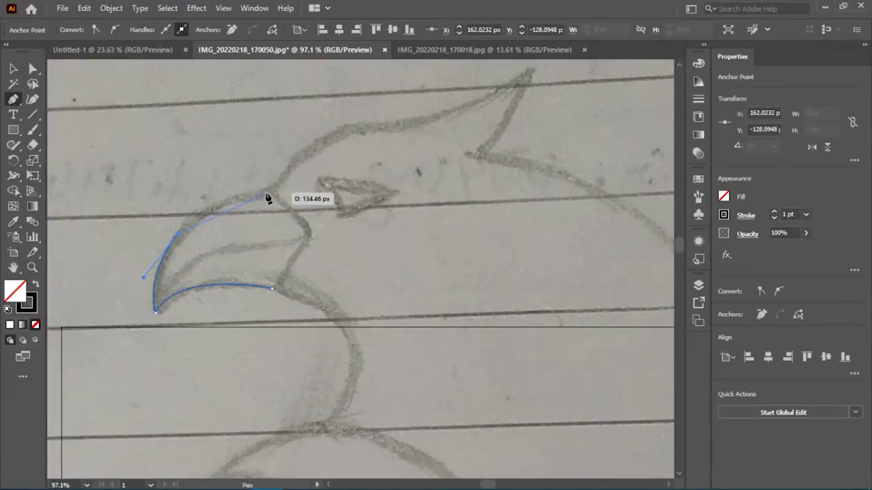
# Step: Trace the beak's upper edge and forehead up to the crest's top tip, fitting anchors to the sketch
pyautogui.moveTo(270, 194); pyautogui.dragTo(354, 169)
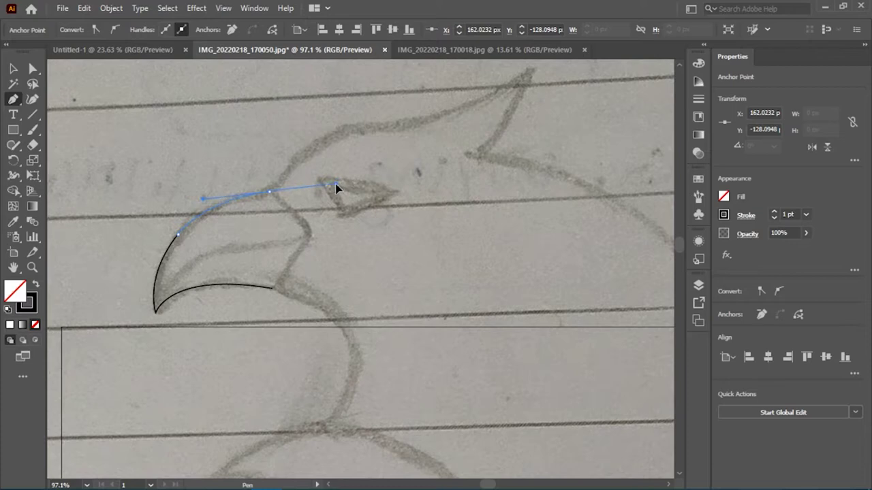
pyautogui.moveTo(337, 185); pyautogui.dragTo(359, 131)
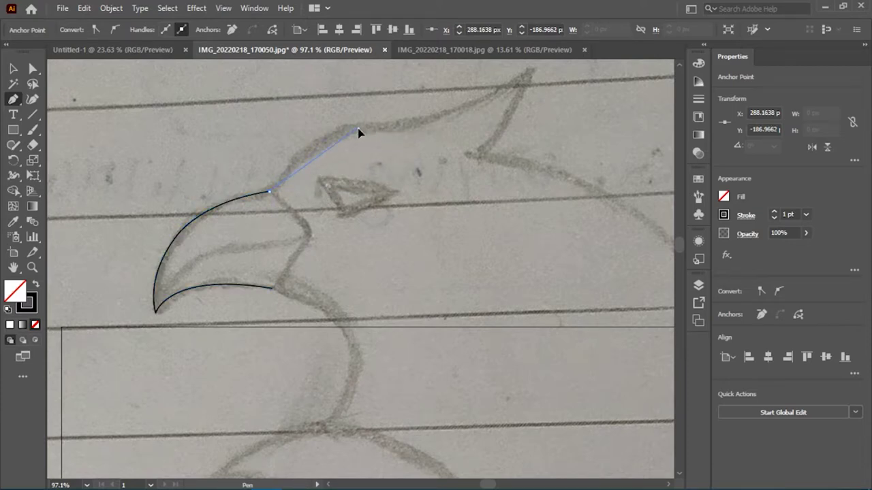
pyautogui.moveTo(415, 128)
pyautogui.mouseDown()
pyautogui.moveTo(420, 118)
pyautogui.moveTo(432, 185)
pyautogui.mouseUp()
pyautogui.scroll(3, 429, 125)
pyautogui.click(529, 133)
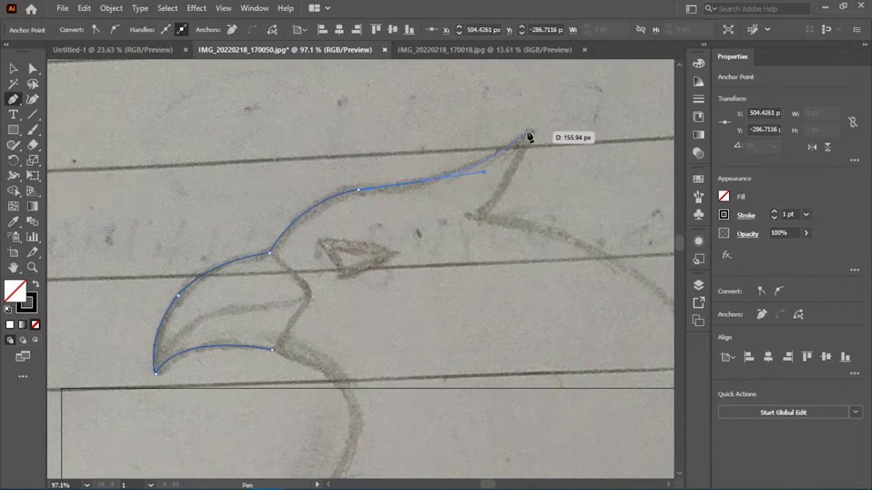
pyautogui.click(32, 69)
pyautogui.moveTo(359, 195)
pyautogui.mouseDown()
pyautogui.moveTo(350, 195)
pyautogui.moveTo(576, 164)
pyautogui.mouseUp()
pyautogui.press('z')
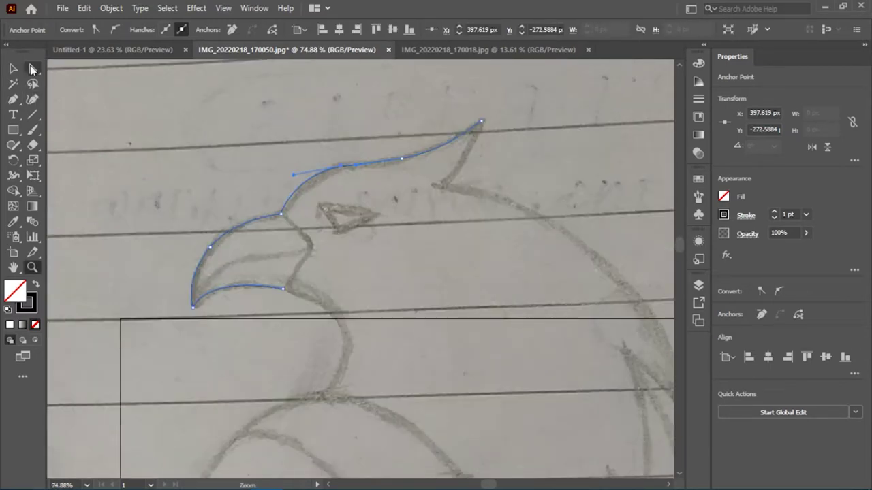
# Step: Continue the outline below the crest spike and curve it down the back of the neck
pyautogui.press('p')
pyautogui.moveTo(443, 186); pyautogui.dragTo(432, 196)
pyautogui.scroll(-2, 589, 248)
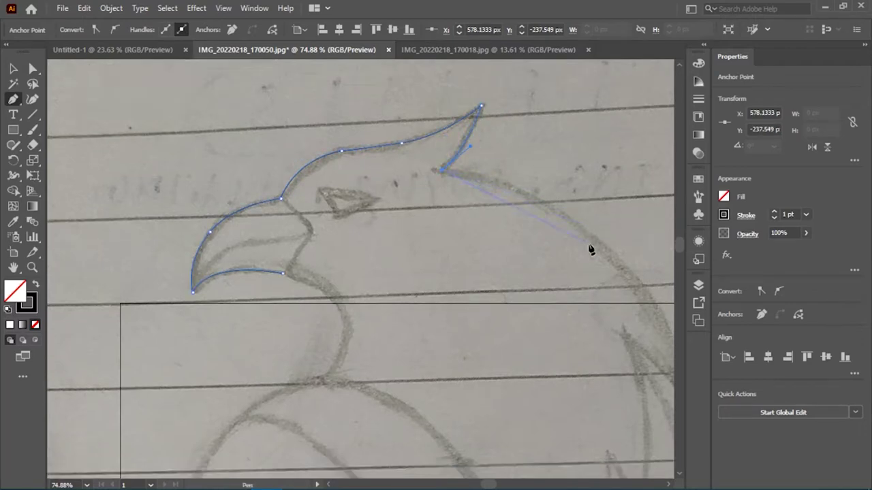
pyautogui.scroll(-2, 648, 290)
pyautogui.scroll(3, 312, 127)
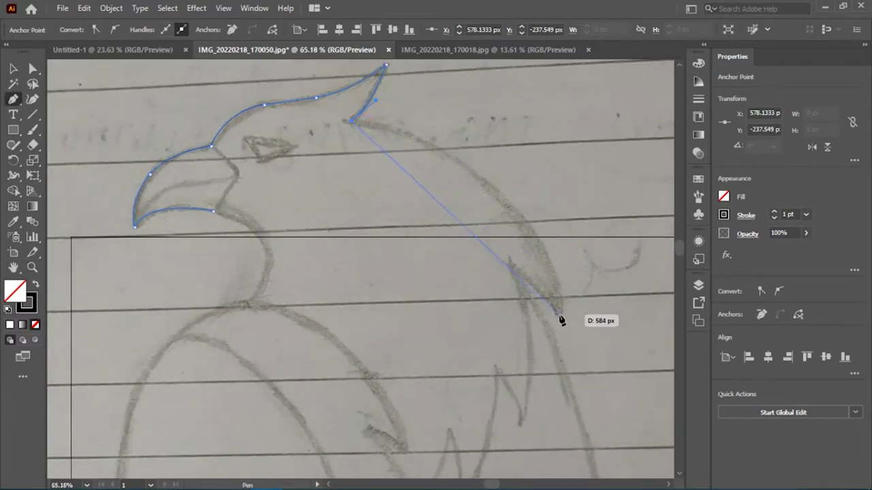
pyautogui.moveTo(559, 317); pyautogui.dragTo(604, 463)
pyautogui.moveTo(558, 327); pyautogui.dragTo(564, 311)
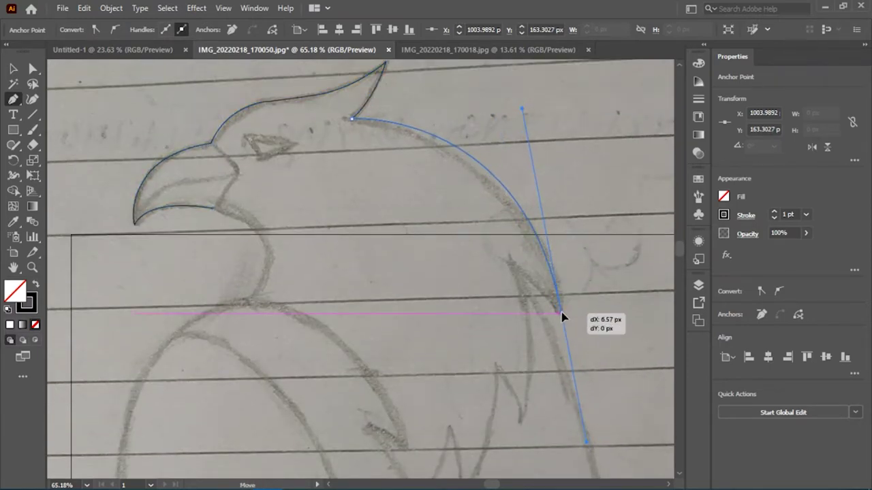
# Step: Adjust the neck's end anchor with Direct Selection, then extend the path from it
pyautogui.press('a')
pyautogui.click(564, 311)
pyautogui.click(525, 148)
pyautogui.moveTo(522, 109); pyautogui.dragTo(528, 134)
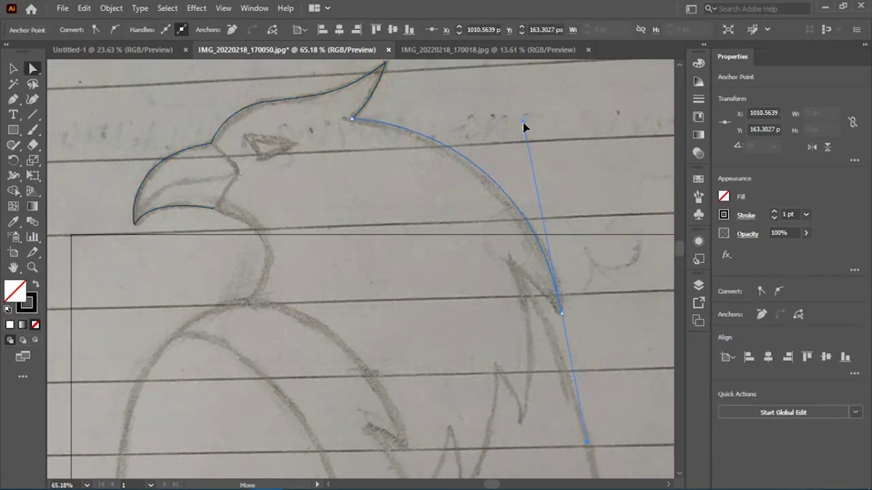
pyautogui.scroll(-3, 543, 258)
pyautogui.press('p')
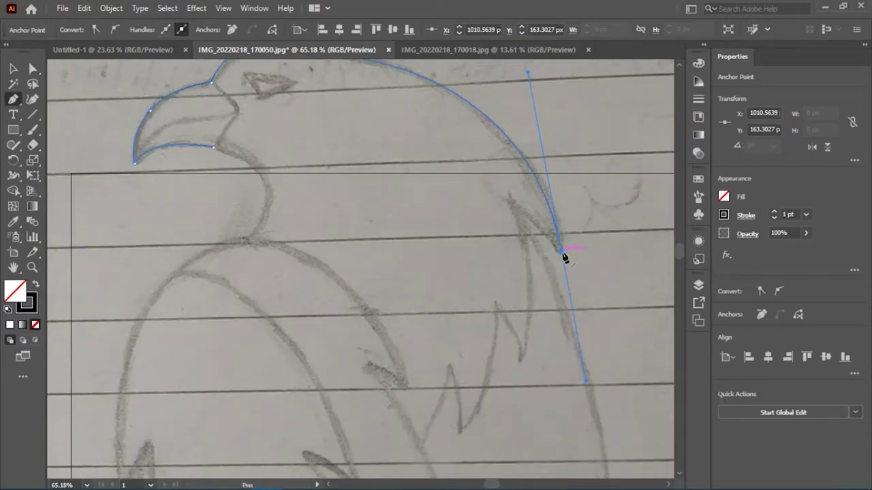
pyautogui.moveTo(511, 208); pyautogui.dragTo(509, 202)
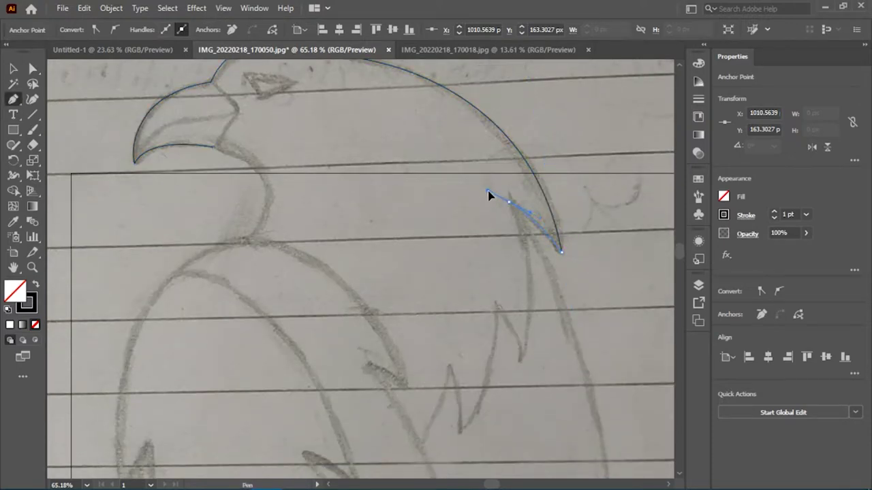
pyautogui.scroll(-3, 488, 195)
pyautogui.scroll(-3, 578, 247)
# Step: Curve the outline down the right-side feathers of the body
pyautogui.press('z')
pyautogui.scroll(-3, 675, 394)
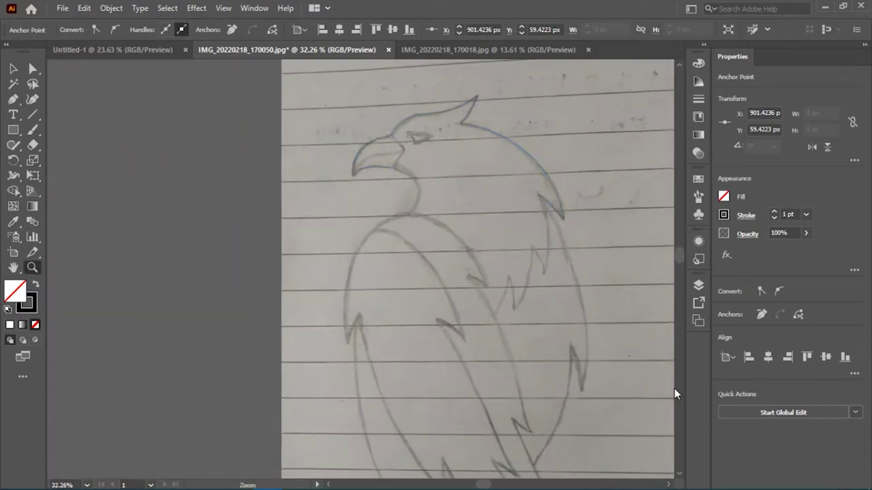
pyautogui.press('p')
pyautogui.moveTo(584, 391); pyautogui.dragTo(574, 460)
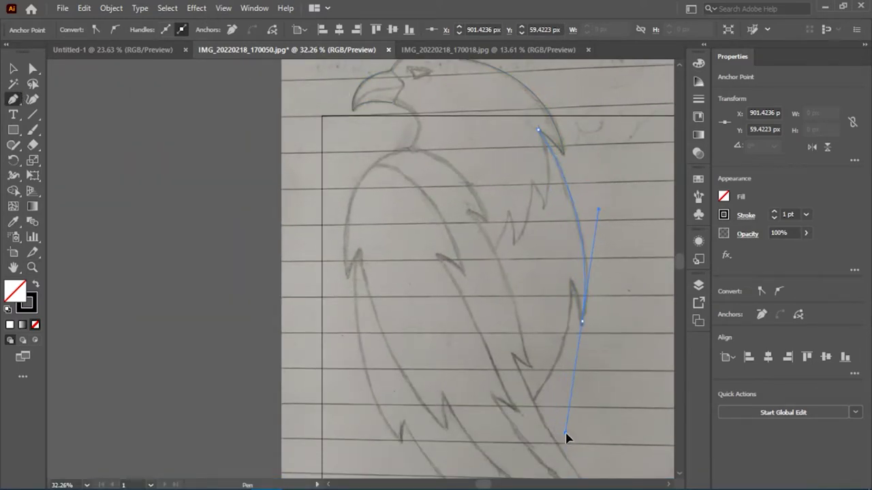
pyautogui.moveTo(582, 320); pyautogui.dragTo(582, 326)
pyautogui.moveTo(598, 214); pyautogui.dragTo(604, 215)
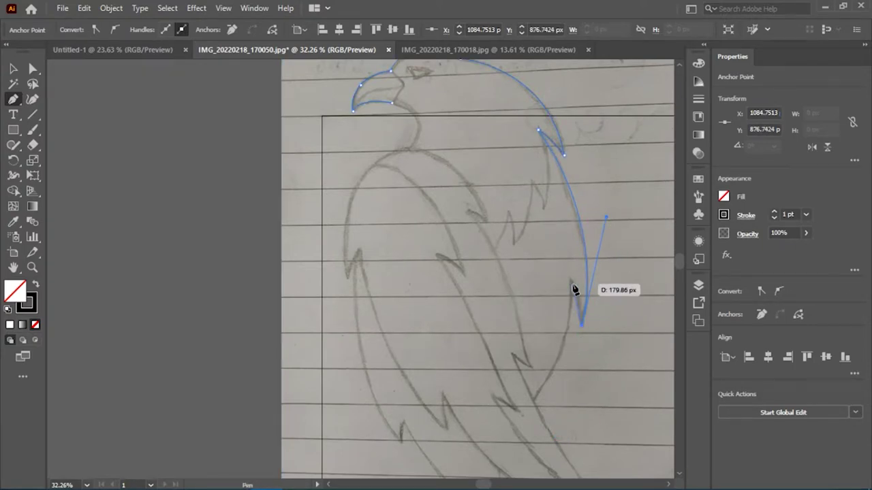
pyautogui.click(582, 325)
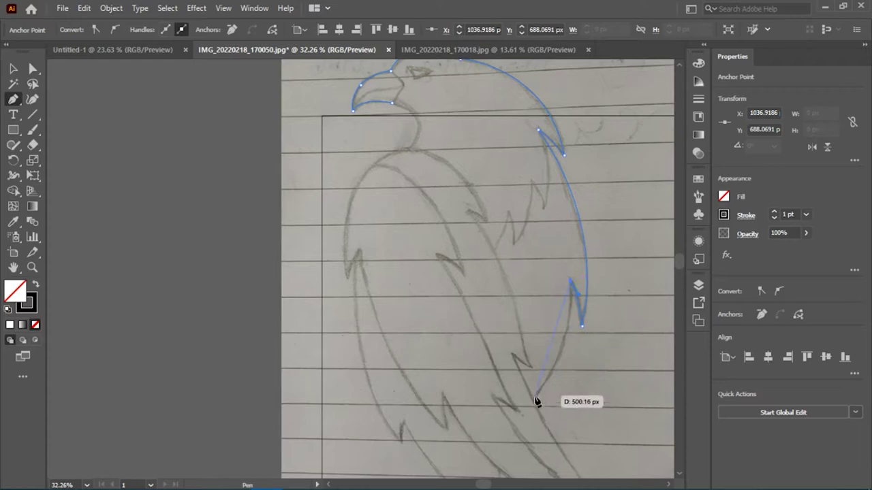
# Step: Make a sharp corner anchor on the right side near the lower body
pyautogui.hotkey('ctrl', 'space')
pyautogui.moveTo(487, 469)
pyautogui.mouseDown()
pyautogui.moveTo(389, 341)
pyautogui.moveTo(609, 295)
pyautogui.mouseUp()
pyautogui.moveTo(580, 206); pyautogui.dragTo(695, 327)
pyautogui.click(14, 101)
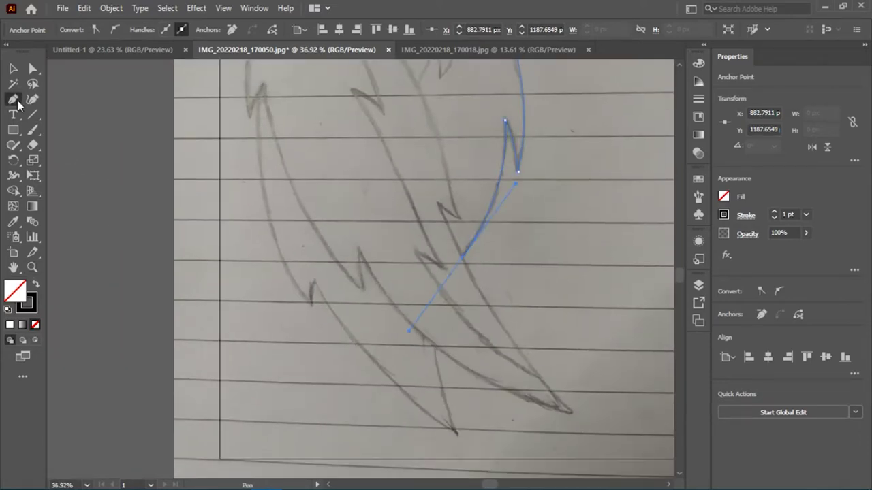
pyautogui.scroll(-3, 620, 466)
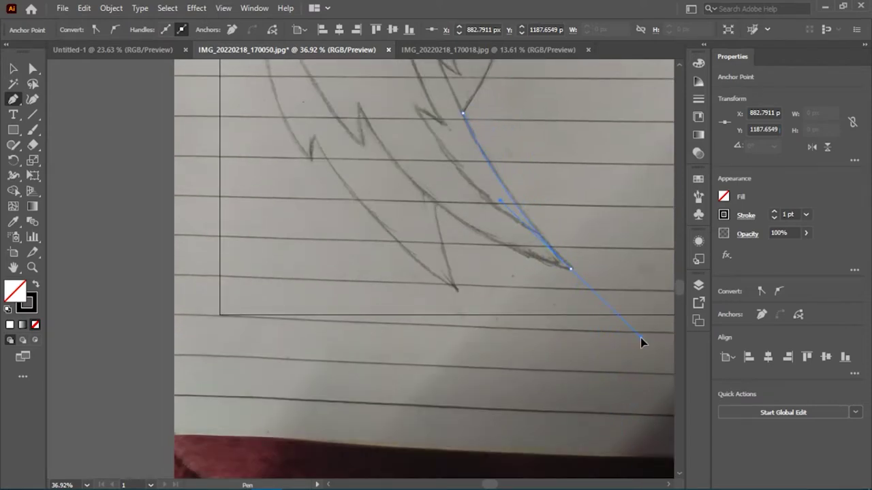
pyautogui.click(571, 268)
pyautogui.scroll(1, 436, 238)
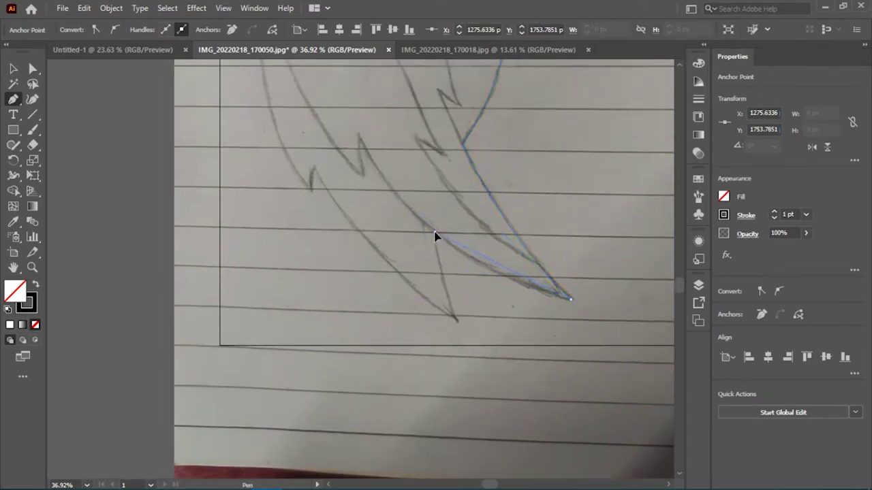
# Step: Trace the tail tip and tail feather edge with corner anchors
pyautogui.moveTo(385, 191); pyautogui.dragTo(387, 192)
pyautogui.click(435, 231)
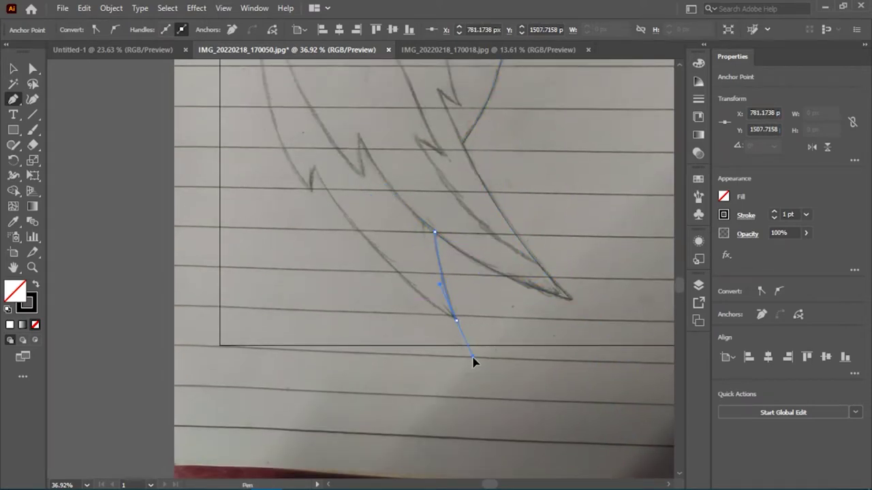
pyautogui.click(457, 319)
pyautogui.moveTo(313, 169)
pyautogui.mouseDown()
pyautogui.moveTo(269, 88)
pyautogui.moveTo(311, 181)
pyautogui.mouseUp()
pyautogui.scroll(5, 311, 180)
pyautogui.moveTo(317, 250)
pyautogui.mouseDown()
pyautogui.moveTo(320, 265)
pyautogui.moveTo(317, 253)
pyautogui.mouseUp()
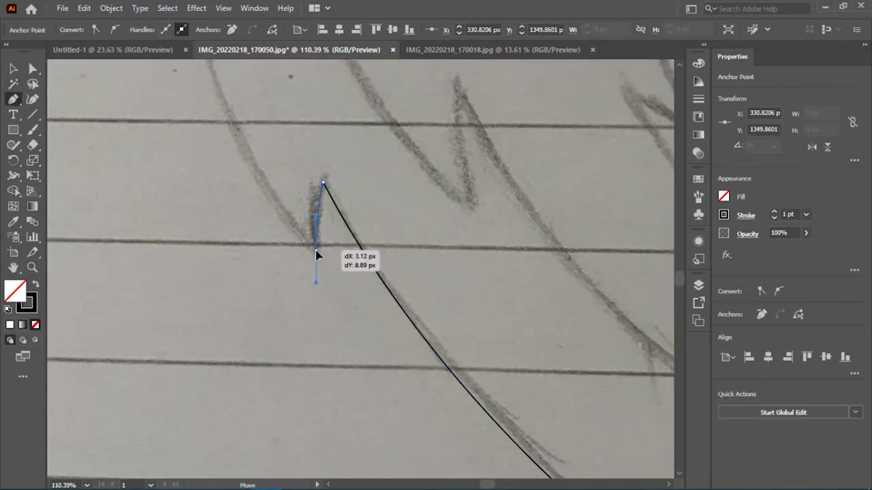
pyautogui.scroll(-4, 317, 252)
pyautogui.scroll(2, 261, 147)
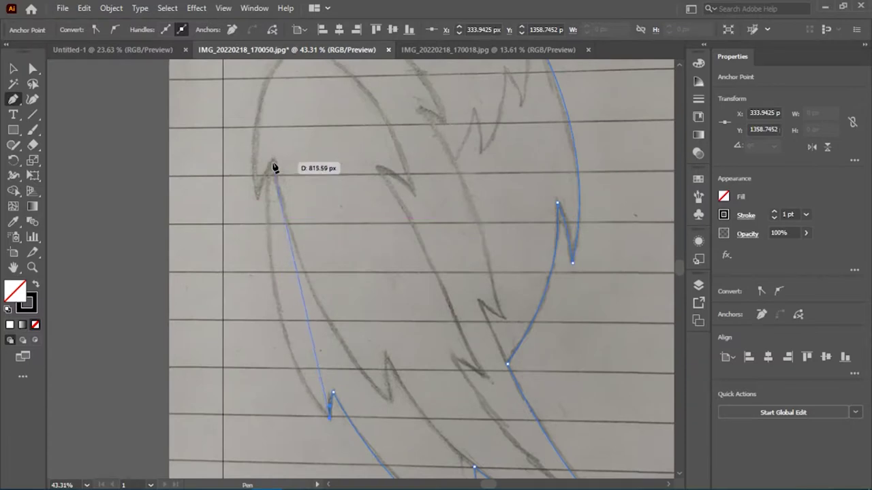
# Step: Curve the outline up the left side, placing anchors on the left feather spike tips
pyautogui.moveTo(273, 172); pyautogui.dragTo(266, 111)
pyautogui.scroll(3, 266, 111)
pyautogui.scroll(-2, 286, 250)
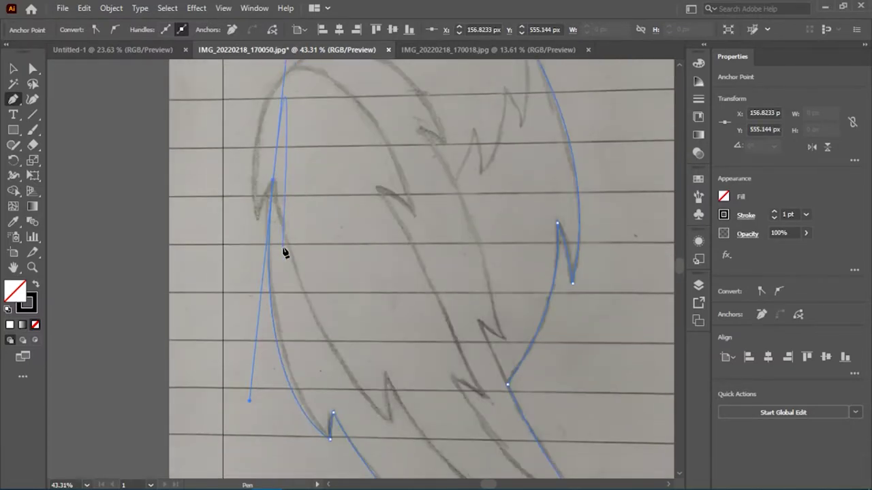
pyautogui.moveTo(272, 182); pyautogui.dragTo(277, 386)
pyautogui.scroll(-3, 251, 380)
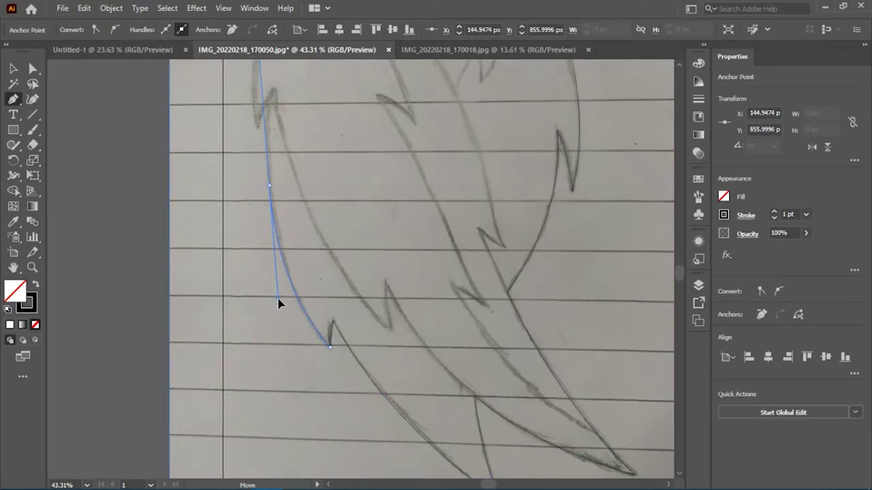
pyautogui.scroll(2, 288, 243)
pyautogui.moveTo(272, 157); pyautogui.dragTo(286, 111)
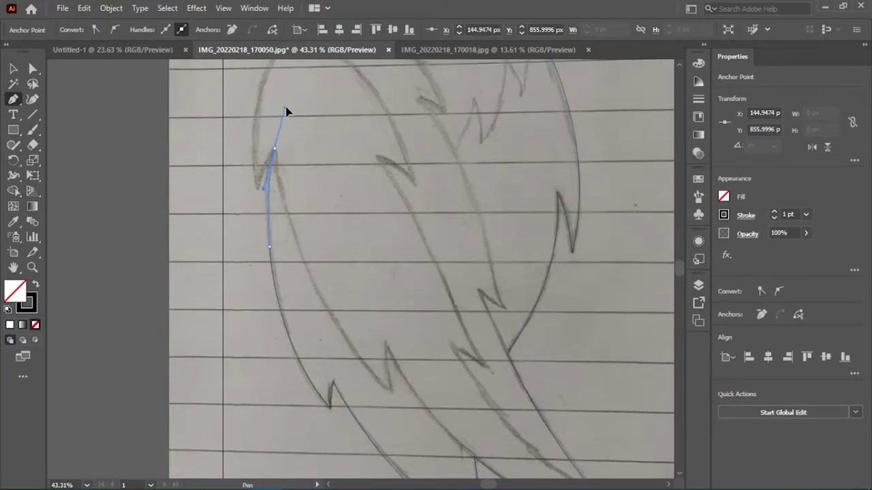
pyautogui.scroll(2, 286, 124)
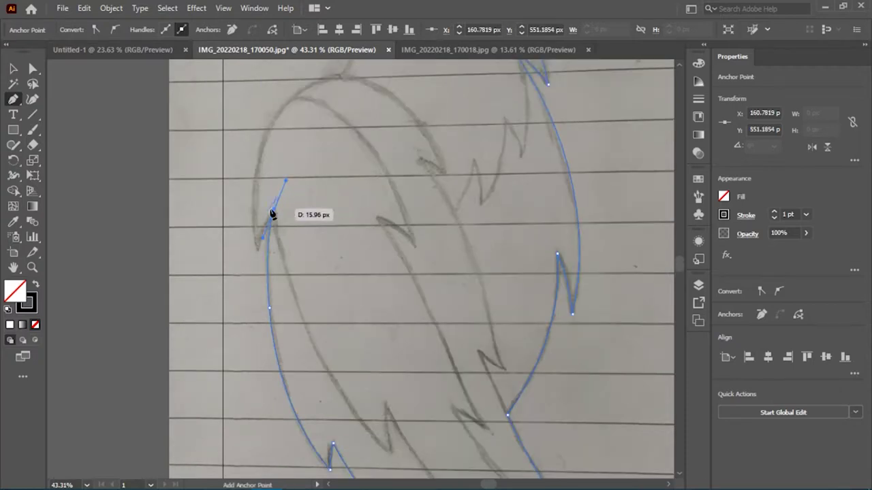
pyautogui.scroll(2, 259, 253)
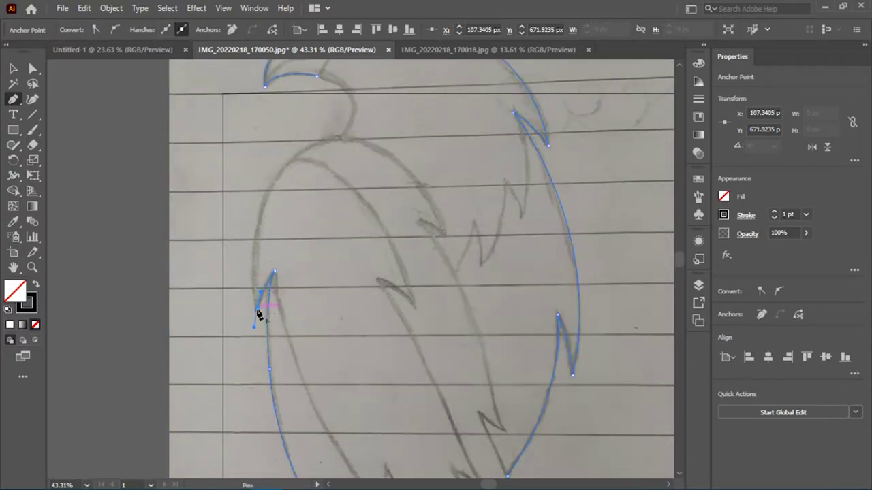
pyautogui.moveTo(276, 273); pyautogui.dragTo(255, 307)
# Step: Curve the outline up toward the neck and close it at the starting anchor
pyautogui.scroll(1, 292, 192)
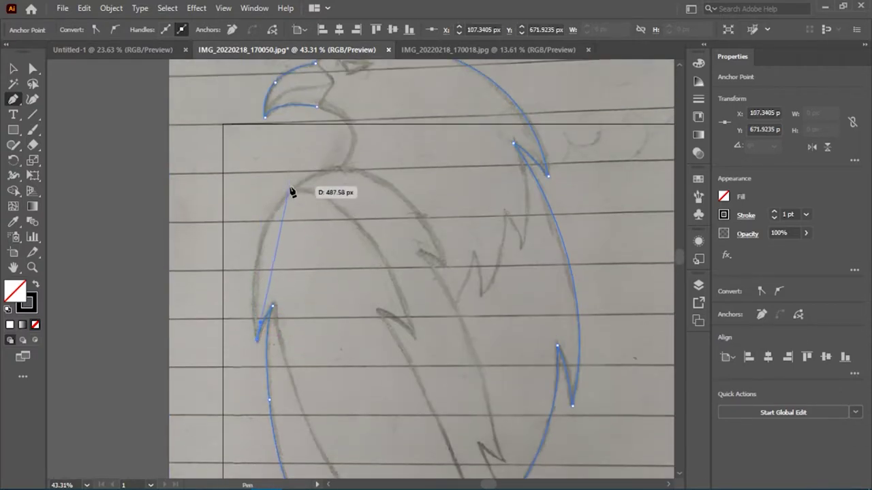
pyautogui.moveTo(340, 166); pyautogui.dragTo(455, 155)
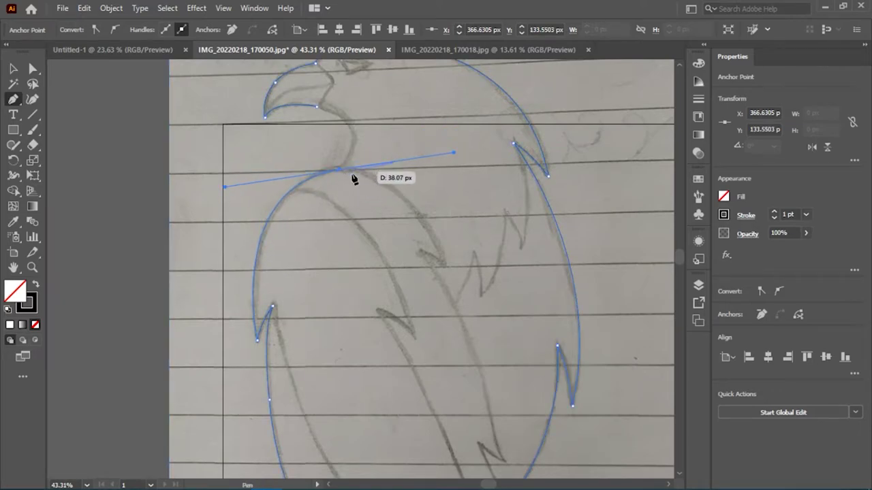
pyautogui.scroll(2, 353, 179)
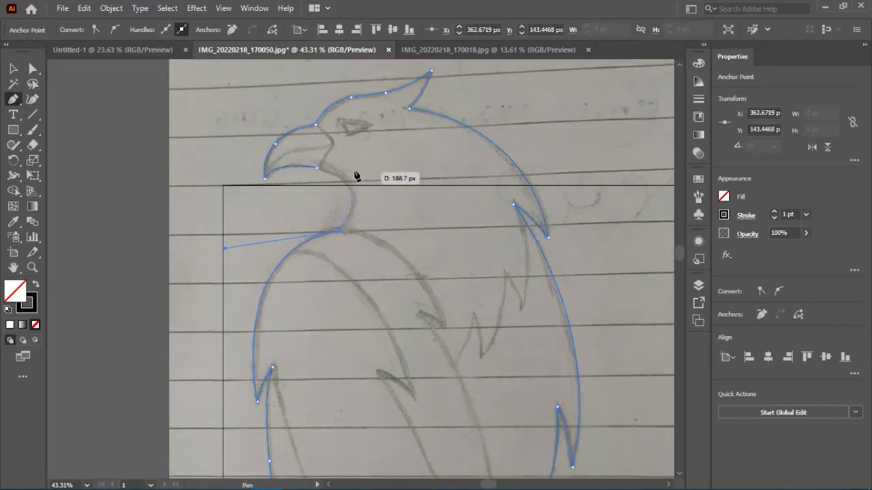
pyautogui.moveTo(326, 175); pyautogui.dragTo(330, 179)
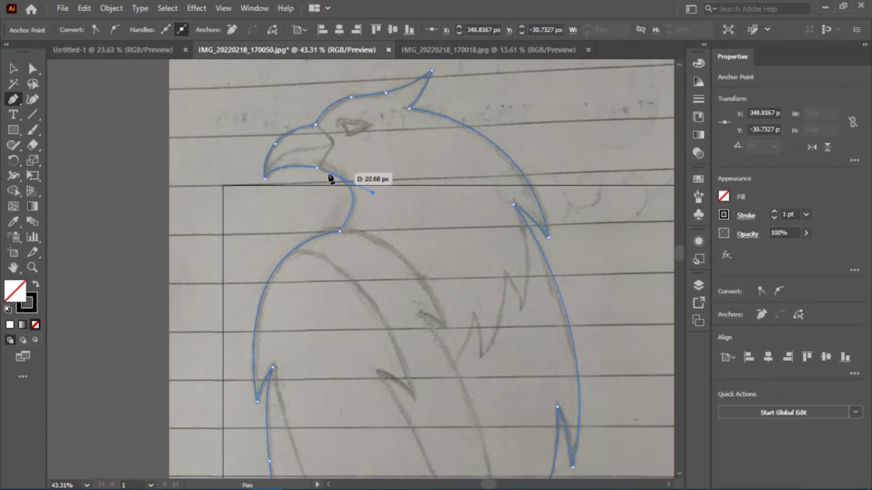
pyautogui.scroll(5, 300, 166)
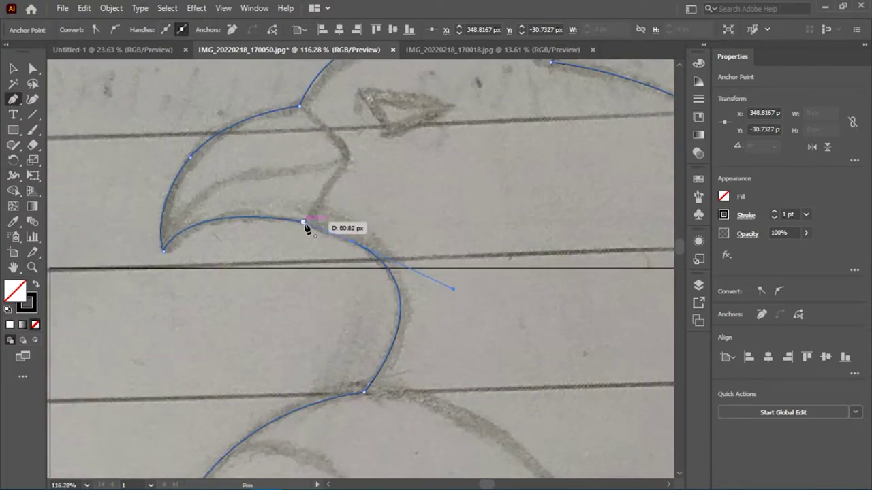
# Step: Drag the beak-underside curve onto the sketched lower beak edge and select the beak tip anchor
pyautogui.moveTo(307, 228)
pyautogui.mouseDown()
pyautogui.moveTo(313, 232)
pyautogui.moveTo(265, 210)
pyautogui.moveTo(274, 209)
pyautogui.moveTo(237, 220)
pyautogui.mouseUp()
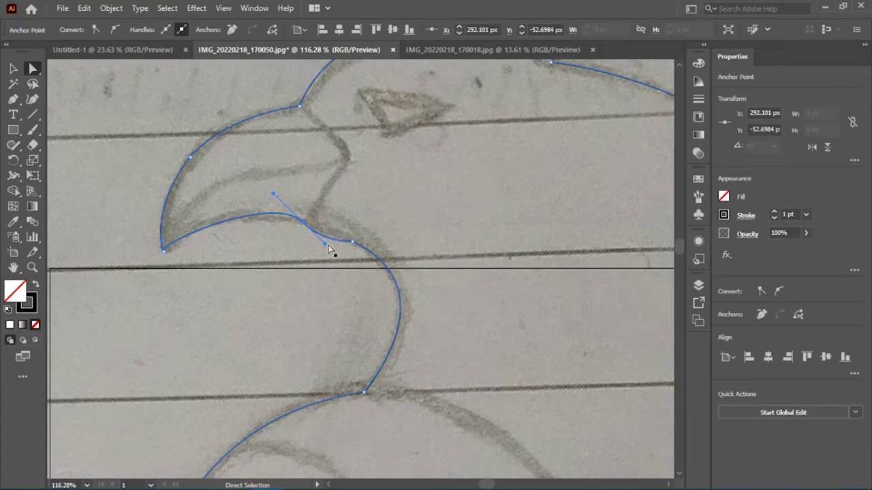
pyautogui.moveTo(327, 246); pyautogui.dragTo(314, 236)
pyautogui.moveTo(276, 205); pyautogui.dragTo(215, 202)
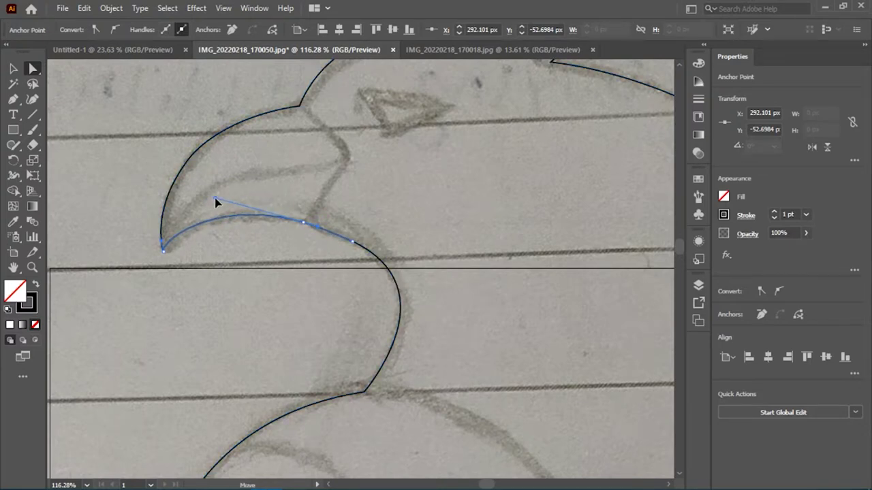
pyautogui.click(171, 252)
pyautogui.click(165, 247)
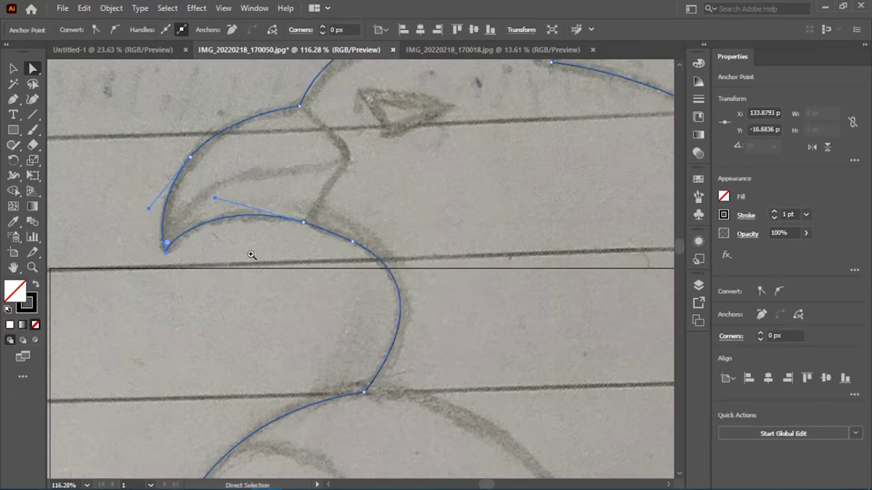
# Step: Zoom out to check the complete eagle outline against the sketch
pyautogui.scroll(-3, 251, 255)
pyautogui.scroll(-3, 295, 236)
pyautogui.scroll(2, 388, 307)
pyautogui.scroll(2, 350, 315)
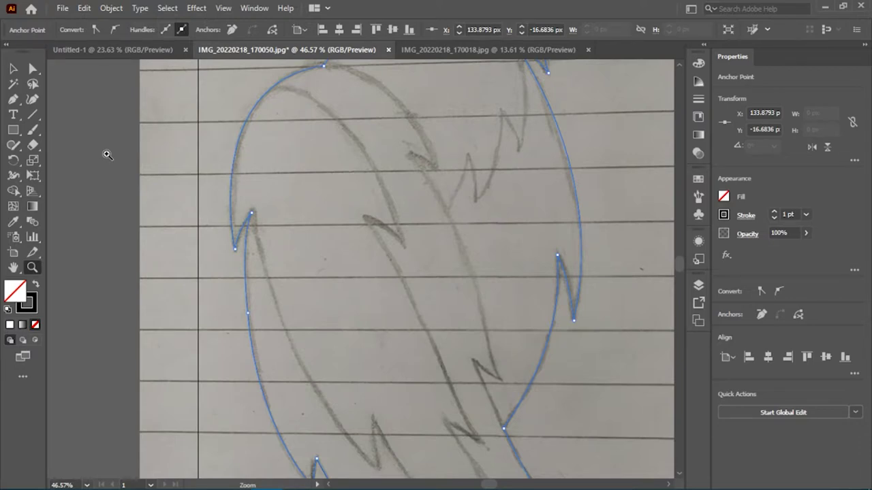
pyautogui.press('n')
pyautogui.scroll(1, 317, 241)
pyautogui.scroll(2, 258, 277)
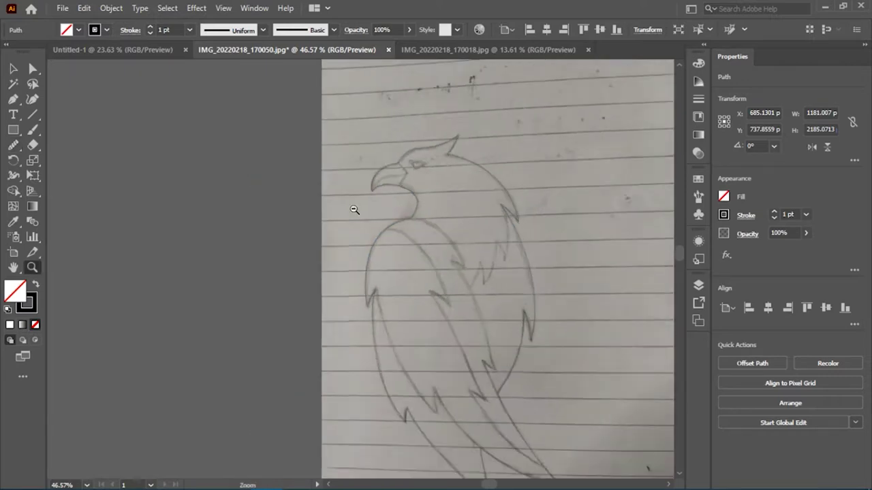
pyautogui.press('z')
pyautogui.scroll(-3, 354, 208)
pyautogui.scroll(1, 389, 217)
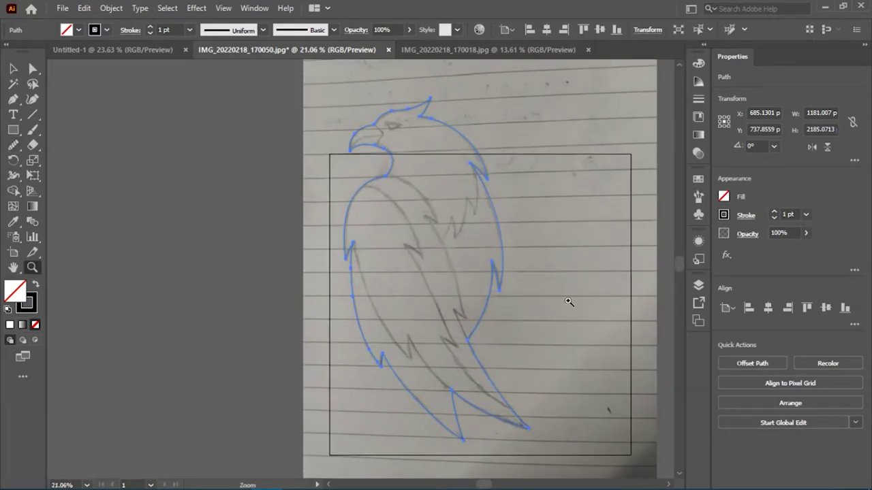
pyautogui.scroll(1, 568, 302)
pyautogui.scroll(3, 424, 179)
pyautogui.scroll(3, 286, 259)
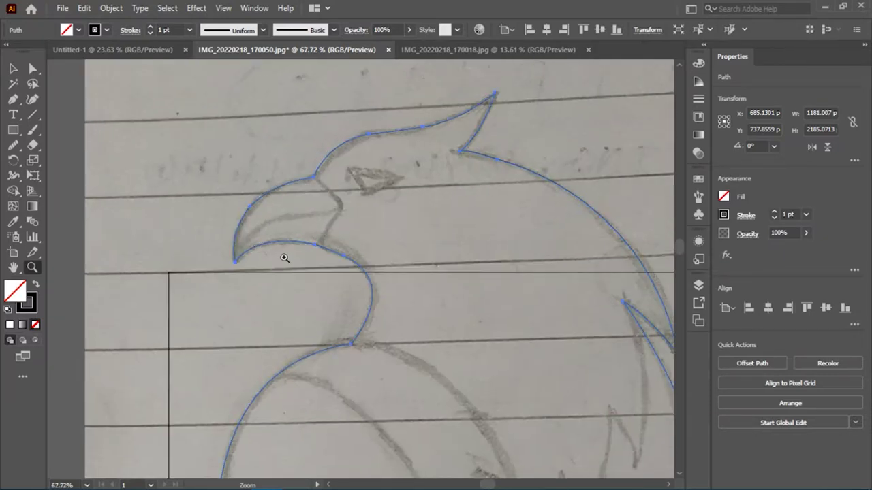
pyautogui.scroll(2, 78, 152)
# Step: Draw the mouth line from the beak tip and fit its points onto the sketch
pyautogui.press('p')
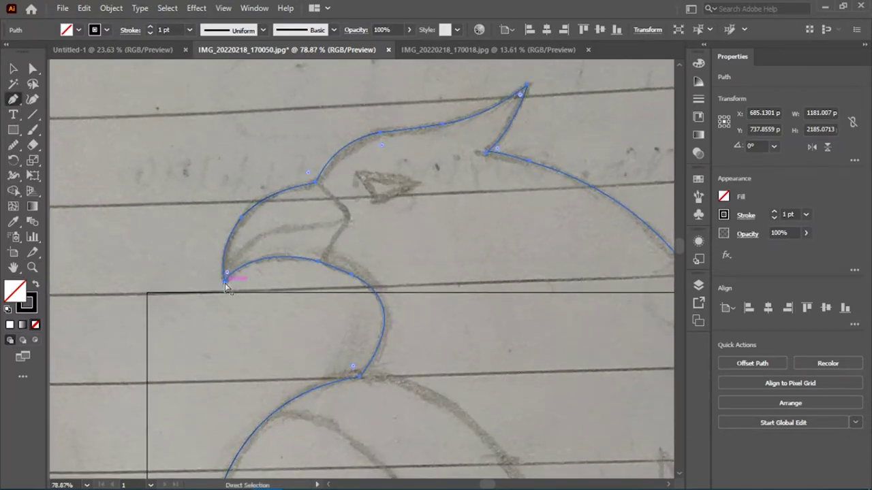
pyautogui.click(225, 282)
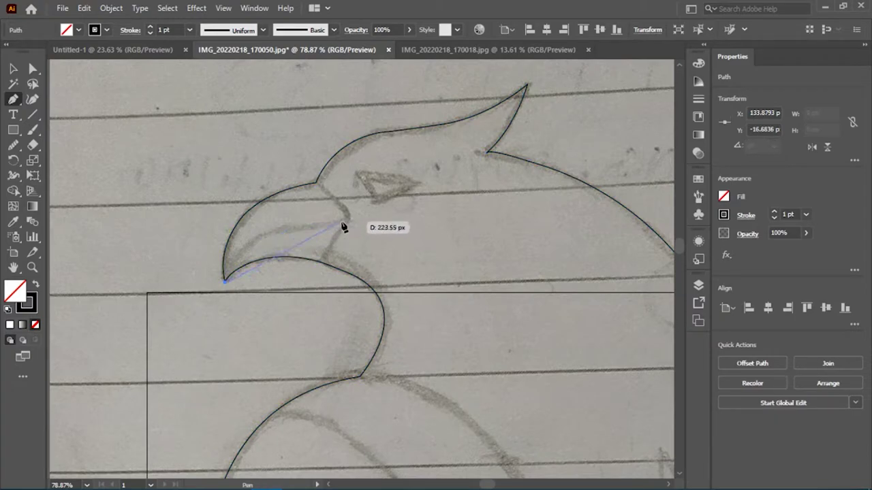
pyautogui.moveTo(446, 224); pyautogui.dragTo(463, 221)
pyautogui.press('ctrl')
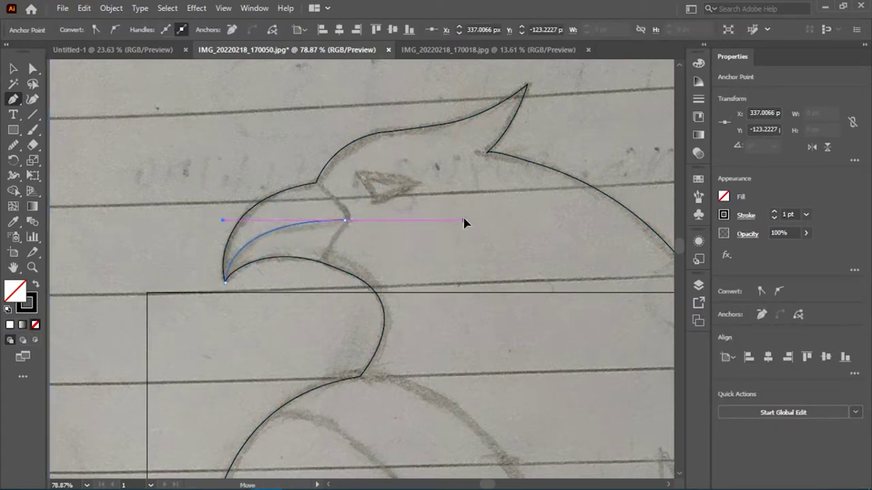
pyautogui.moveTo(345, 224); pyautogui.dragTo(308, 229)
pyautogui.moveTo(428, 228); pyautogui.dragTo(407, 231)
pyautogui.moveTo(186, 228); pyautogui.dragTo(230, 232)
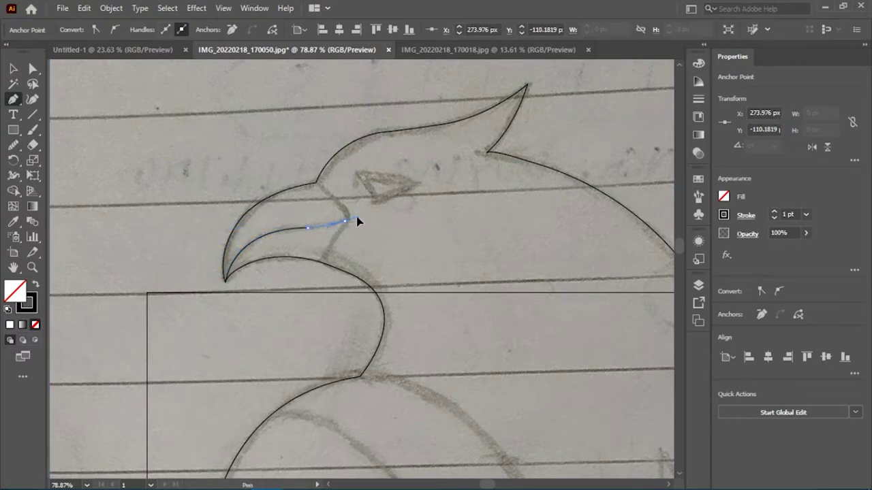
# Step: Draw the line behind the beak down to the throat
pyautogui.hotkey('ctrl', 'space')
pyautogui.moveTo(357, 221)
pyautogui.mouseDown()
pyautogui.moveTo(367, 216)
pyautogui.moveTo(342, 173)
pyautogui.moveTo(362, 206)
pyautogui.mouseUp()
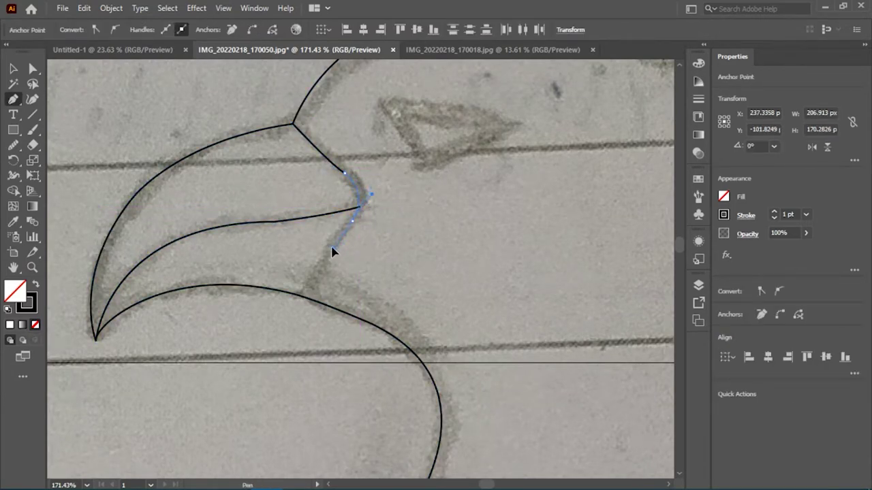
pyautogui.moveTo(305, 297); pyautogui.dragTo(298, 327)
pyautogui.scroll(-5, 109, 253)
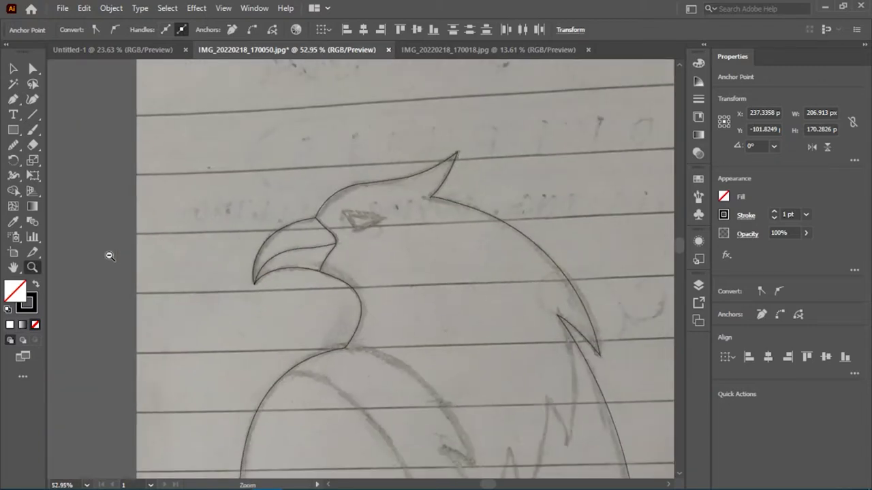
pyautogui.scroll(5, 66, 162)
# Step: Smooth the mouth line and the line behind the beak with the Smooth tool
pyautogui.click(13, 145)
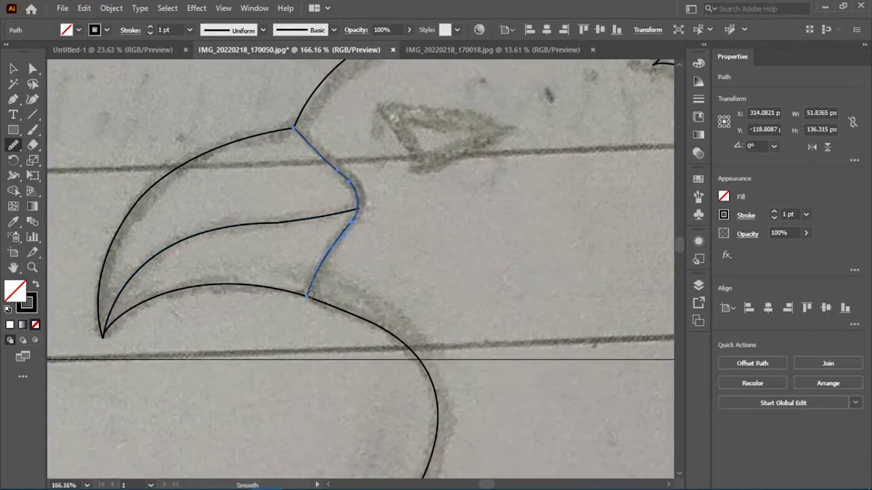
pyautogui.hotkey('ctrl', 'z')
pyautogui.click(12, 68)
pyautogui.click(13, 146)
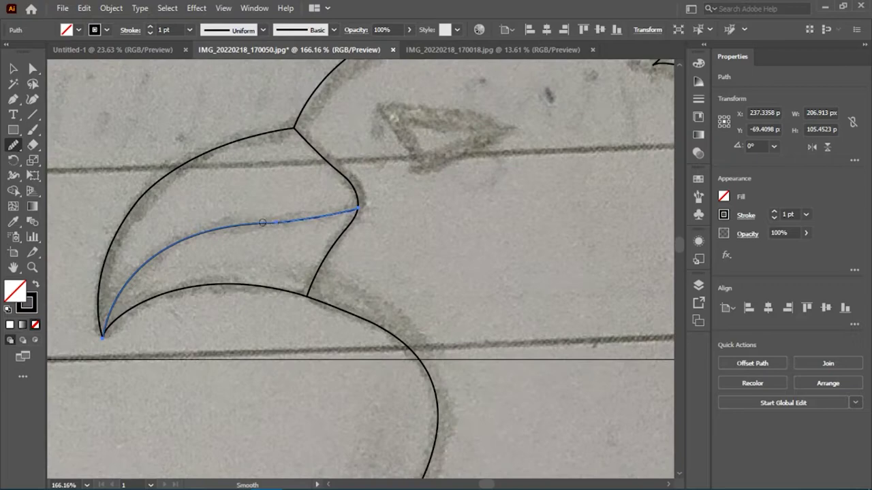
pyautogui.press('z')
pyautogui.scroll(-3, 87, 225)
pyautogui.scroll(-2, 293, 201)
pyautogui.scroll(4, 241, 181)
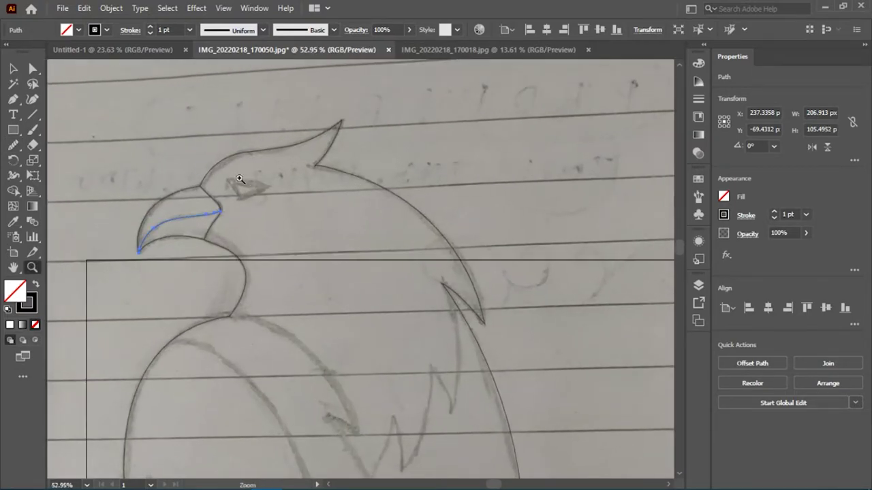
pyautogui.scroll(2, 254, 175)
pyautogui.scroll(2, 254, 175)
# Step: Draw the triangular eye with three corner anchors
pyautogui.click(232, 193)
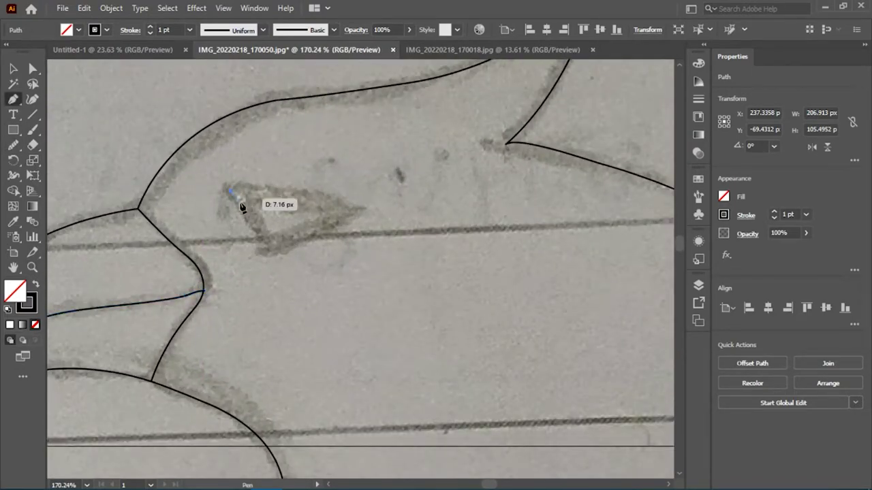
pyautogui.click(267, 240)
pyautogui.click(351, 209)
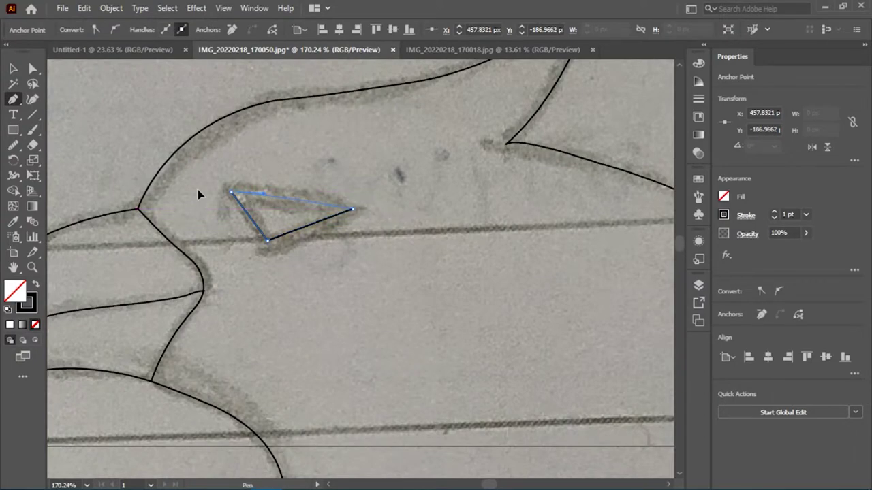
pyautogui.scroll(-5, 78, 195)
pyautogui.scroll(1, 288, 243)
pyautogui.scroll(3, 327, 228)
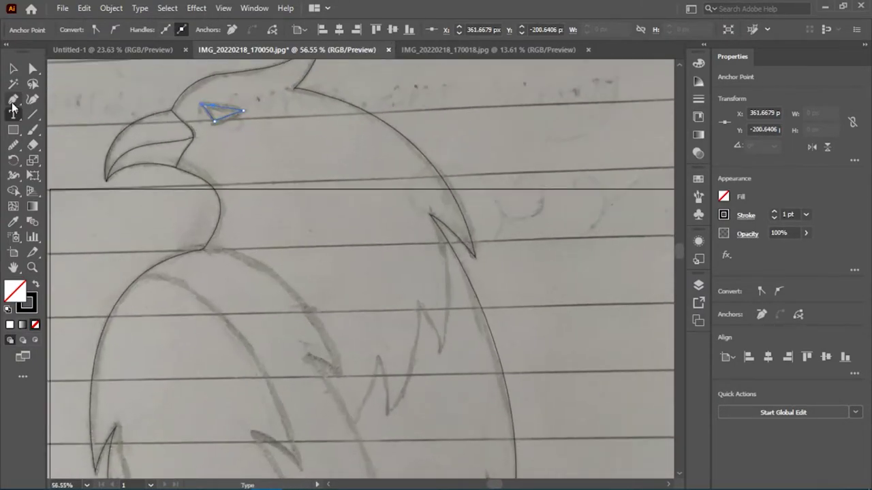
# Step: Start a new curve at the neck base, bending it along the sketched wing edge
pyautogui.click(13, 99)
pyautogui.scroll(2, 252, 255)
pyautogui.click(156, 255)
pyautogui.scroll(-2, 436, 381)
pyautogui.scroll(-1, 416, 293)
pyautogui.moveTo(413, 291)
pyautogui.mouseDown()
pyautogui.moveTo(430, 458)
pyautogui.moveTo(443, 484)
pyautogui.mouseUp()
pyautogui.scroll(-4, 442, 409)
pyautogui.scroll(2, 500, 325)
pyautogui.moveTo(498, 378)
pyautogui.mouseDown()
pyautogui.moveTo(512, 371)
pyautogui.moveTo(496, 357)
pyautogui.moveTo(461, 419)
pyautogui.mouseUp()
pyautogui.scroll(3, 506, 343)
pyautogui.scroll(3, 413, 298)
# Step: Extend the wing line down along the sketch and fix its end point
pyautogui.moveTo(413, 298); pyautogui.dragTo(338, 312)
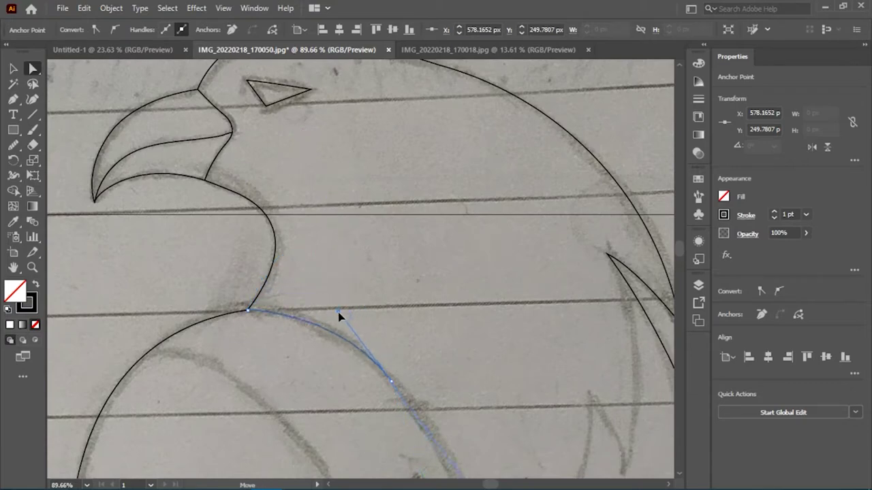
pyautogui.scroll(-2, 342, 309)
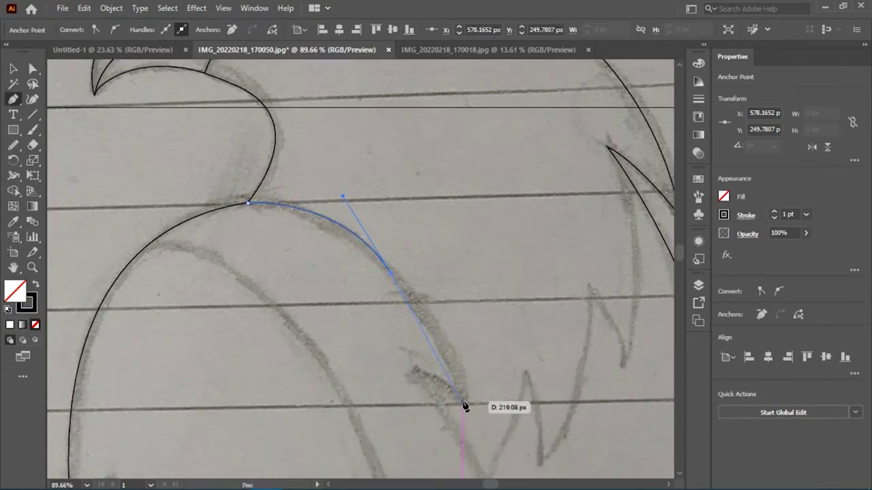
pyautogui.moveTo(463, 400)
pyautogui.mouseDown()
pyautogui.moveTo(489, 475)
pyautogui.moveTo(483, 443)
pyautogui.mouseUp()
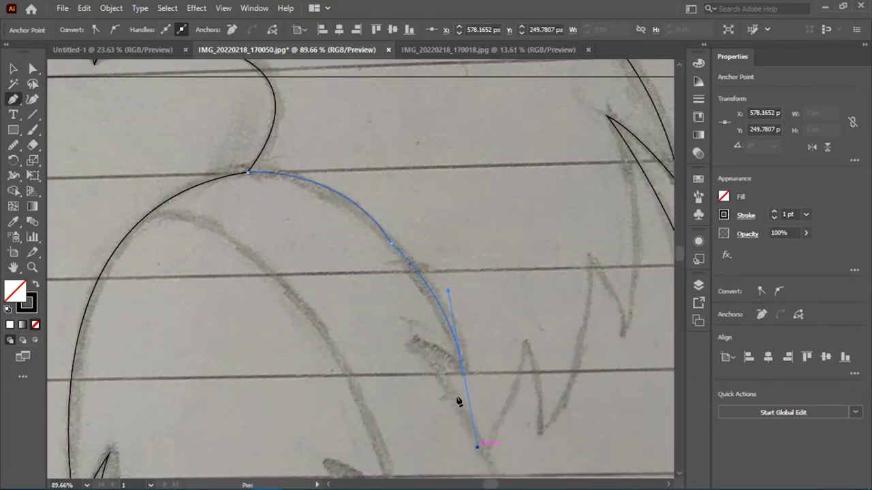
pyautogui.moveTo(459, 401); pyautogui.dragTo(394, 243)
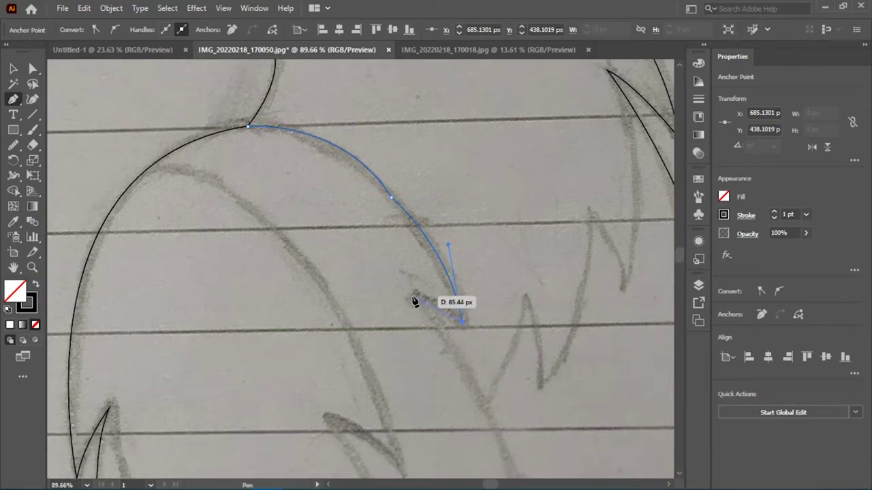
pyautogui.moveTo(434, 358); pyautogui.dragTo(424, 307)
pyautogui.scroll(-5, 461, 374)
pyautogui.scroll(4, 461, 374)
# Step: Continue the feather line down the body, curving into the spike and ending at the outer outline
pyautogui.click(15, 100)
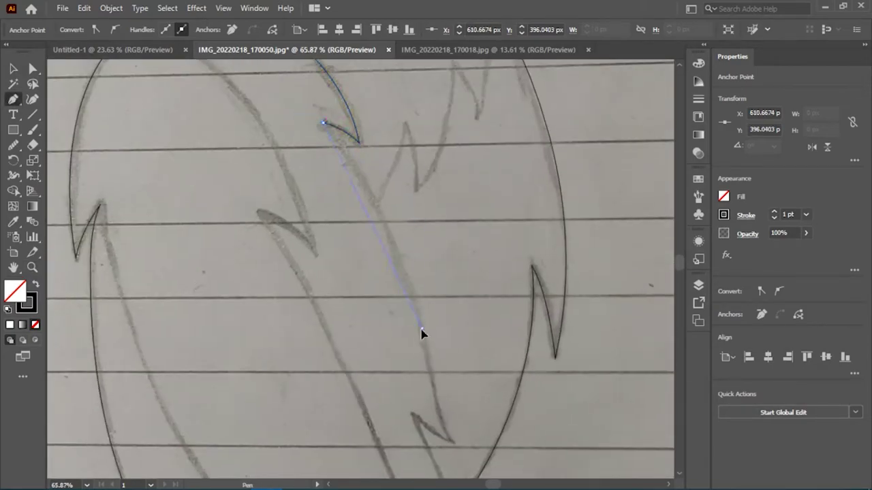
pyautogui.moveTo(461, 470); pyautogui.dragTo(438, 300)
pyautogui.scroll(-3, 443, 344)
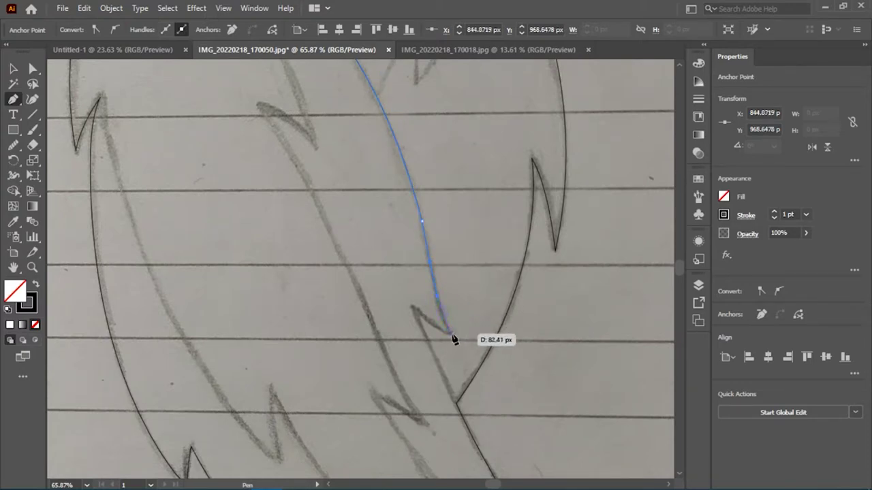
pyautogui.moveTo(453, 339); pyautogui.dragTo(412, 307)
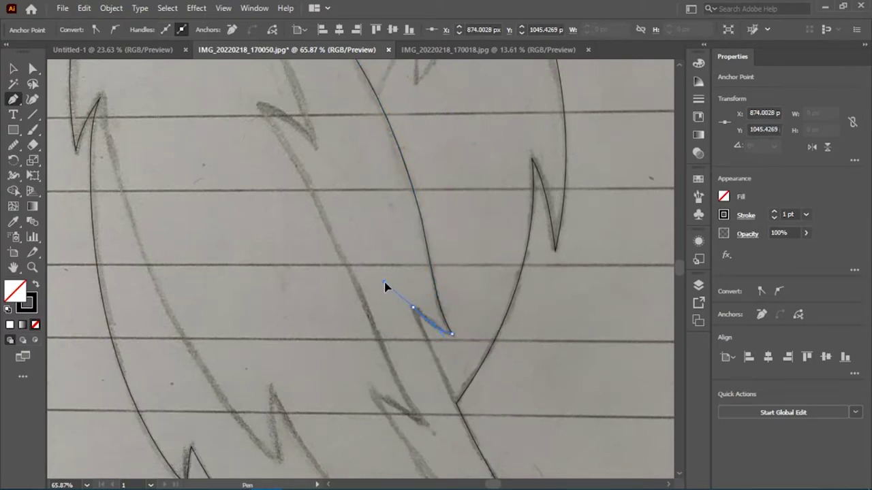
pyautogui.scroll(-3, 443, 341)
pyautogui.click(457, 297)
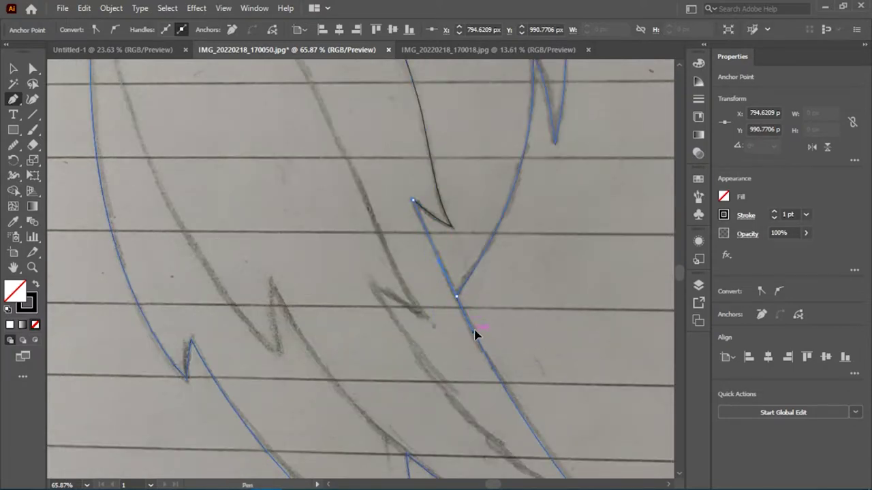
pyautogui.scroll(-5, 490, 357)
pyautogui.press('v')
pyautogui.click(569, 201)
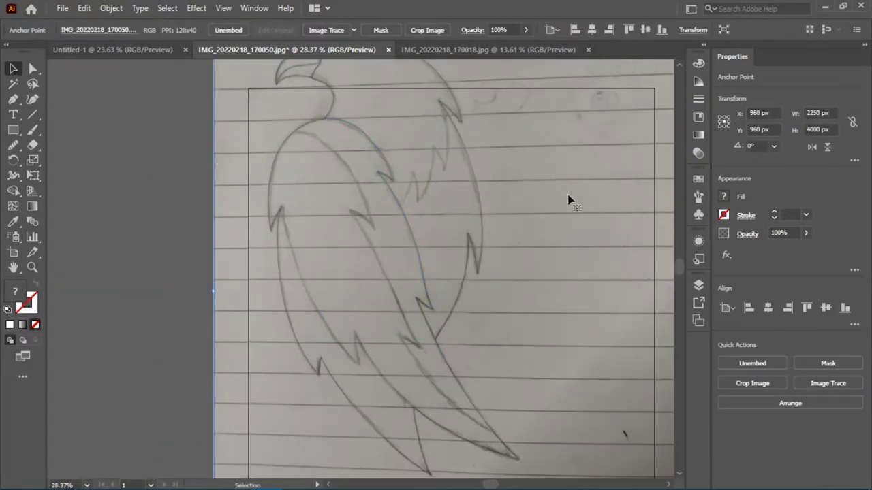
pyautogui.scroll(3, 436, 204)
# Step: Draw a new zigzag feather line from the right shoulder with sharp corner points
pyautogui.press('p')
pyautogui.click(440, 151)
pyautogui.moveTo(449, 286)
pyautogui.mouseDown()
pyautogui.moveTo(425, 351)
pyautogui.moveTo(420, 214)
pyautogui.mouseUp()
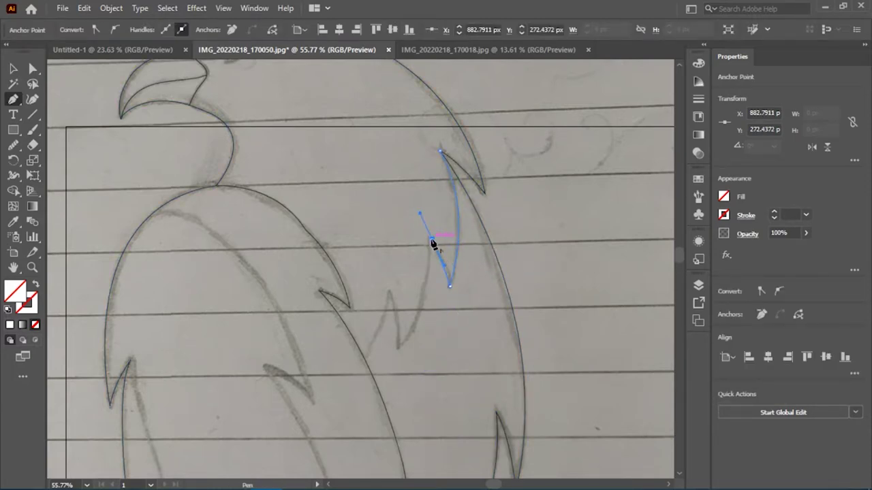
pyautogui.click(429, 241)
pyautogui.click(398, 348)
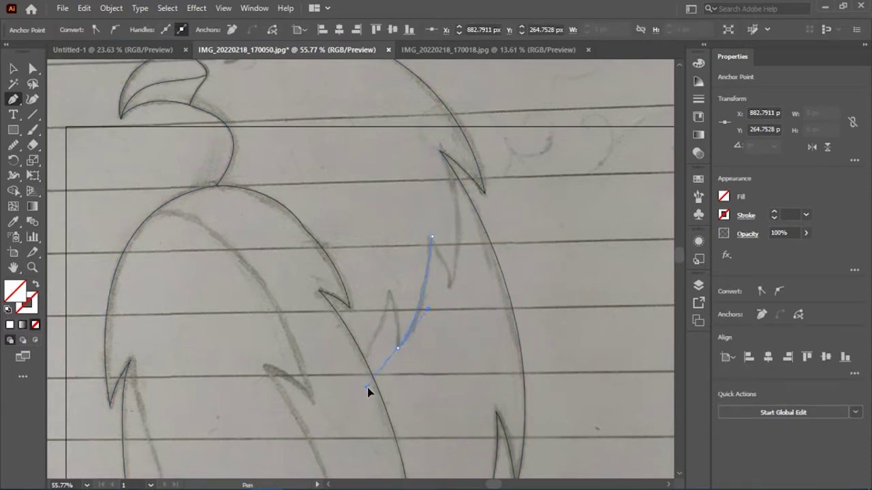
pyautogui.click(391, 294)
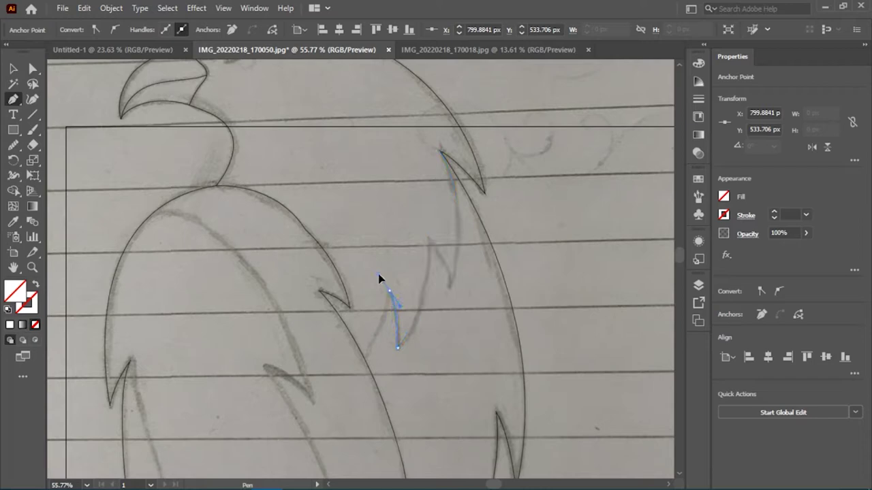
pyautogui.click(345, 394)
# Step: Start a new Pen path at the top of the inner wing line
pyautogui.scroll(-6, 410, 295)
pyautogui.scroll(3, 356, 321)
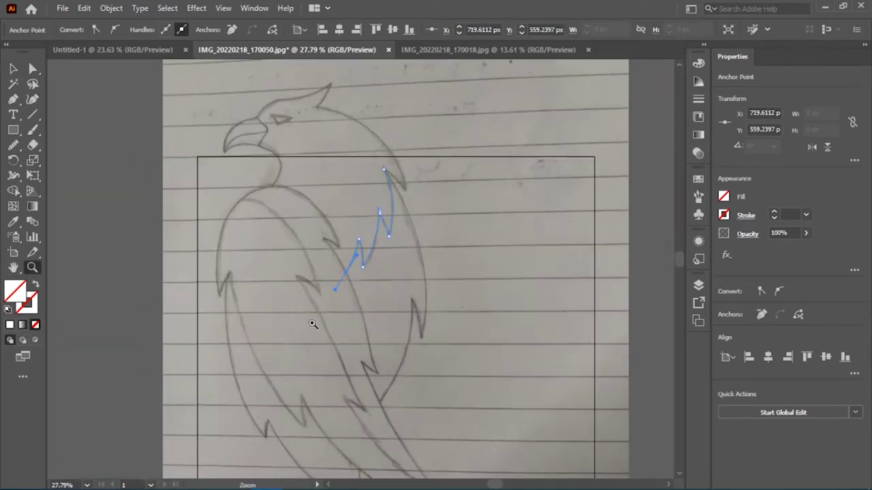
pyautogui.scroll(-1, 315, 321)
pyautogui.scroll(6, 245, 170)
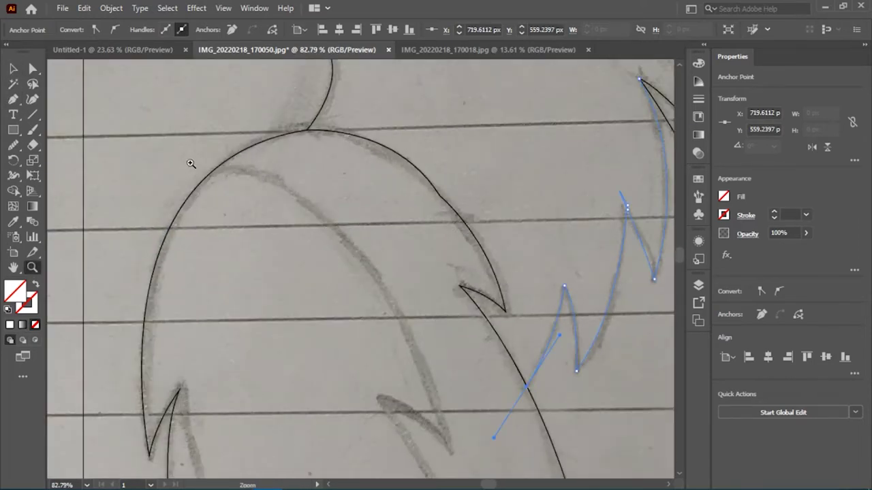
pyautogui.click(13, 99)
pyautogui.click(213, 171)
# Step: Curve the new path along the inner wing line, zooming in and reshaping it to match the sketch
pyautogui.moveTo(296, 197); pyautogui.dragTo(334, 237)
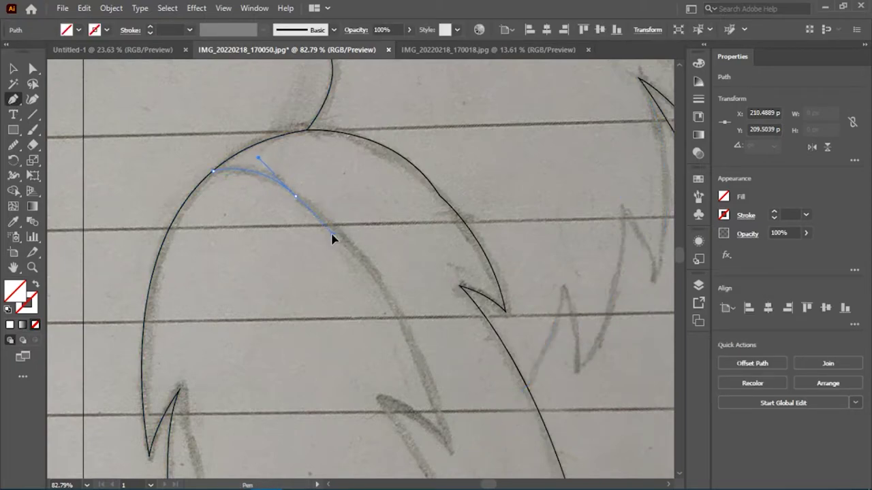
pyautogui.scroll(-3, 389, 300)
pyautogui.moveTo(449, 351); pyautogui.dragTo(505, 467)
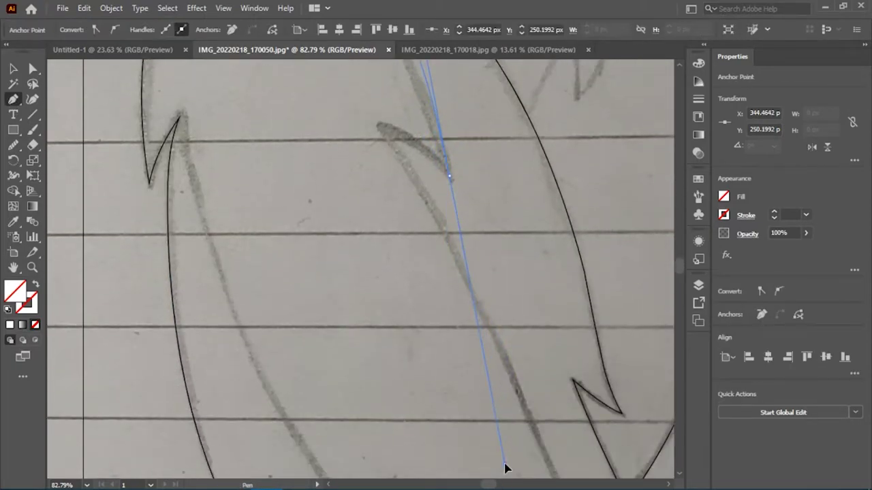
pyautogui.scroll(-5, 504, 468)
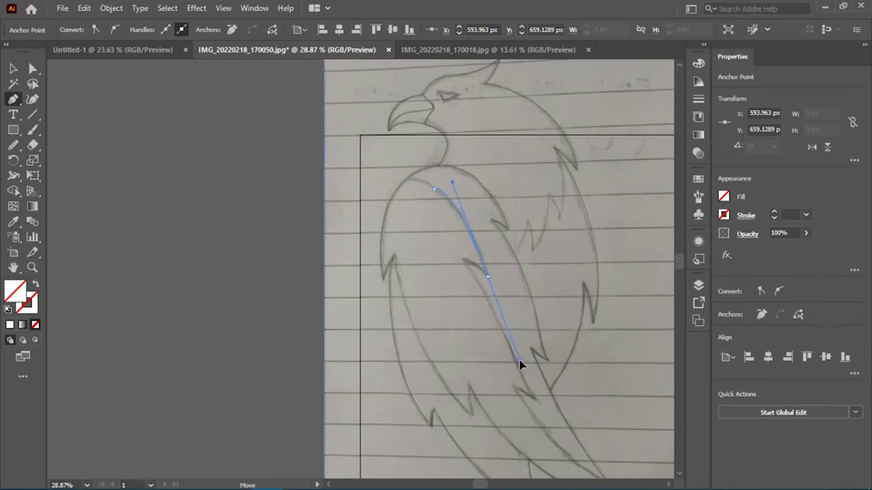
pyautogui.press('z')
pyautogui.click(471, 227)
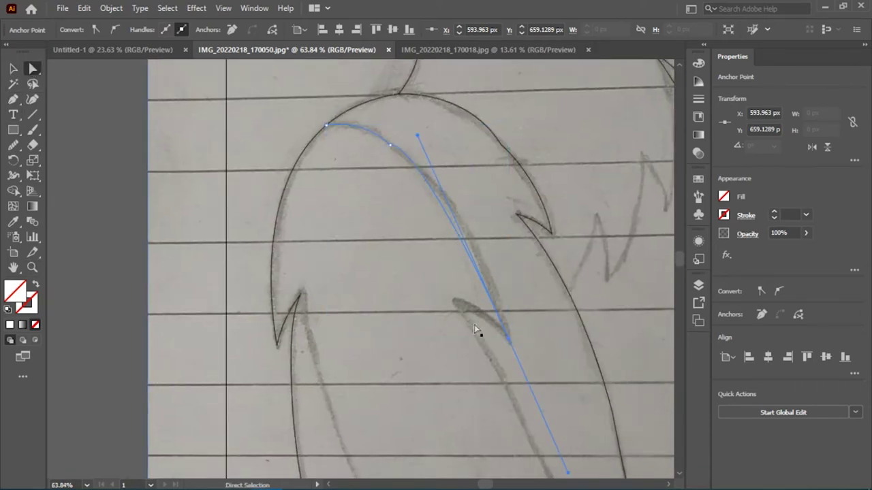
pyautogui.scroll(1, 470, 244)
pyautogui.moveTo(387, 176)
pyautogui.mouseDown()
pyautogui.moveTo(470, 275)
pyautogui.moveTo(460, 240)
pyautogui.mouseUp()
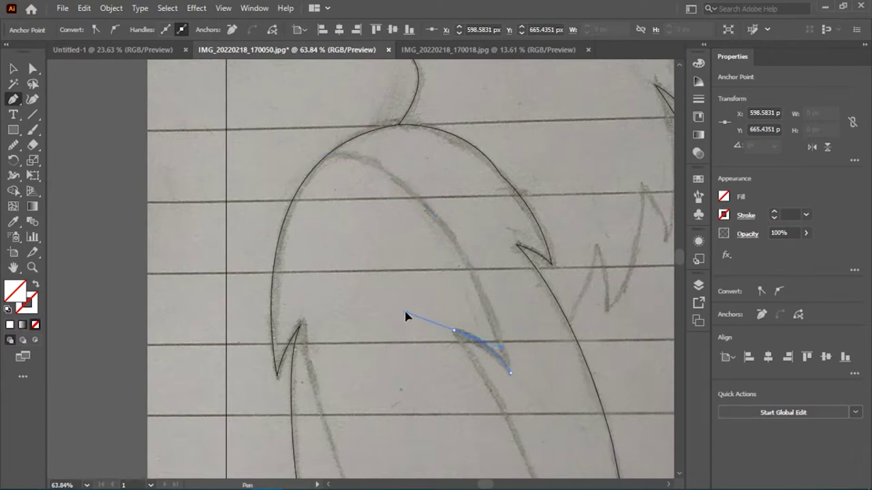
# Step: Scroll around the wing to check the traced inner feather path
pyautogui.scroll(-5, 472, 348)
pyautogui.scroll(-3, 455, 169)
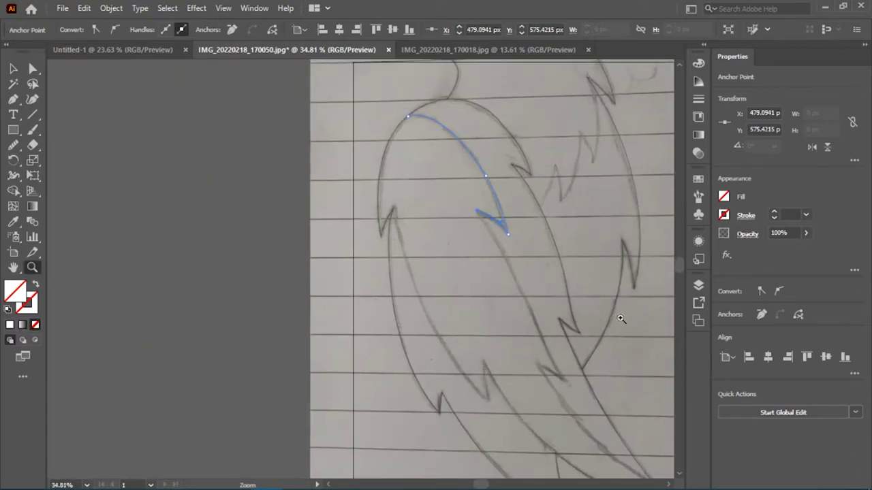
pyautogui.scroll(1, 466, 212)
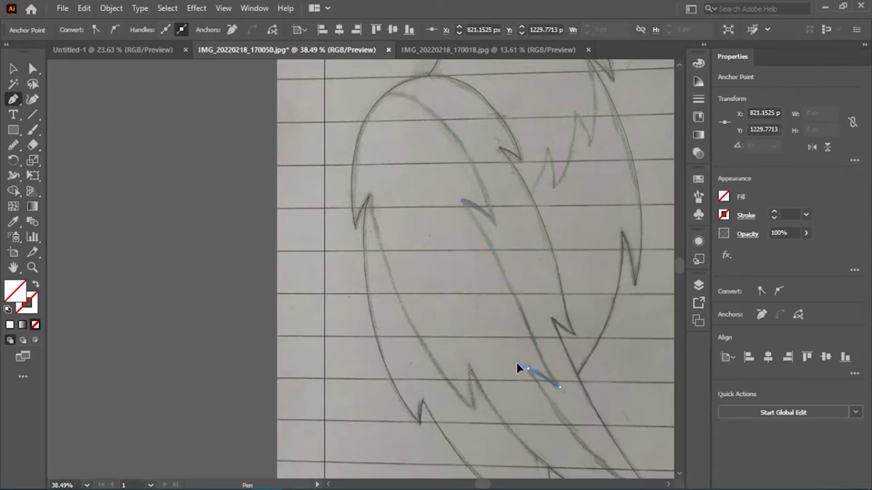
pyautogui.scroll(-1, 532, 373)
pyautogui.scroll(1, 398, 258)
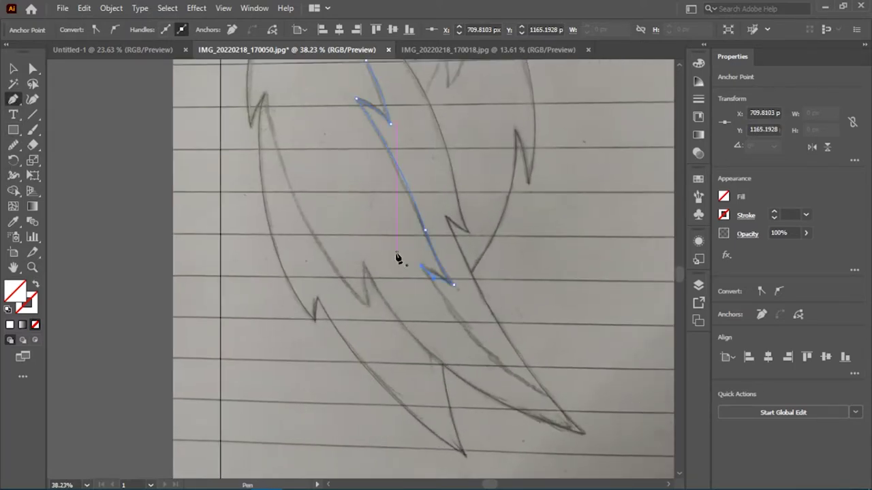
pyautogui.scroll(1, 558, 409)
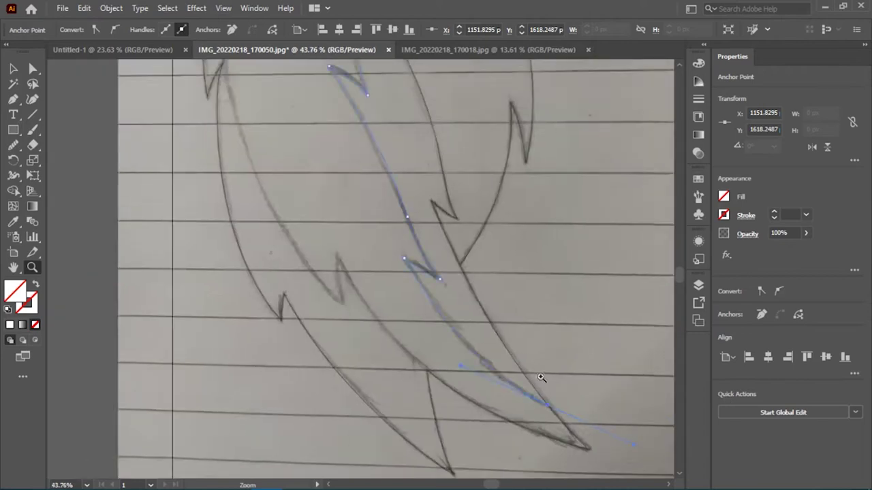
pyautogui.scroll(-2, 541, 379)
pyautogui.press('z')
pyautogui.scroll(2, 165, 175)
pyautogui.scroll(2, 165, 175)
pyautogui.scroll(-2, 272, 181)
# Step: Continue the path from its open end with a sharp corner at the feather notch
pyautogui.press('p')
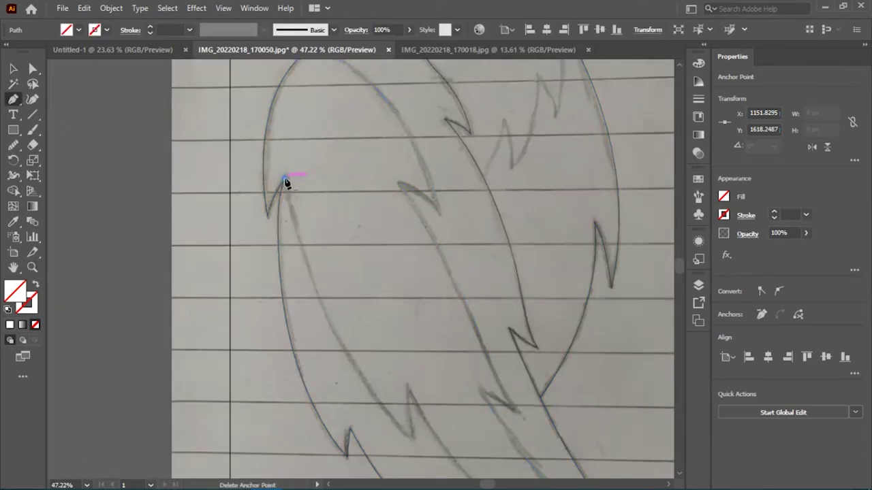
pyautogui.click(285, 179)
pyautogui.moveTo(413, 444); pyautogui.dragTo(518, 463)
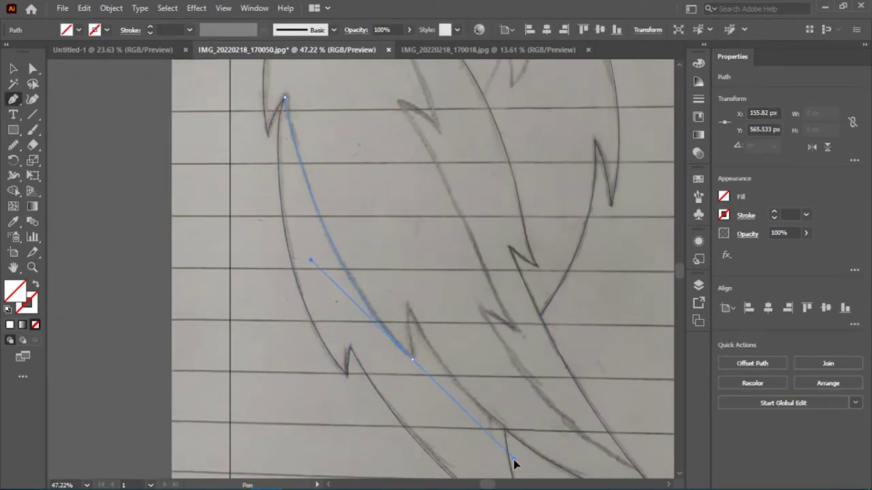
pyautogui.moveTo(413, 359); pyautogui.dragTo(405, 314)
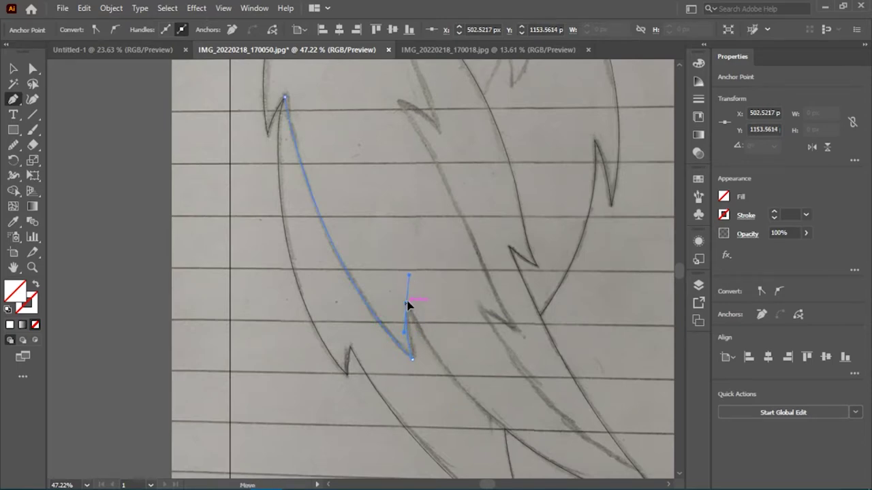
pyautogui.scroll(-2, 412, 310)
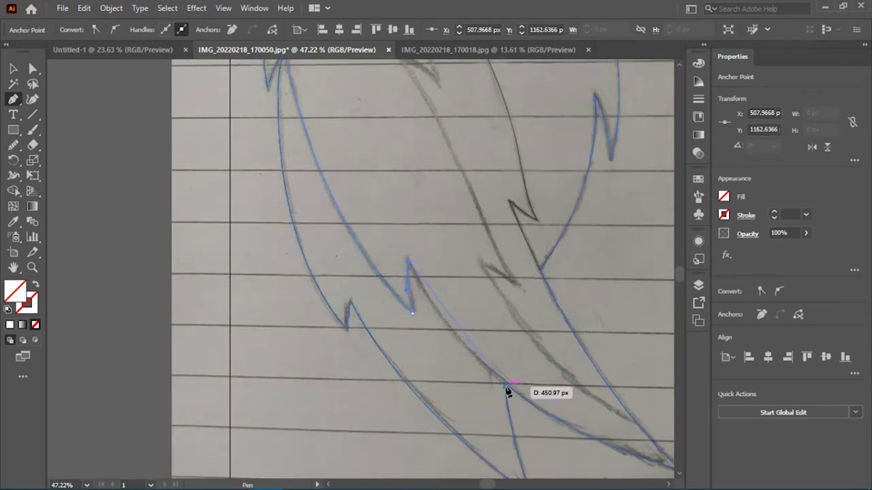
pyautogui.scroll(-3, 414, 370)
# Step: Finish the current path and zoom out to show the whole sketch
pyautogui.press('z')
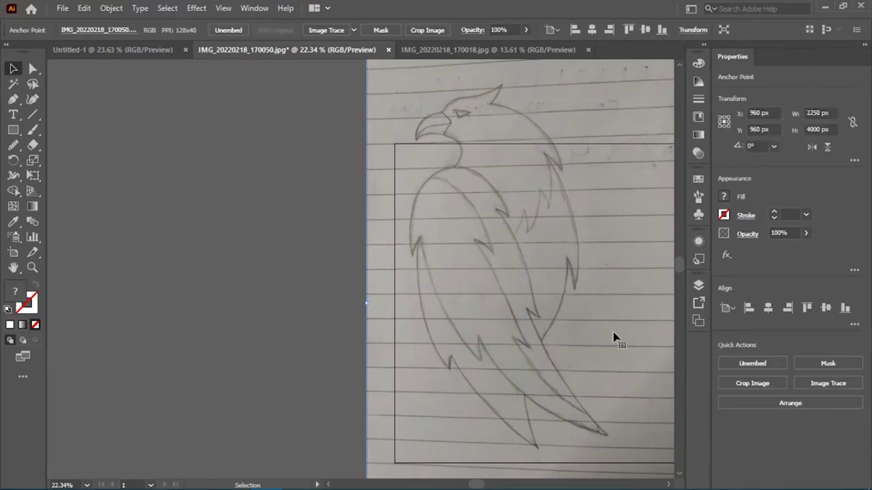
pyautogui.click(493, 385)
pyautogui.press('z')
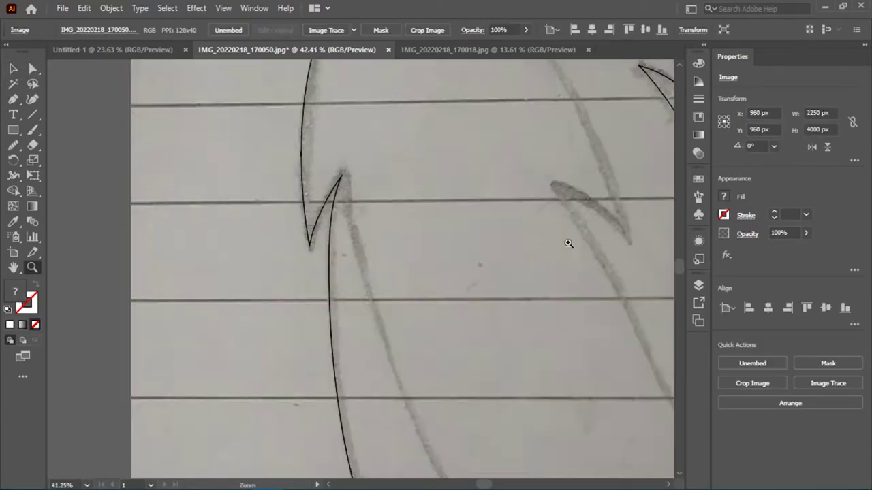
pyautogui.moveTo(568, 243); pyautogui.dragTo(213, 162)
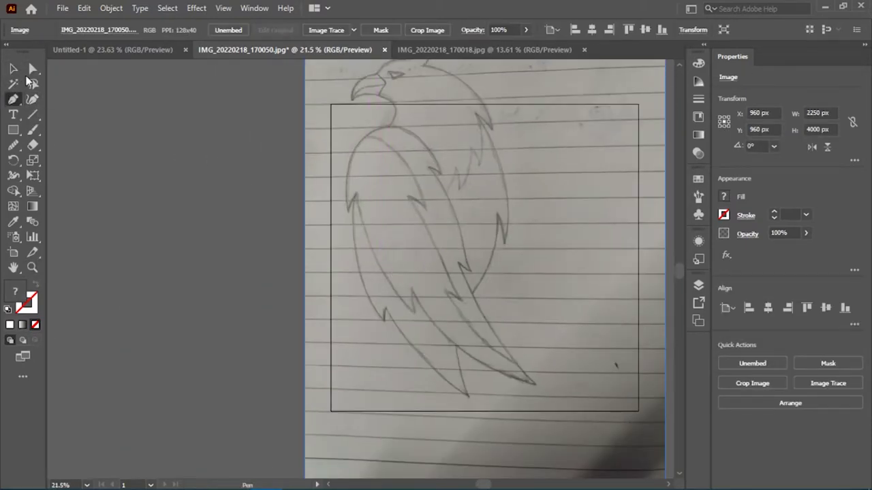
pyautogui.click(9, 69)
pyautogui.scroll(2, 325, 111)
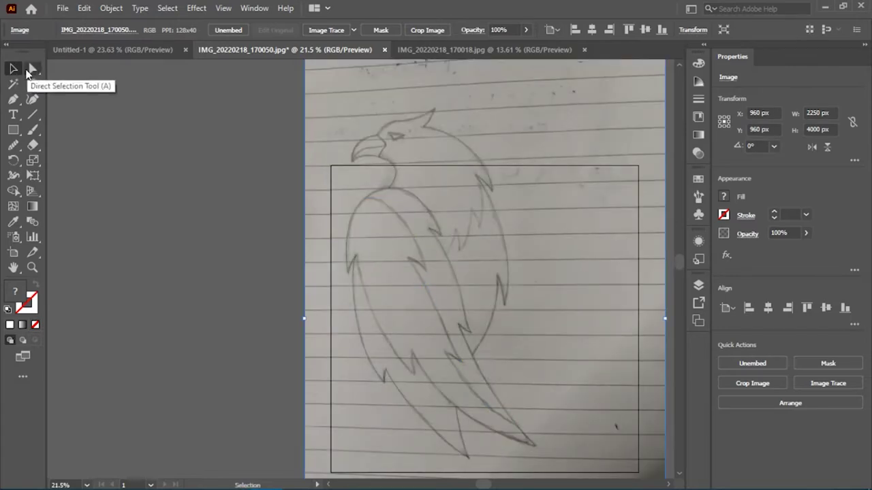
pyautogui.scroll(-3, 519, 376)
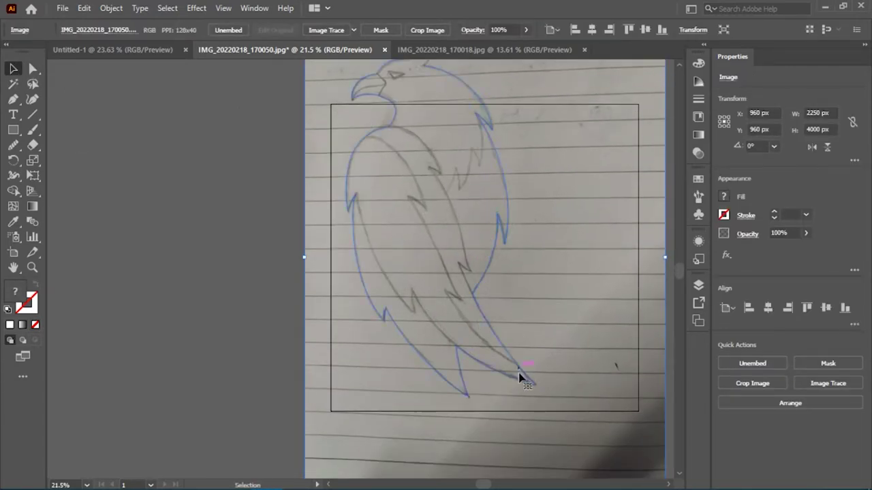
# Step: Undo an accidental move, then drag the sketch photo off to the lower right
pyautogui.moveTo(519, 376); pyautogui.dragTo(406, 195)
pyautogui.hotkey('ctrl', 'z')
pyautogui.click(247, 111)
pyautogui.scroll(-2, 247, 112)
pyautogui.press('a')
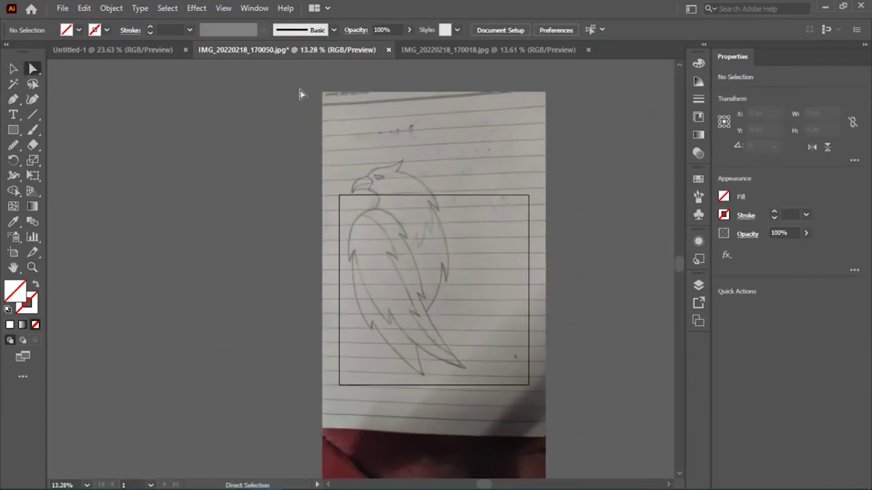
pyautogui.hotkey('ctrl', 'a')
pyautogui.hotkey('ctrl', 'shift', 'a')
pyautogui.moveTo(343, 156); pyautogui.dragTo(603, 336)
# Step: Copy the traced outline into Untitled-1, shrink it proportionally, and place it on the artboard's left
pyautogui.click(463, 341)
pyautogui.press('v')
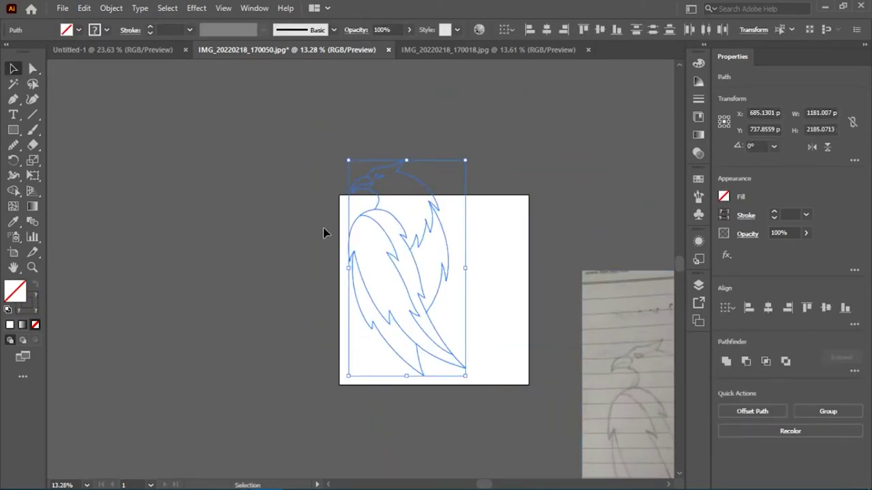
pyautogui.hotkey('ctrl', 'c')
pyautogui.hotkey('ctrl', 'Tab')
pyautogui.hotkey('ctrl', 'v')
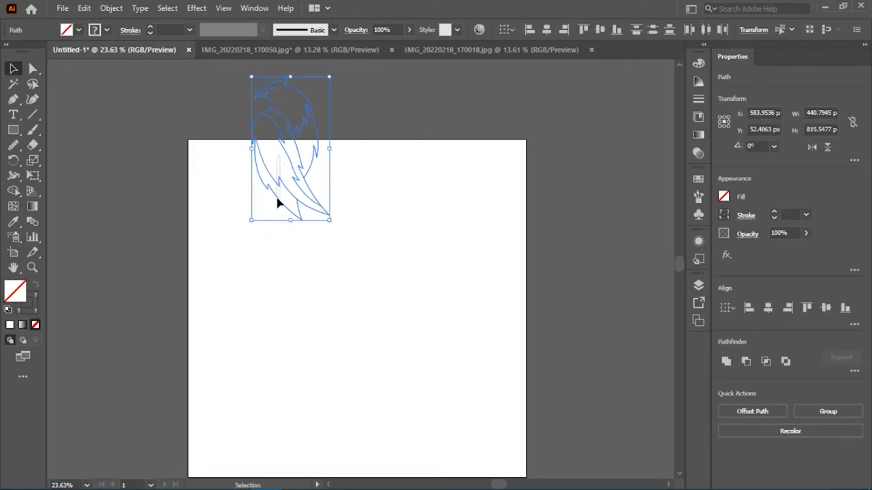
pyautogui.moveTo(459, 462); pyautogui.dragTo(312, 185)
pyautogui.moveTo(273, 281); pyautogui.dragTo(265, 288)
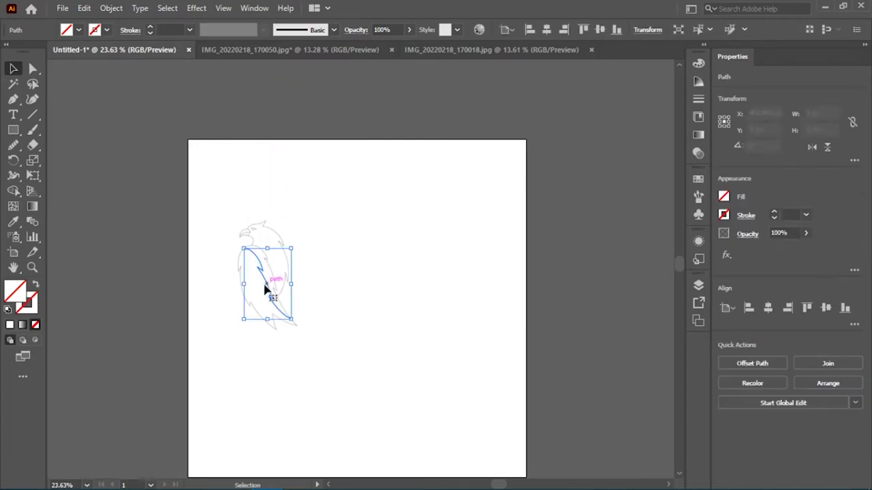
pyautogui.click(338, 351)
pyautogui.scroll(-1, 292, 330)
pyautogui.press('z')
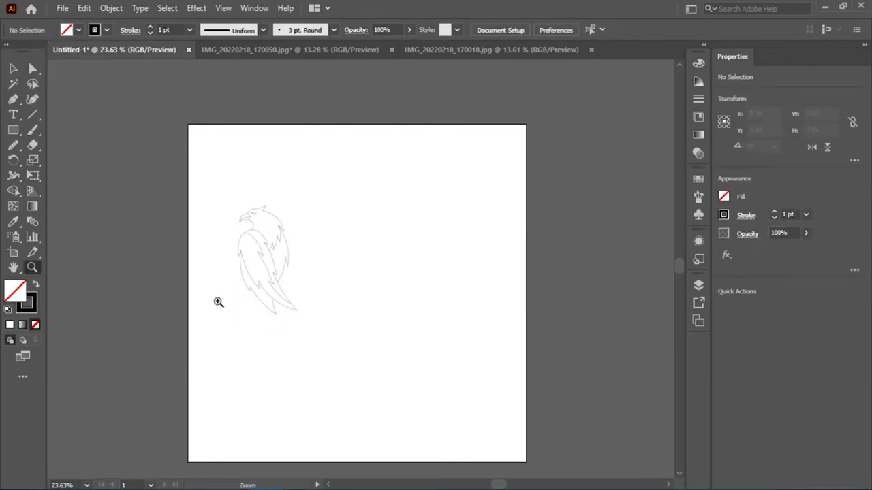
pyautogui.click(246, 260)
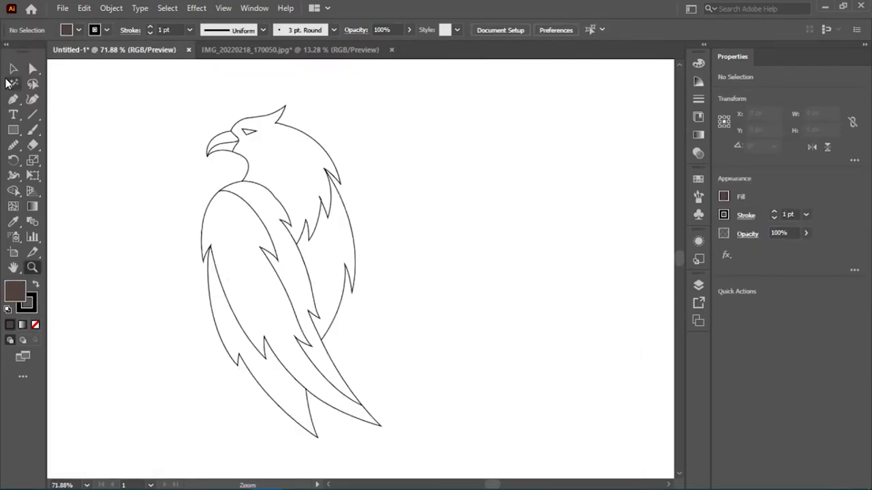
pyautogui.keyDown('ctrl'); pyautogui.click(265, 168); pyautogui.keyUp('ctrl')
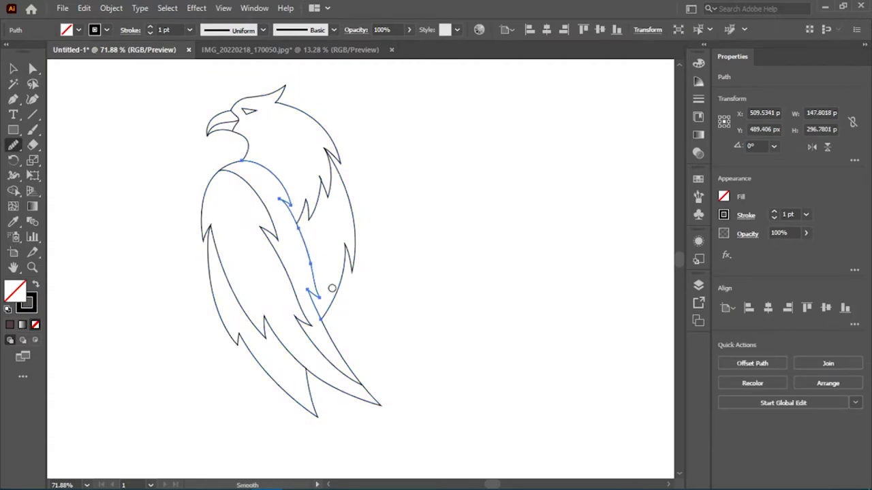
pyautogui.press('z')
pyautogui.moveTo(331, 288)
pyautogui.mouseDown()
pyautogui.moveTo(370, 278)
pyautogui.moveTo(302, 296)
pyautogui.mouseUp()
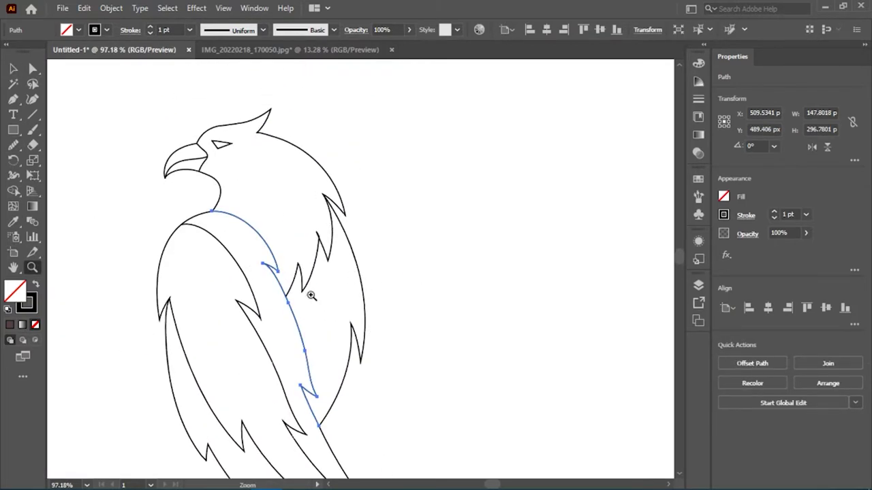
pyautogui.press('v')
pyautogui.click(241, 257)
pyautogui.scroll(2, 275, 232)
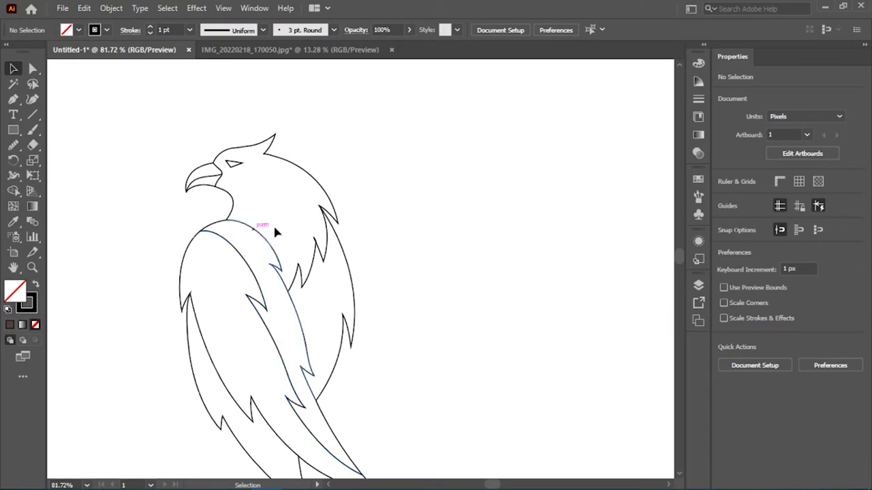
pyautogui.hotkey('ctrl', 'a')
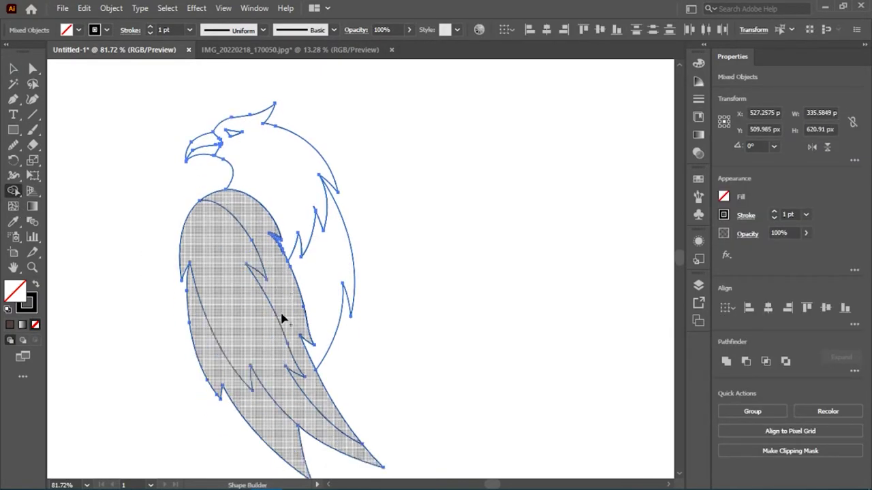
pyautogui.scroll(-3, 282, 318)
pyautogui.click(15, 70)
pyautogui.press('z')
pyautogui.moveTo(114, 163)
pyautogui.mouseDown()
pyautogui.moveTo(224, 250)
pyautogui.moveTo(132, 204)
pyautogui.moveTo(457, 398)
pyautogui.moveTo(484, 344)
pyautogui.moveTo(567, 338)
pyautogui.mouseUp()
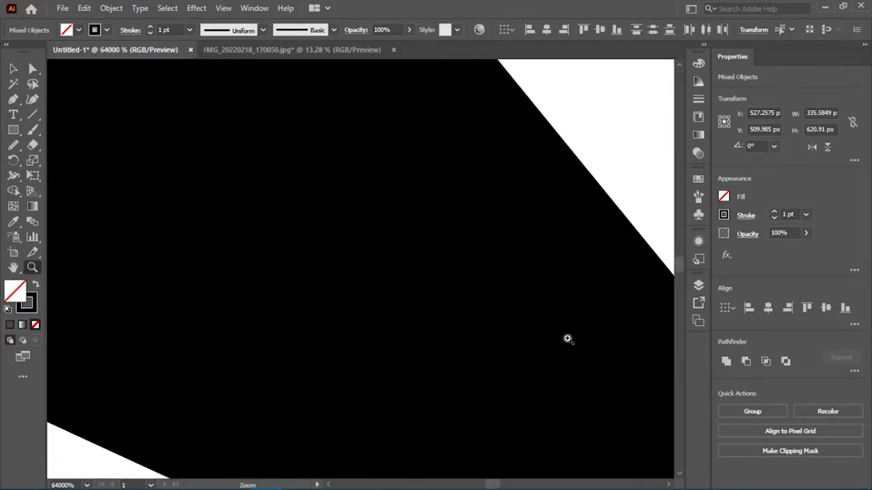
pyautogui.moveTo(477, 329)
pyautogui.mouseDown()
pyautogui.moveTo(323, 189)
pyautogui.moveTo(144, 152)
pyautogui.mouseUp()
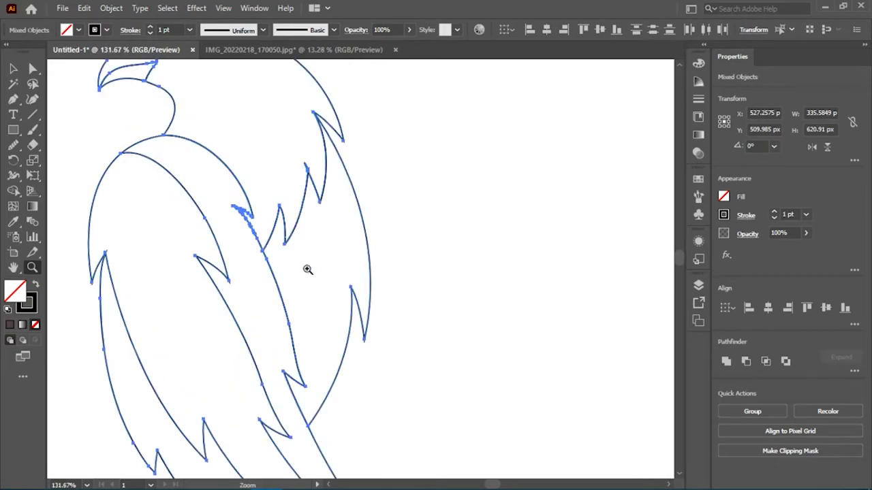
pyautogui.hotkey('shift', 'm')
pyautogui.scroll(-3, 222, 156)
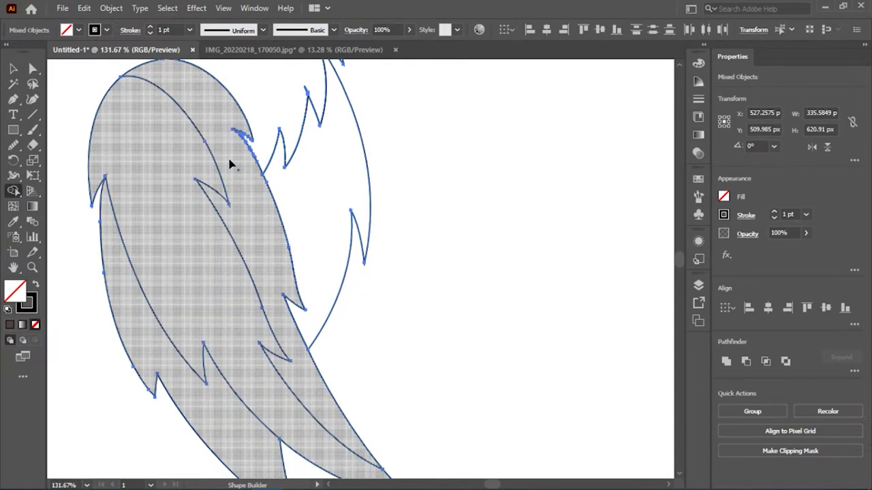
pyautogui.press('z')
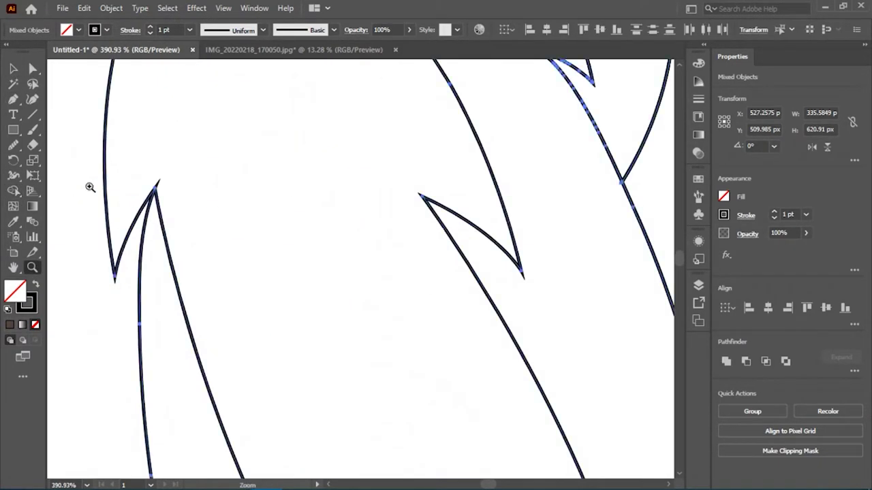
# Step: Zoom in on the feather junction and drag the stray endpoints onto the neighbouring anchors
pyautogui.moveTo(89, 187); pyautogui.dragTo(505, 273)
pyautogui.moveTo(228, 224); pyautogui.dragTo(221, 234)
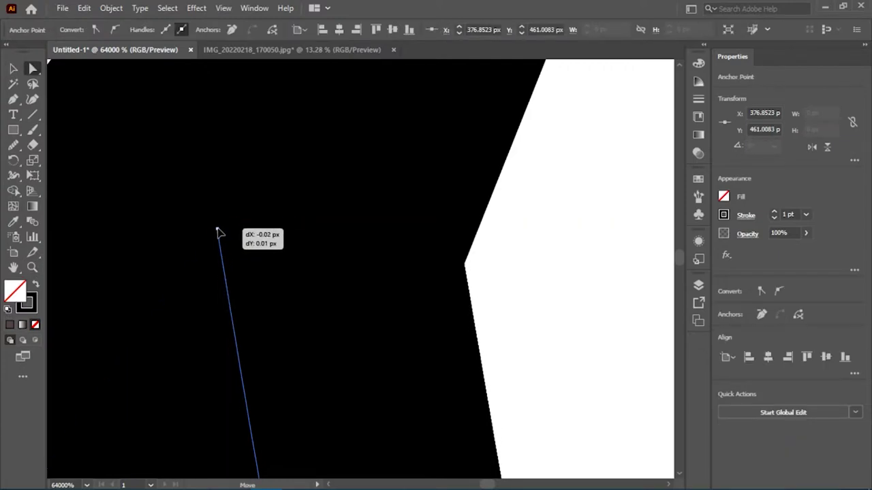
pyautogui.press('z')
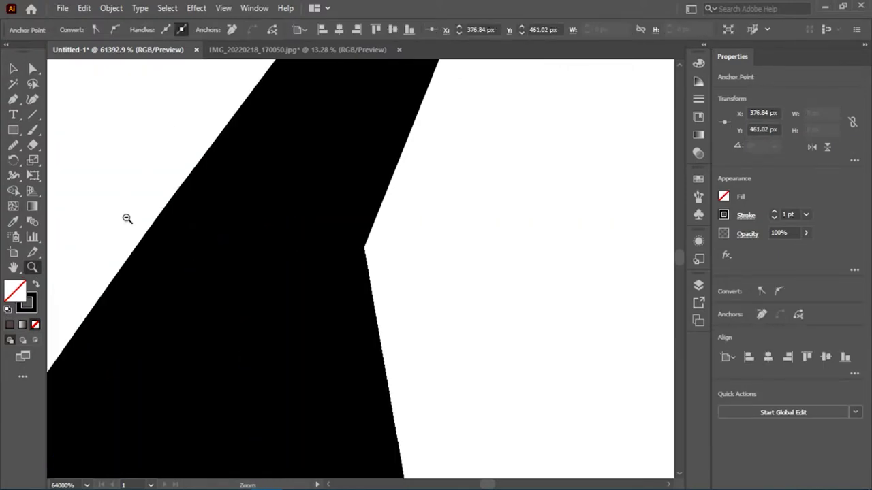
pyautogui.keyDown('alt'); pyautogui.click(127, 218); pyautogui.keyUp('alt')
pyautogui.click(521, 420)
pyautogui.click(32, 68)
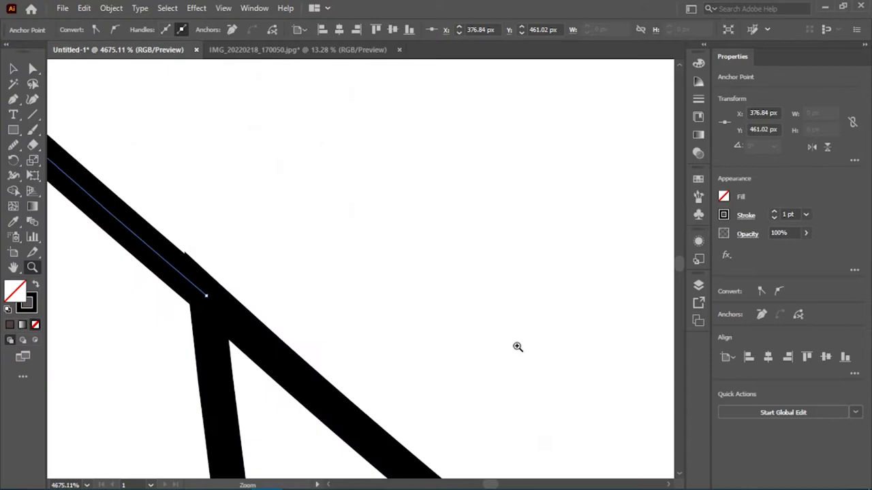
pyautogui.scroll(10, 518, 347)
pyautogui.scroll(-5, 431, 328)
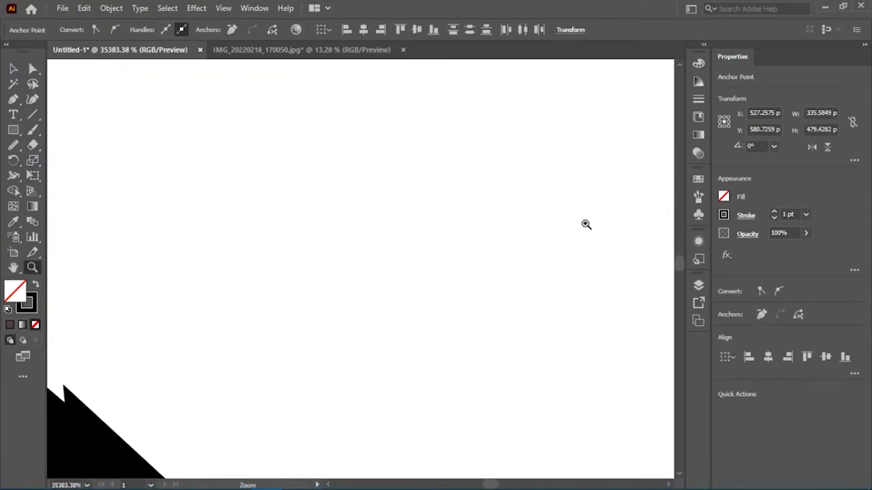
pyautogui.scroll(6, 431, 329)
pyautogui.moveTo(428, 328); pyautogui.dragTo(421, 319)
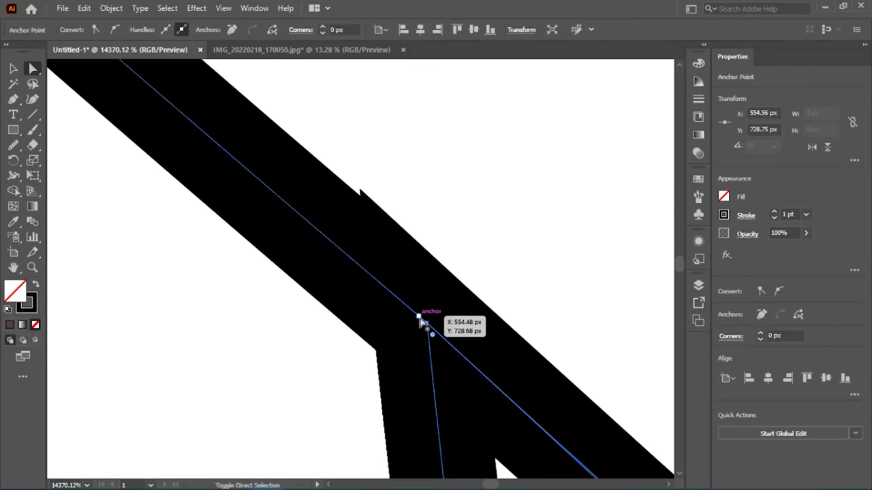
# Step: Join the endpoint pairs at the junction into single paths with Object > Path > Join
pyautogui.click(111, 7)
pyautogui.click(332, 312)
pyautogui.scroll(-15, 272, 245)
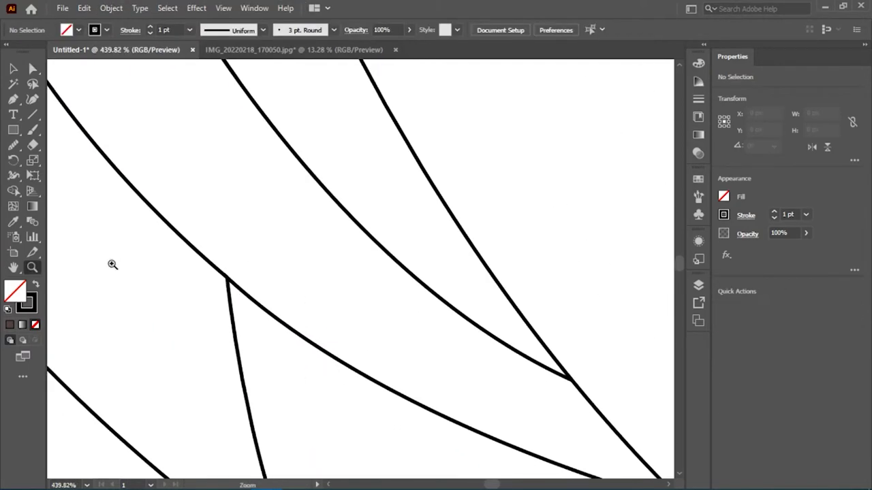
pyautogui.click(14, 68)
pyautogui.click(193, 273)
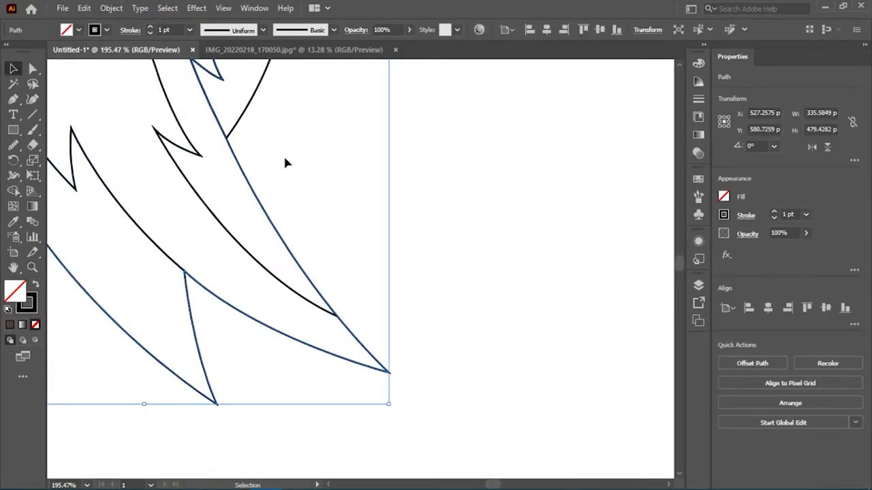
pyautogui.scroll(8, 473, 292)
pyautogui.scroll(8, 472, 293)
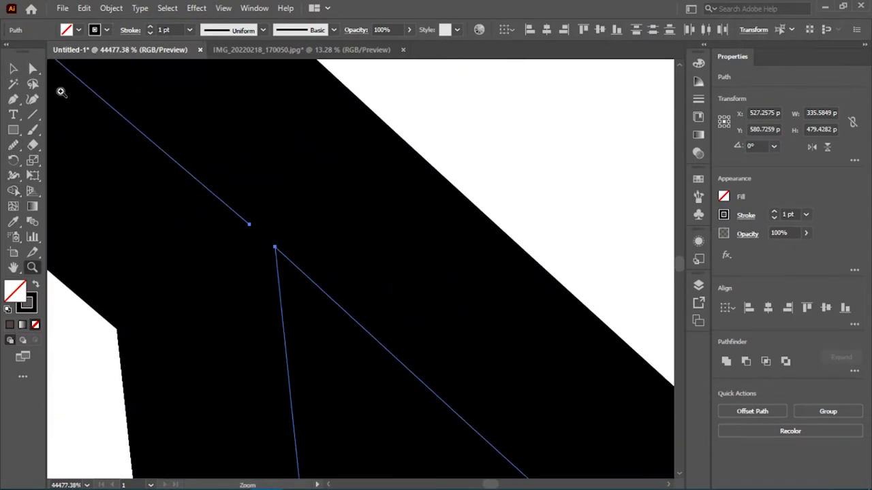
pyautogui.press('a')
pyautogui.click(275, 248)
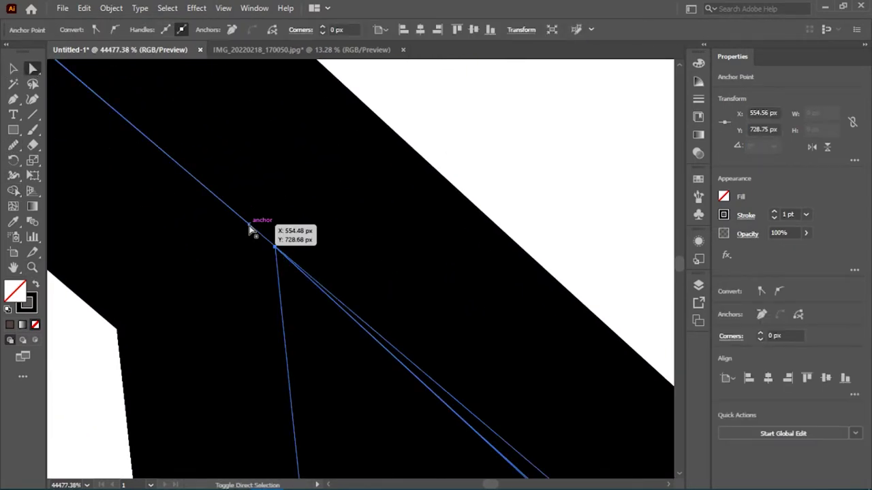
pyautogui.click(84, 8)
pyautogui.click(346, 311)
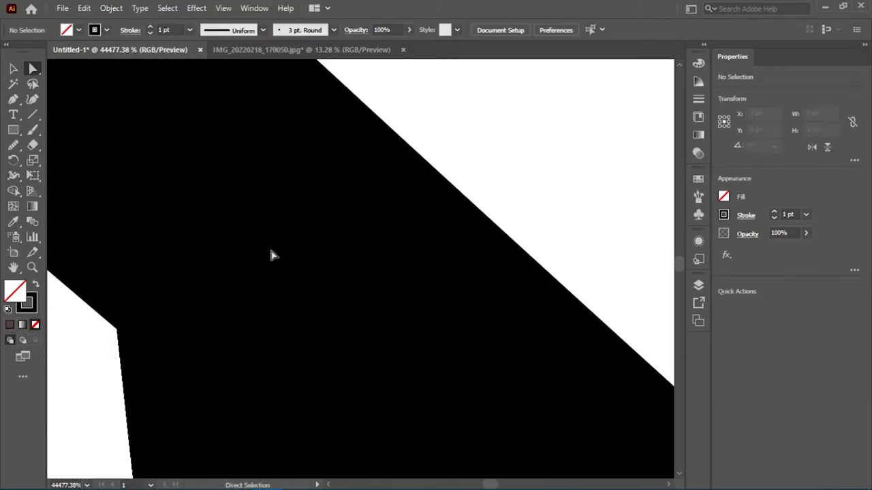
pyautogui.click(275, 249)
pyautogui.scroll(-15, 282, 247)
# Step: Move the anchor where the strokes cross so the two paths meet
pyautogui.click(14, 68)
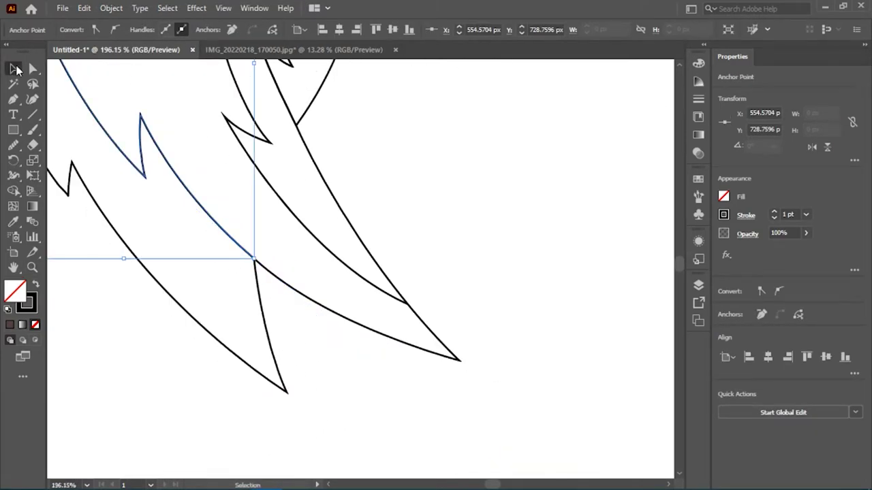
pyautogui.hotkey('ctrl', 'a')
pyautogui.click(13, 191)
pyautogui.press('v')
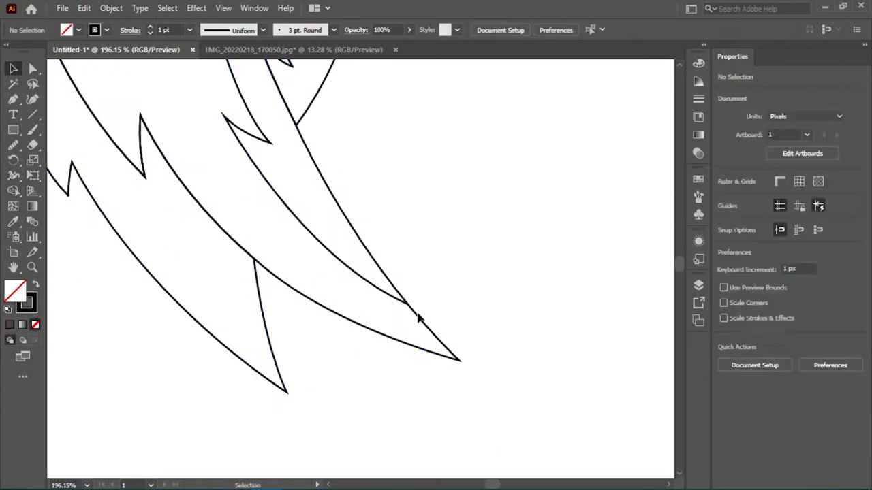
pyautogui.press('a')
pyautogui.scroll(15, 418, 315)
pyautogui.click(430, 333)
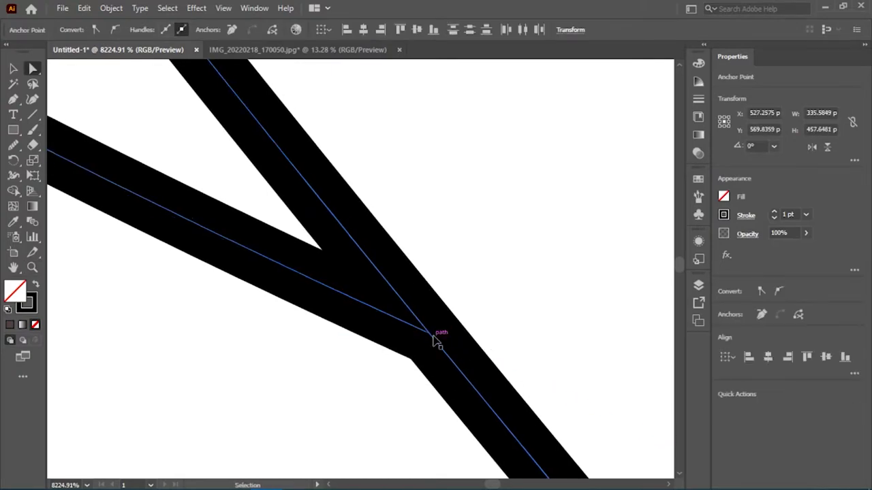
pyautogui.moveTo(433, 336); pyautogui.dragTo(436, 335)
pyautogui.scroll(-10, 439, 311)
# Step: Zoom into the next feather junction and drag the path's end anchor onto it
pyautogui.press('v')
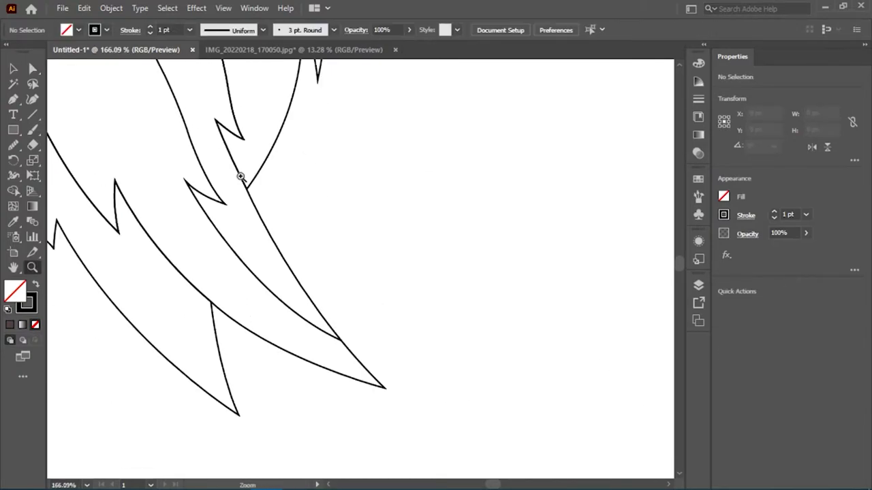
pyautogui.scroll(-3, 207, 197)
pyautogui.click(206, 197)
pyautogui.scroll(15, 295, 186)
pyautogui.press('a')
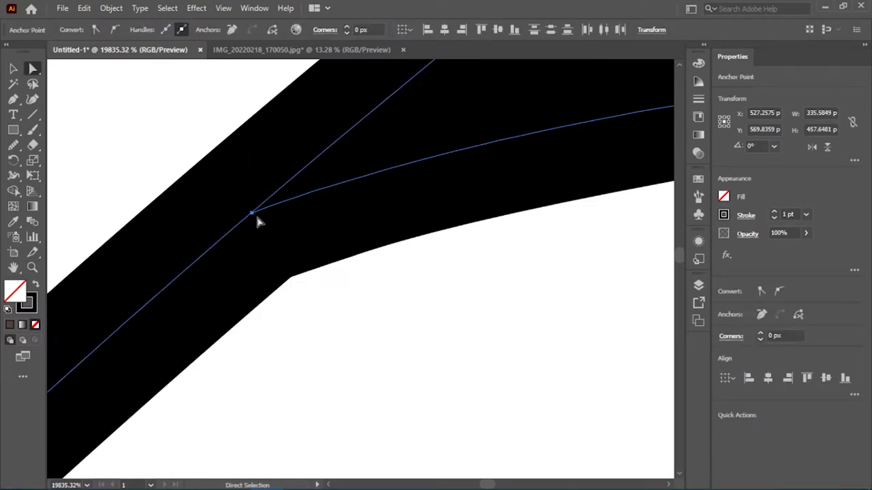
pyautogui.moveTo(251, 213); pyautogui.dragTo(247, 217)
pyautogui.scroll(-15, 194, 269)
# Step: Drag the inner left feather shape into place and nudge it up slightly
pyautogui.hotkey('ctrl', 'a')
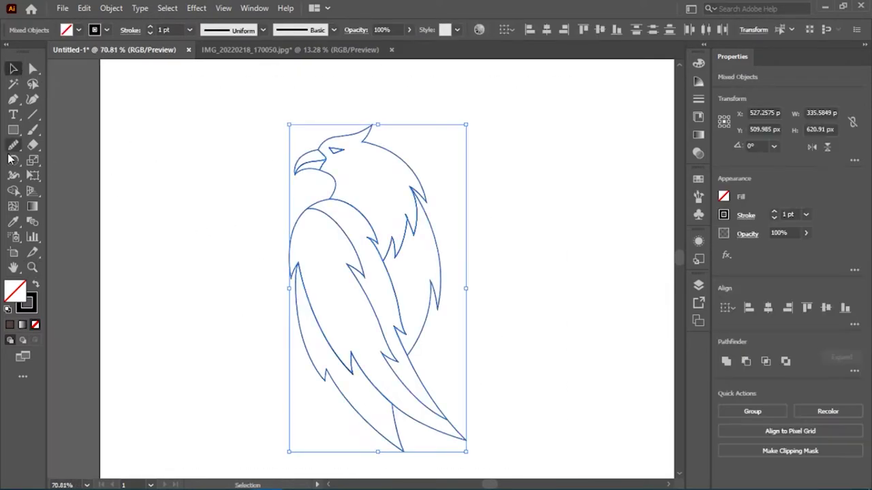
pyautogui.hotkey('shift', 'm')
pyautogui.press('v')
pyautogui.click(459, 292)
pyautogui.scroll(2, 273, 205)
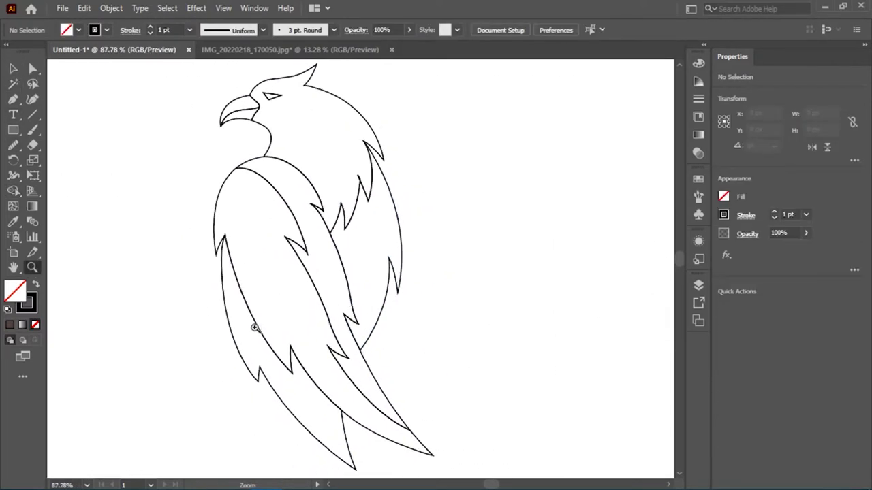
pyautogui.scroll(3, 150, 188)
pyautogui.moveTo(204, 338); pyautogui.dragTo(202, 348)
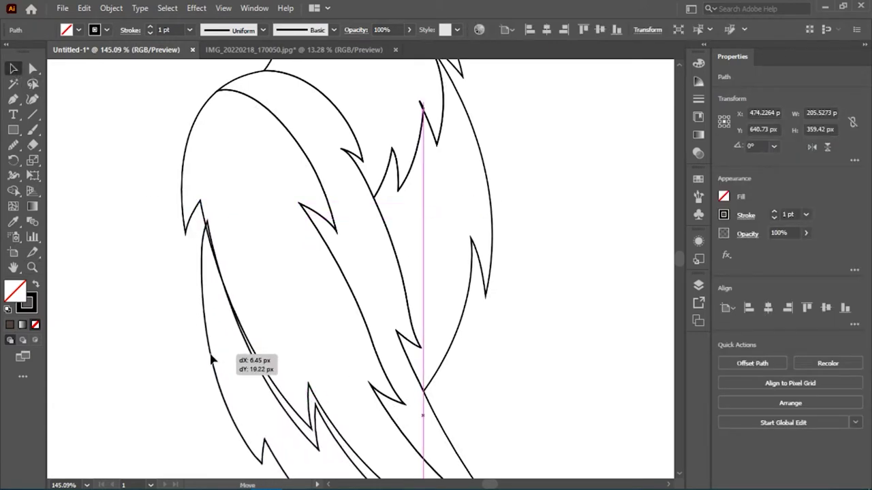
pyautogui.press('Up')
pyautogui.press('Up')
pyautogui.press('Up')
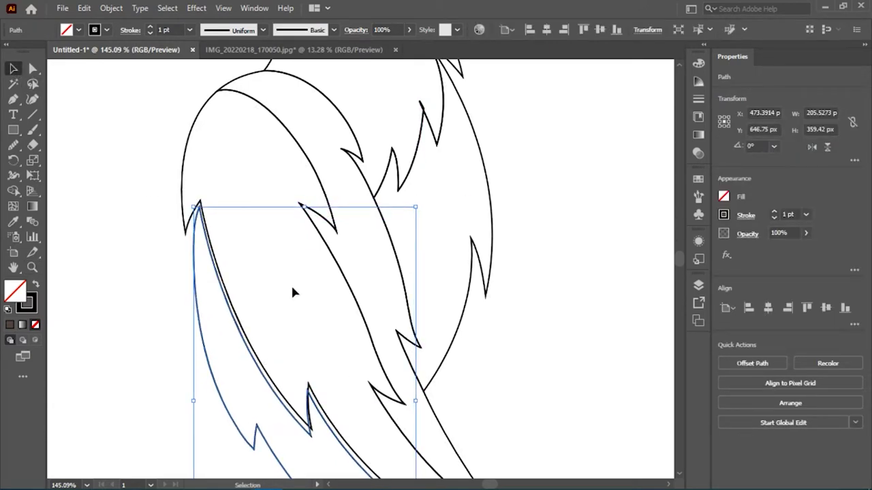
pyautogui.scroll(-3, 307, 275)
pyautogui.scroll(-2, 306, 275)
# Step: Rotate the feather shape about 0.471° and zoom in on its spike
pyautogui.moveTo(413, 456); pyautogui.dragTo(419, 455)
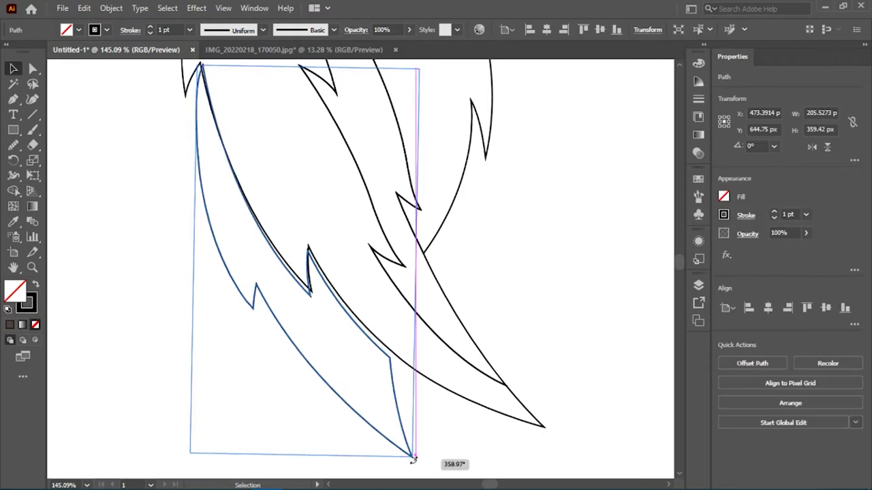
pyautogui.scroll(2, 513, 274)
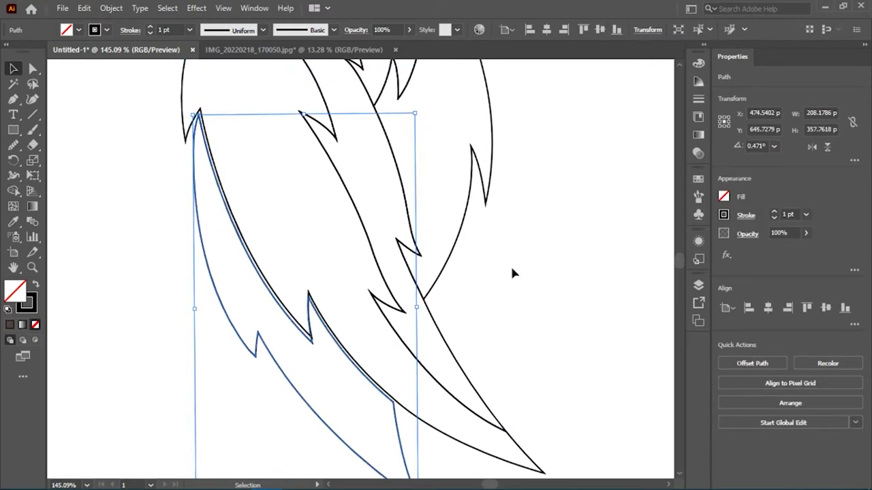
pyautogui.click(527, 341)
pyautogui.press('z')
pyautogui.click(315, 324)
pyautogui.click(31, 68)
# Step: Move the left feather spike's anchor down-right so its curve follows the wing edge
pyautogui.moveTo(306, 376); pyautogui.dragTo(318, 387)
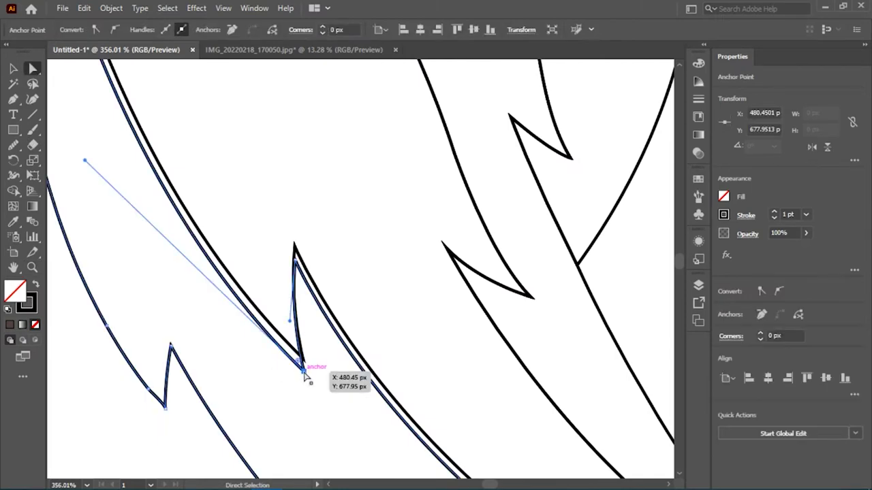
pyautogui.moveTo(297, 265); pyautogui.dragTo(126, 238)
pyautogui.press('z')
pyautogui.press('a')
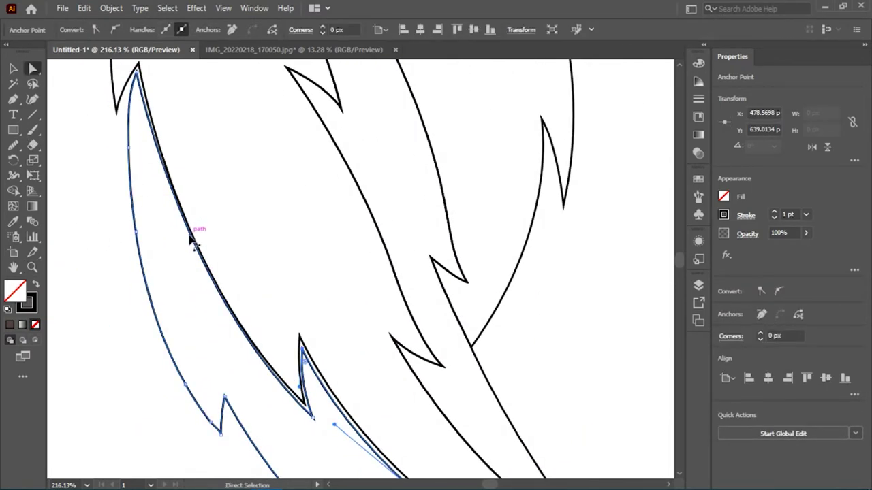
pyautogui.click(193, 237)
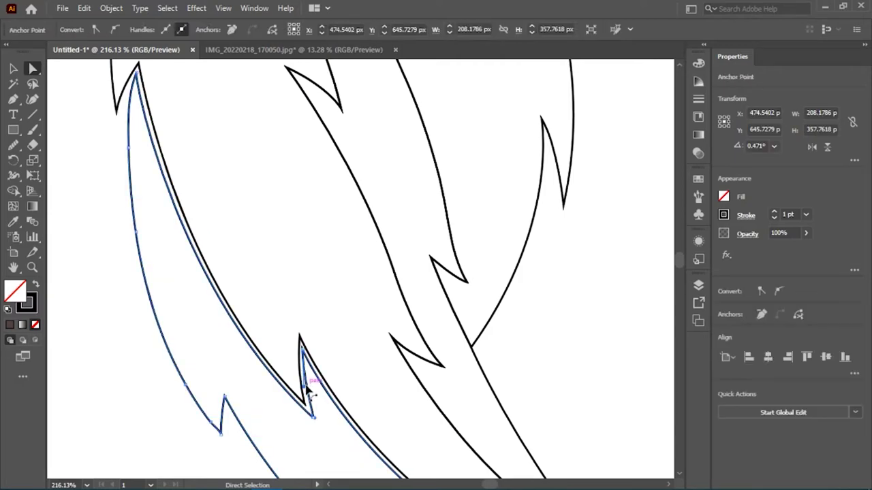
# Step: Shift the whole left feather path slightly down and left into place
pyautogui.hotkey('ctrl', '0')
pyautogui.press('v')
pyautogui.click(371, 372)
pyautogui.scroll(2, 371, 373)
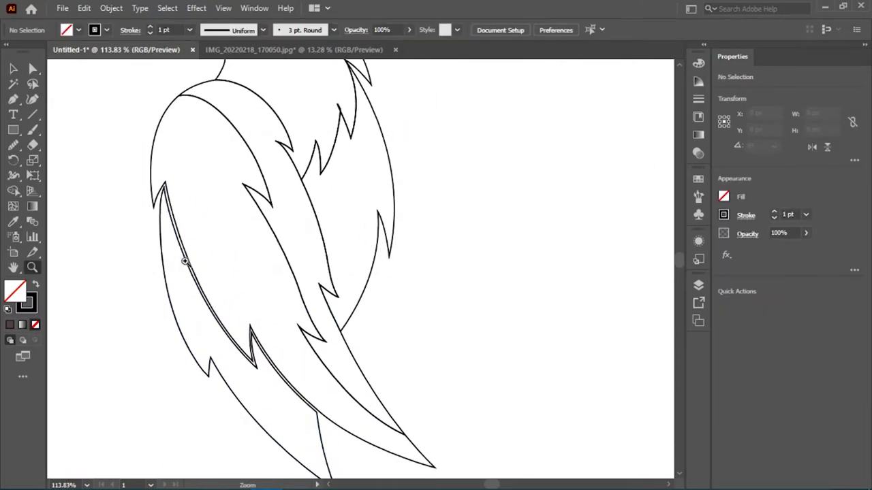
pyautogui.click(200, 302)
pyautogui.moveTo(195, 276); pyautogui.dragTo(191, 281)
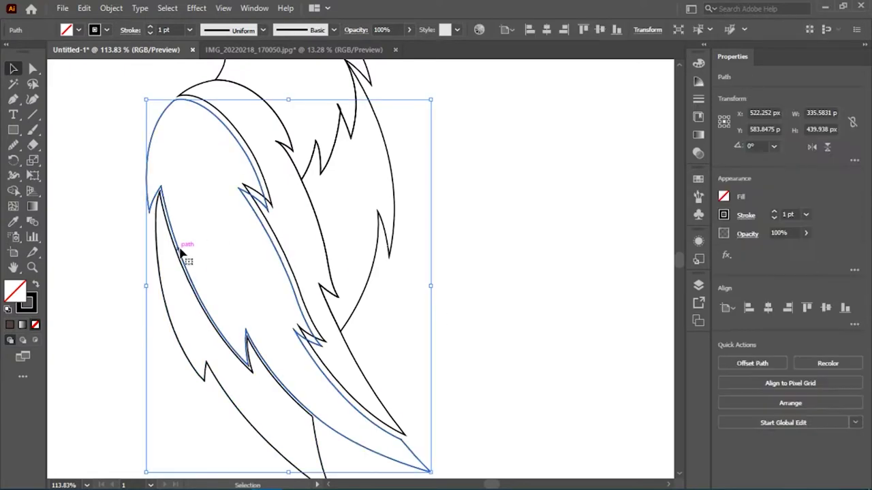
# Step: Nudge the feather path into place with the arrow keys
pyautogui.press('Right')
pyautogui.press('Right')
pyautogui.press('Up')
pyautogui.press('Left')
pyautogui.press('Left')
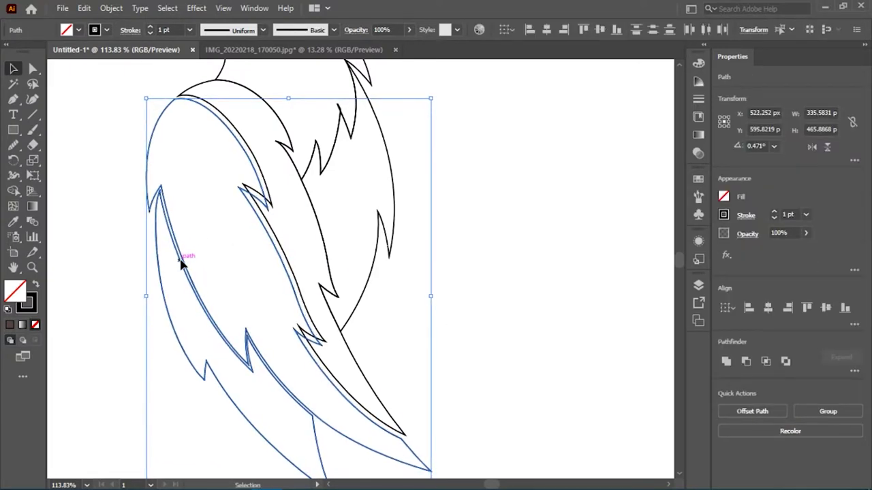
pyautogui.press('Left')
pyautogui.scroll(5, 183, 266)
# Step: Select an anchor on the inner wing path and smooth its edge
pyautogui.press('a')
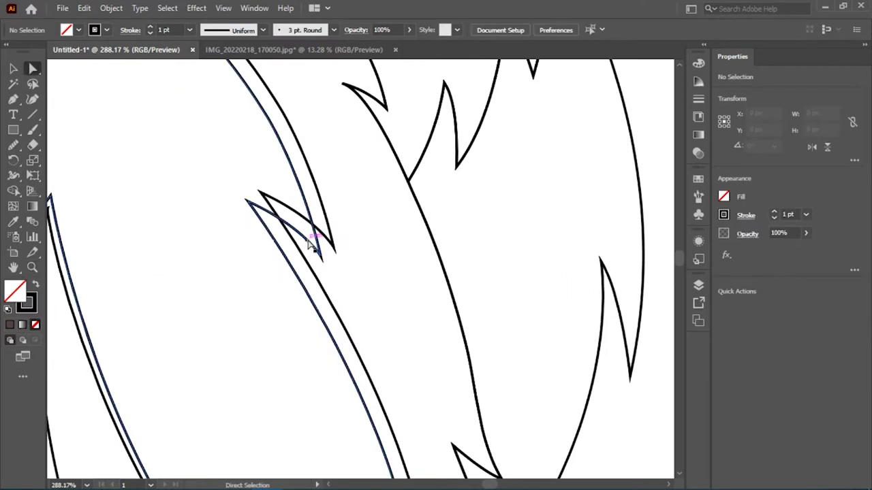
pyautogui.click(334, 246)
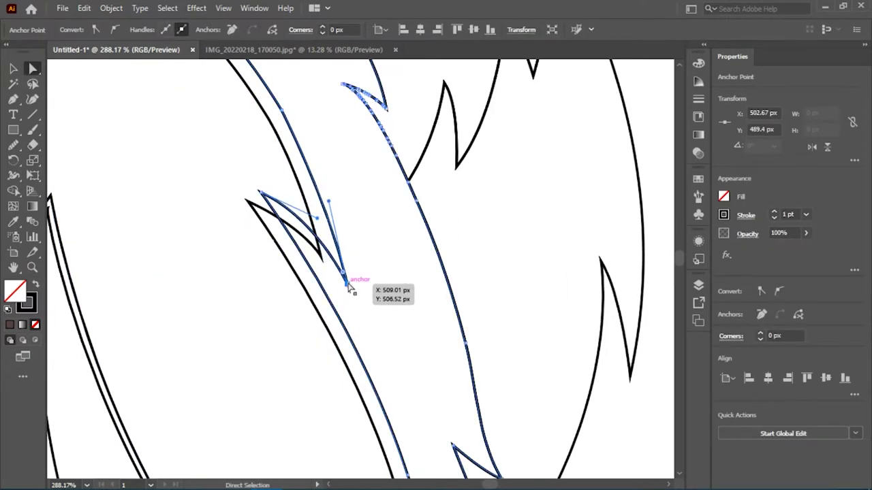
pyautogui.scroll(3, 347, 288)
pyautogui.press('n')
pyautogui.moveTo(308, 295); pyautogui.dragTo(311, 301)
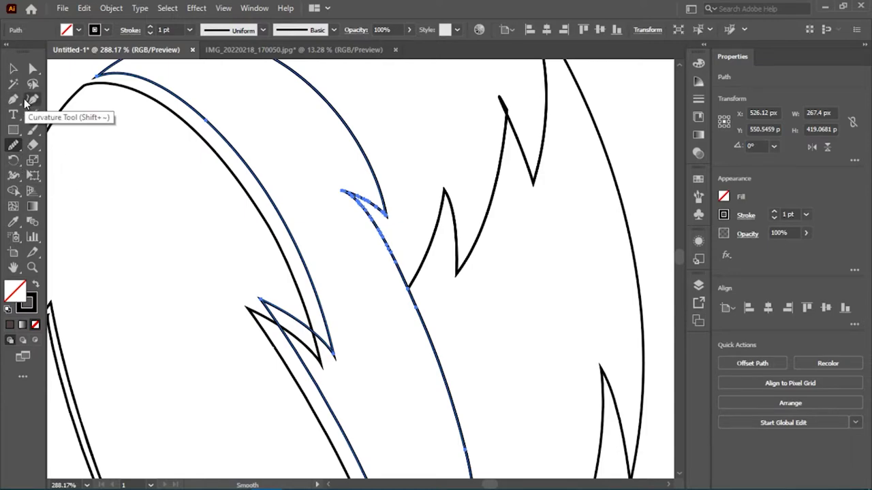
# Step: Pull the wing spike anchor lower, bend its curve, and nudge the tip left
pyautogui.moveTo(334, 358); pyautogui.dragTo(342, 397)
pyautogui.hotkey('ctrl', '0')
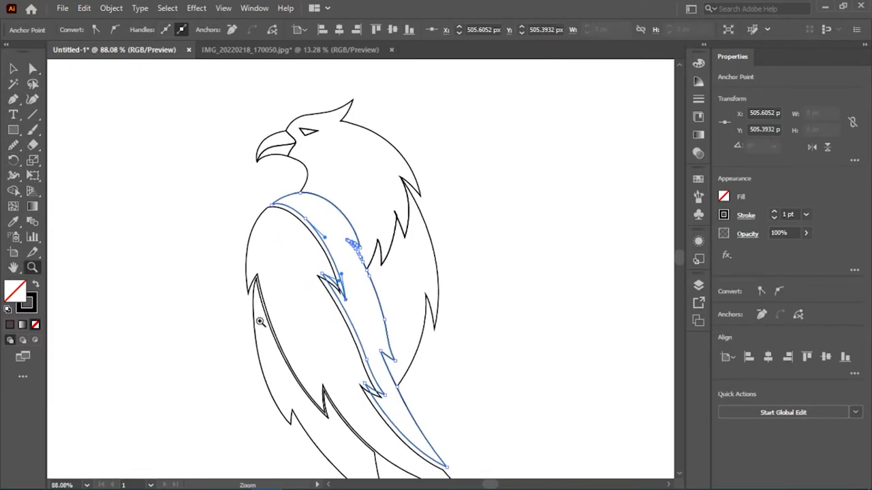
pyautogui.moveTo(354, 304); pyautogui.dragTo(355, 305)
pyautogui.press('a')
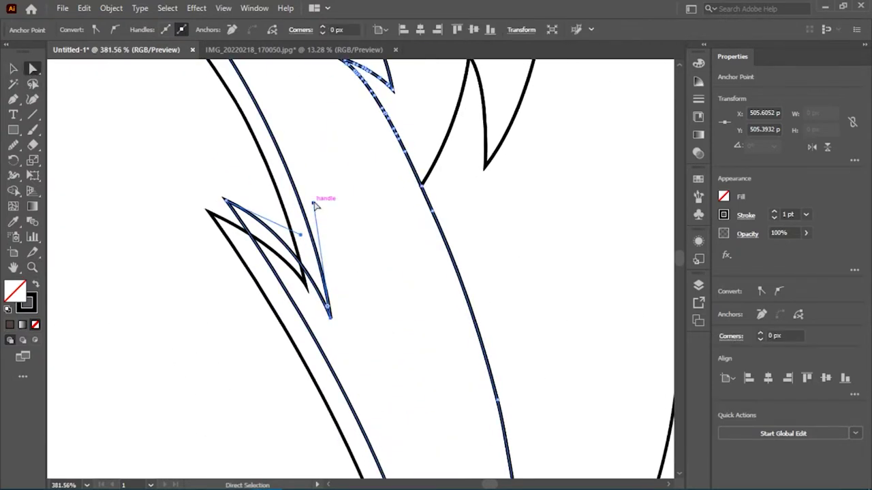
pyautogui.moveTo(315, 196); pyautogui.dragTo(339, 238)
pyautogui.click(13, 68)
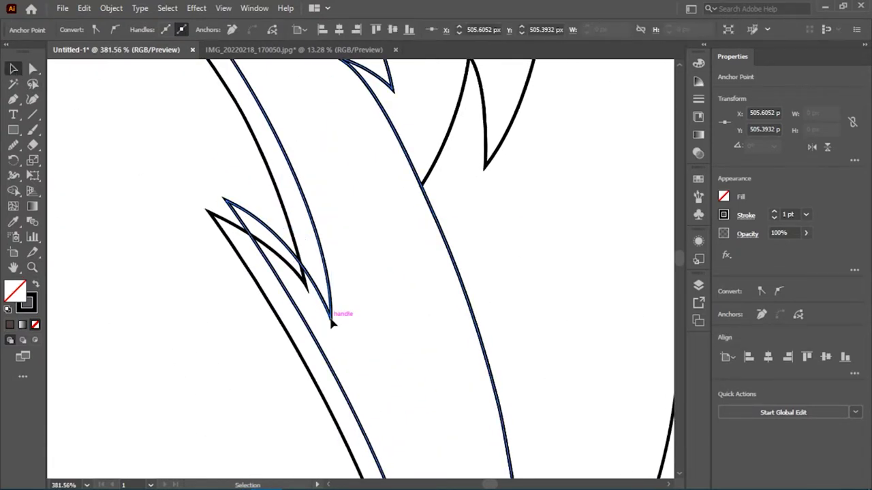
pyautogui.click(332, 313)
pyautogui.moveTo(330, 321); pyautogui.dragTo(313, 324)
# Step: Move the inner spike anchor down and drop the spike tip anchor lower
pyautogui.scroll(-3, 204, 365)
pyautogui.scroll(3, 302, 389)
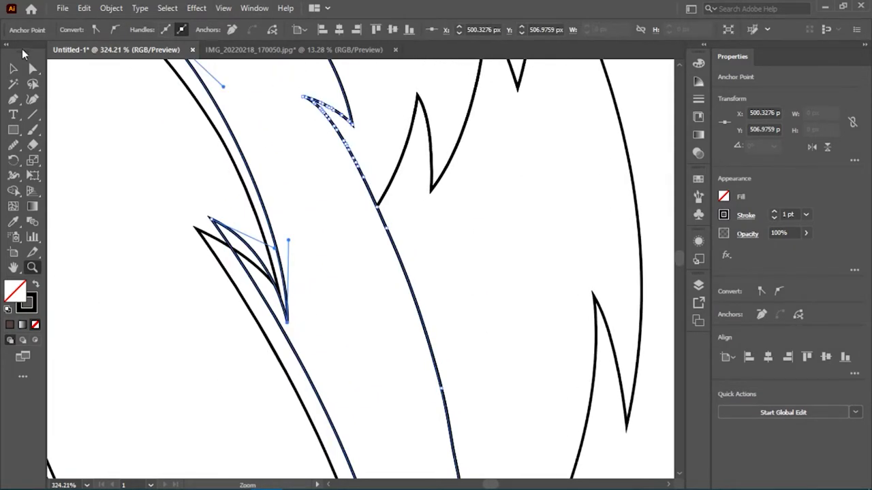
pyautogui.click(32, 68)
pyautogui.moveTo(211, 219); pyautogui.dragTo(238, 273)
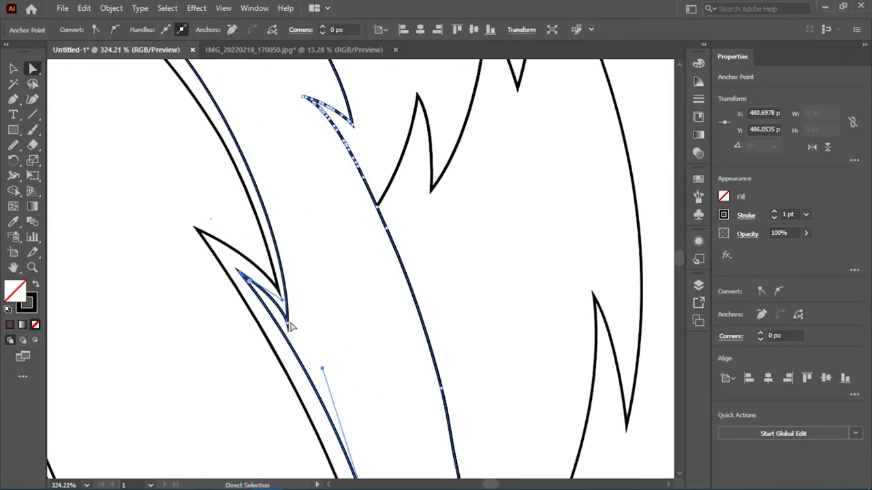
pyautogui.moveTo(291, 327); pyautogui.dragTo(292, 321)
pyautogui.click(262, 285)
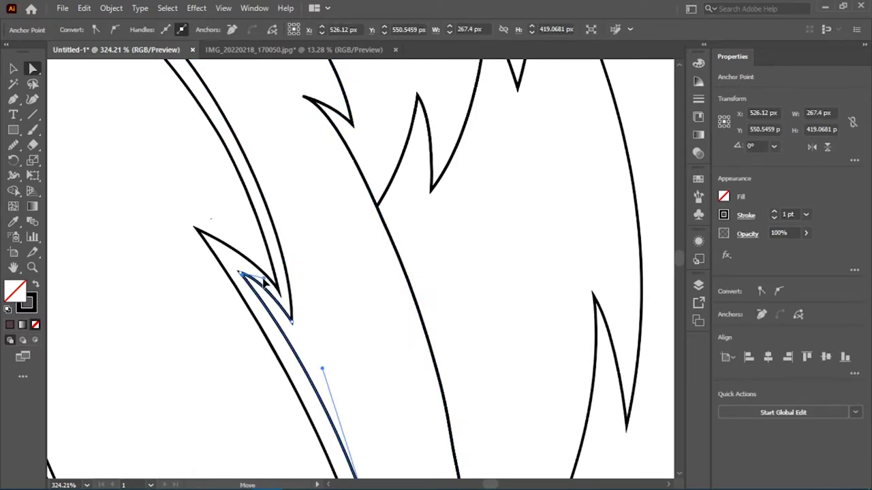
pyautogui.moveTo(237, 272); pyautogui.dragTo(237, 271)
pyautogui.click(271, 300)
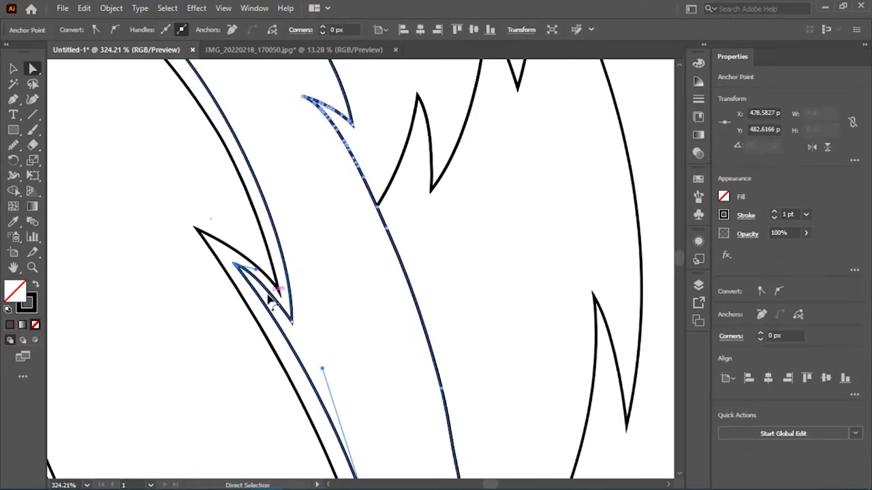
pyautogui.moveTo(274, 297); pyautogui.dragTo(290, 327)
# Step: Reshape the curve at the wing's inner corner anchor
pyautogui.scroll(-5, 272, 229)
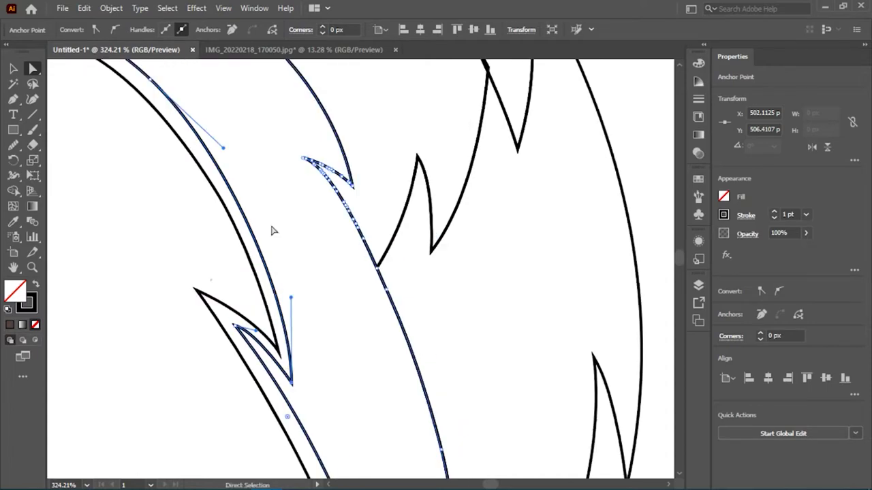
pyautogui.scroll(5, 205, 290)
pyautogui.scroll(3, 280, 290)
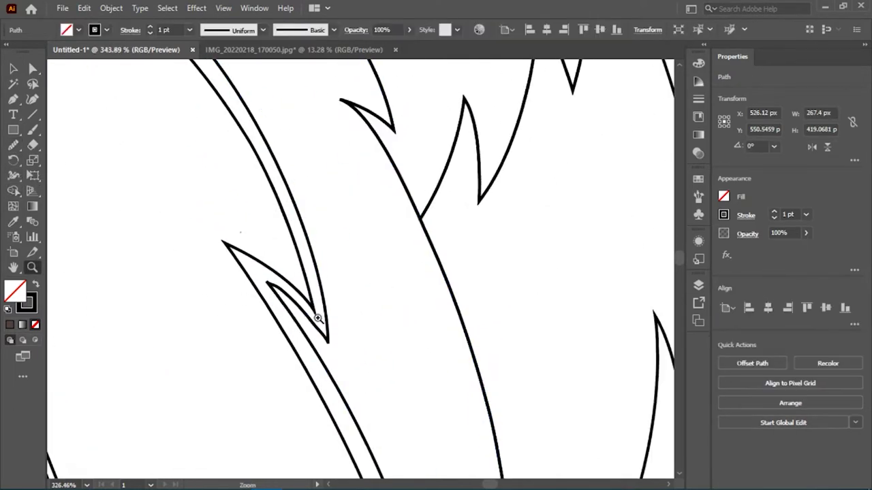
pyautogui.click(15, 67)
pyautogui.moveTo(294, 308)
pyautogui.mouseDown()
pyautogui.moveTo(326, 320)
pyautogui.moveTo(109, 270)
pyautogui.moveTo(177, 296)
pyautogui.mouseUp()
pyautogui.click(252, 270)
pyautogui.press('z')
pyautogui.scroll(-3, 429, 394)
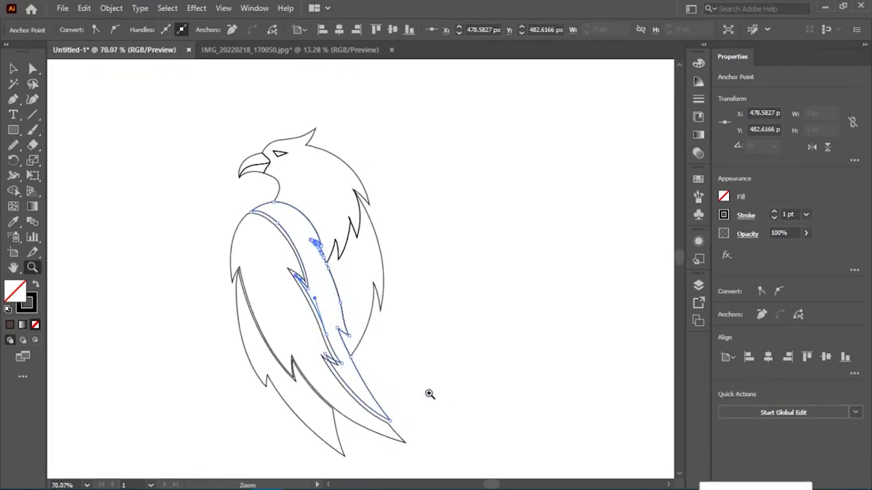
pyautogui.scroll(5, 273, 218)
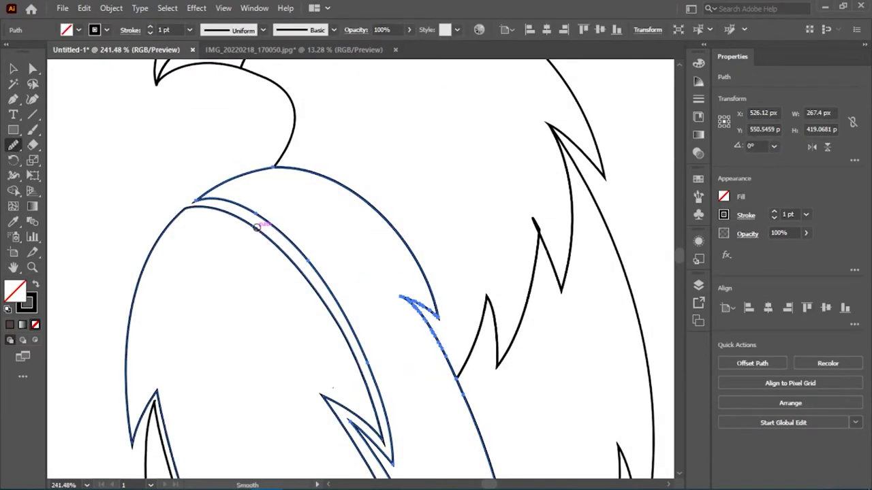
pyautogui.scroll(-5, 105, 335)
pyautogui.scroll(5, 345, 354)
pyautogui.scroll(-2, 429, 413)
pyautogui.scroll(1, 409, 416)
# Step: Pull the stripe's tip anchor slightly up and to the left
pyautogui.press('a')
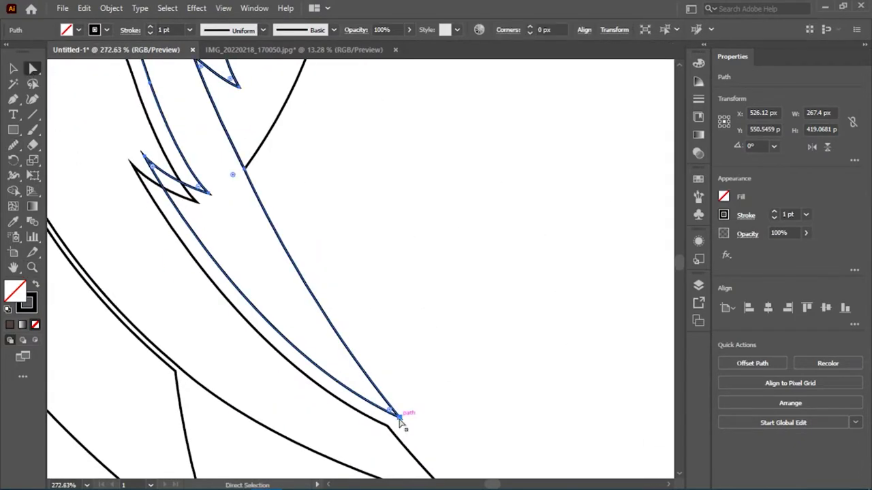
pyautogui.click(400, 417)
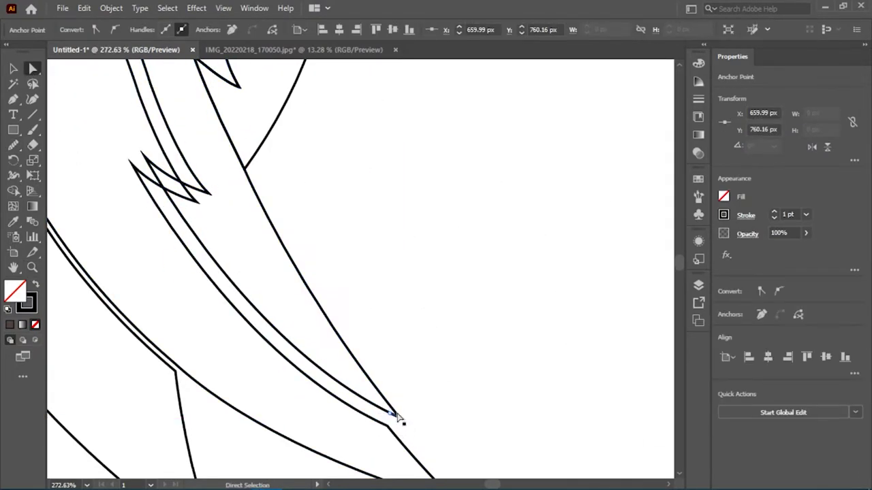
pyautogui.scroll(5, 400, 418)
pyautogui.click(10, 72)
pyautogui.click(399, 399)
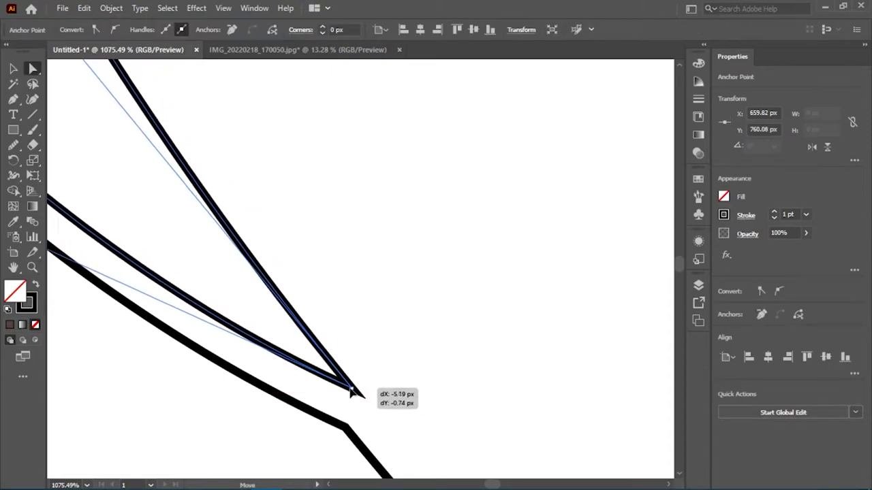
pyautogui.scroll(-5, 399, 399)
pyautogui.click(32, 68)
pyautogui.moveTo(420, 409); pyautogui.dragTo(414, 408)
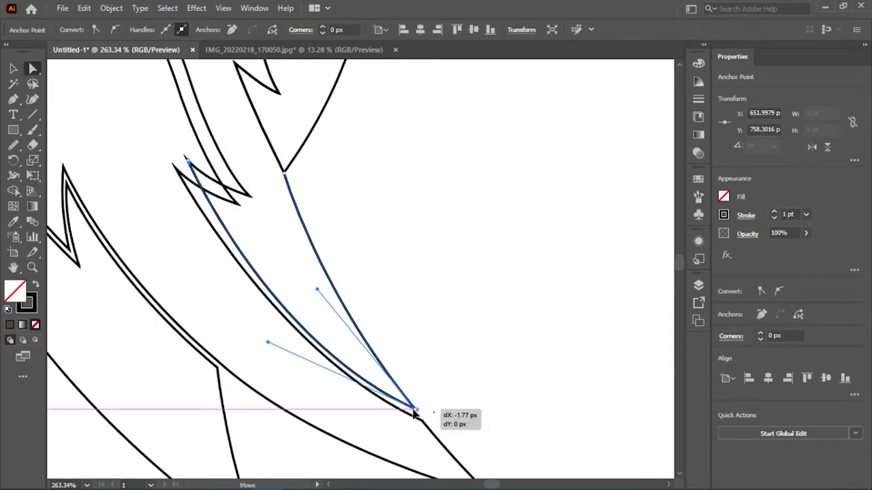
# Step: Reposition the upper spike's tip anchor and reshape the stripe curve with a handle
pyautogui.scroll(3, 166, 189)
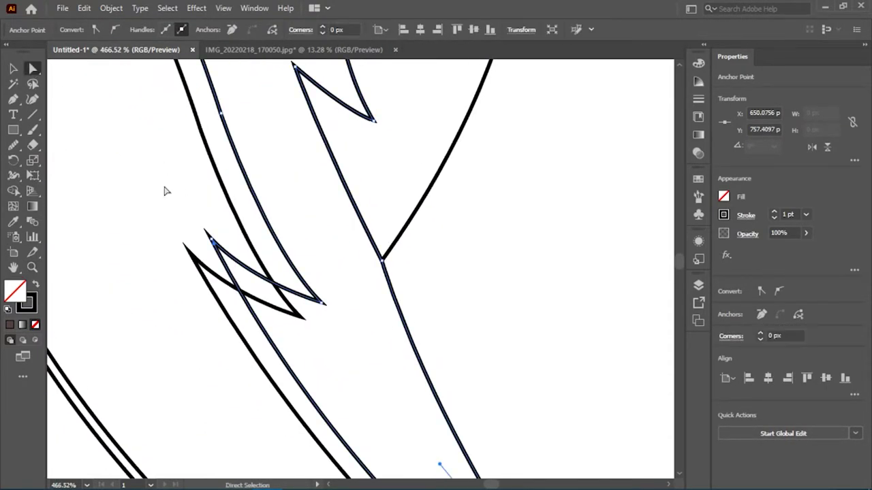
pyautogui.moveTo(323, 304); pyautogui.dragTo(342, 343)
pyautogui.moveTo(210, 238); pyautogui.dragTo(247, 310)
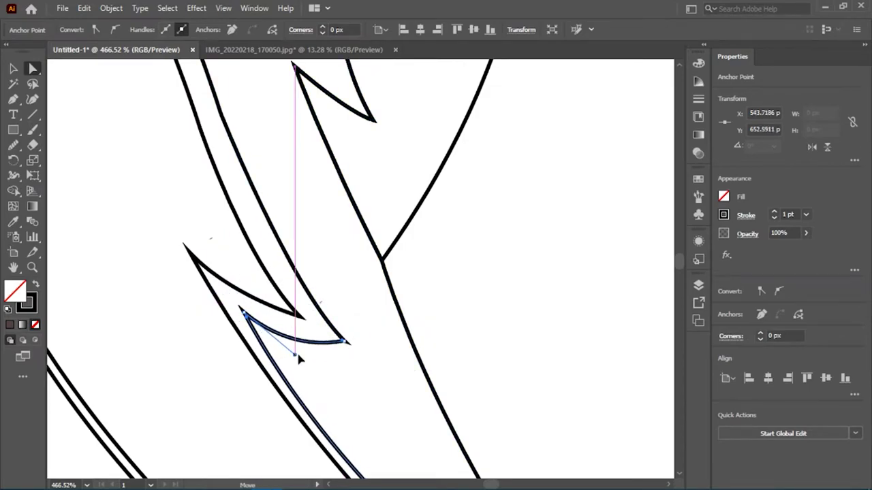
pyautogui.press('z')
pyautogui.moveTo(323, 311)
pyautogui.mouseDown()
pyautogui.moveTo(130, 283)
pyautogui.moveTo(64, 290)
pyautogui.moveTo(297, 300)
pyautogui.mouseUp()
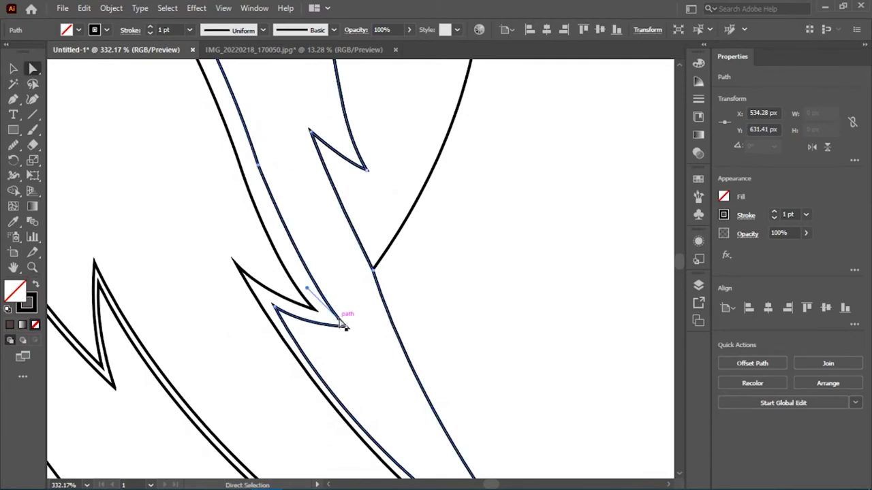
pyautogui.moveTo(344, 326); pyautogui.dragTo(320, 314)
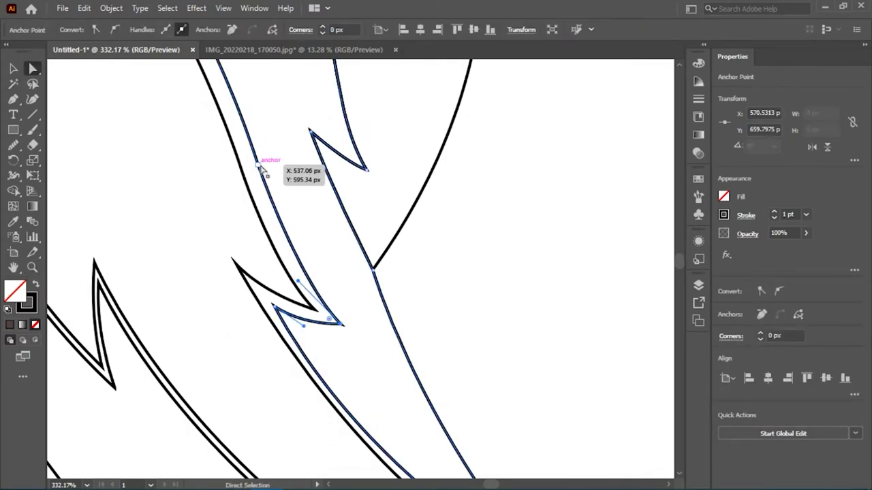
pyautogui.moveTo(262, 169); pyautogui.dragTo(253, 273)
pyautogui.press('z')
# Step: Smooth the stripe edge between the spikes with the Smooth tool
pyautogui.click(175, 288)
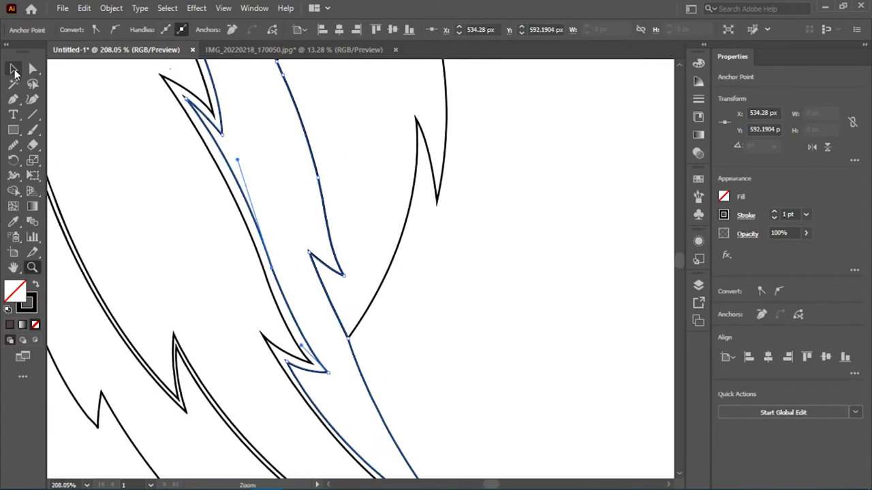
pyautogui.click(15, 72)
pyautogui.click(13, 144)
pyautogui.moveTo(239, 170); pyautogui.dragTo(289, 303)
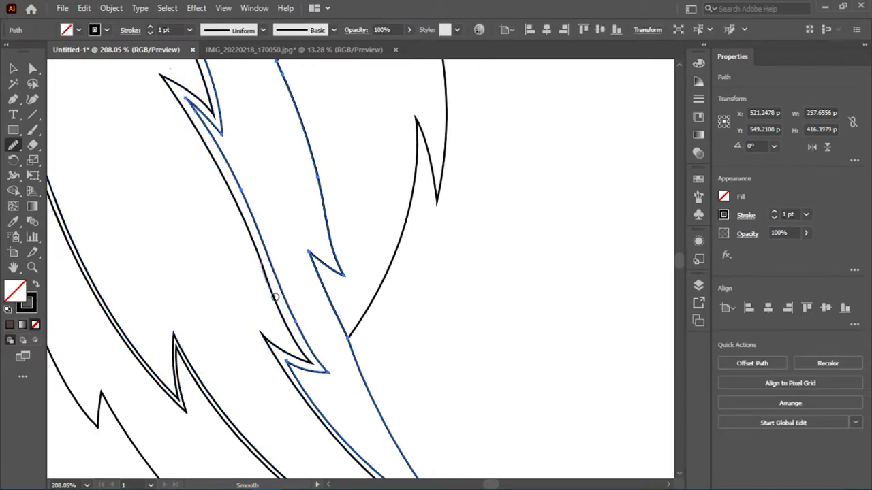
pyautogui.click(13, 68)
# Step: Select a single outline path and zoom out to check the whole bird
pyautogui.hotkey('shift', 'm')
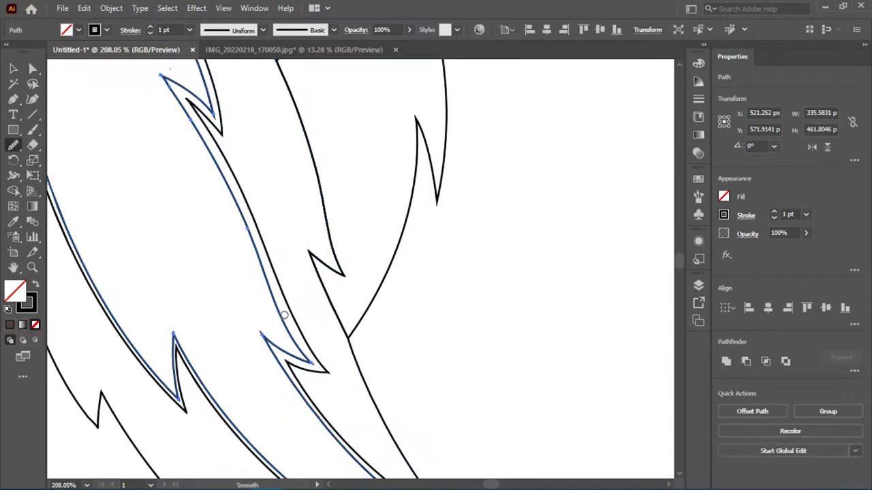
pyautogui.click(274, 254)
pyautogui.press('z')
pyautogui.moveTo(274, 255)
pyautogui.mouseDown()
pyautogui.moveTo(193, 286)
pyautogui.moveTo(314, 307)
pyautogui.mouseUp()
pyautogui.press('v')
pyautogui.press('z')
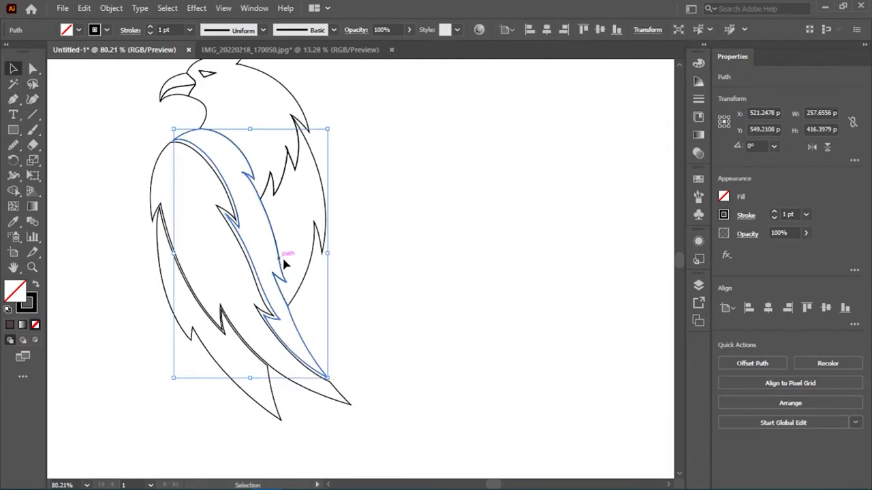
# Step: Zoom in around the wing tip and select a second outline path
pyautogui.moveTo(285, 264); pyautogui.dragTo(285, 264)
pyautogui.scroll(5, 345, 303)
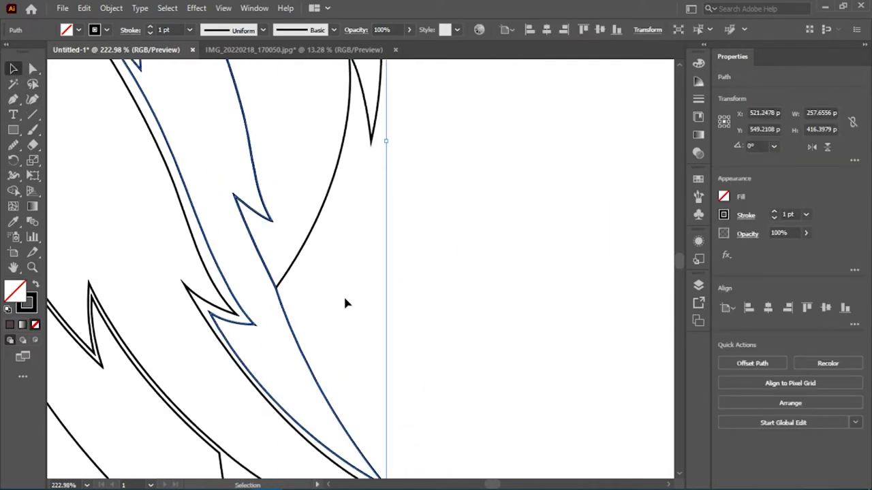
pyautogui.press('z')
pyautogui.moveTo(344, 303); pyautogui.dragTo(386, 265)
pyautogui.keyDown('alt'); pyautogui.scroll(-3, 241, 218); pyautogui.keyUp('alt')
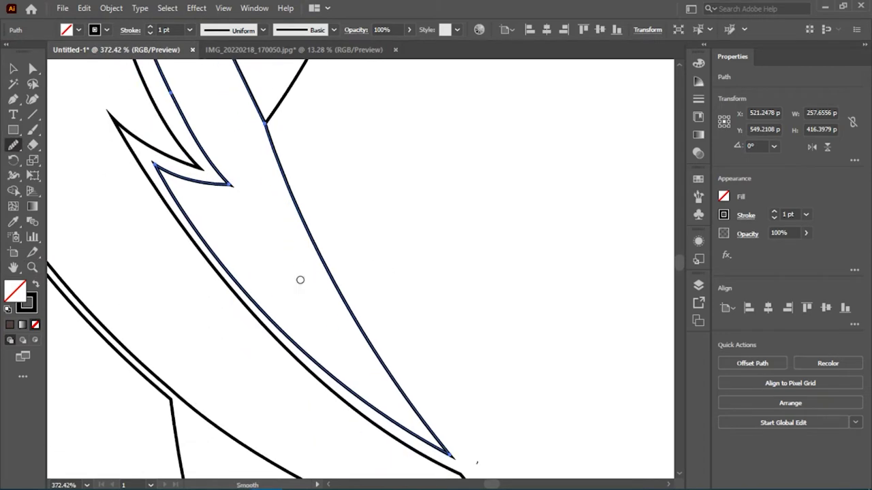
pyautogui.moveTo(111, 175); pyautogui.dragTo(371, 183)
pyautogui.keyDown('alt'); pyautogui.scroll(3, 267, 201); pyautogui.keyUp('alt')
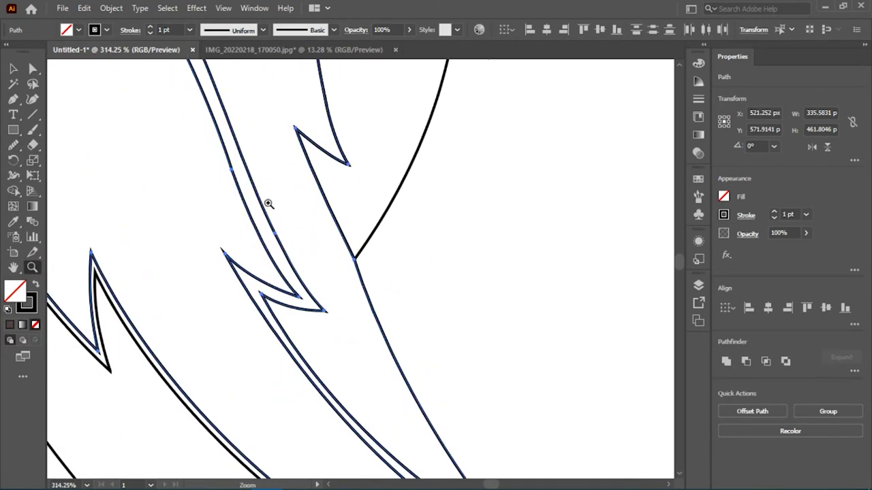
# Step: Move an anchor and bend the stripe edge and inner feather spike curves
pyautogui.press('a')
pyautogui.moveTo(275, 263); pyautogui.dragTo(270, 254)
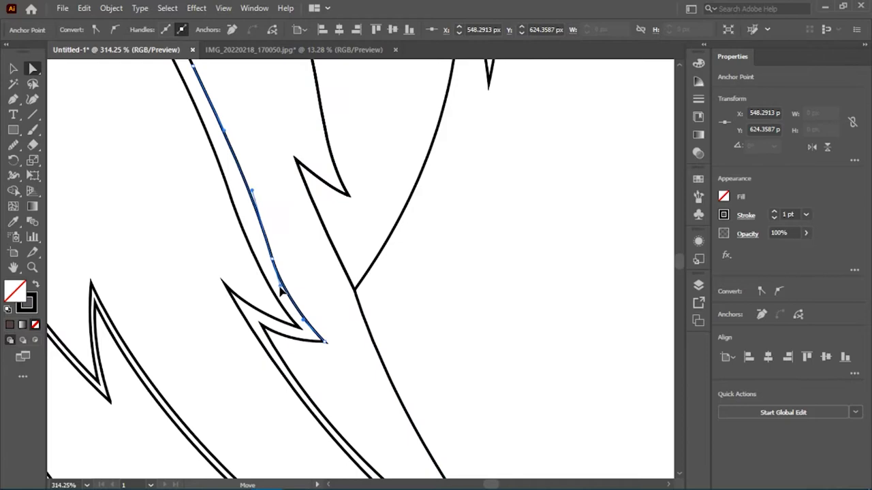
pyautogui.moveTo(289, 300); pyautogui.dragTo(243, 224)
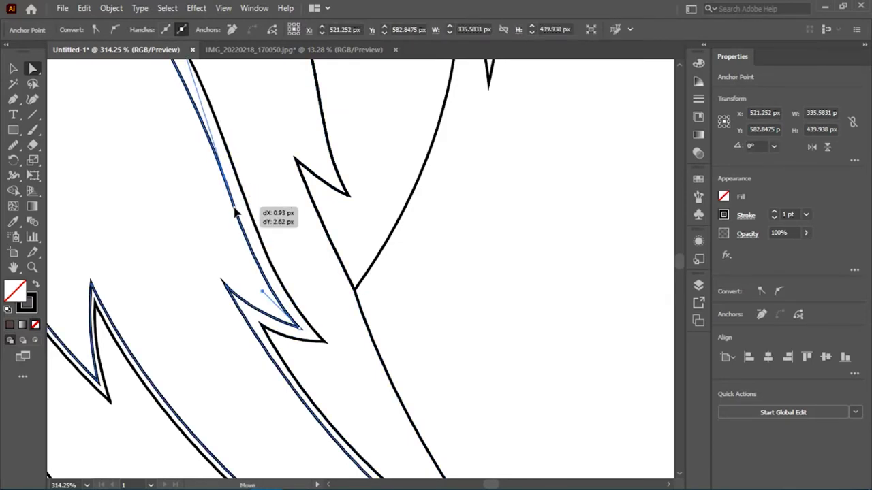
pyautogui.scroll(3, 243, 224)
pyautogui.moveTo(192, 167); pyautogui.dragTo(193, 169)
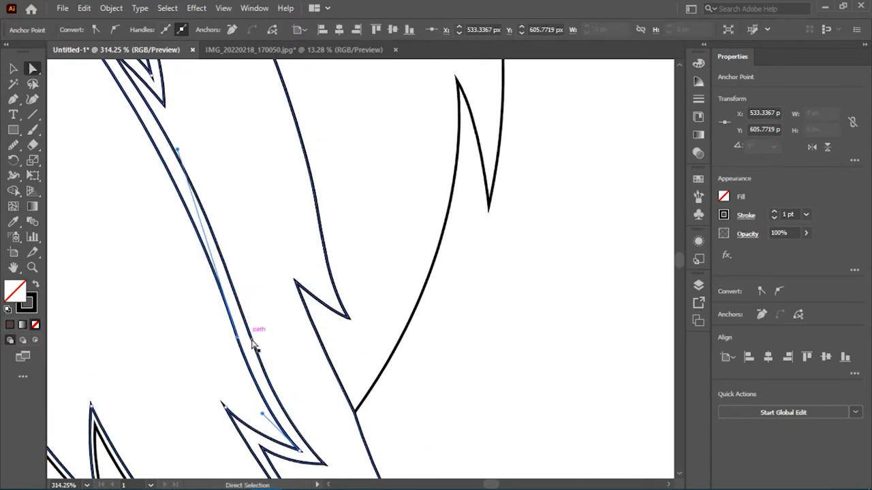
pyautogui.scroll(-2, 282, 402)
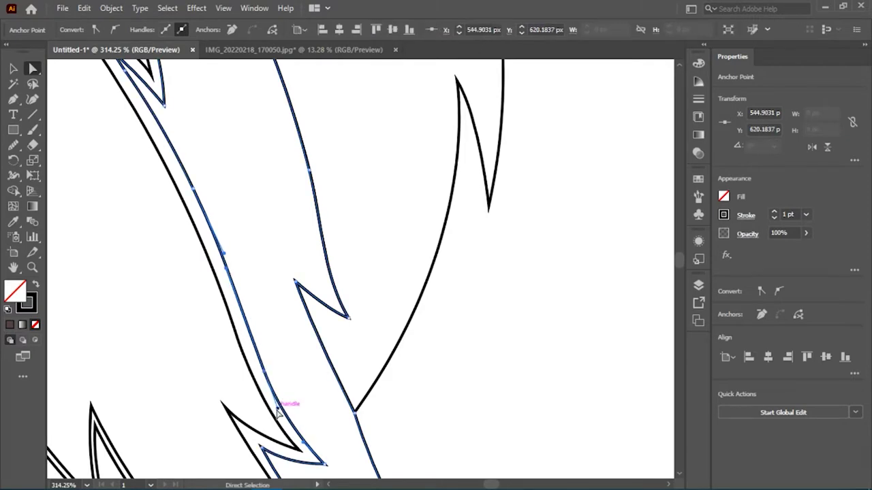
pyautogui.moveTo(282, 402); pyautogui.dragTo(282, 418)
# Step: Deselect the edited feather, then select and clear the feather spike paths
pyautogui.press('v')
pyautogui.click(127, 312)
pyautogui.keyDown('alt'); pyautogui.scroll(-3, 126, 312); pyautogui.keyUp('alt')
pyautogui.keyDown('alt'); pyautogui.scroll(1, 162, 179); pyautogui.keyUp('alt')
pyautogui.click(163, 179)
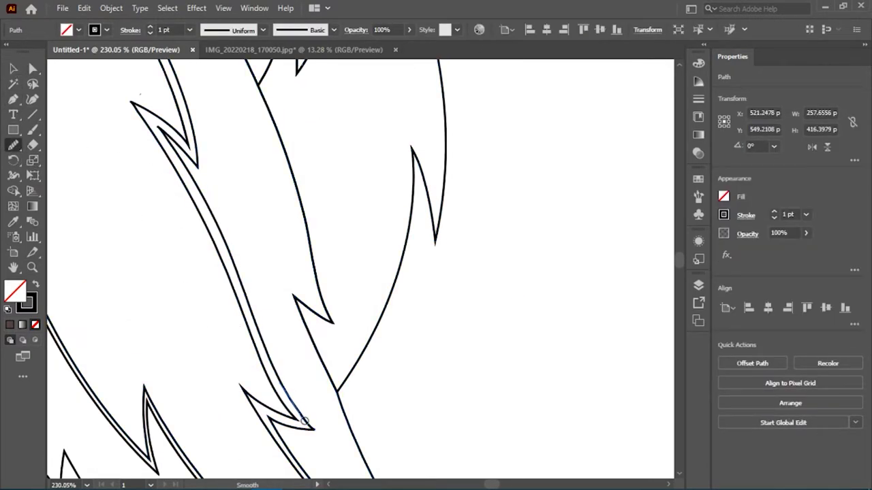
pyautogui.click(311, 395)
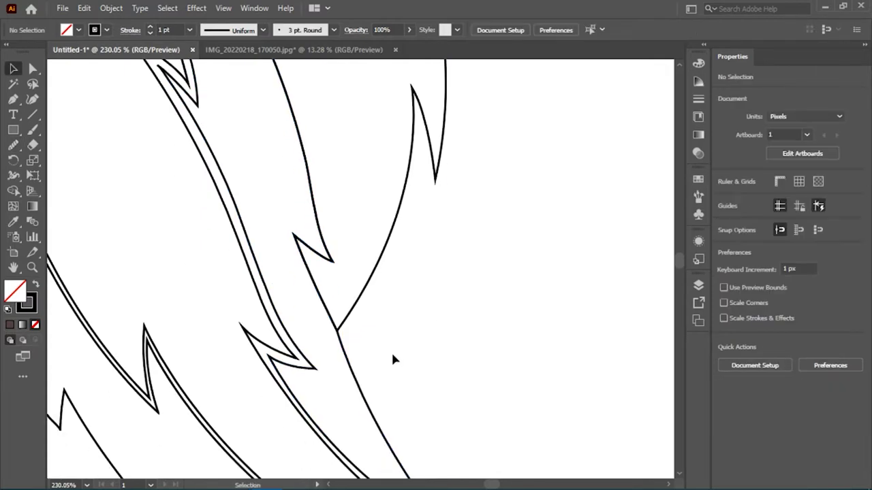
pyautogui.keyDown('alt'); pyautogui.scroll(2, 393, 356); pyautogui.keyUp('alt')
# Step: Adjust the spike-tip anchor handles to smooth the lower spike tip
pyautogui.click(32, 68)
pyautogui.click(396, 444)
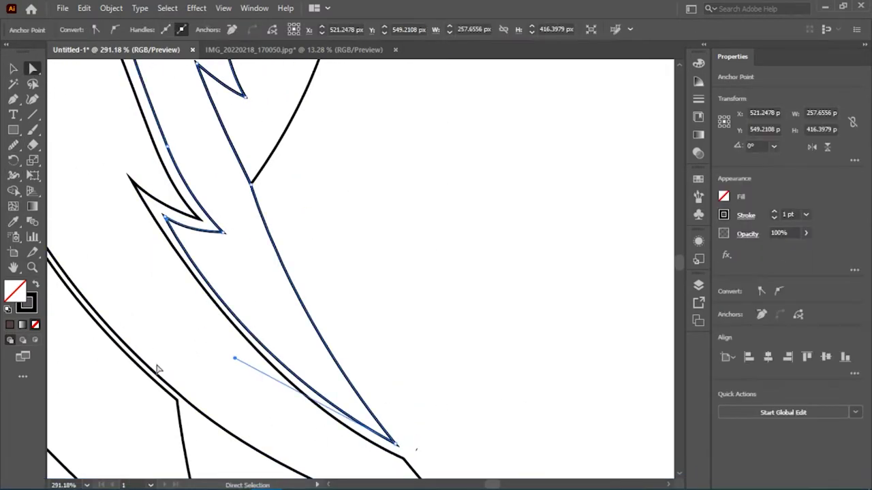
pyautogui.moveTo(234, 355); pyautogui.dragTo(229, 349)
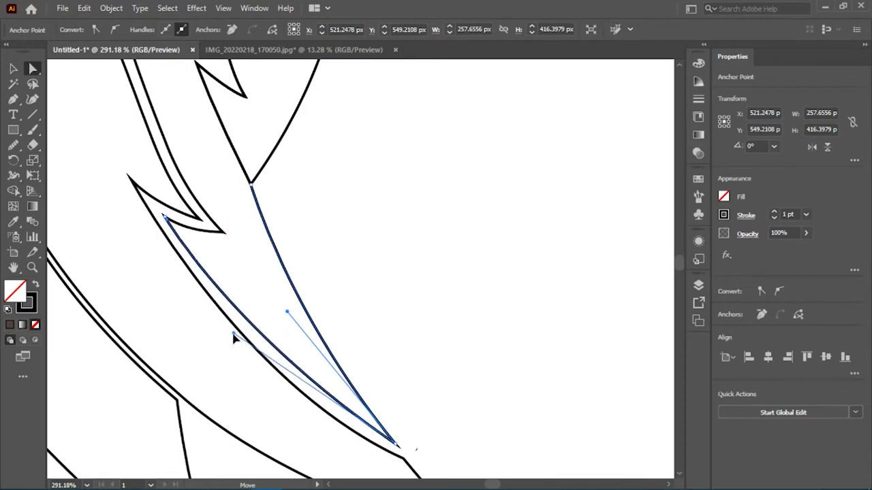
pyautogui.scroll(-2, 440, 344)
pyautogui.moveTo(404, 399); pyautogui.dragTo(409, 395)
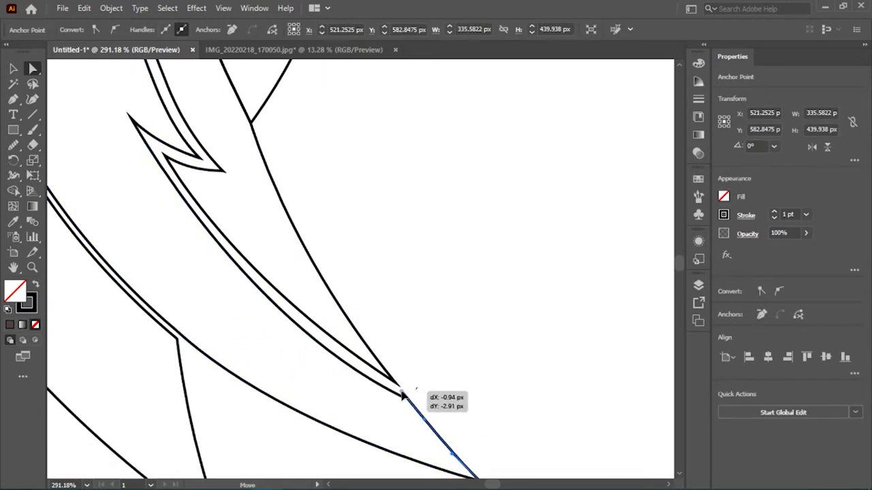
pyautogui.click(13, 99)
pyautogui.scroll(-1, 444, 392)
pyautogui.press('a')
pyautogui.moveTo(405, 386); pyautogui.dragTo(403, 386)
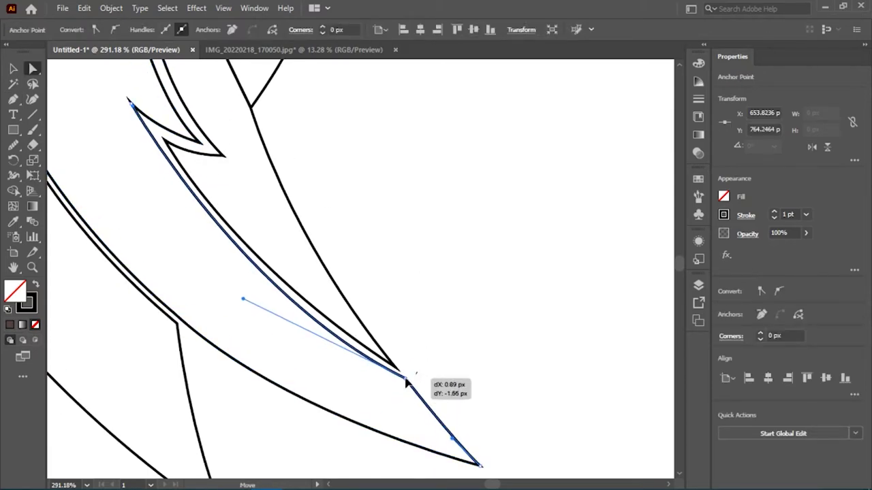
pyautogui.click(409, 338)
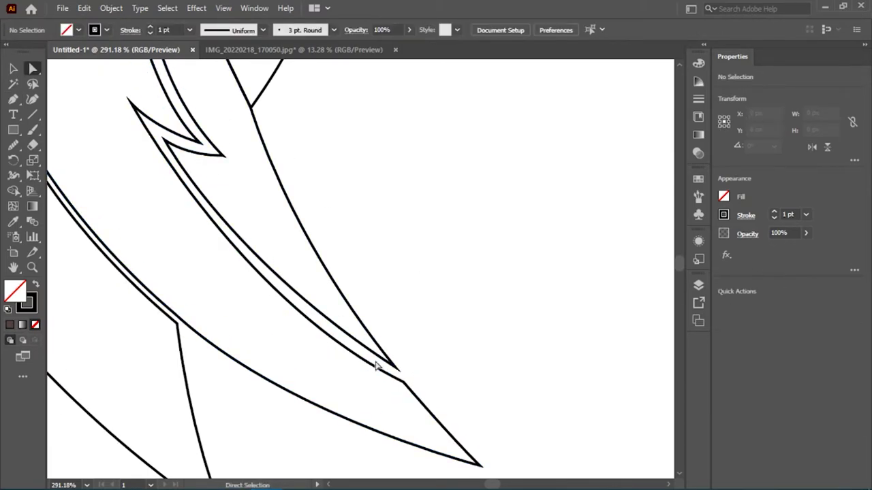
# Step: Select the upper spike path and the outer feather path
pyautogui.click(13, 68)
pyautogui.click(65, 196)
pyautogui.scroll(2, 343, 326)
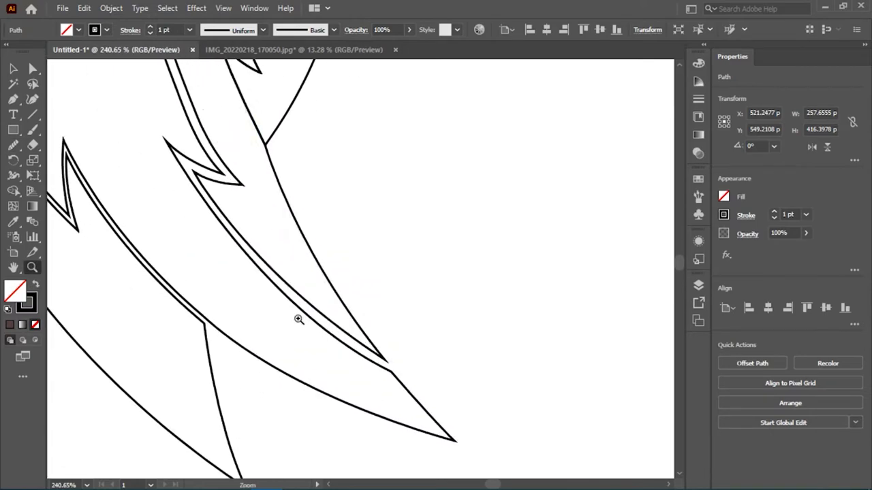
pyautogui.click(29, 68)
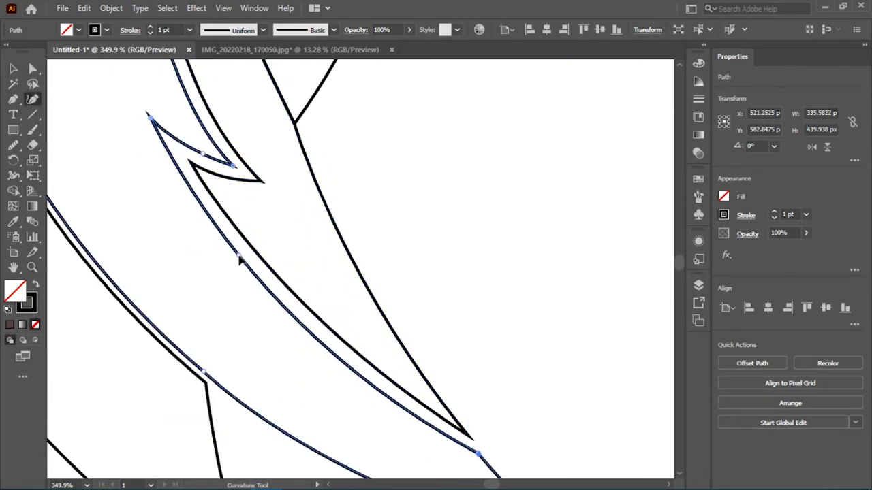
pyautogui.scroll(-3, 242, 258)
# Step: Select the inner spike path with the anchor-editing tools
pyautogui.scroll(-2, 438, 245)
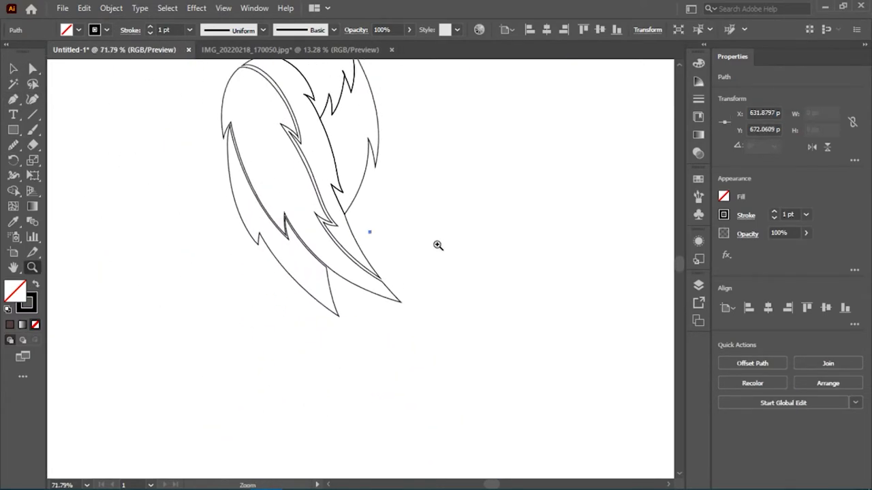
pyautogui.scroll(2, 438, 245)
pyautogui.scroll(3, 327, 189)
pyautogui.click(32, 68)
pyautogui.click(32, 99)
pyautogui.click(317, 211)
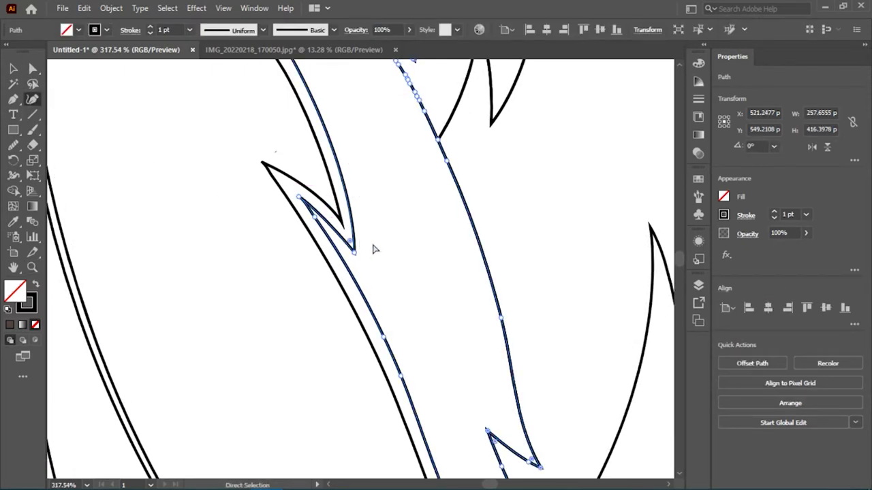
pyautogui.scroll(-3, 373, 250)
pyautogui.scroll(3, 495, 236)
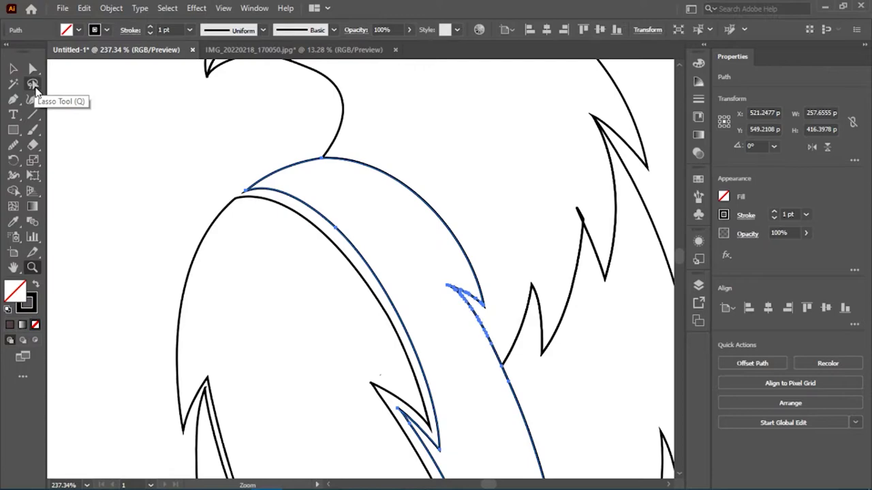
# Step: Reshape the curve of the inner stripe's top segment
pyautogui.click(32, 68)
pyautogui.click(366, 259)
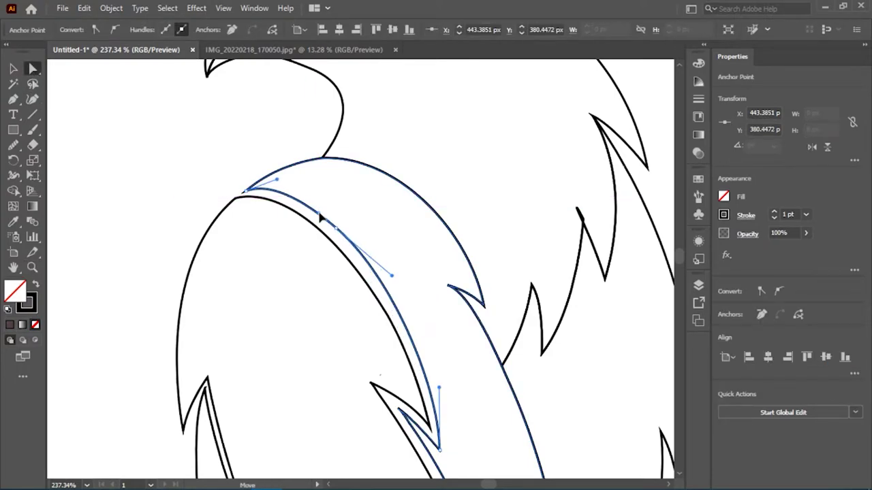
pyautogui.moveTo(320, 217); pyautogui.dragTo(341, 234)
pyautogui.scroll(-3, 98, 189)
pyautogui.scroll(3, 424, 238)
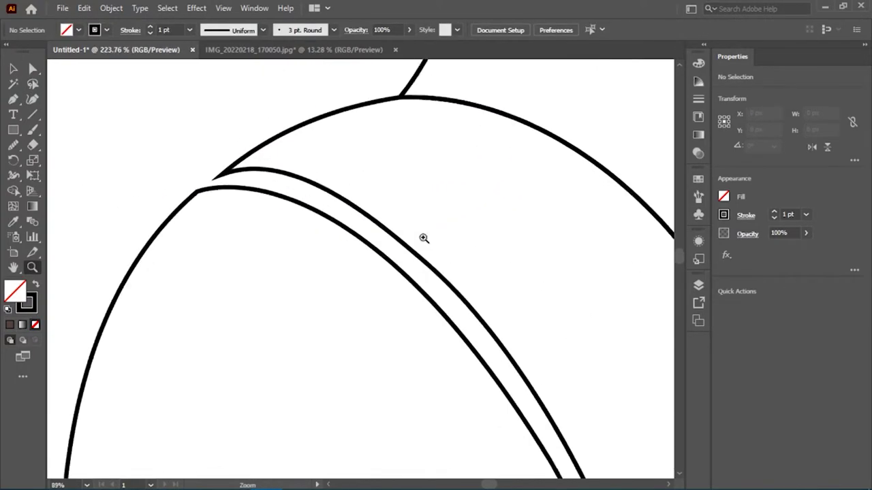
pyautogui.scroll(3, 216, 172)
# Step: Move the stripe's top point onto the shoulder curve and zoom in on the neck feathers
pyautogui.click(219, 170)
pyautogui.moveTo(218, 171); pyautogui.dragTo(215, 174)
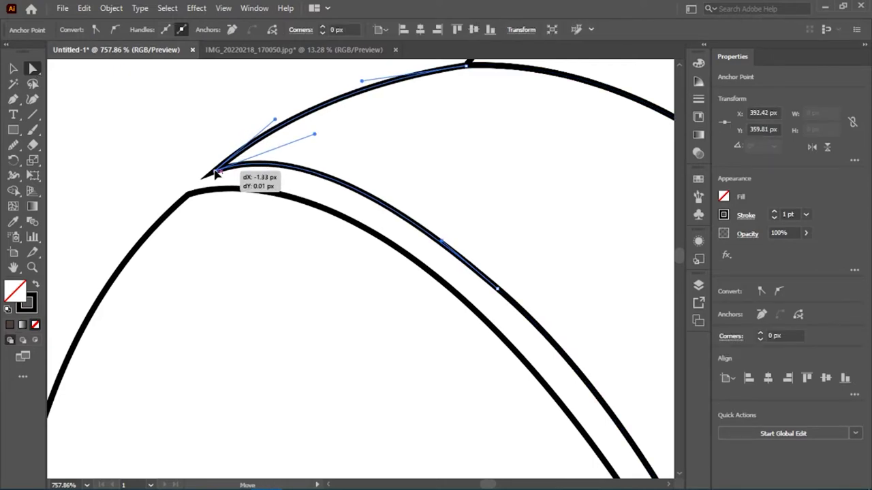
pyautogui.scroll(-5, 215, 174)
pyautogui.scroll(-3, 385, 259)
pyautogui.press('v')
pyautogui.press('z')
pyautogui.scroll(-1, 318, 189)
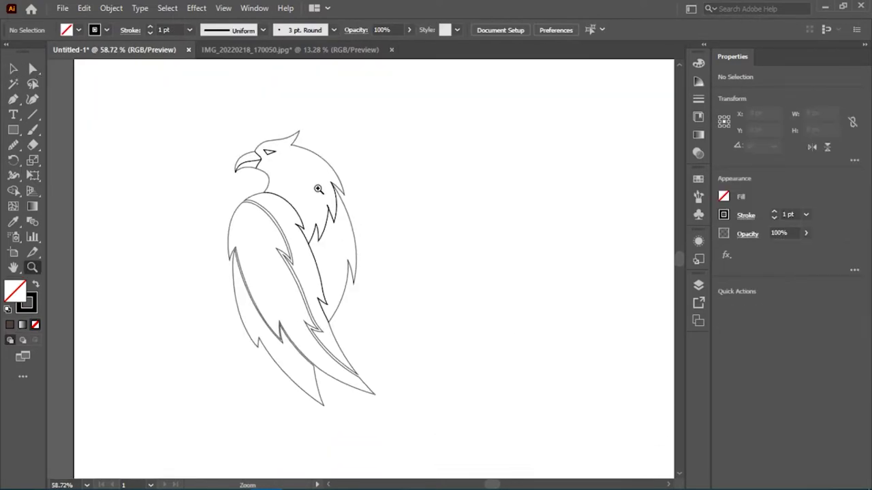
pyautogui.moveTo(318, 189); pyautogui.dragTo(372, 239)
# Step: Select the blunt tip anchors on the neck feather and merge the overlapping tip
pyautogui.scroll(2, 327, 224)
pyautogui.press('a')
pyautogui.click(327, 226)
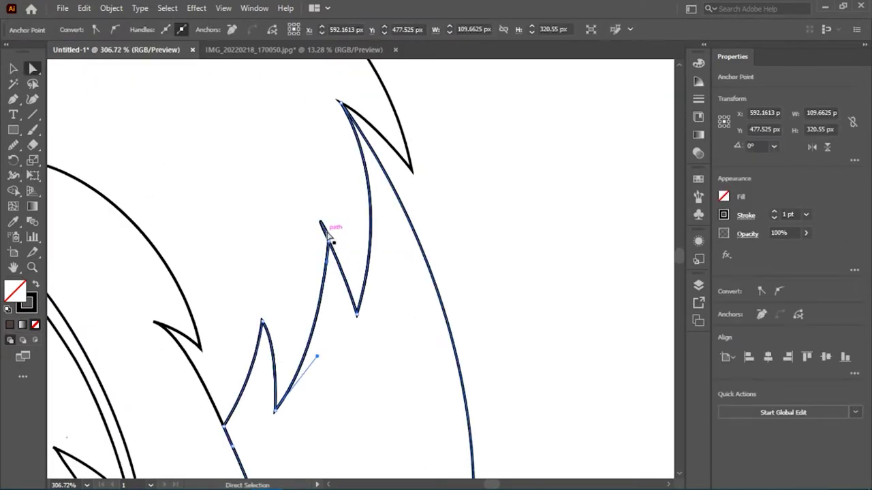
pyautogui.scroll(5, 327, 228)
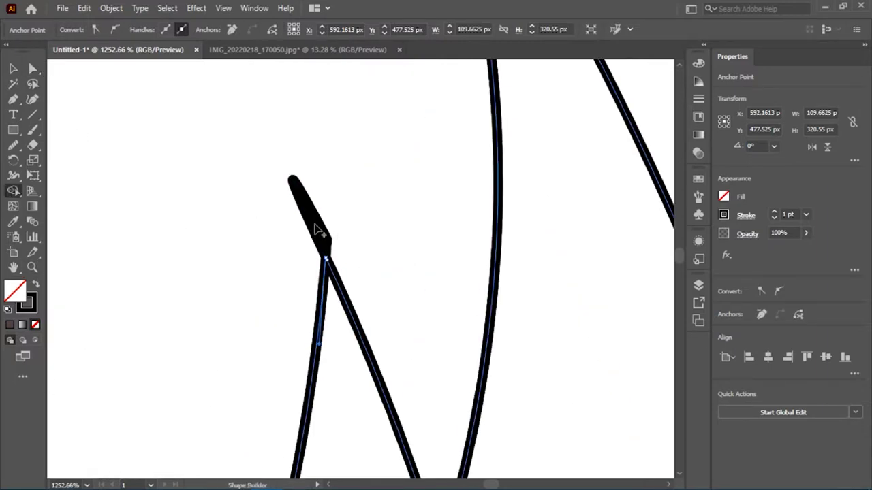
pyautogui.moveTo(330, 229); pyautogui.dragTo(323, 218)
pyautogui.hotkey('ctrl', 'a')
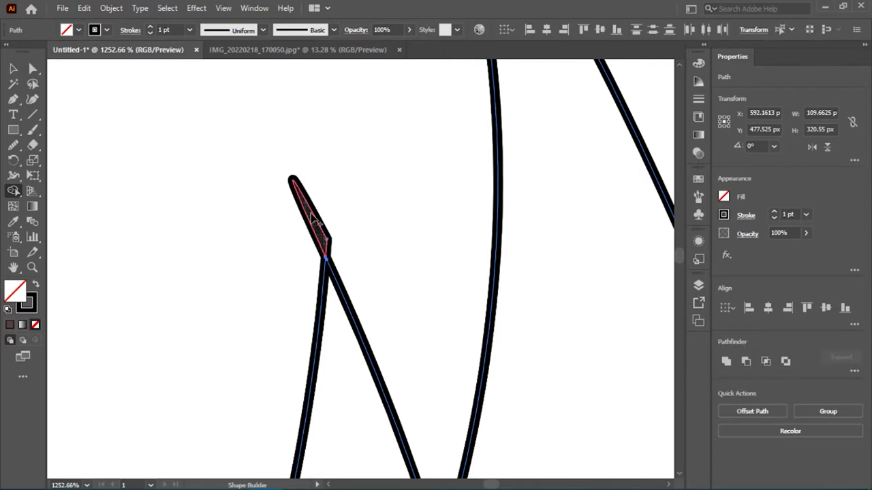
pyautogui.click(13, 99)
pyautogui.click(327, 253)
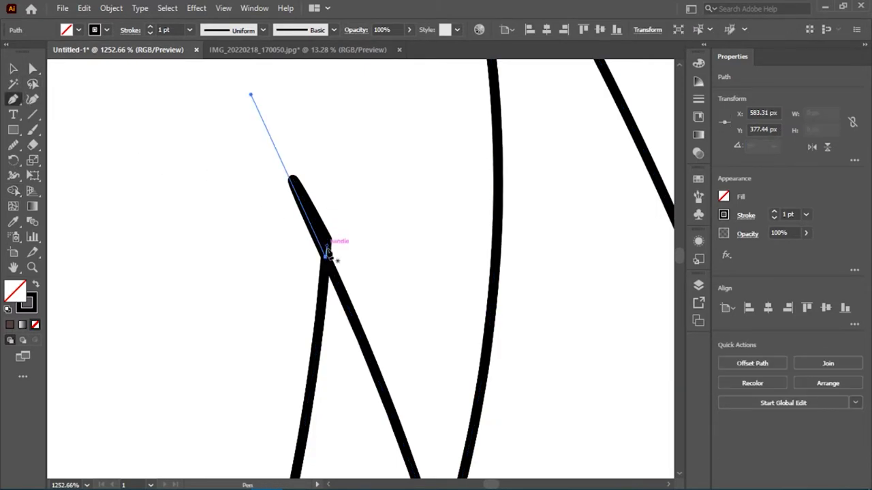
pyautogui.keyDown('ctrl'); pyautogui.click(327, 242); pyautogui.keyUp('ctrl')
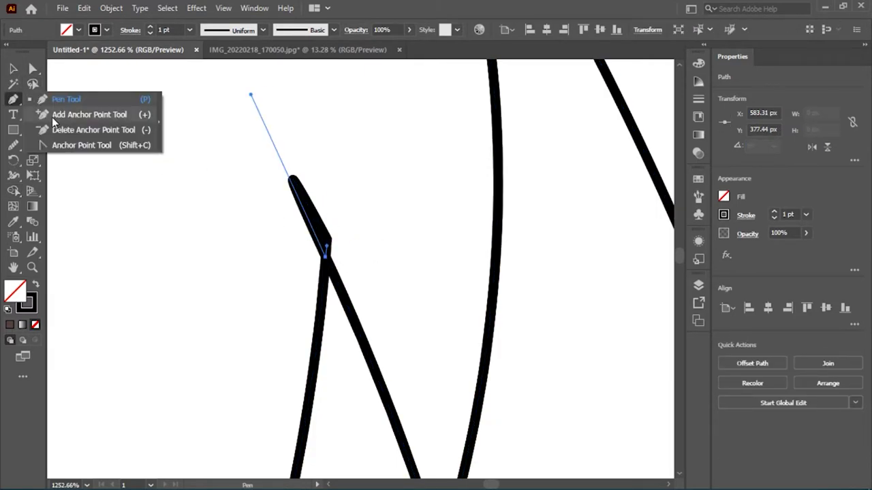
pyautogui.scroll(2, 345, 263)
pyautogui.press('v')
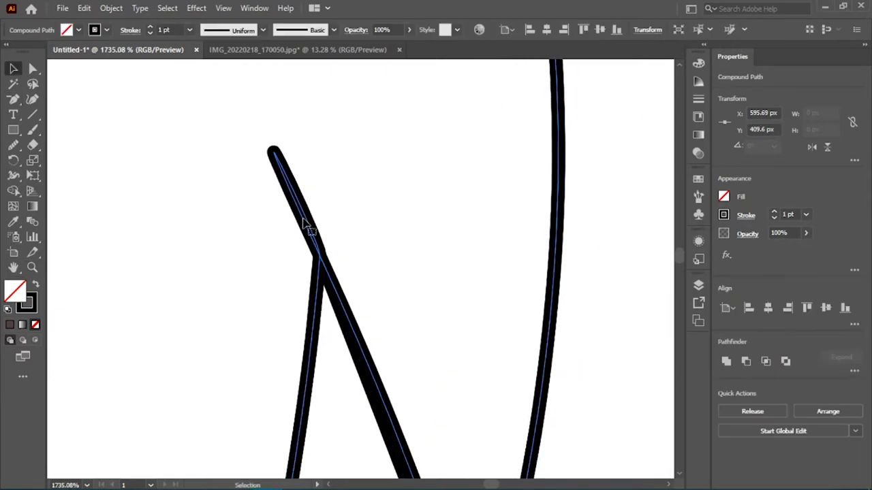
# Step: Drag the junction anchor at the neck feather tip to form a sharp point
pyautogui.scroll(-5, 142, 252)
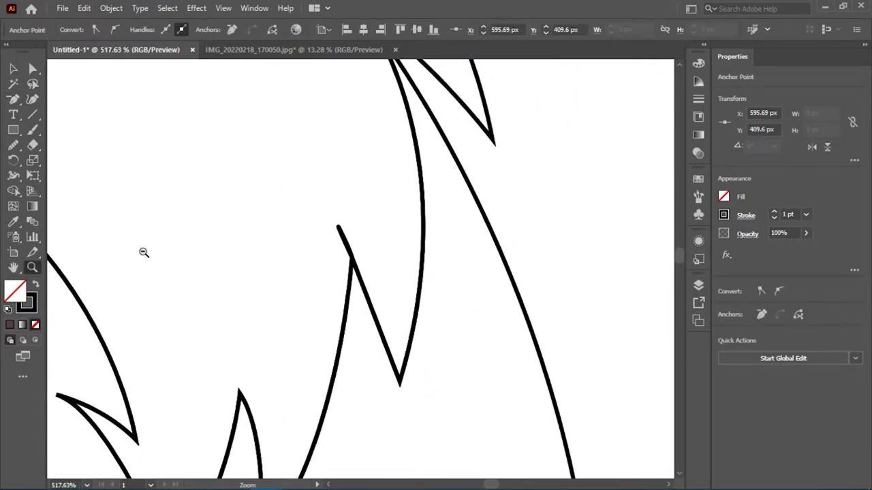
pyautogui.scroll(5, 518, 263)
pyautogui.scroll(2, 195, 210)
pyautogui.press('a')
pyautogui.click(291, 234)
pyautogui.moveTo(294, 242); pyautogui.dragTo(280, 233)
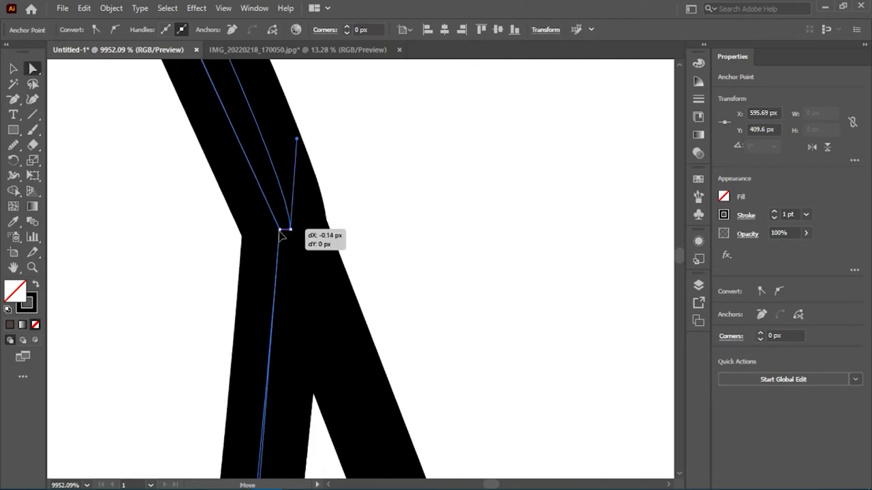
# Step: Shift the neck feather piece slightly down against the wing outline
pyautogui.press('z')
pyautogui.scroll(-1, 288, 229)
pyautogui.scroll(-3, 181, 266)
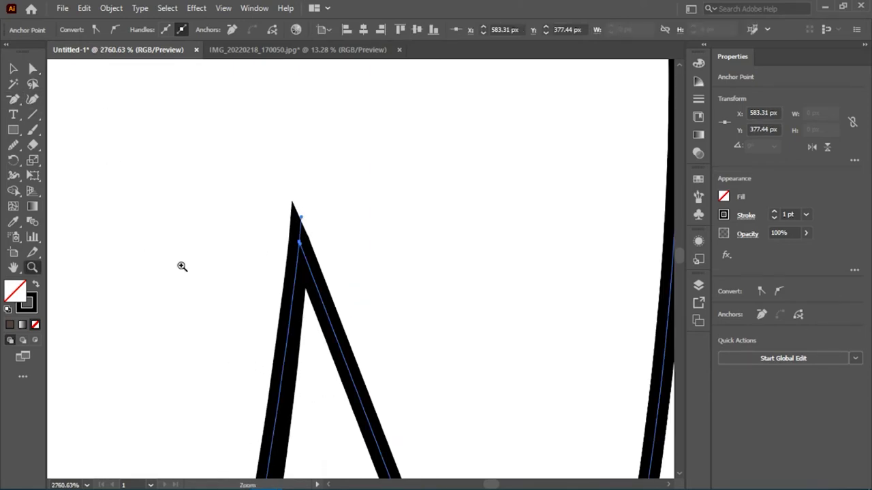
pyautogui.scroll(-3, 265, 282)
pyautogui.scroll(2, 265, 282)
pyautogui.scroll(4, 265, 282)
pyautogui.press('a')
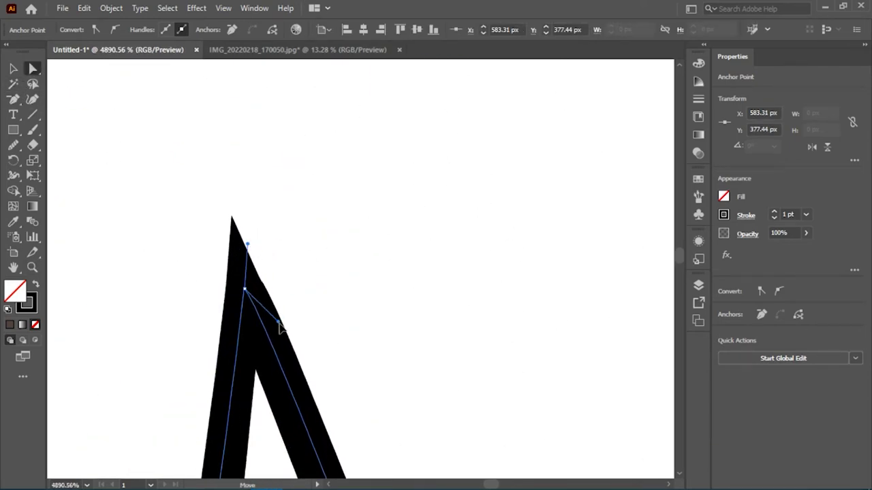
pyautogui.scroll(-4, 280, 327)
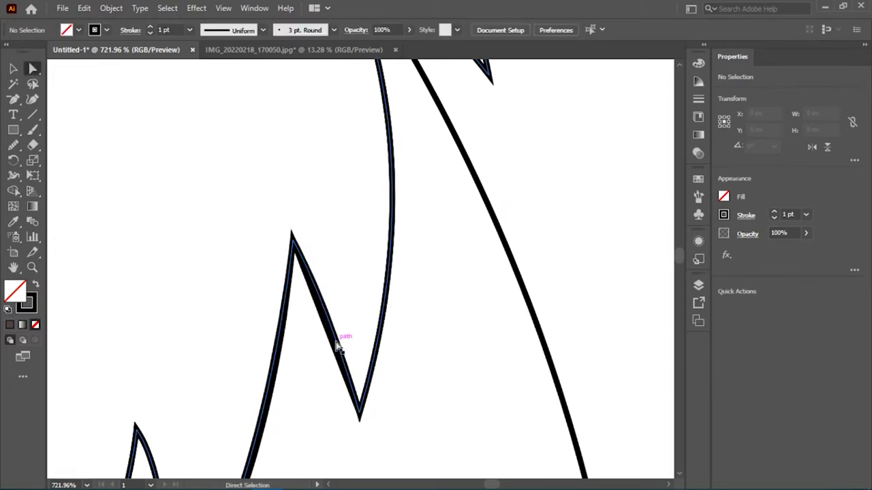
pyautogui.press('z')
pyautogui.scroll(-5, 137, 306)
pyautogui.scroll(-1, 289, 309)
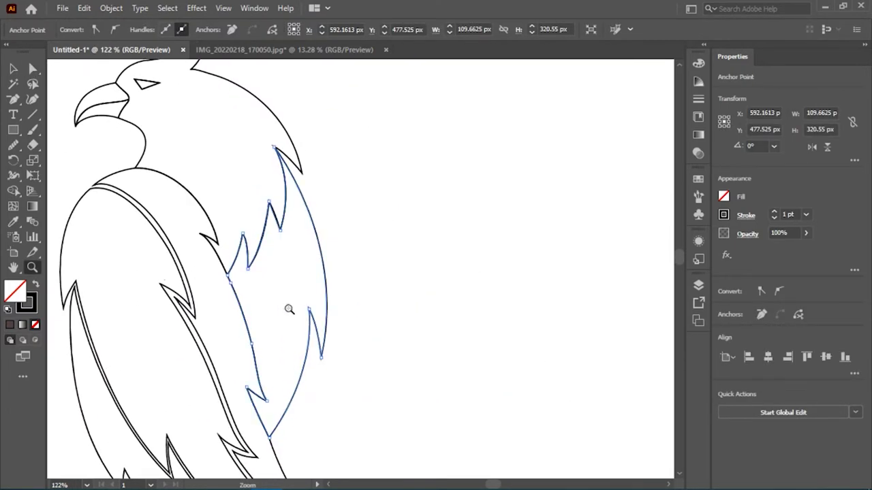
pyautogui.moveTo(327, 273); pyautogui.dragTo(376, 296)
pyautogui.scroll(-1, 331, 266)
# Step: Select the inner wing stripe path and nudge the notch's inner corner anchor slightly lower
pyautogui.click(364, 249)
pyautogui.scroll(-1, 364, 249)
pyautogui.scroll(1, 363, 250)
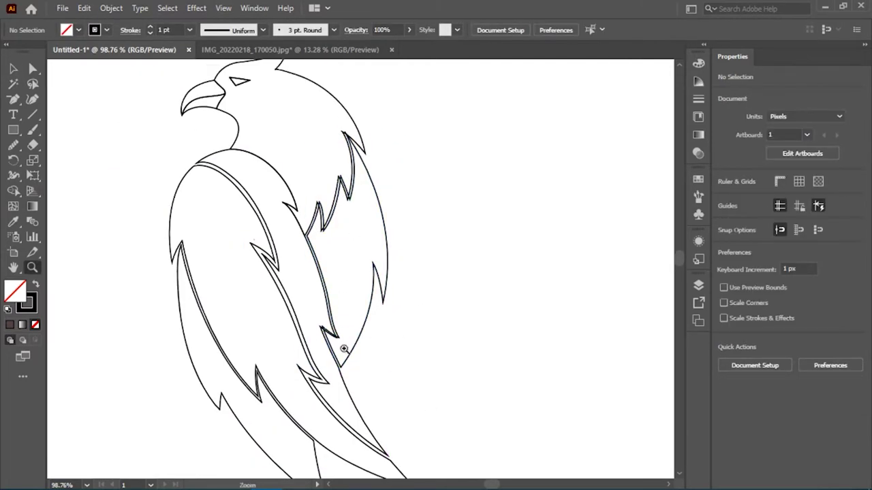
pyautogui.scroll(5, 360, 332)
pyautogui.click(286, 310)
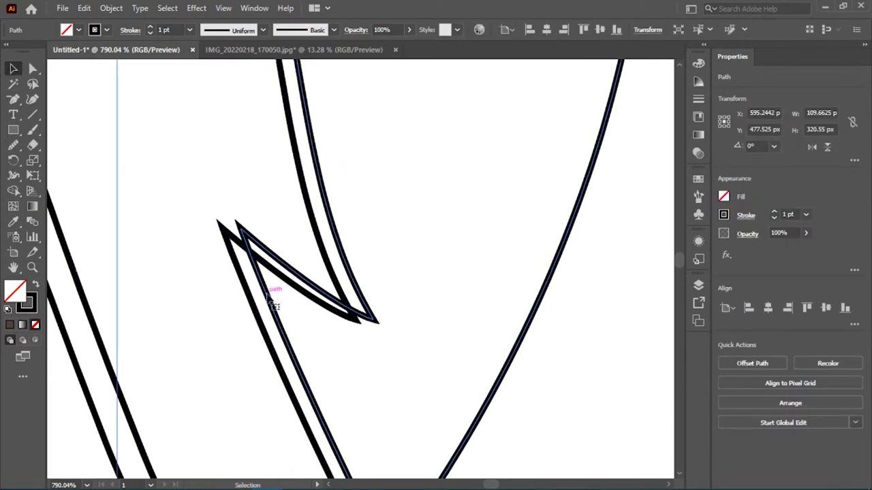
pyautogui.click(240, 231)
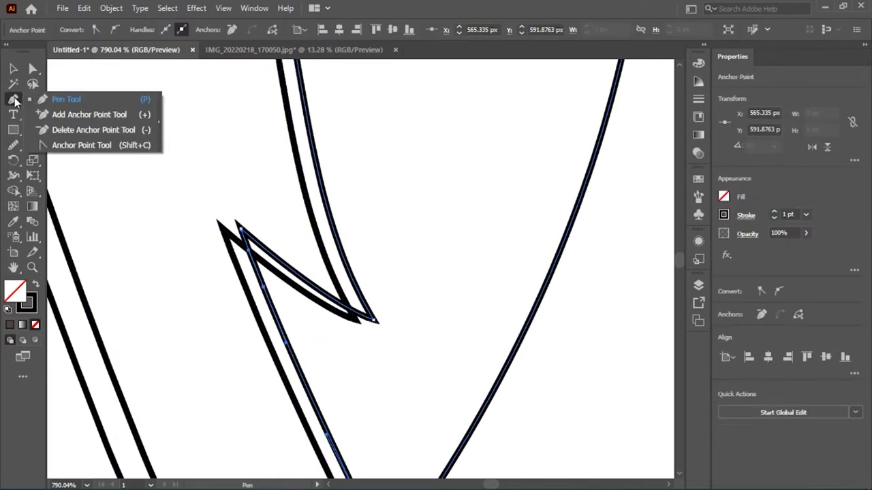
pyautogui.click(33, 68)
pyautogui.click(251, 262)
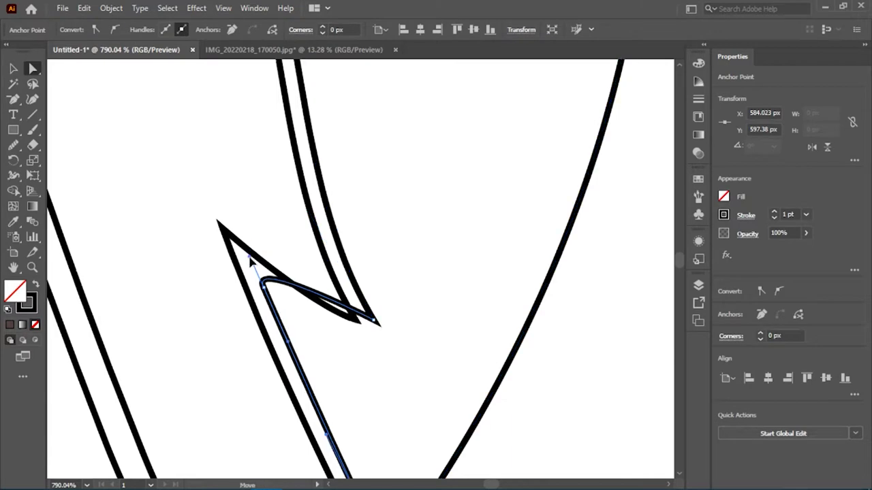
pyautogui.moveTo(263, 282); pyautogui.dragTo(263, 287)
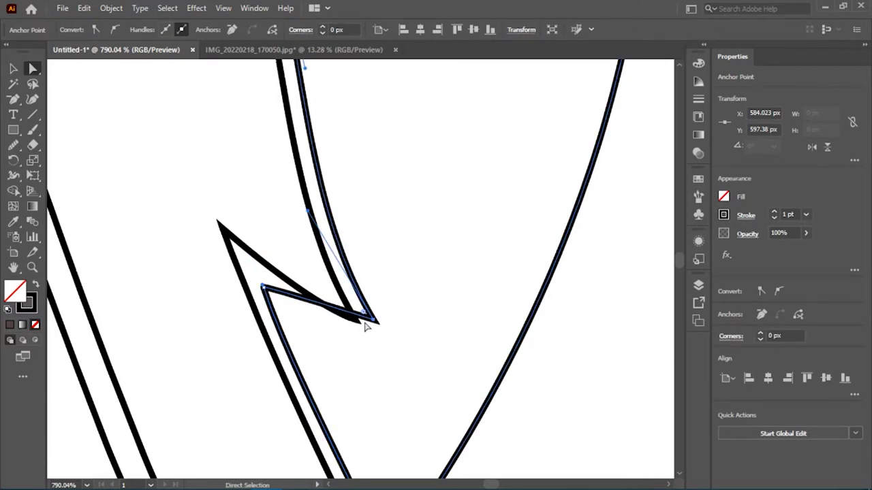
# Step: Pull the inner notch tip down and right until it lines up with the outer tip
pyautogui.moveTo(374, 324); pyautogui.dragTo(390, 368)
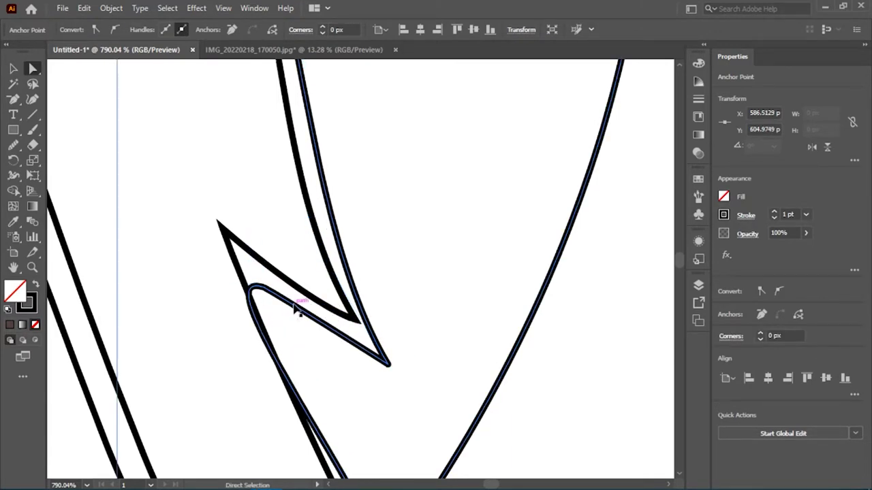
pyautogui.scroll(3, 382, 367)
pyautogui.scroll(3, 189, 277)
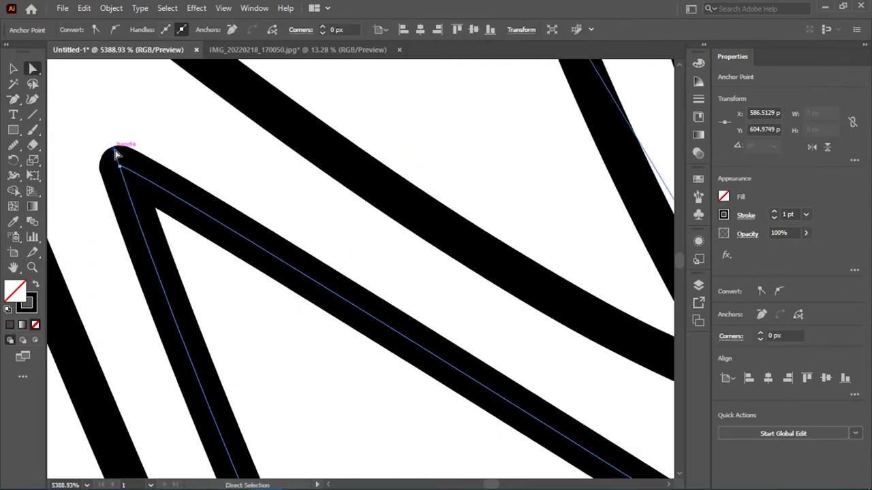
pyautogui.scroll(-5, 192, 222)
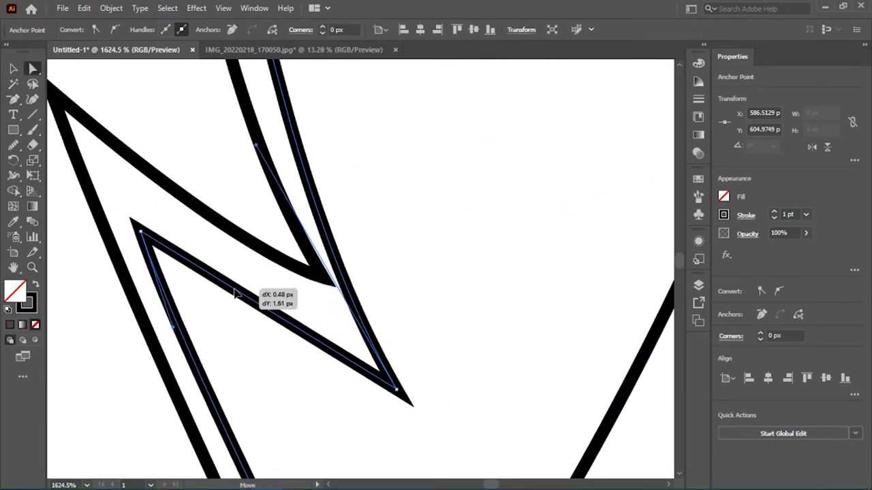
pyautogui.moveTo(233, 291)
pyautogui.mouseDown()
pyautogui.moveTo(405, 386)
pyautogui.moveTo(391, 348)
pyautogui.mouseUp()
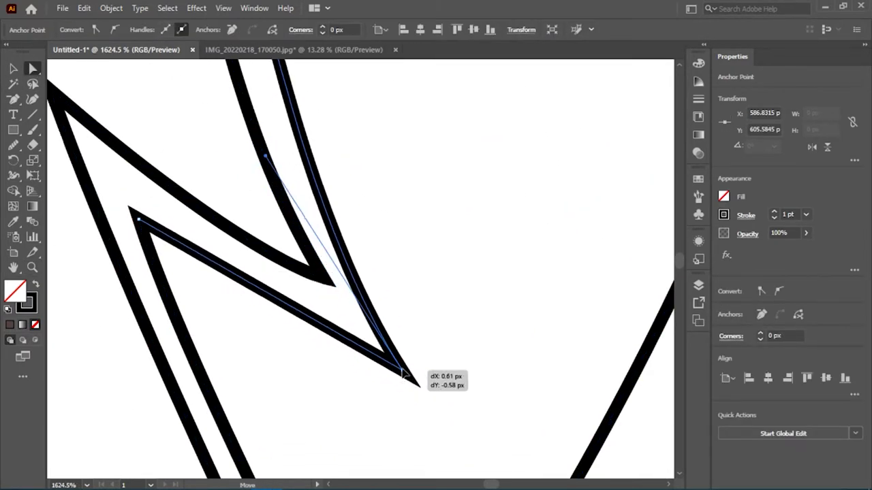
pyautogui.moveTo(269, 292); pyautogui.dragTo(302, 301)
pyautogui.click(245, 292)
pyautogui.moveTo(245, 292); pyautogui.dragTo(430, 383)
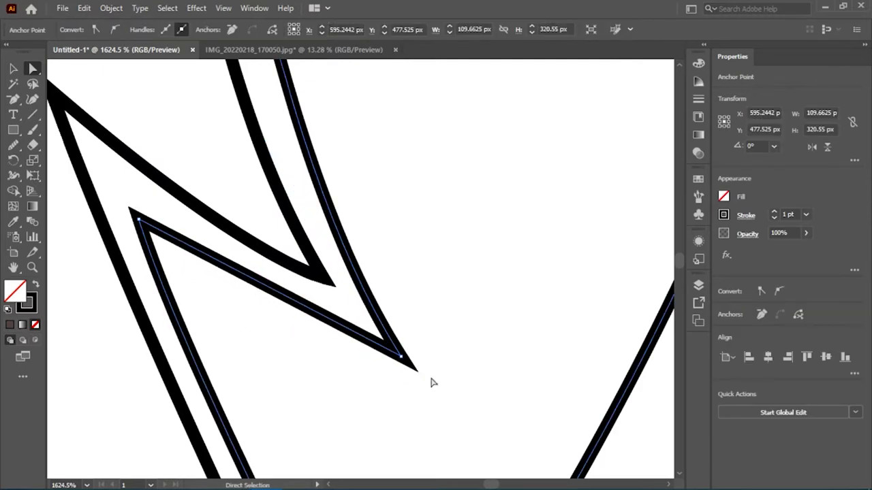
# Step: Curve the inner outline's tip segment by pulling and adjusting the tip anchor's handles
pyautogui.hotkey('shift', 'c')
pyautogui.moveTo(171, 240); pyautogui.dragTo(224, 272)
pyautogui.moveTo(401, 356); pyautogui.dragTo(282, 145)
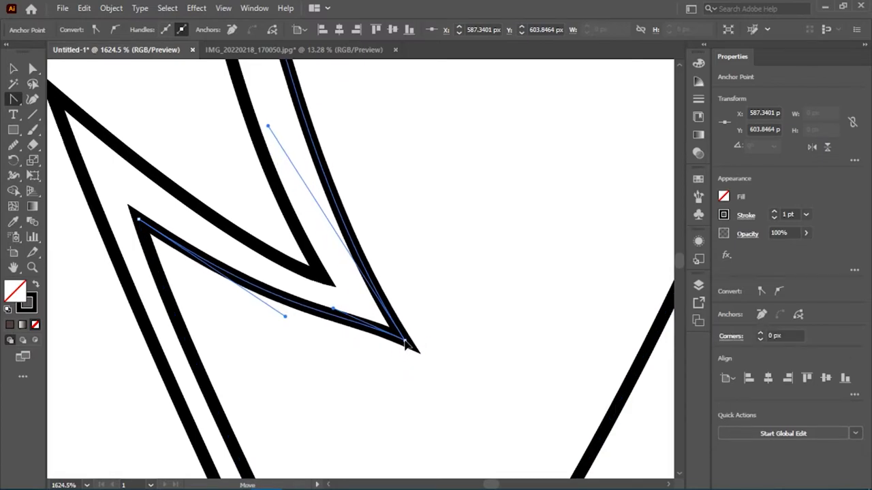
pyautogui.press('z')
pyautogui.moveTo(409, 204); pyautogui.dragTo(274, 171)
pyautogui.scroll(3, 274, 171)
pyautogui.press('a')
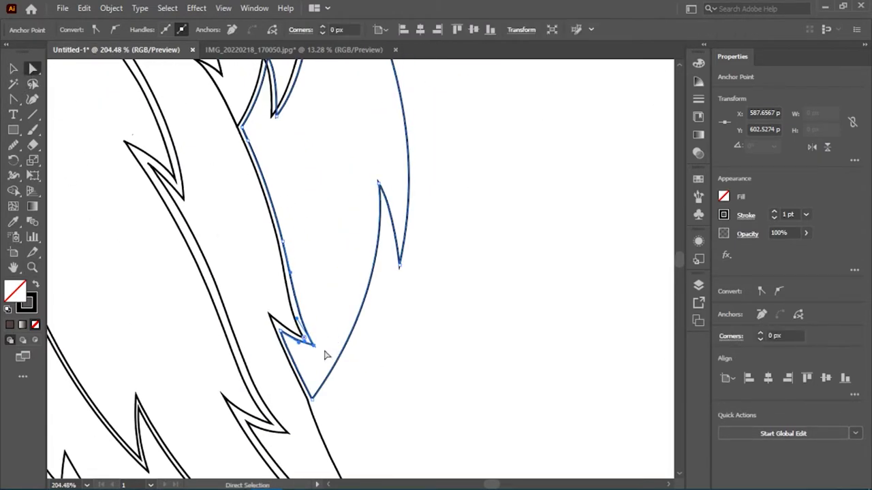
pyautogui.scroll(3, 325, 355)
pyautogui.moveTo(312, 372)
pyautogui.mouseDown()
pyautogui.moveTo(253, 346)
pyautogui.moveTo(280, 375)
pyautogui.mouseUp()
# Step: Try one more small nudge of the tip anchor, undo it, and deselect the path
pyautogui.scroll(8, 290, 370)
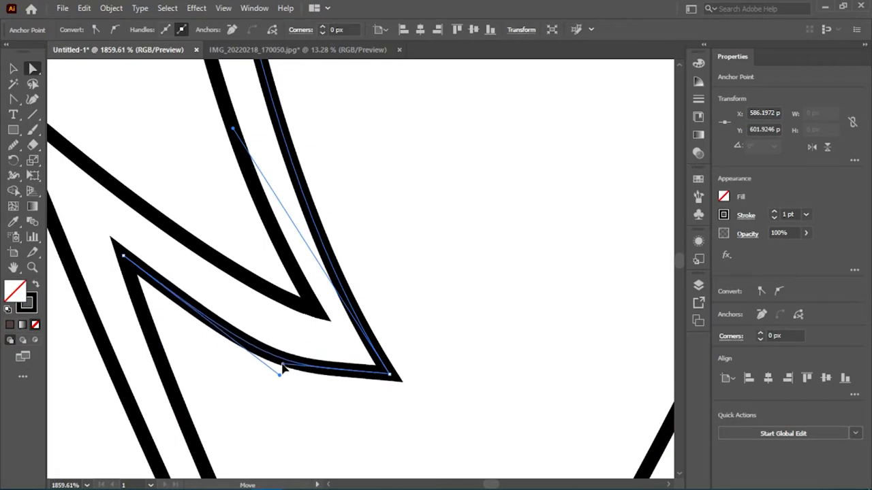
pyautogui.moveTo(382, 379); pyautogui.dragTo(409, 385)
pyautogui.scroll(-8, 91, 288)
pyautogui.scroll(-1, 252, 300)
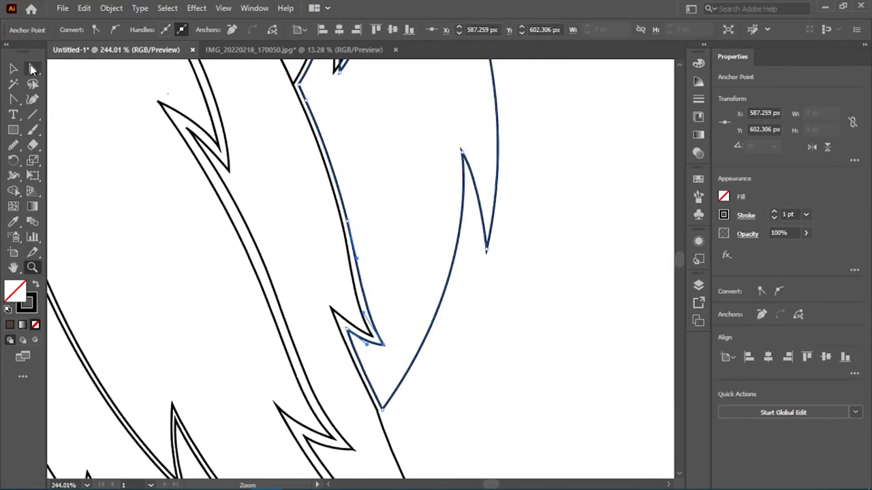
pyautogui.hotkey('ctrl', 'z')
pyautogui.scroll(-1, 347, 310)
pyautogui.scroll(4, 422, 299)
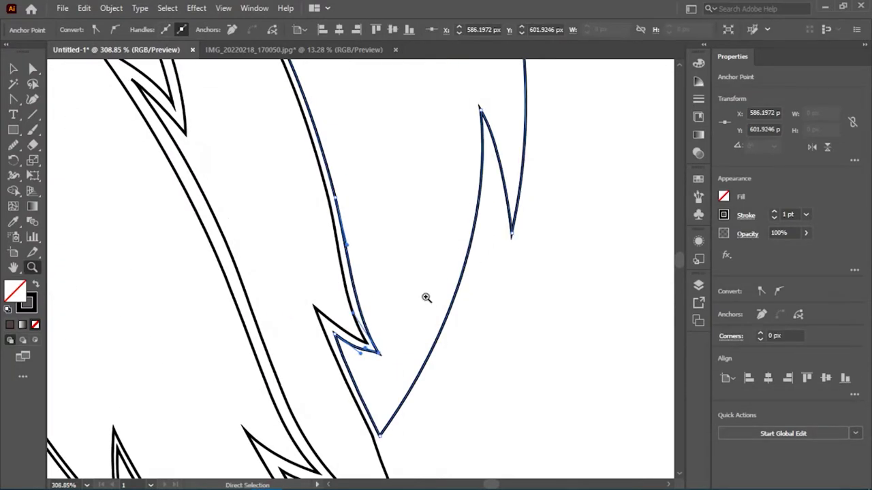
pyautogui.scroll(2, 348, 357)
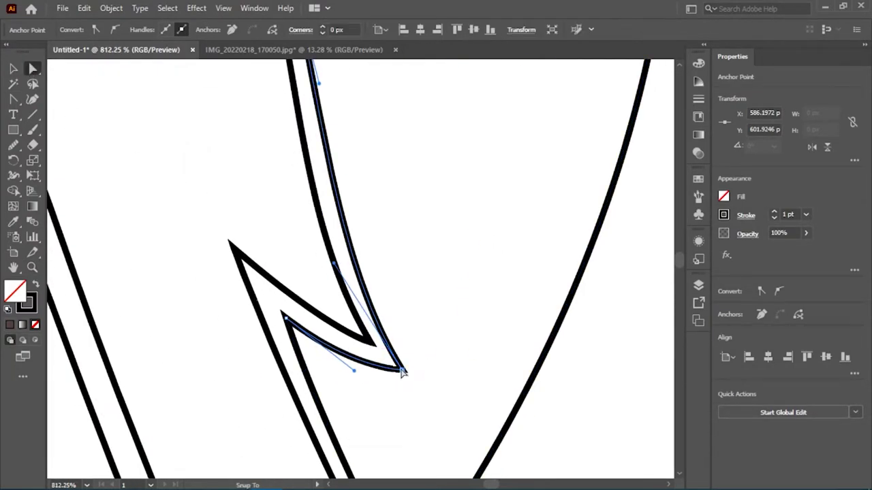
pyautogui.hotkey('ctrl', 'shift', 'a')
pyautogui.scroll(-5, 127, 360)
pyautogui.scroll(-1, 72, 379)
# Step: Nudge the inner stripe's three notch anchors toward the outer outline's corners
pyautogui.scroll(-3, 133, 299)
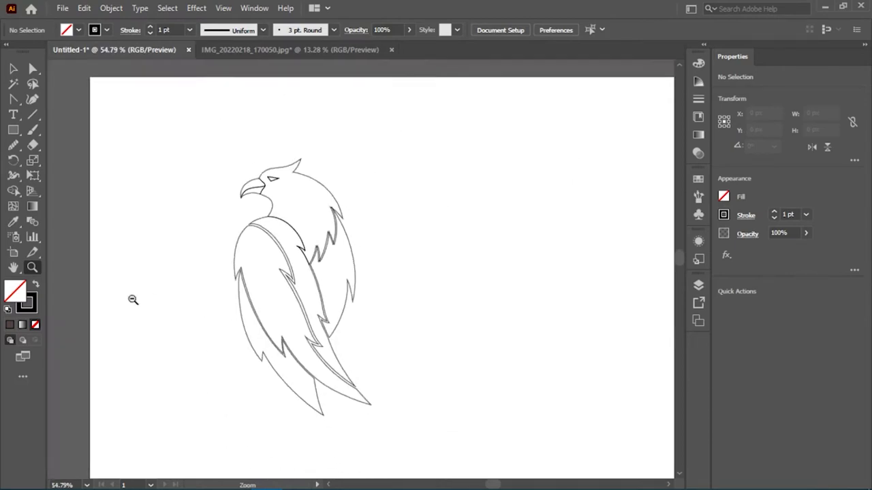
pyautogui.scroll(5, 293, 310)
pyautogui.scroll(5, 293, 310)
pyautogui.moveTo(294, 314); pyautogui.dragTo(334, 307)
pyautogui.scroll(-5, 137, 306)
pyautogui.scroll(5, 325, 292)
pyautogui.scroll(-5, 123, 355)
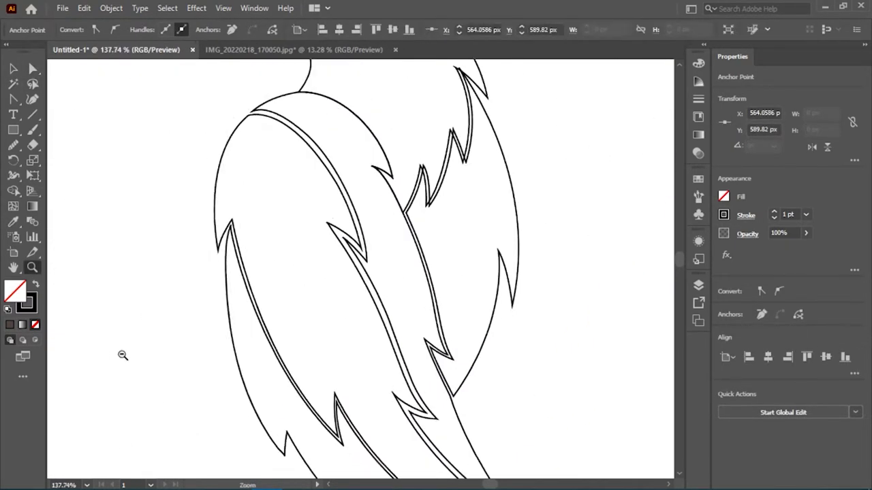
pyautogui.scroll(5, 363, 250)
pyautogui.moveTo(389, 344); pyautogui.dragTo(398, 350)
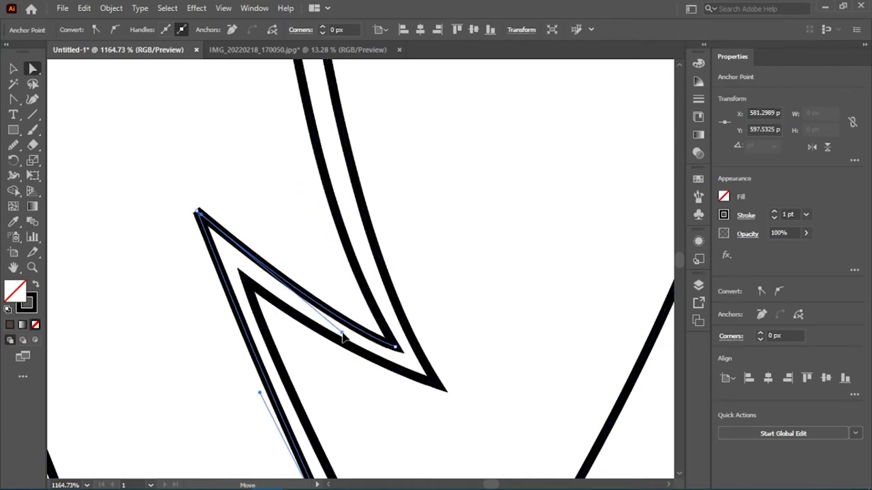
pyautogui.scroll(-5, 341, 334)
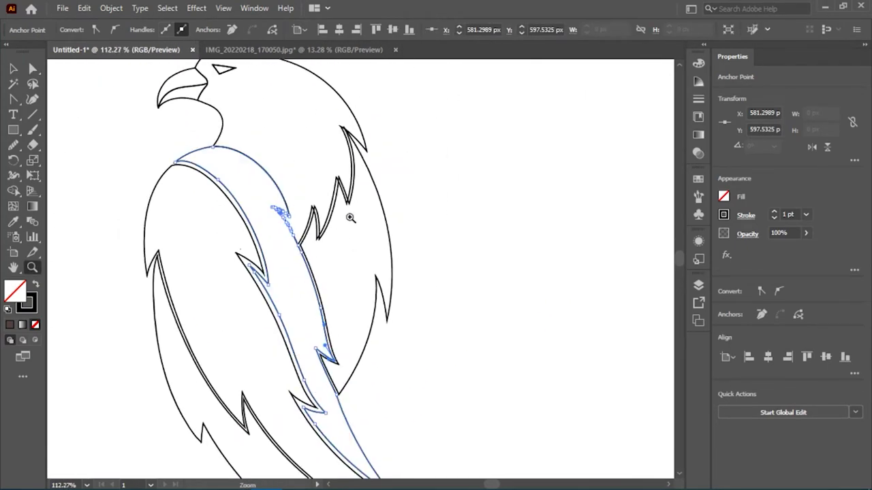
pyautogui.scroll(-3, 350, 217)
pyautogui.scroll(5, 402, 259)
pyautogui.scroll(3, 241, 234)
pyautogui.scroll(2, 296, 378)
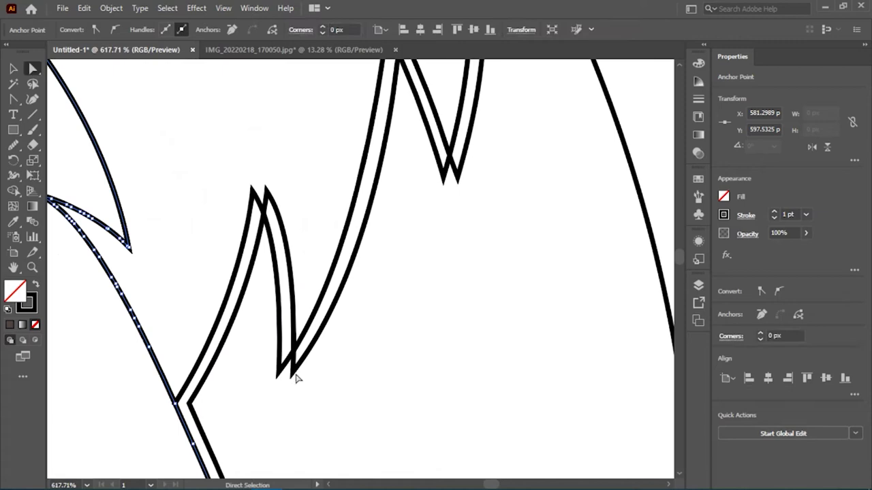
pyautogui.moveTo(296, 379)
pyautogui.mouseDown()
pyautogui.moveTo(275, 409)
pyautogui.moveTo(282, 395)
pyautogui.mouseUp()
# Step: Delete the inner spike's extra top anchor and shift the bottom notch anchor slightly left
pyautogui.click(32, 99)
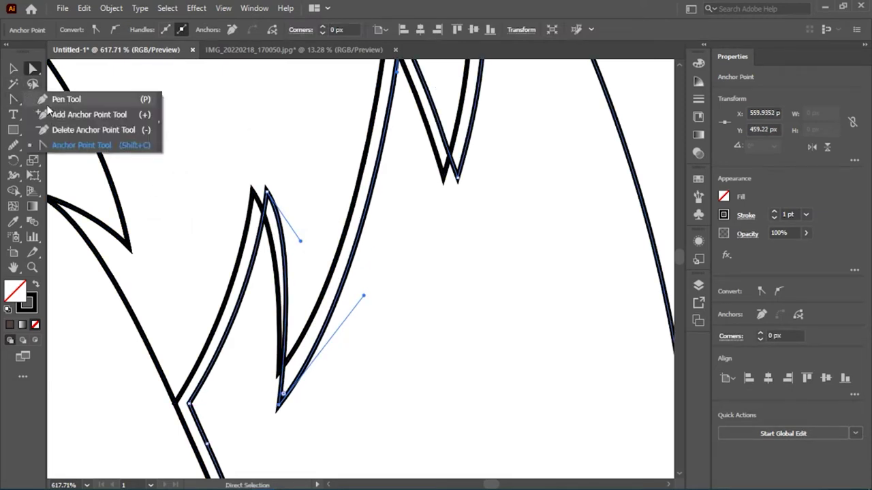
pyautogui.click(68, 114)
pyautogui.click(265, 195)
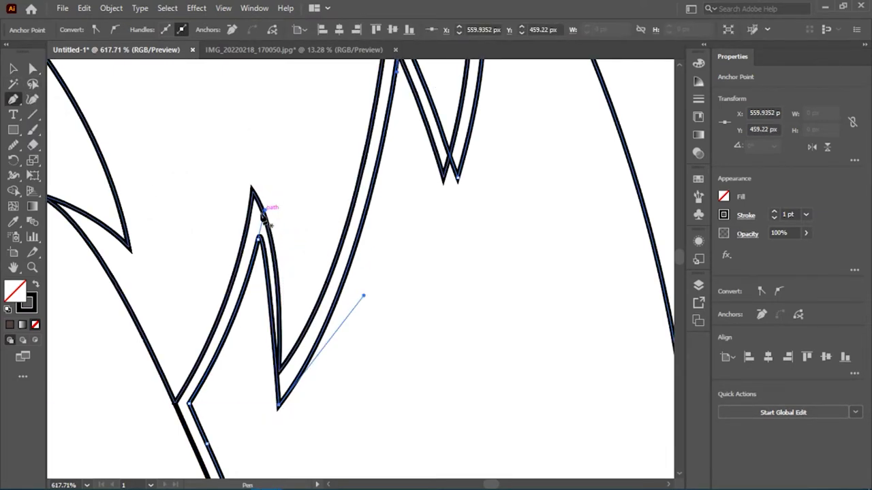
pyautogui.click(13, 99)
pyautogui.click(33, 69)
pyautogui.moveTo(278, 406); pyautogui.dragTo(266, 407)
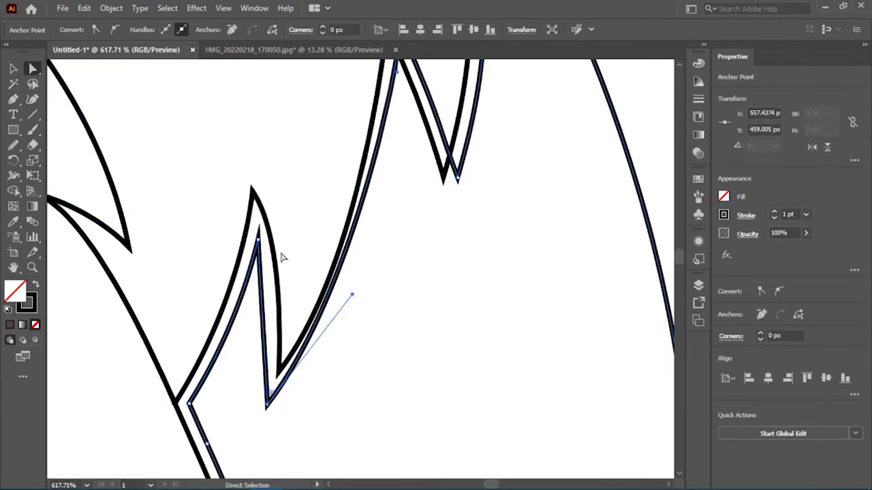
pyautogui.scroll(5, 269, 235)
# Step: Smooth the inner spike tip's curve handle and move its tip anchor down
pyautogui.moveTo(13, 99); pyautogui.dragTo(75, 148)
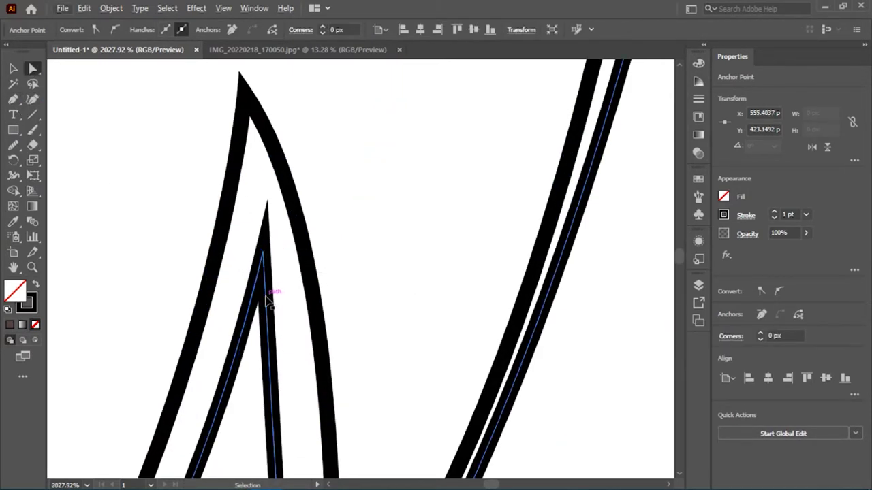
pyautogui.moveTo(273, 310); pyautogui.dragTo(281, 334)
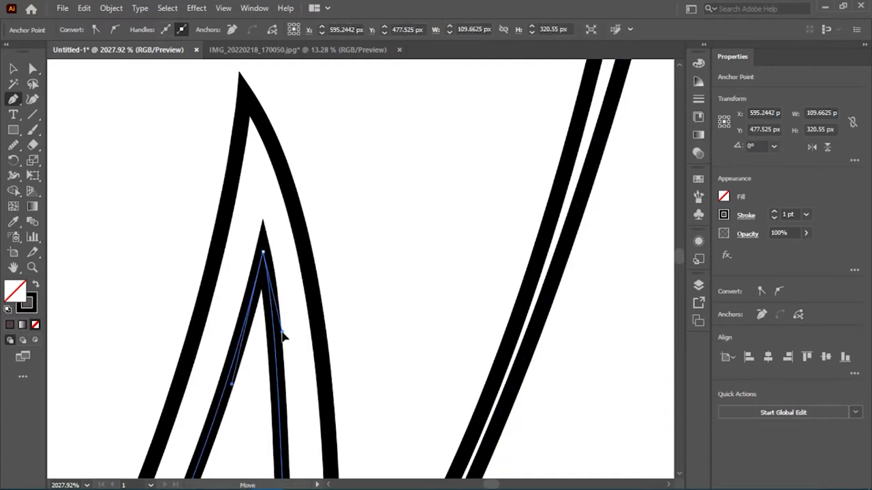
pyautogui.scroll(-5, 283, 335)
pyautogui.scroll(2, 315, 331)
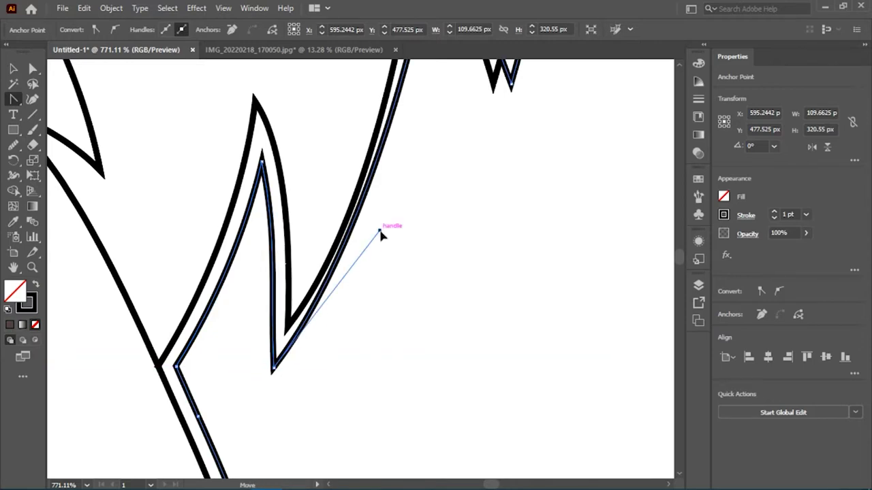
pyautogui.moveTo(380, 231); pyautogui.dragTo(436, 196)
pyautogui.scroll(5, 440, 198)
pyautogui.moveTo(439, 100); pyautogui.dragTo(434, 150)
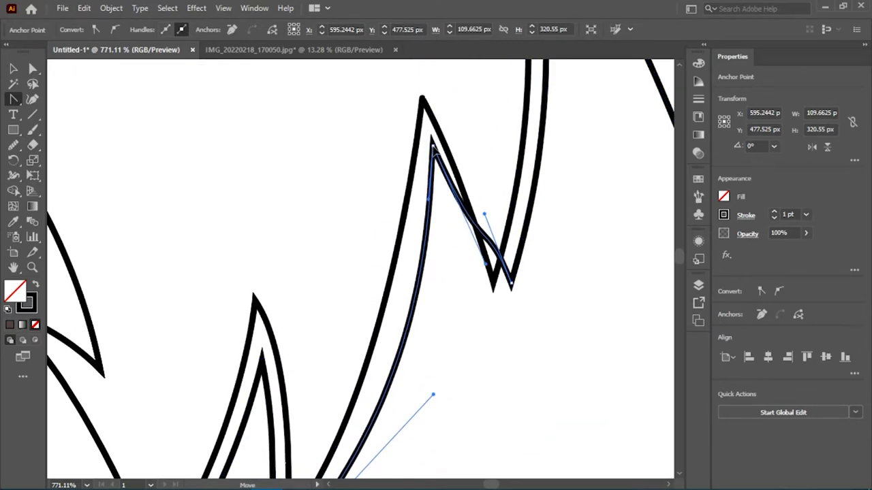
pyautogui.scroll(-2, 432, 136)
# Step: Bend the inner spike's segment into a curve and align remaining anchors with the outer outline
pyautogui.moveTo(433, 318)
pyautogui.mouseDown()
pyautogui.moveTo(431, 282)
pyautogui.moveTo(392, 368)
pyautogui.mouseUp()
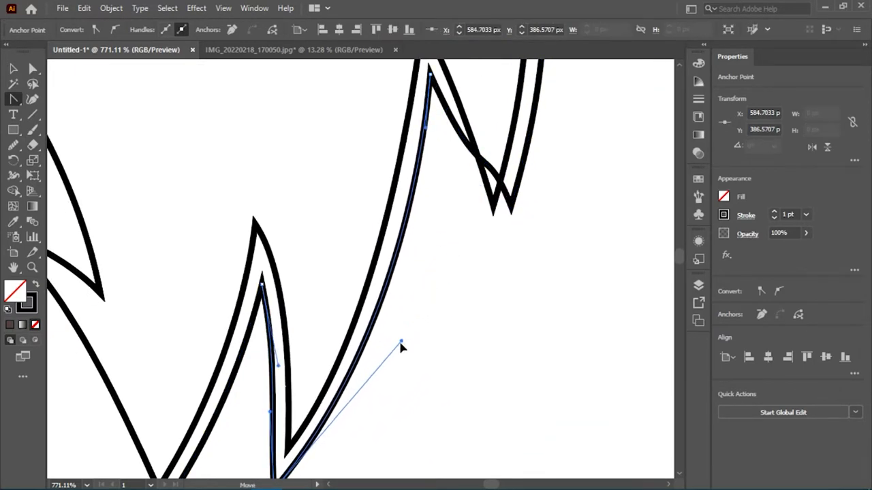
pyautogui.scroll(-2, 385, 357)
pyautogui.scroll(1, 385, 358)
pyautogui.scroll(2, 389, 374)
pyautogui.moveTo(496, 338); pyautogui.dragTo(492, 386)
pyautogui.moveTo(477, 327)
pyautogui.mouseDown()
pyautogui.moveTo(415, 218)
pyautogui.moveTo(432, 230)
pyautogui.mouseUp()
pyautogui.scroll(-4, 437, 282)
pyautogui.scroll(2, 429, 259)
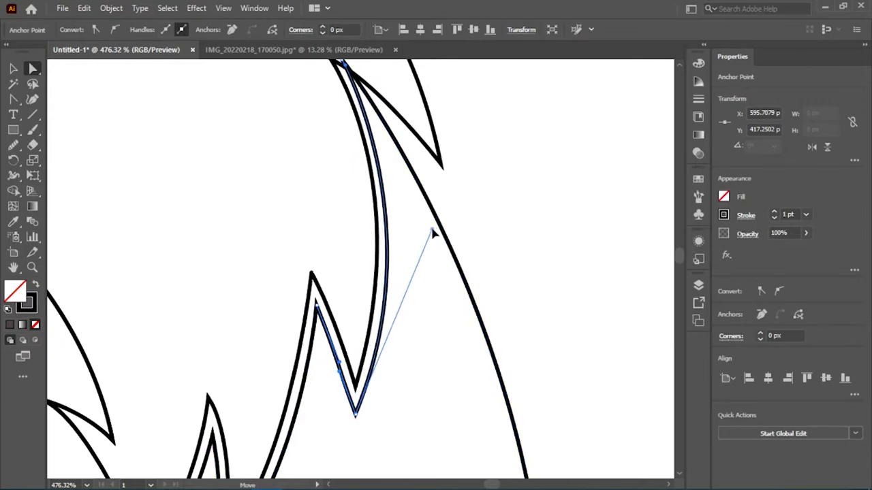
pyautogui.scroll(1, 408, 205)
pyautogui.moveTo(344, 155); pyautogui.dragTo(355, 178)
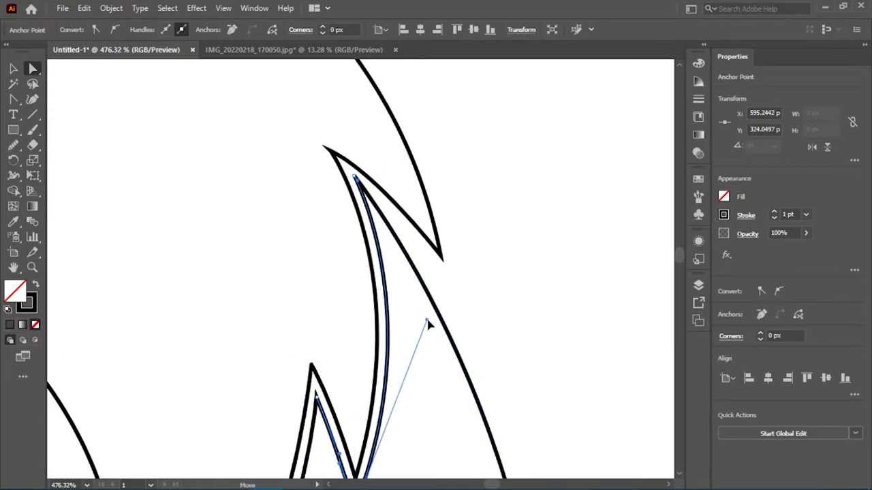
pyautogui.scroll(-5, 444, 298)
pyautogui.scroll(2, 424, 248)
# Step: Zoom in on the doubled spike and retract the tip anchor's long handle with the Anchor Point tool
pyautogui.scroll(2, 395, 266)
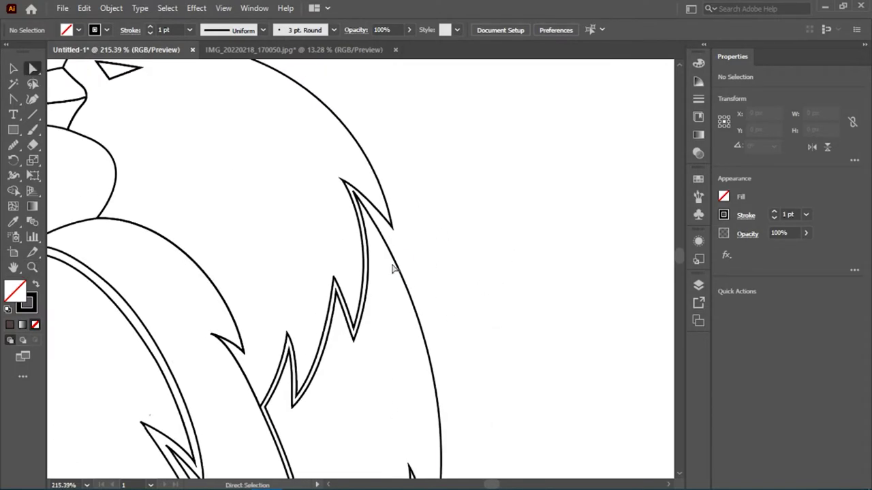
pyautogui.scroll(-2, 373, 206)
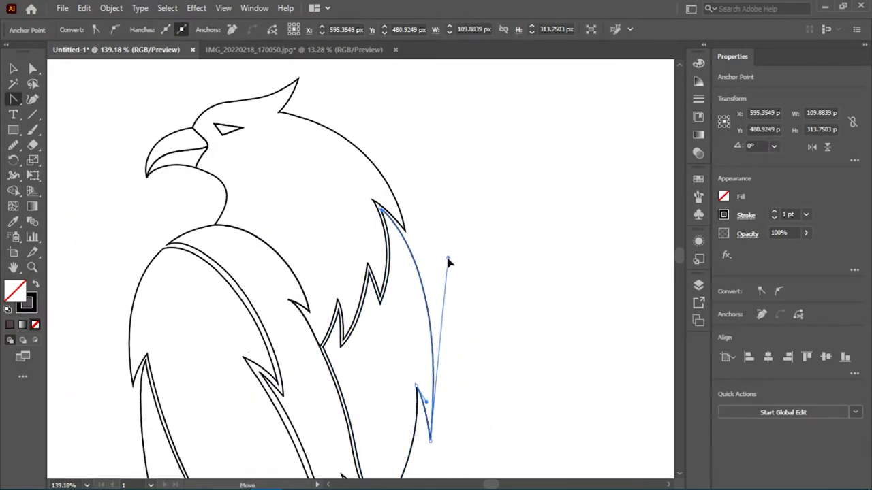
pyautogui.scroll(-2, 422, 279)
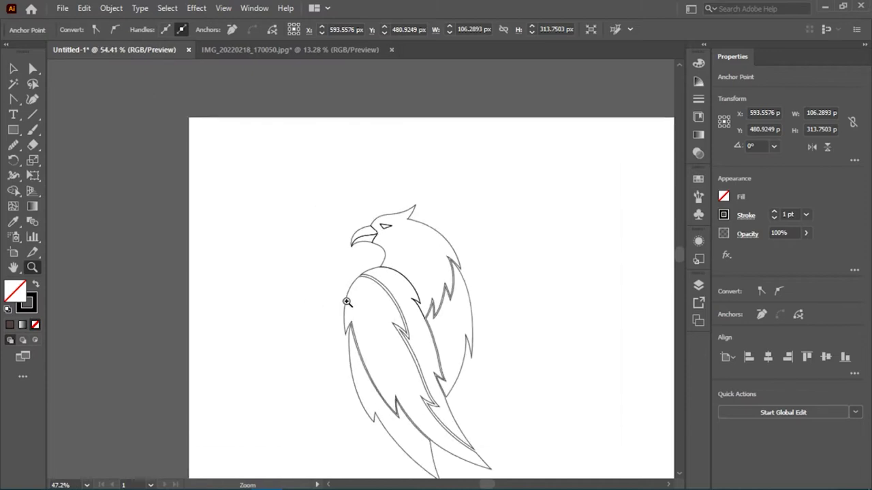
pyautogui.scroll(1, 613, 302)
pyautogui.scroll(3, 565, 303)
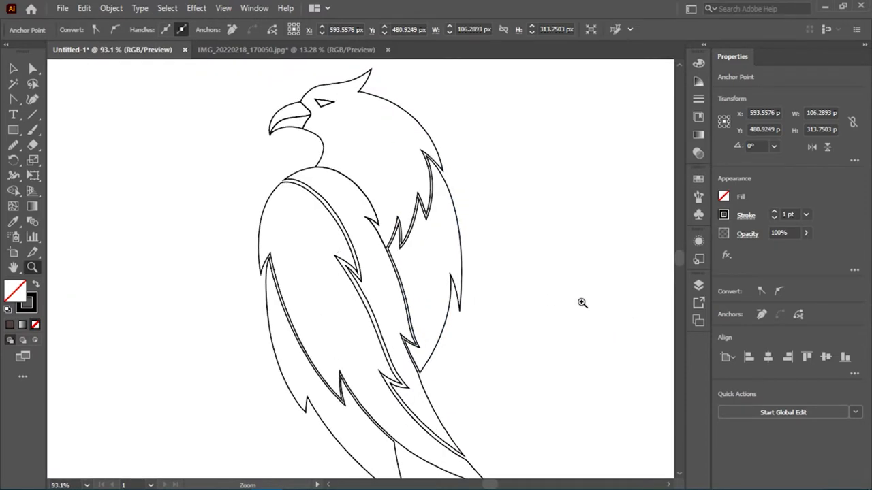
pyautogui.scroll(1, 499, 244)
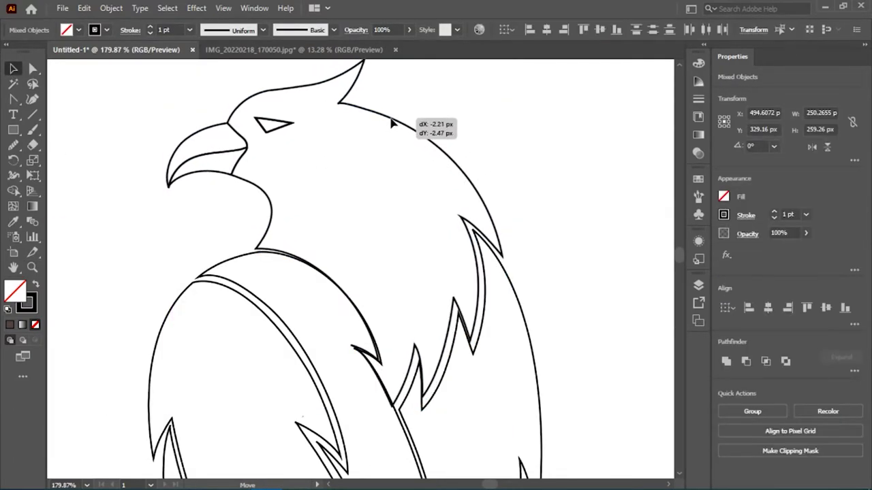
pyautogui.scroll(3, 418, 327)
pyautogui.press('p')
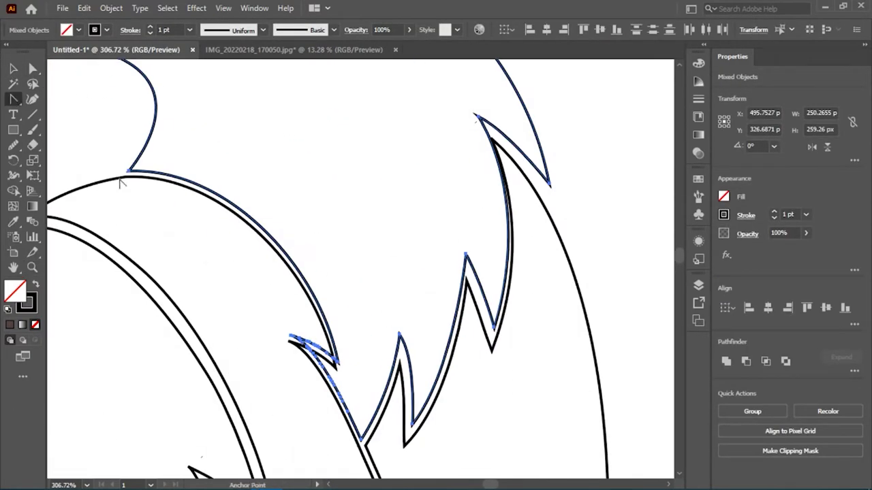
pyautogui.press('z')
pyautogui.moveTo(340, 366); pyautogui.dragTo(356, 321)
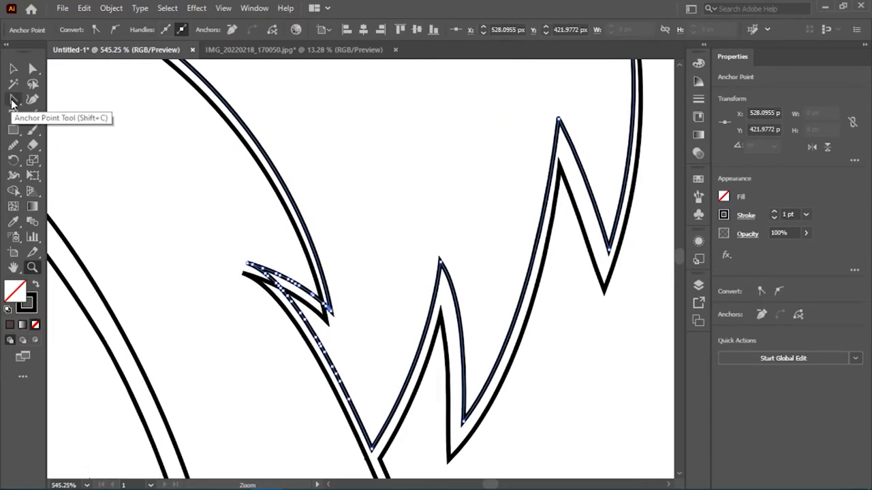
pyautogui.scroll(3, 336, 326)
pyautogui.moveTo(326, 297)
pyautogui.mouseDown()
pyautogui.moveTo(338, 297)
pyautogui.moveTo(345, 346)
pyautogui.mouseUp()
pyautogui.click(326, 293)
pyautogui.scroll(-5, 411, 314)
pyautogui.scroll(-2, 358, 301)
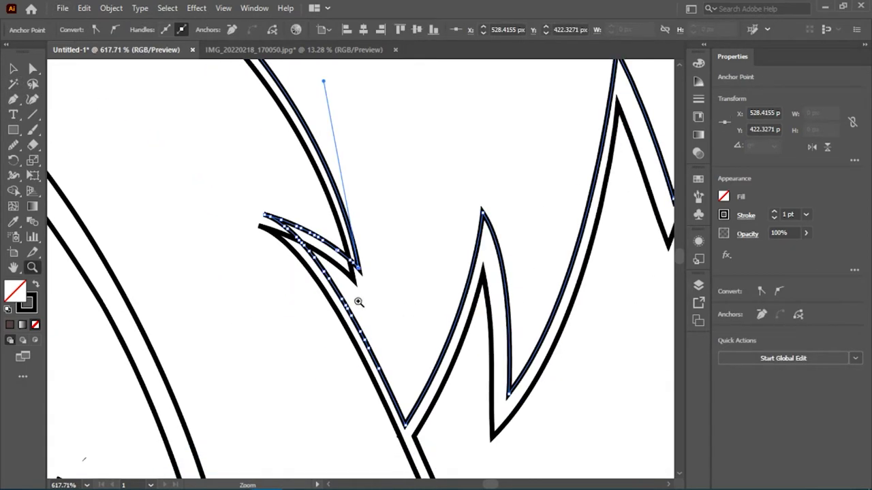
# Step: Try deleting extra points on the feather spike, dismiss the warnings, and zoom in on its tip
pyautogui.click(358, 270)
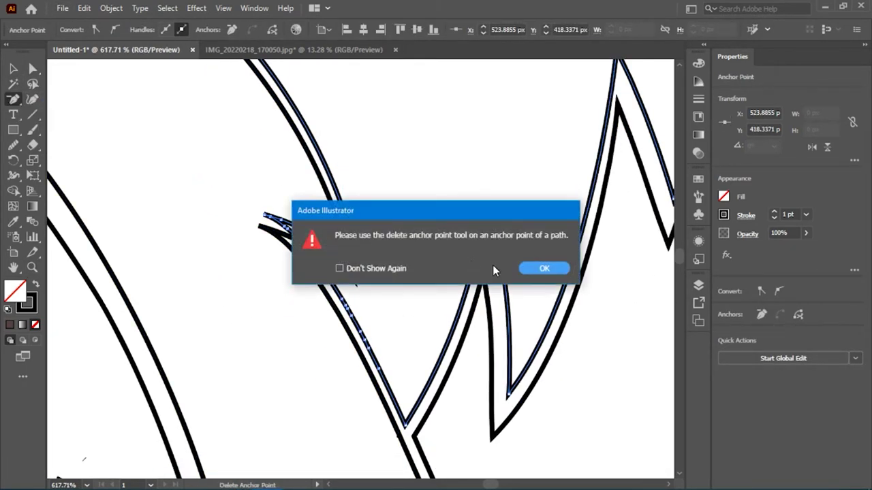
pyautogui.press('Return')
pyautogui.click(320, 242)
pyautogui.press('Return')
pyautogui.press('z')
pyautogui.moveTo(323, 228); pyautogui.dragTo(381, 229)
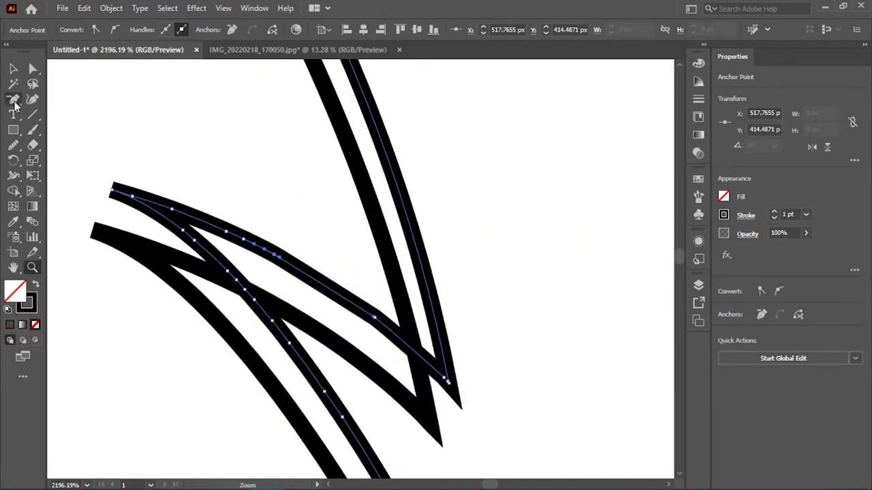
pyautogui.scroll(-2, 379, 326)
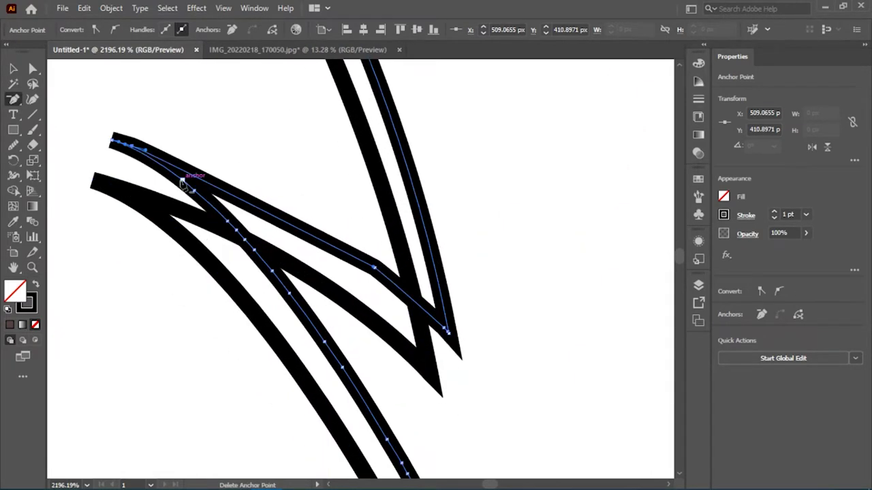
pyautogui.click(235, 233)
pyautogui.press('Return')
pyautogui.scroll(-1, 293, 279)
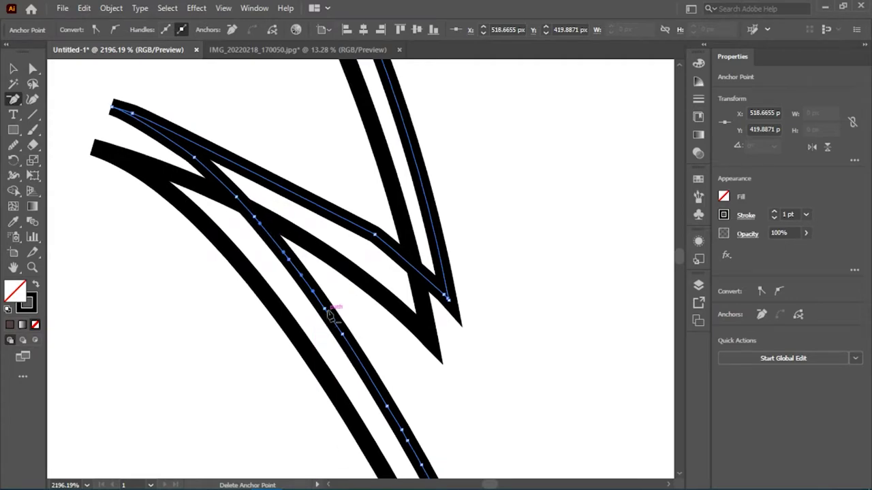
pyautogui.scroll(-2, 354, 319)
pyautogui.scroll(-2, 399, 331)
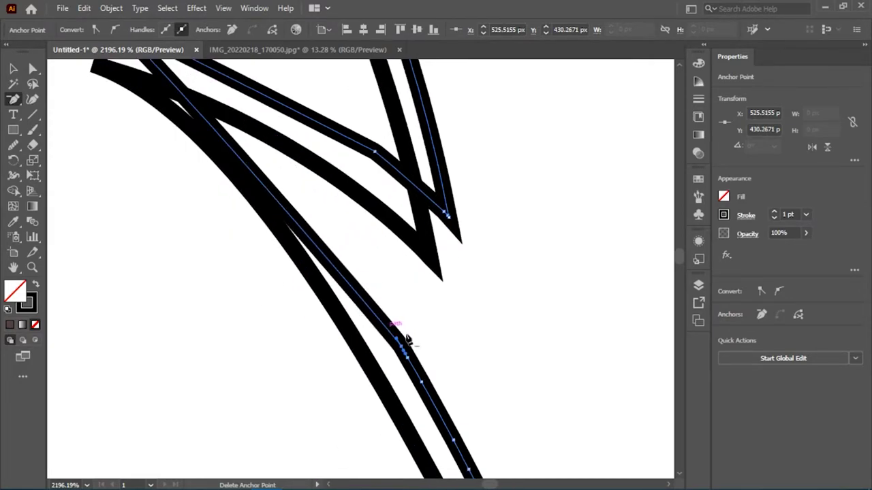
pyautogui.press('z')
pyautogui.moveTo(399, 331)
pyautogui.mouseDown()
pyautogui.moveTo(165, 302)
pyautogui.moveTo(452, 337)
pyautogui.moveTo(590, 373)
pyautogui.mouseUp()
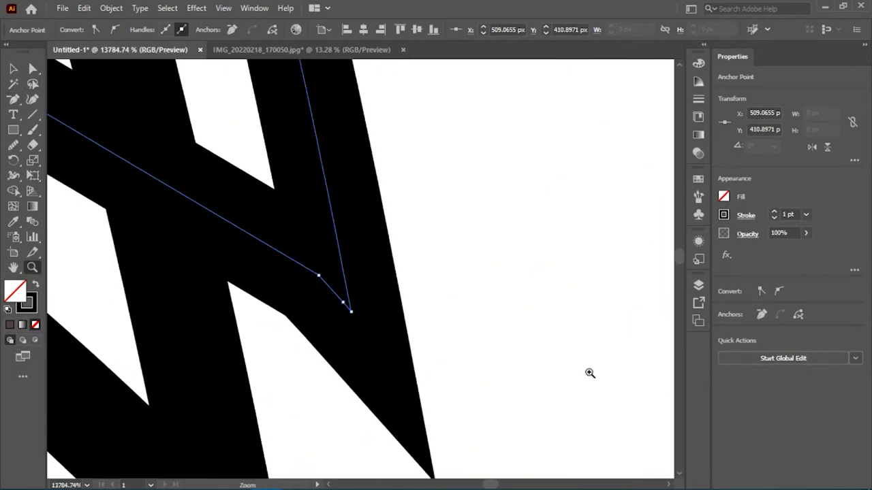
pyautogui.press('z')
pyautogui.moveTo(298, 259); pyautogui.dragTo(208, 282)
# Step: Drag the inner tip point and the top-left tip point down and right to reshape the spike
pyautogui.click(33, 68)
pyautogui.moveTo(249, 271); pyautogui.dragTo(257, 315)
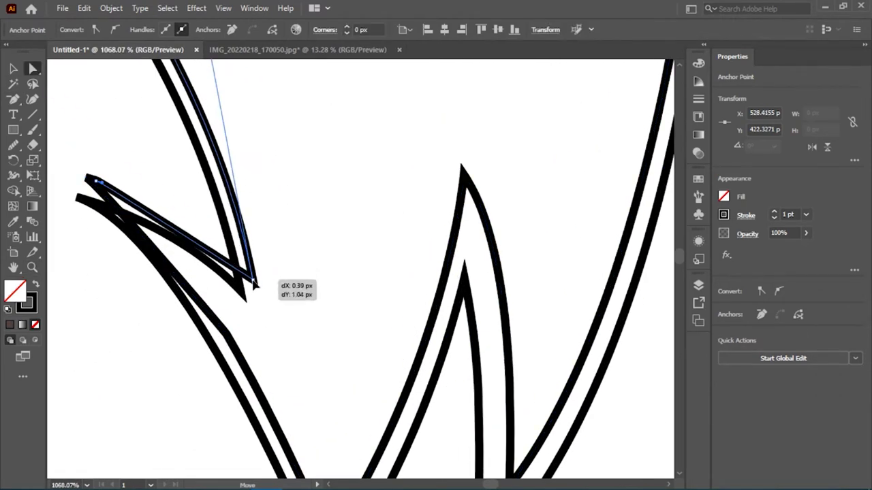
pyautogui.click(90, 181)
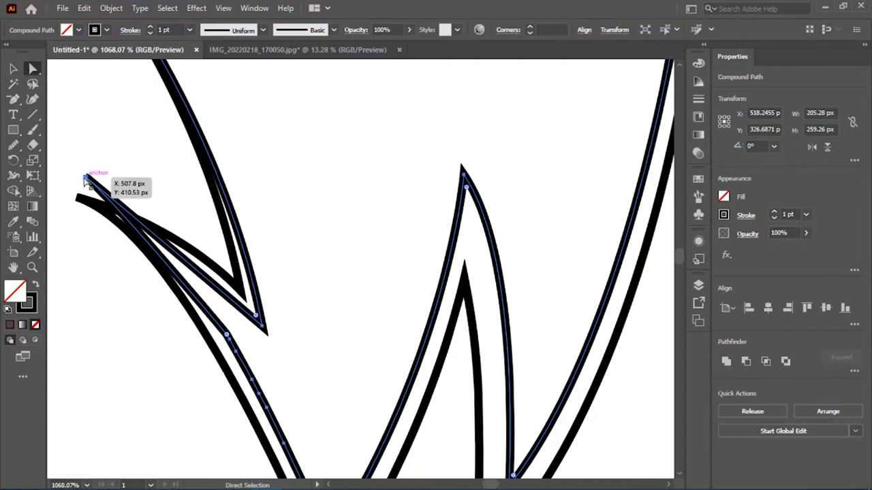
pyautogui.moveTo(91, 181); pyautogui.dragTo(158, 247)
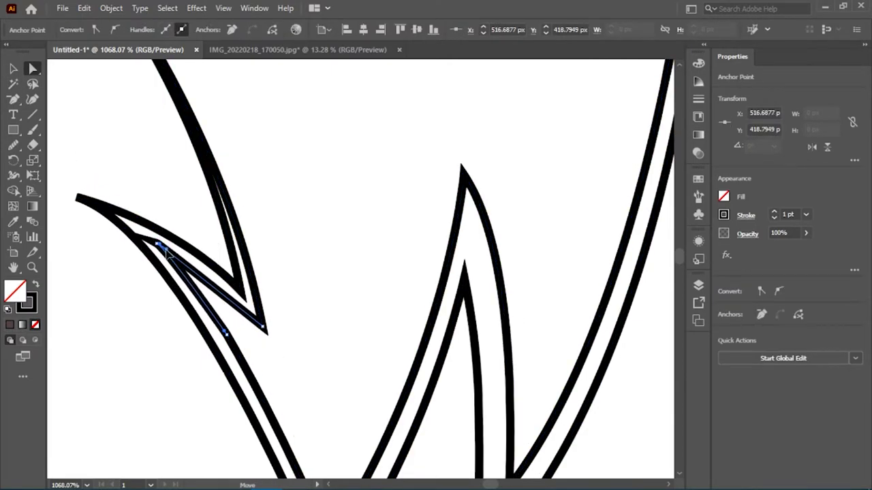
pyautogui.scroll(3, 218, 307)
pyautogui.moveTo(12, 98); pyautogui.dragTo(69, 145)
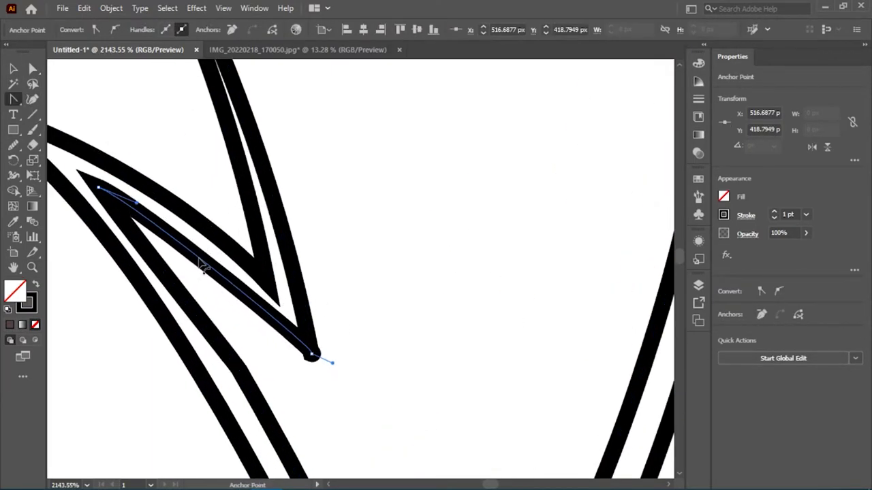
pyautogui.moveTo(327, 365); pyautogui.dragTo(290, 341)
pyautogui.hotkey('ctrl', 'z')
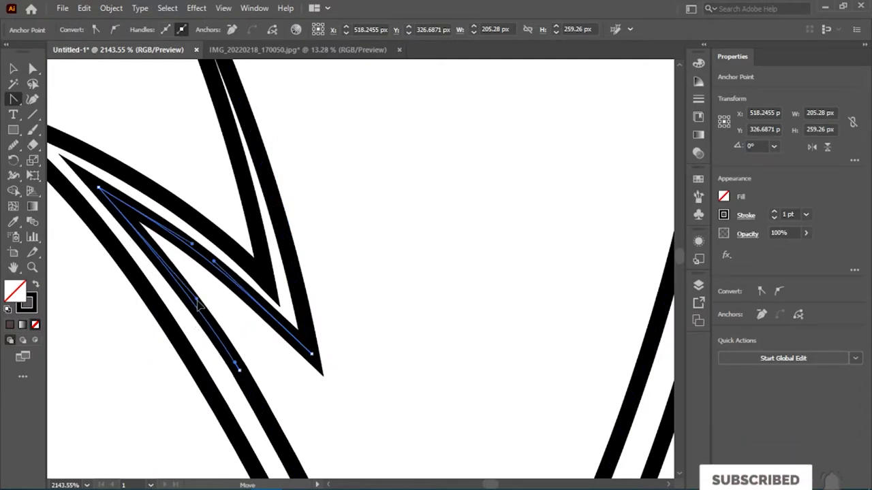
# Step: Reposition a lower point on the inner path and adjust its nearby curve
pyautogui.click(241, 370)
pyautogui.press('z')
pyautogui.moveTo(241, 370)
pyautogui.mouseDown()
pyautogui.moveTo(90, 356)
pyautogui.moveTo(315, 282)
pyautogui.mouseUp()
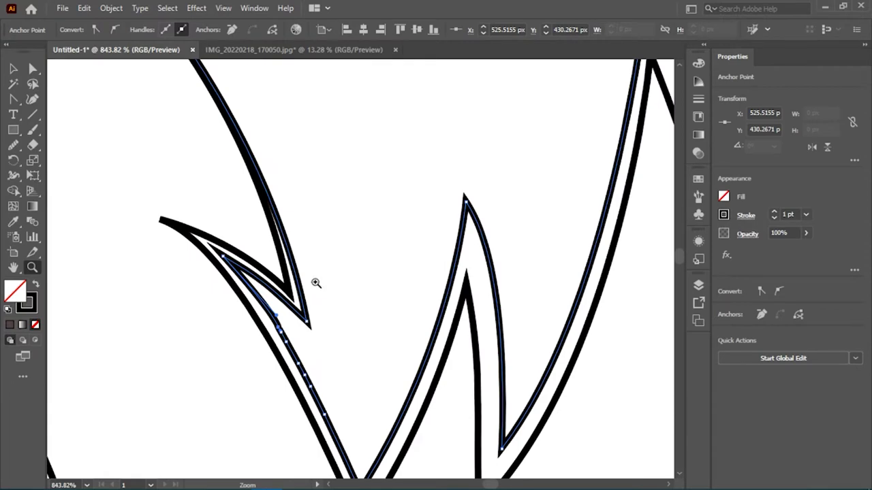
pyautogui.moveTo(172, 220); pyautogui.dragTo(194, 241)
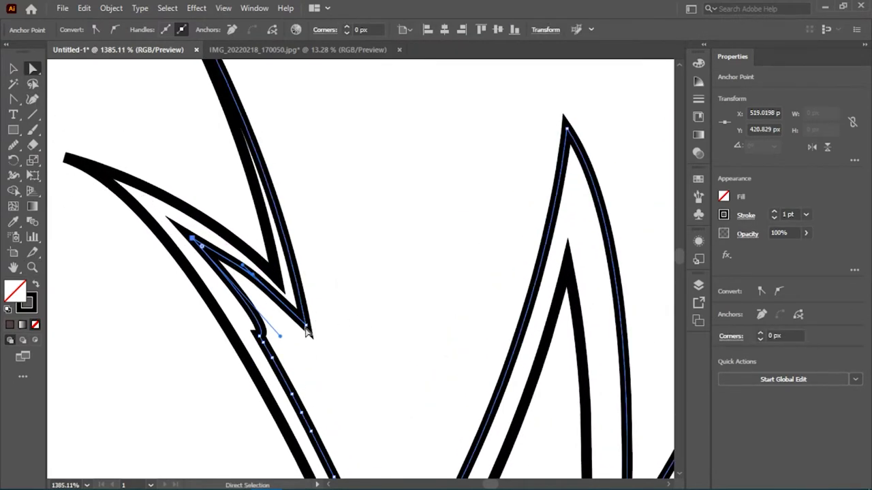
pyautogui.moveTo(272, 327); pyautogui.dragTo(307, 335)
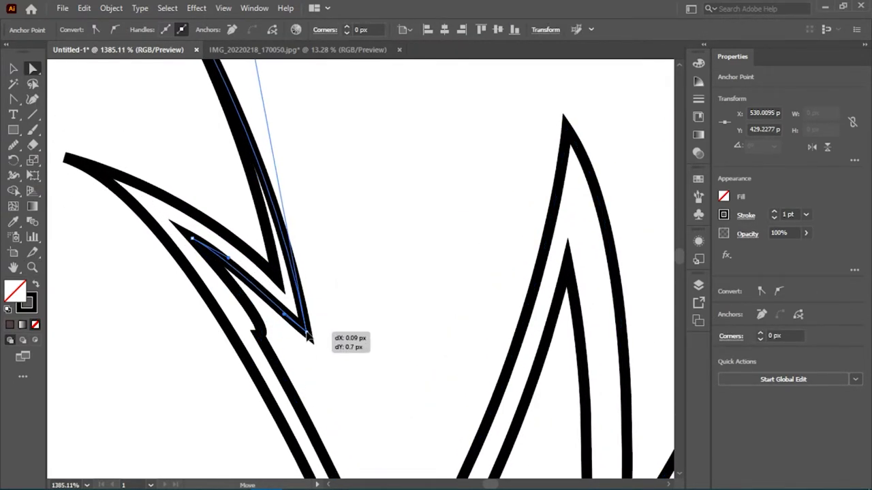
pyautogui.press('p')
pyautogui.scroll(-3, 264, 342)
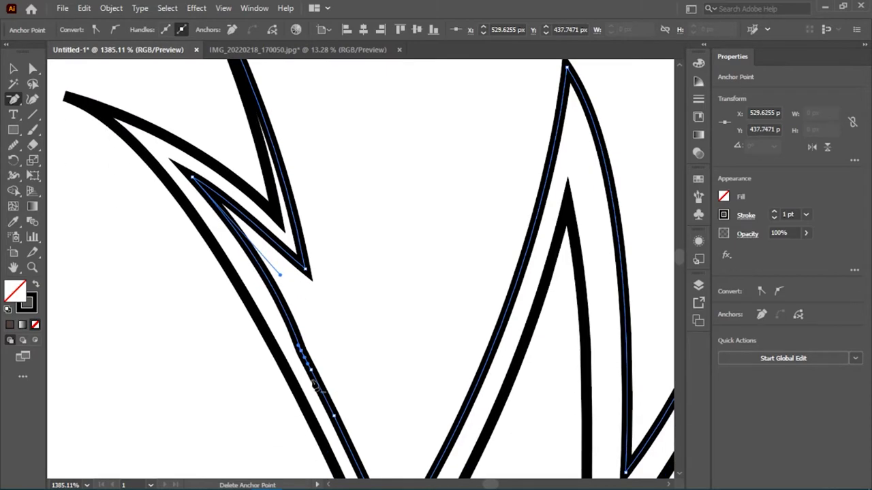
pyautogui.scroll(-2, 358, 395)
pyautogui.click(359, 348)
pyautogui.click(542, 286)
# Step: Zoom to another part of the spike and select the inner spike path
pyautogui.press('z')
pyautogui.moveTo(385, 406)
pyautogui.mouseDown()
pyautogui.moveTo(143, 247)
pyautogui.moveTo(486, 294)
pyautogui.moveTo(333, 256)
pyautogui.mouseUp()
pyautogui.press('a')
pyautogui.click(78, 166)
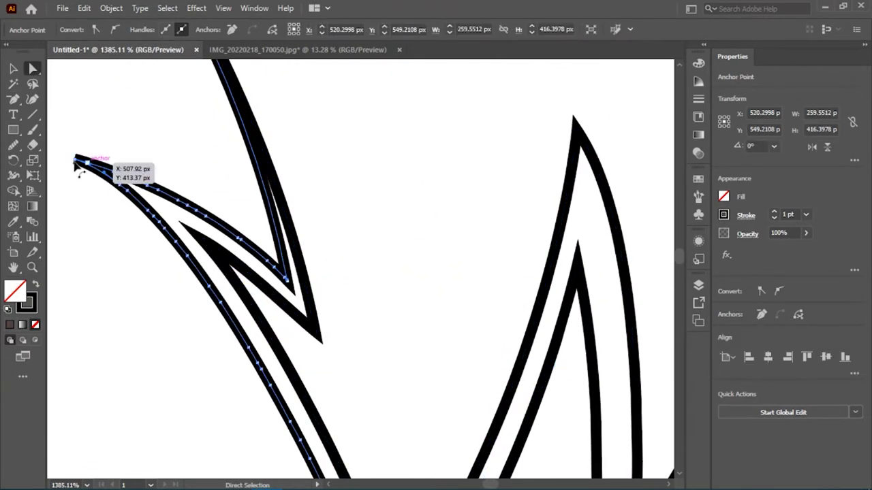
pyautogui.scroll(3, 311, 188)
pyautogui.scroll(-3, 288, 282)
pyautogui.scroll(3, 231, 254)
pyautogui.scroll(-2, 214, 241)
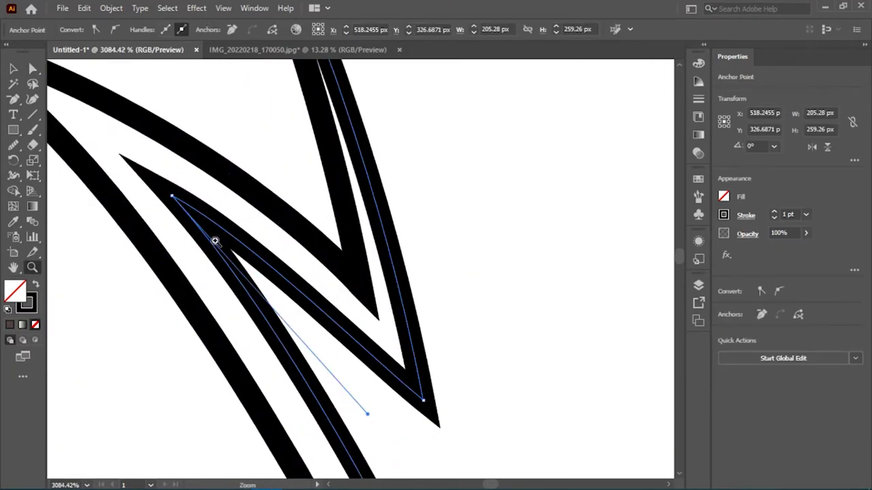
pyautogui.scroll(-3, 288, 306)
pyautogui.scroll(-3, 64, 138)
# Step: Give the whole eagle outline a thinner stroke weight and zoom in on the spikes
pyautogui.press('v')
pyautogui.click(288, 321)
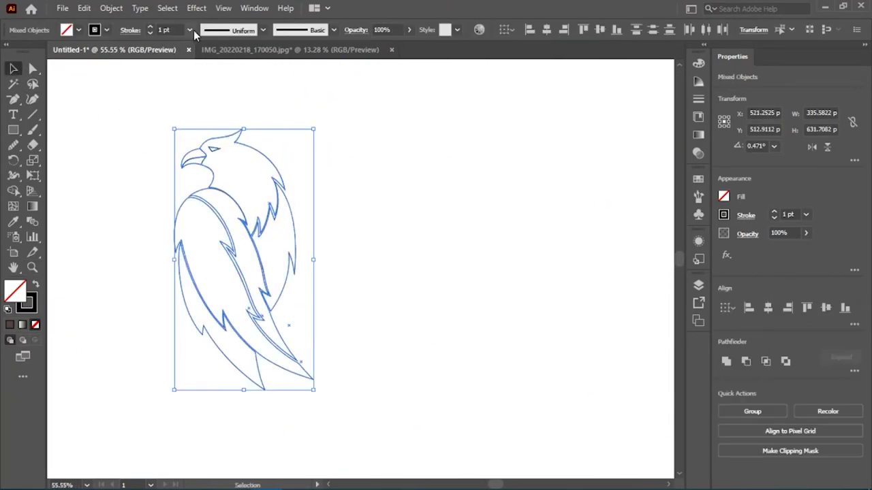
pyautogui.click(210, 211)
pyautogui.press('z')
pyautogui.scroll(5, 235, 227)
pyautogui.scroll(3, 153, 214)
pyautogui.scroll(2, 307, 258)
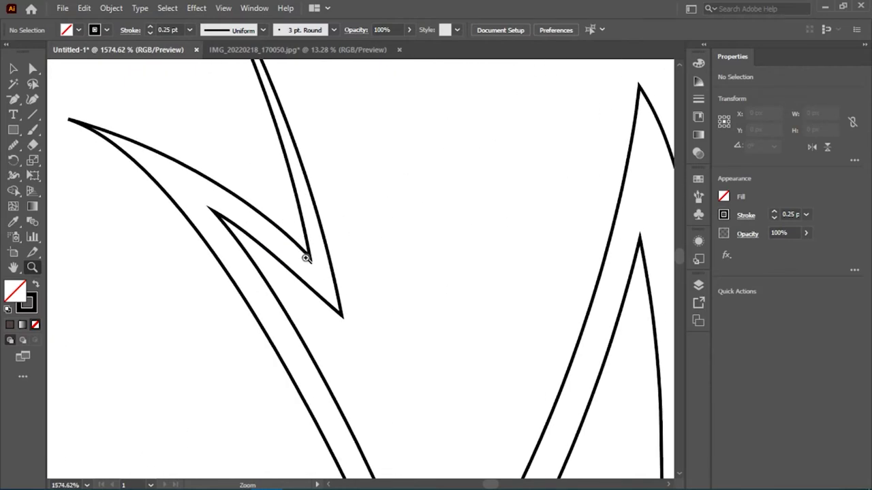
pyautogui.moveTo(206, 210)
pyautogui.mouseDown()
pyautogui.moveTo(298, 213)
pyautogui.moveTo(298, 224)
pyautogui.mouseUp()
pyautogui.scroll(-3, 294, 204)
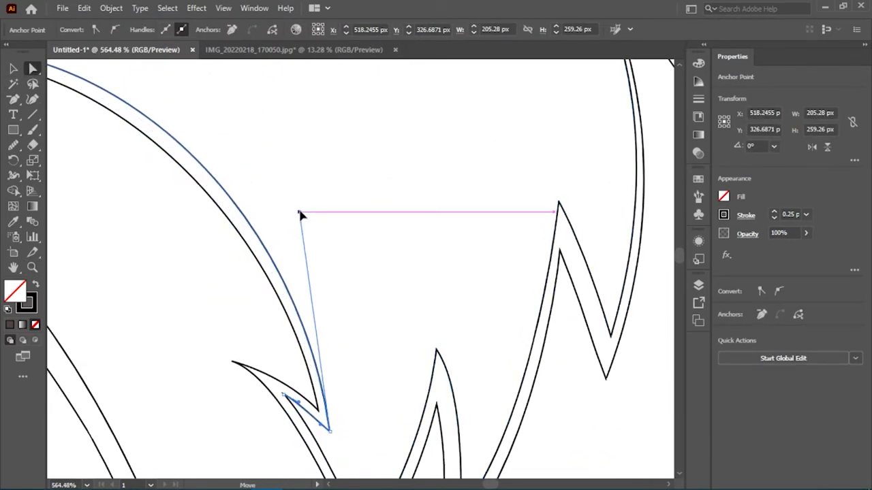
pyautogui.scroll(-3, 211, 228)
# Step: Adjust the back feather notch's lower and upper points and straighten the spike's left side
pyautogui.click(325, 261)
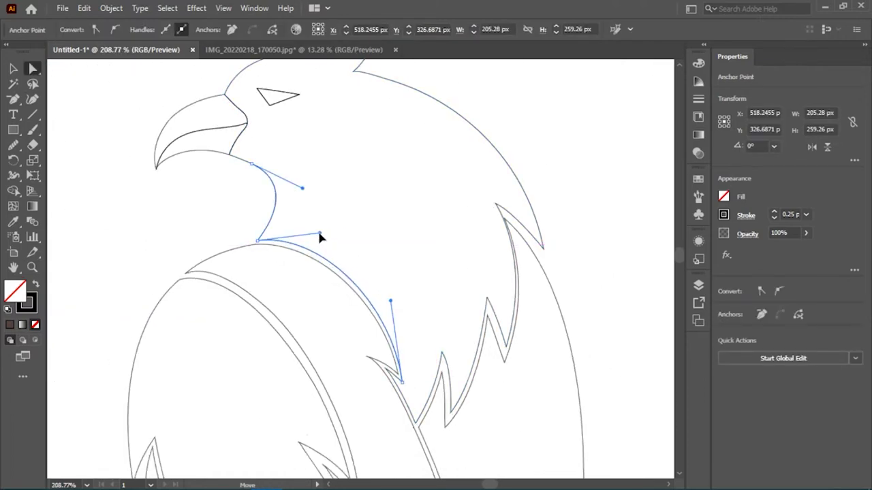
pyautogui.scroll(3, 428, 350)
pyautogui.scroll(-5, 426, 341)
pyautogui.scroll(2, 418, 333)
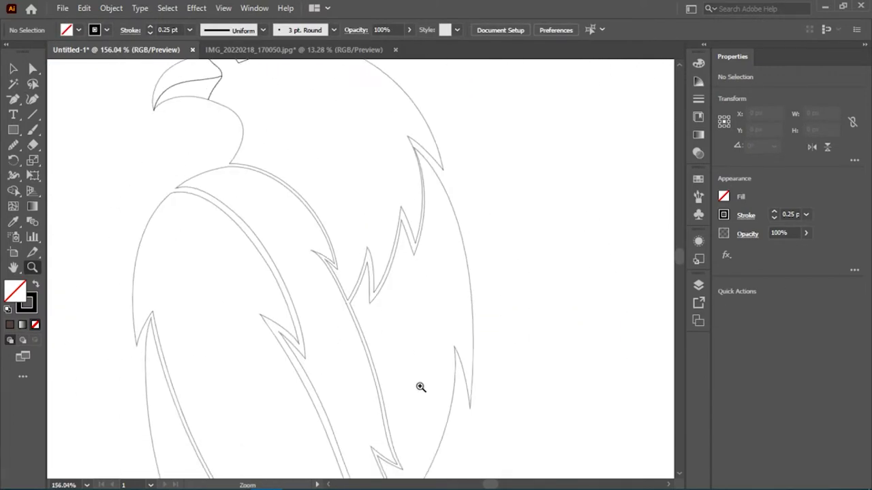
pyautogui.scroll(2, 416, 324)
pyautogui.scroll(2, 436, 249)
pyautogui.press('a')
pyautogui.click(368, 329)
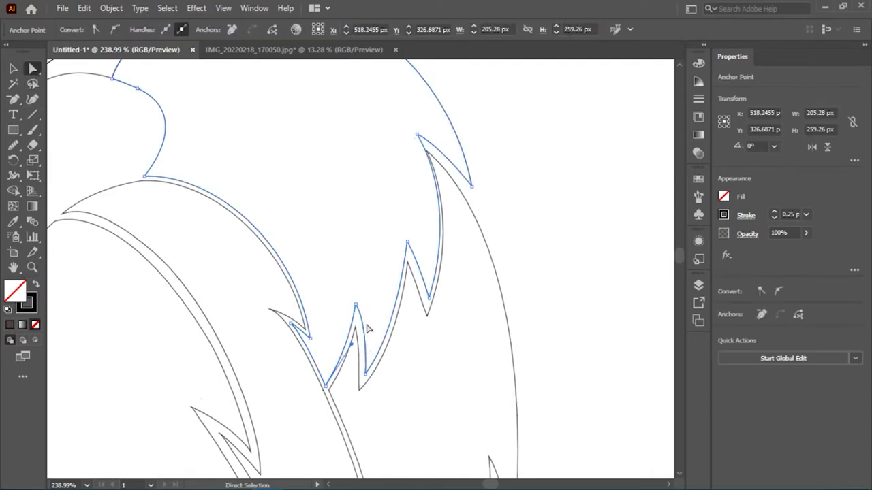
pyautogui.scroll(3, 368, 386)
pyautogui.click(359, 377)
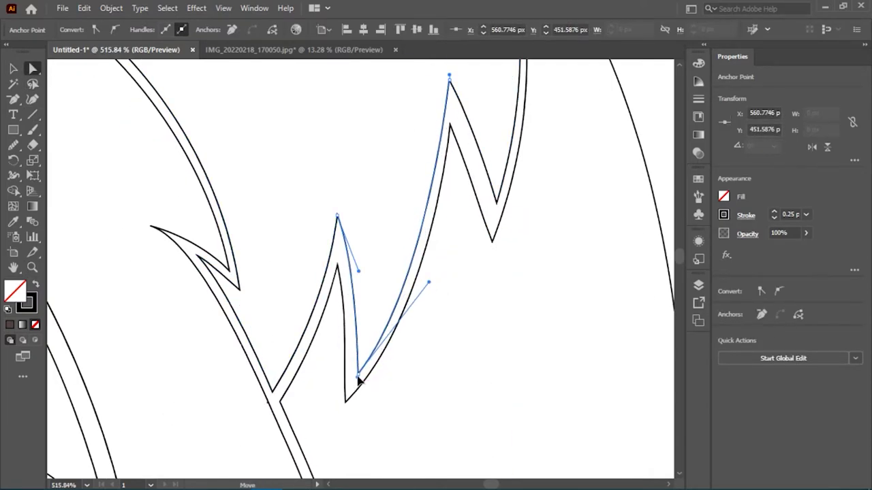
pyautogui.moveTo(357, 375); pyautogui.dragTo(354, 383)
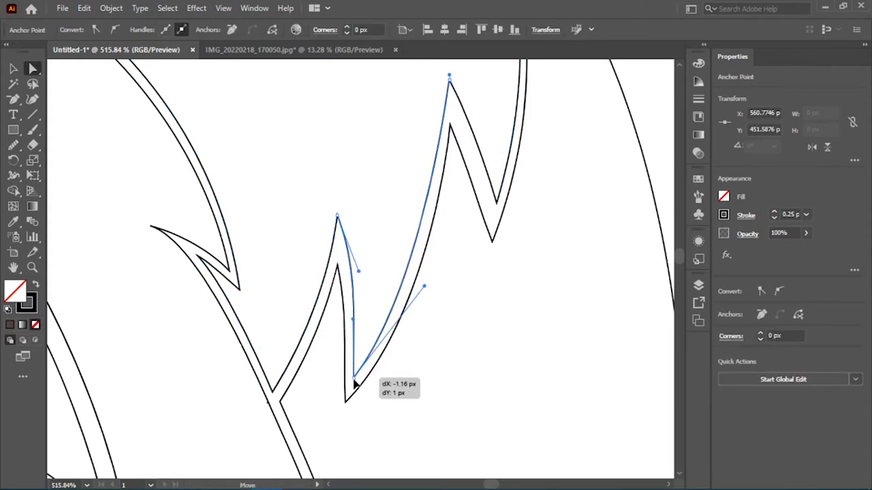
pyautogui.moveTo(337, 217); pyautogui.dragTo(338, 243)
pyautogui.moveTo(330, 304); pyautogui.dragTo(312, 348)
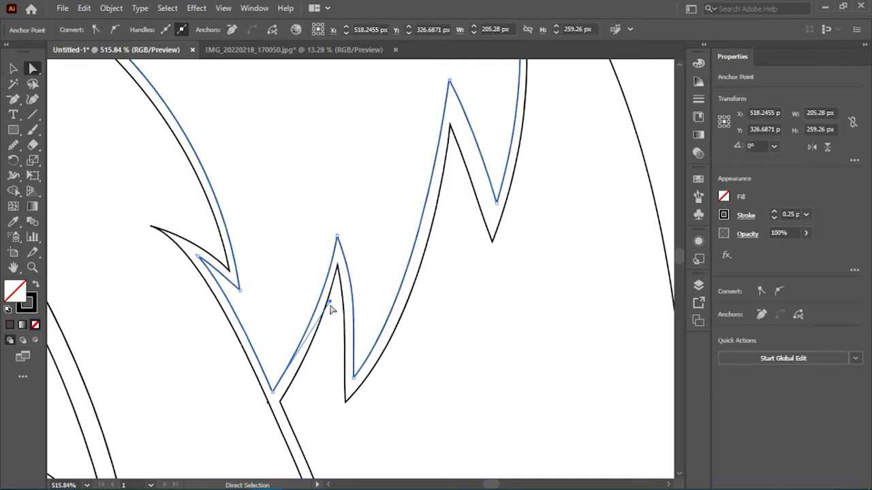
# Step: Set the inner spike's lower point, then lower the outer spike's tip and lower point to match
pyautogui.scroll(1, 381, 313)
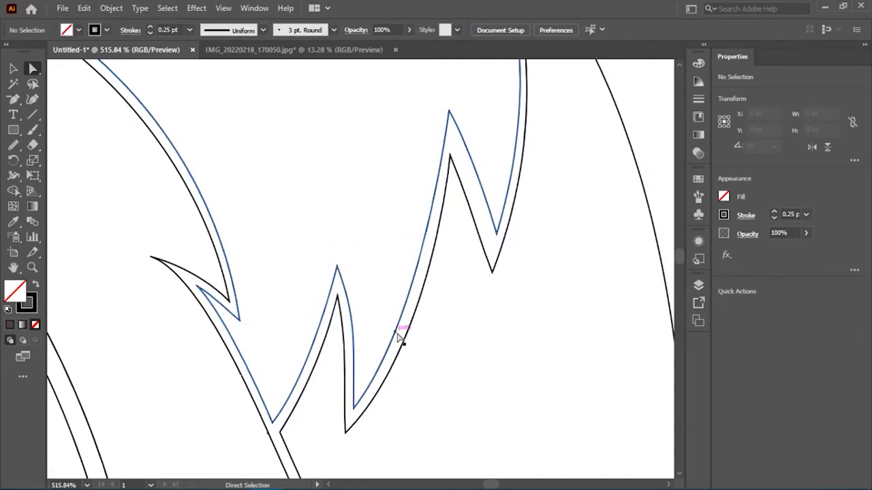
pyautogui.click(399, 334)
pyautogui.moveTo(349, 411); pyautogui.dragTo(348, 416)
pyautogui.click(481, 333)
pyautogui.scroll(2, 481, 333)
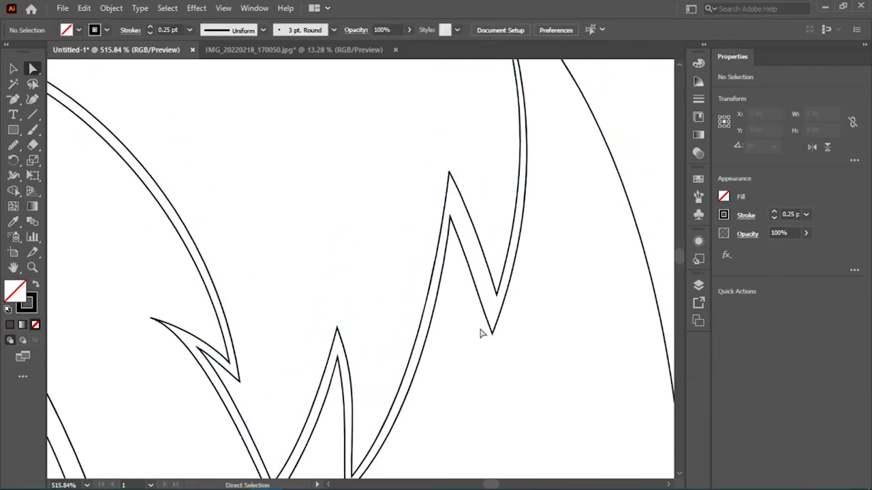
pyautogui.click(449, 171)
pyautogui.click(470, 165)
pyautogui.moveTo(449, 172); pyautogui.dragTo(446, 198)
pyautogui.moveTo(497, 296); pyautogui.dragTo(493, 312)
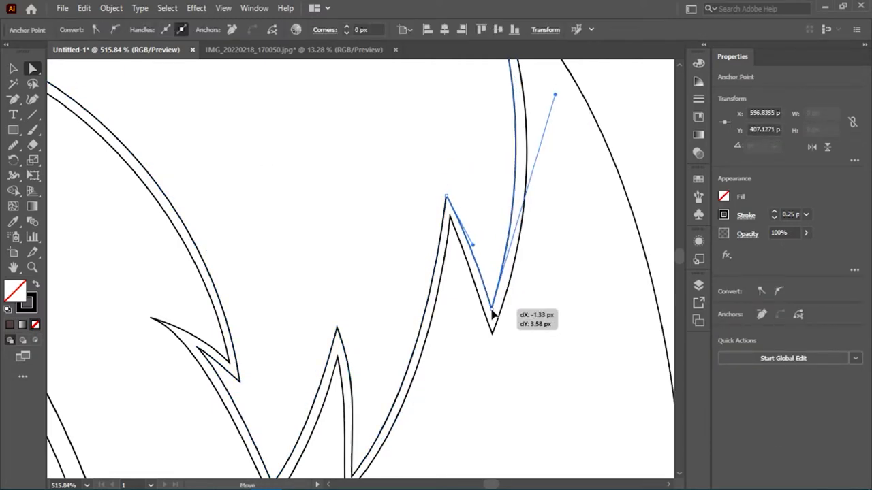
pyautogui.scroll(2, 555, 177)
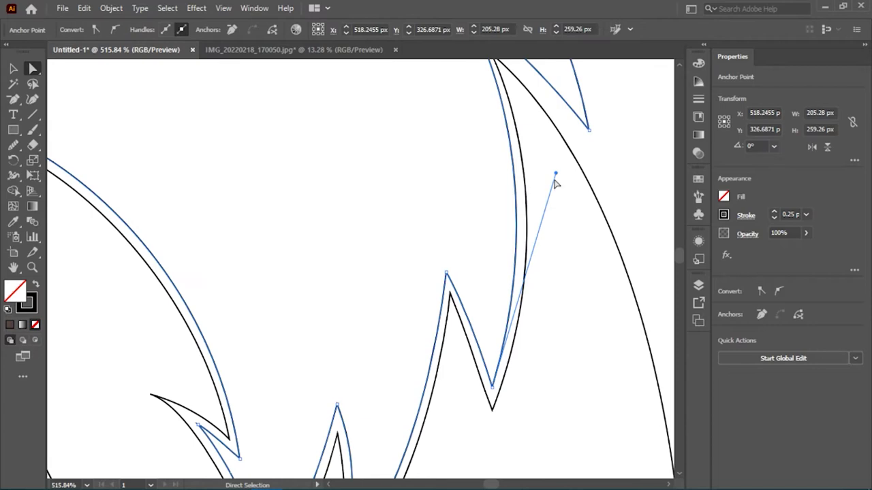
pyautogui.moveTo(554, 175); pyautogui.dragTo(553, 227)
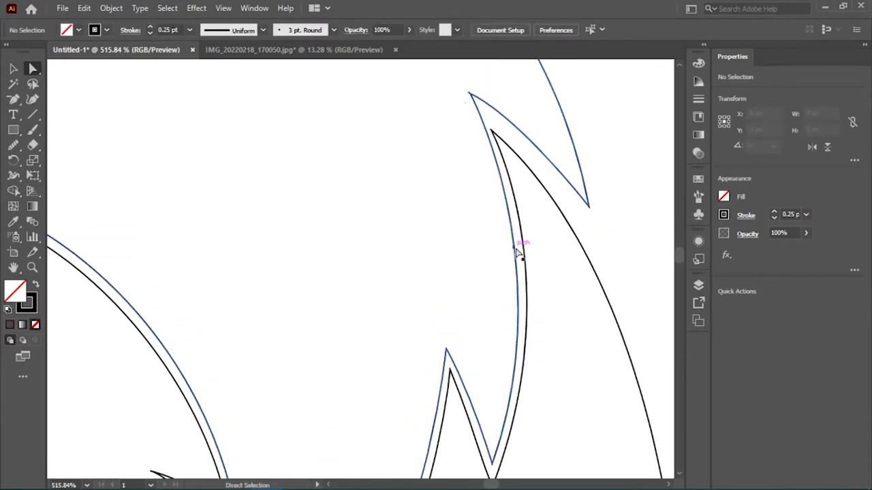
# Step: Reposition the upper feather spike's tip point and zoom out to the whole eagle
pyautogui.keyDown('alt'); pyautogui.click(293, 178); pyautogui.keyUp('alt')
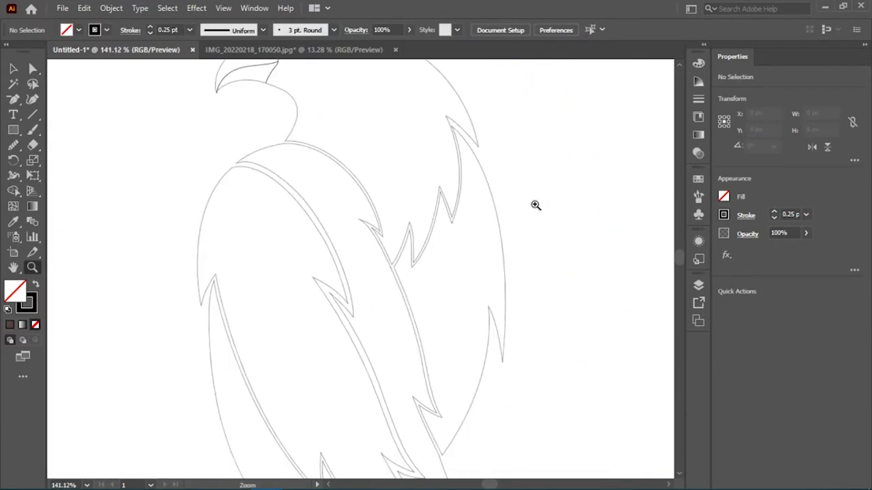
pyautogui.scroll(-2, 415, 280)
pyautogui.keyDown('alt'); pyautogui.click(449, 260); pyautogui.keyUp('alt')
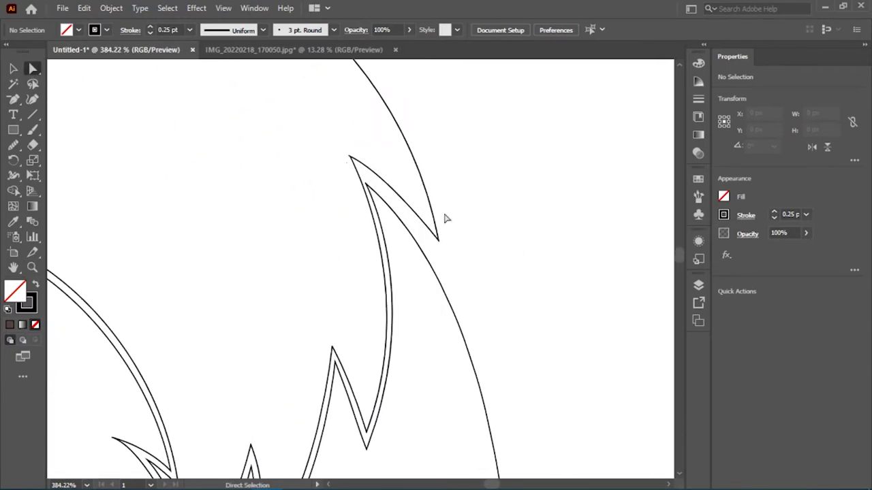
pyautogui.press('a')
pyautogui.moveTo(364, 178); pyautogui.dragTo(363, 168)
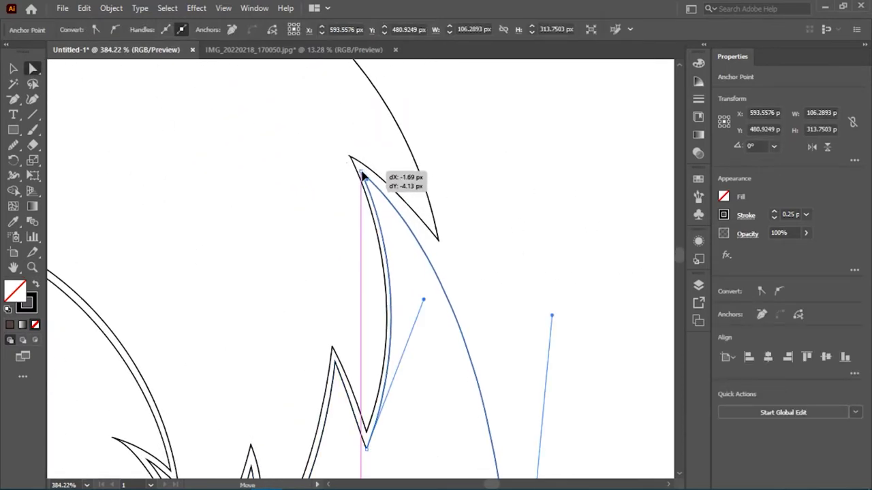
pyautogui.moveTo(363, 167); pyautogui.dragTo(364, 174)
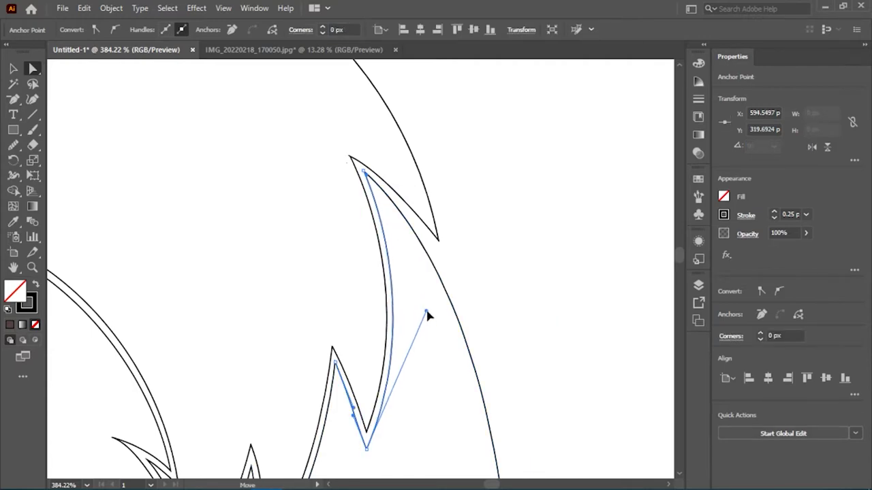
pyautogui.click(371, 183)
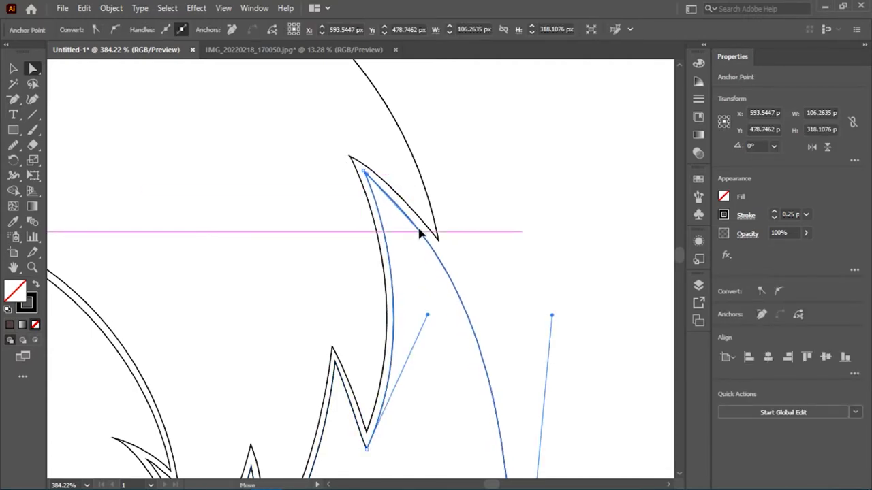
pyautogui.hotkey('ctrl', 'shift', 'a')
pyautogui.press('z')
pyautogui.scroll(-5, 510, 301)
pyautogui.scroll(-2, 444, 311)
# Step: Bring the eagle's head into view and select its head-and-neck outline
pyautogui.scroll(1, 475, 195)
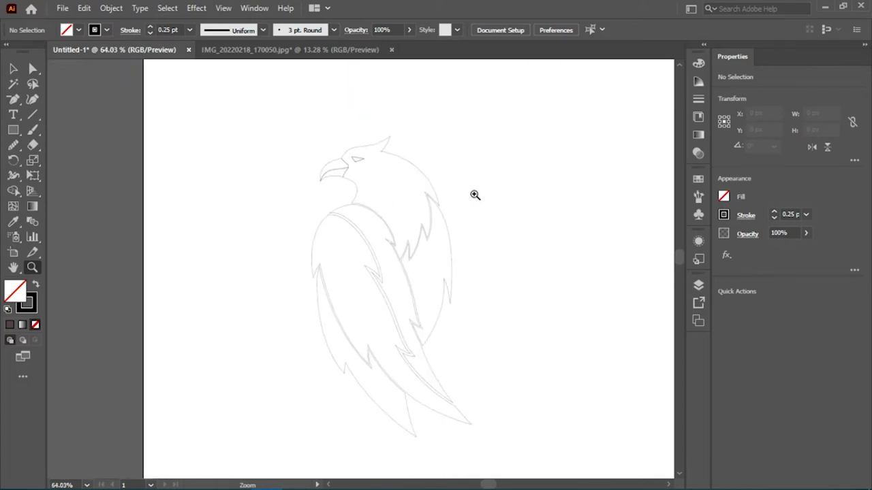
pyautogui.scroll(-2, 409, 286)
pyautogui.scroll(4, 491, 259)
pyautogui.scroll(2, 464, 252)
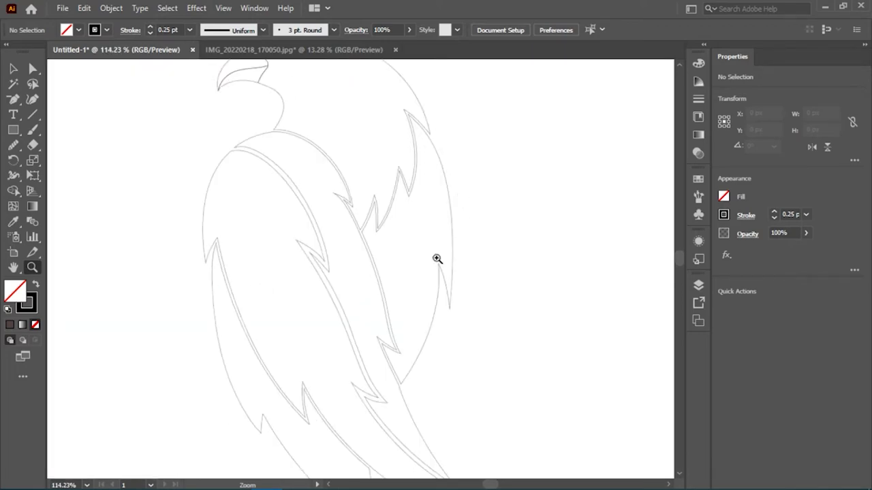
pyautogui.scroll(3, 450, 232)
pyautogui.scroll(2, 304, 166)
pyautogui.scroll(2, 268, 163)
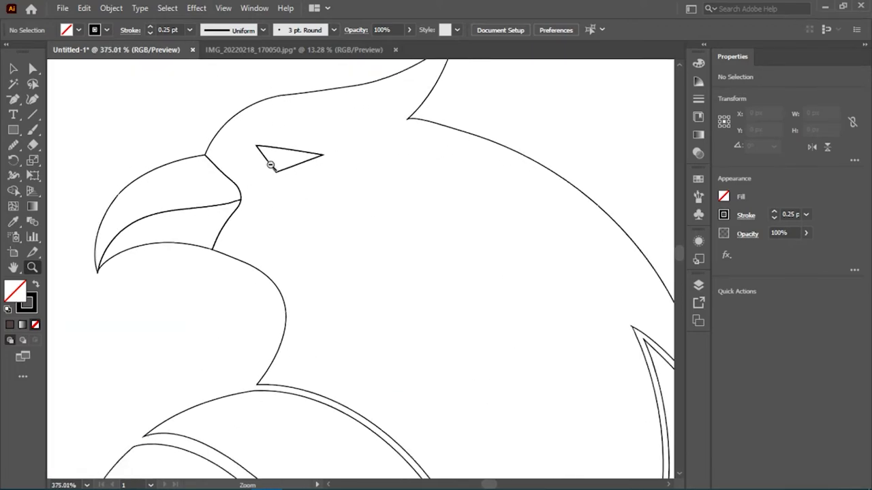
pyautogui.scroll(3, 312, 232)
pyautogui.scroll(-5, 313, 232)
pyautogui.scroll(-2, 335, 239)
pyautogui.scroll(1, 502, 298)
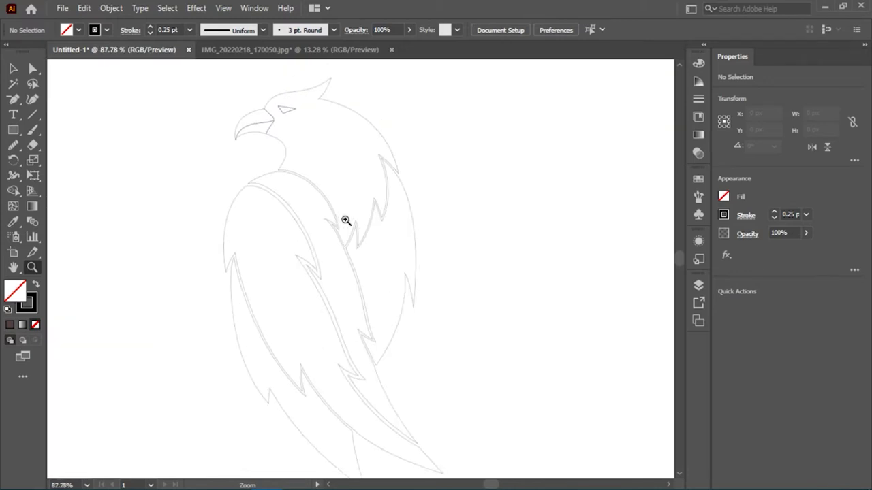
pyautogui.scroll(-2, 346, 223)
pyautogui.scroll(1, 412, 242)
pyautogui.scroll(1, 368, 170)
pyautogui.scroll(1, 341, 123)
pyautogui.scroll(3, 336, 119)
pyautogui.scroll(-2, 487, 153)
pyautogui.press('a')
pyautogui.click(237, 206)
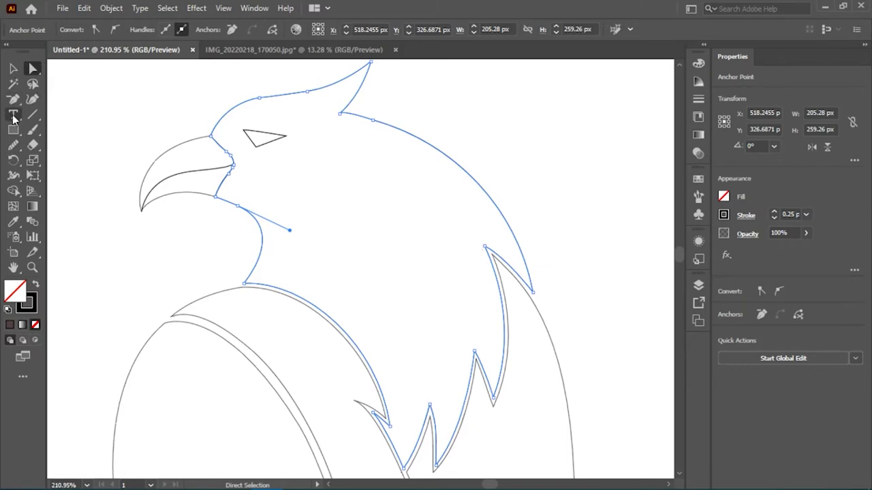
# Step: Fill the head-and-neck shape with a light blue from the Color Picker and zoom in on it
pyautogui.click(32, 98)
pyautogui.keyDown('shift'); pyautogui.click(94, 30); pyautogui.keyUp('shift')
pyautogui.moveTo(625, 187); pyautogui.dragTo(627, 176)
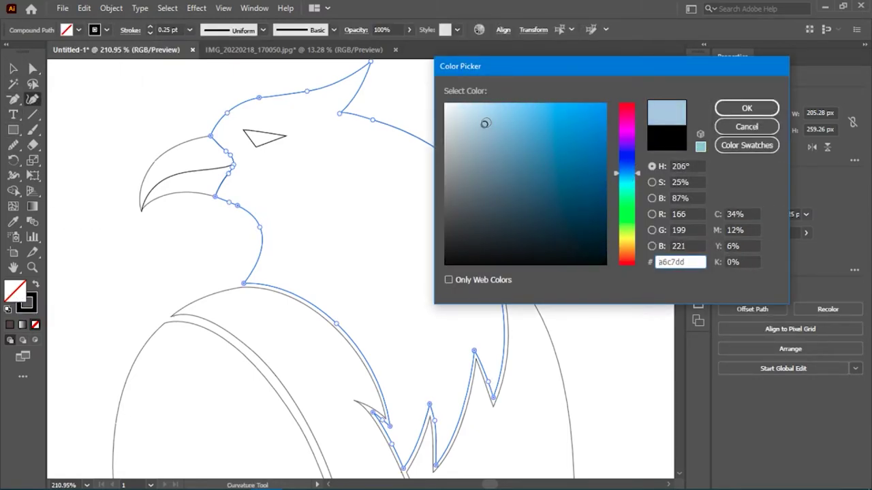
pyautogui.click(747, 108)
pyautogui.press('z')
pyautogui.keyDown('alt'); pyautogui.click(286, 171); pyautogui.keyUp('alt')
pyautogui.keyDown('alt'); pyautogui.click(525, 198); pyautogui.keyUp('alt')
# Step: Pen curved accent-line points up the blue neck's feather edge, with Fill set to None
pyautogui.click(698, 62)
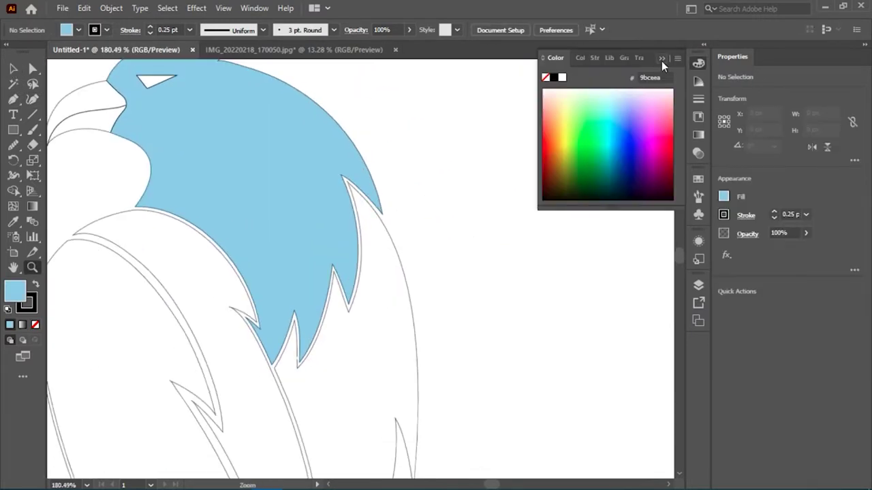
pyautogui.click(662, 60)
pyautogui.press('p')
pyautogui.scroll(2, 244, 106)
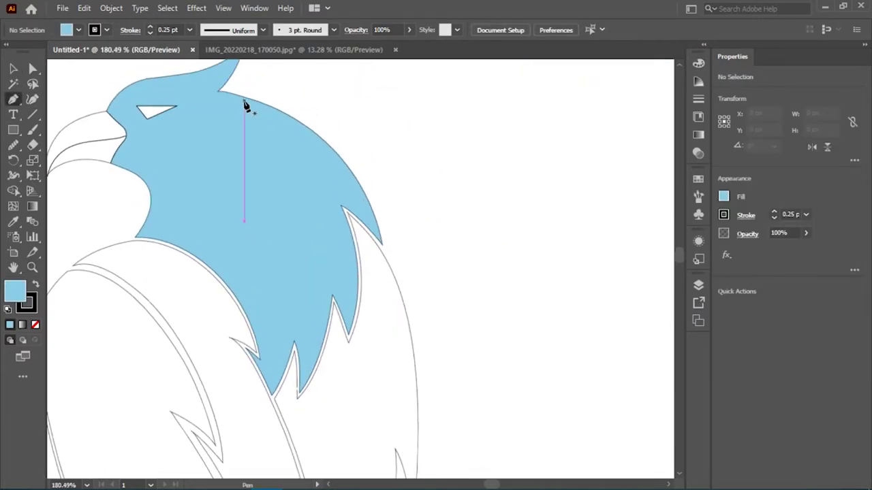
pyautogui.click(273, 386)
pyautogui.moveTo(292, 307); pyautogui.dragTo(290, 302)
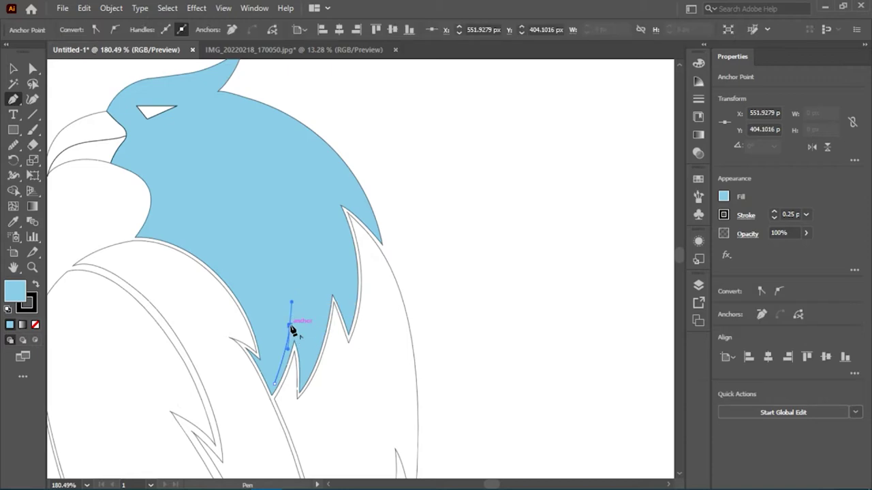
pyautogui.click(307, 357)
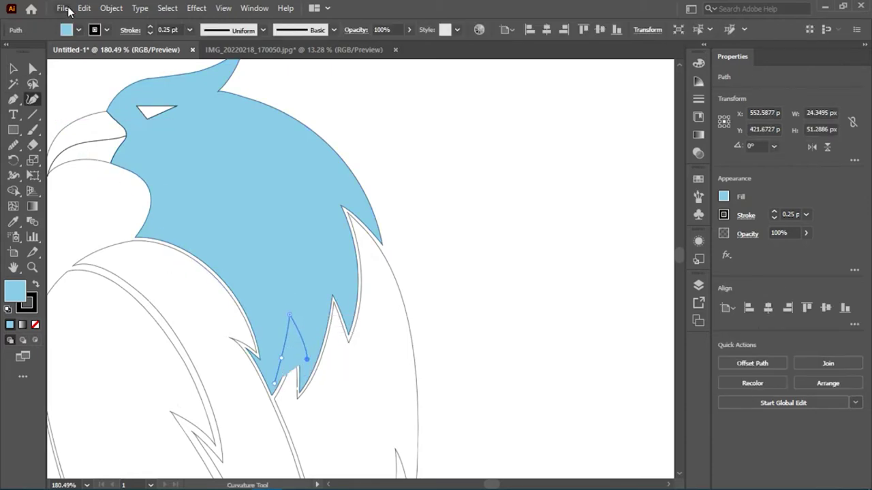
pyautogui.click(68, 29)
pyautogui.click(7, 45)
pyautogui.moveTo(327, 301); pyautogui.dragTo(324, 274)
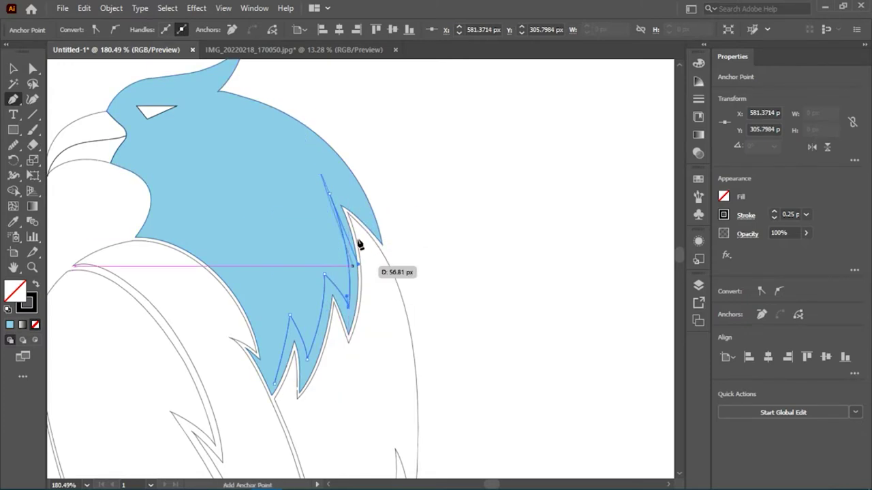
pyautogui.scroll(2, 347, 245)
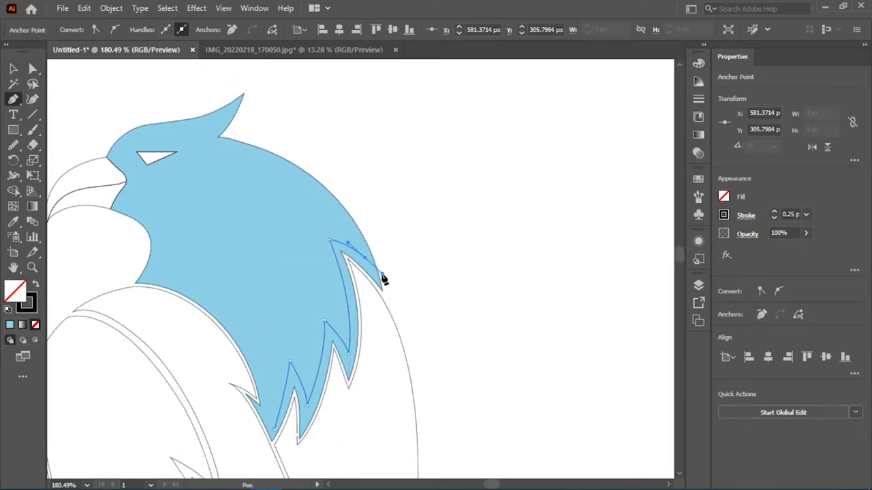
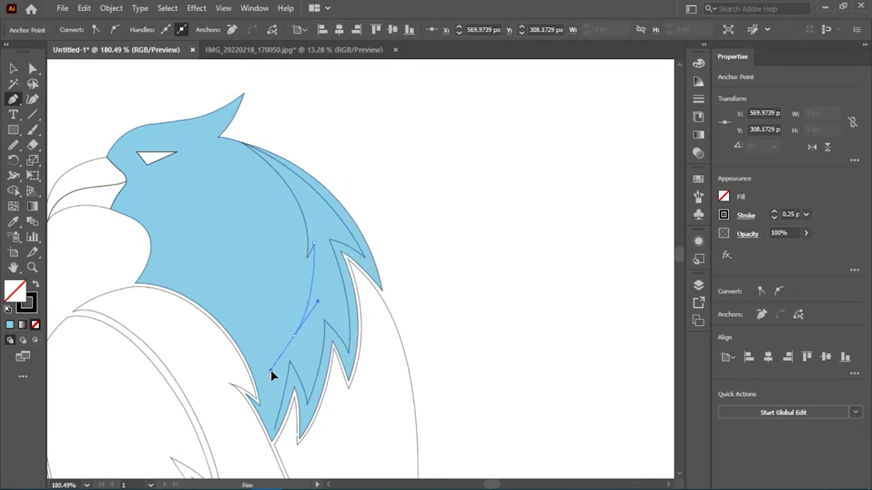
# Step: Place the lower feather tip anchors and remove an unneeded anchor from the outline
pyautogui.click(266, 412)
pyautogui.keyDown('ctrl'); pyautogui.click(295, 337); pyautogui.keyUp('ctrl')
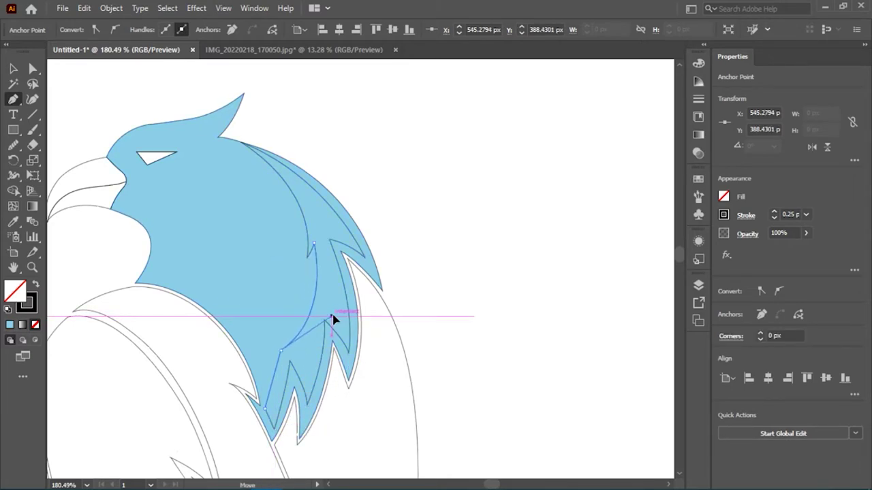
pyautogui.moveTo(262, 415); pyautogui.dragTo(271, 402)
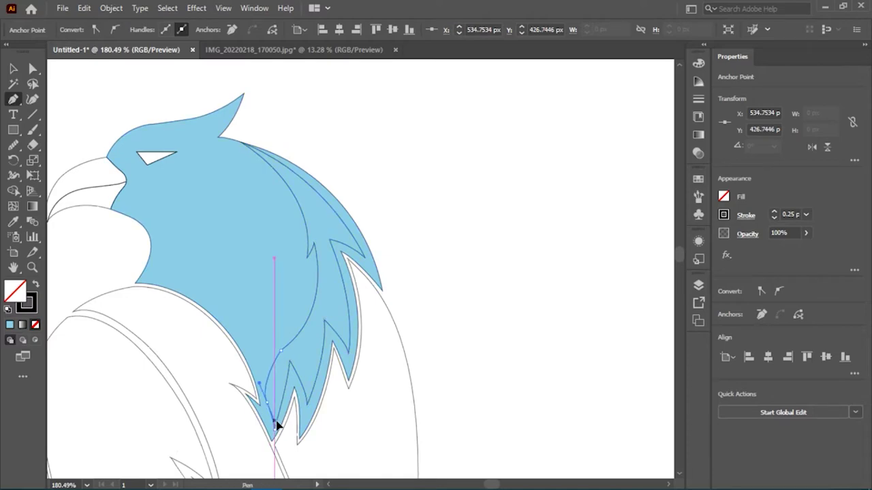
pyautogui.click(271, 382)
pyautogui.keyDown('ctrl'); pyautogui.click(284, 362); pyautogui.keyUp('ctrl')
pyautogui.scroll(5, 284, 361)
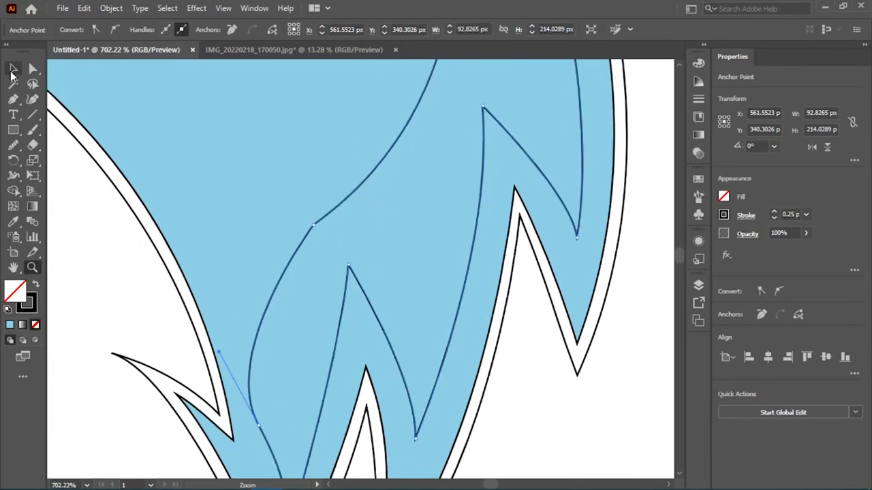
pyautogui.scroll(-1, 325, 309)
# Step: Reshape the left and inner feather spikes by moving anchors and flipping handles
pyautogui.click(219, 306)
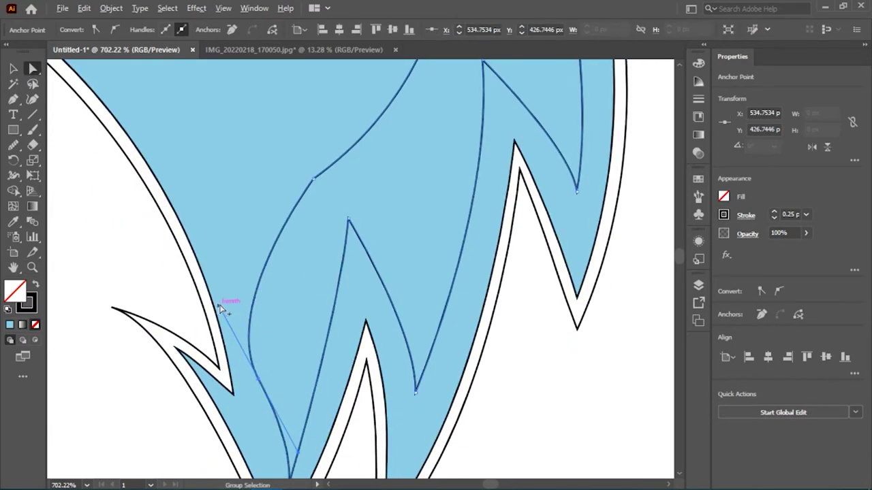
pyautogui.moveTo(219, 307); pyautogui.dragTo(317, 295)
pyautogui.scroll(-5, 304, 323)
pyautogui.scroll(3, 234, 196)
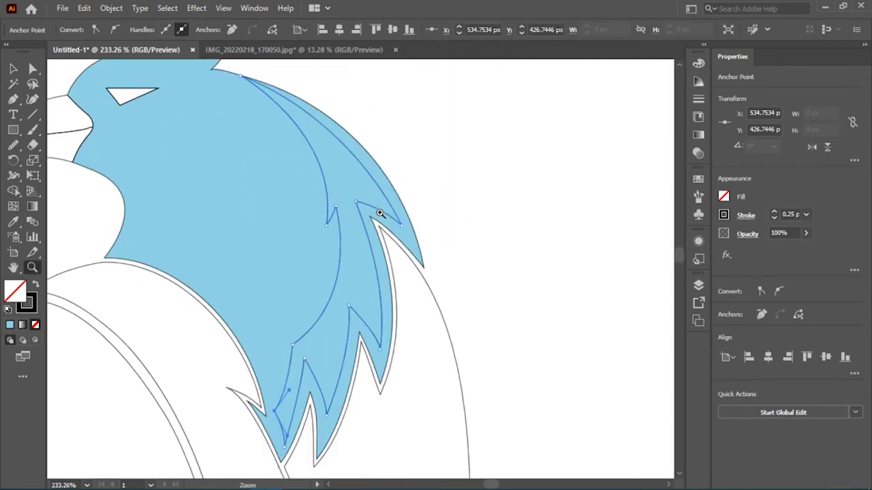
pyautogui.scroll(-3, 233, 197)
pyautogui.scroll(3, 195, 278)
pyautogui.scroll(3, 347, 282)
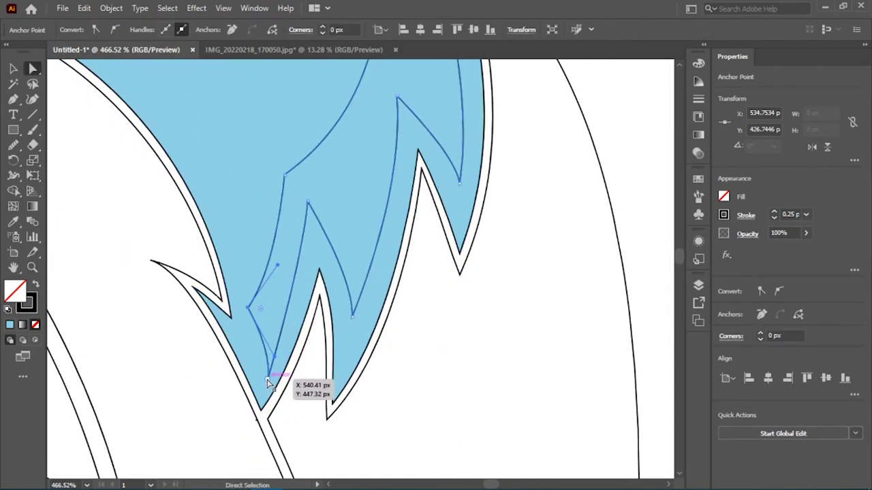
pyautogui.moveTo(268, 384); pyautogui.dragTo(264, 343)
pyautogui.moveTo(352, 314); pyautogui.dragTo(348, 330)
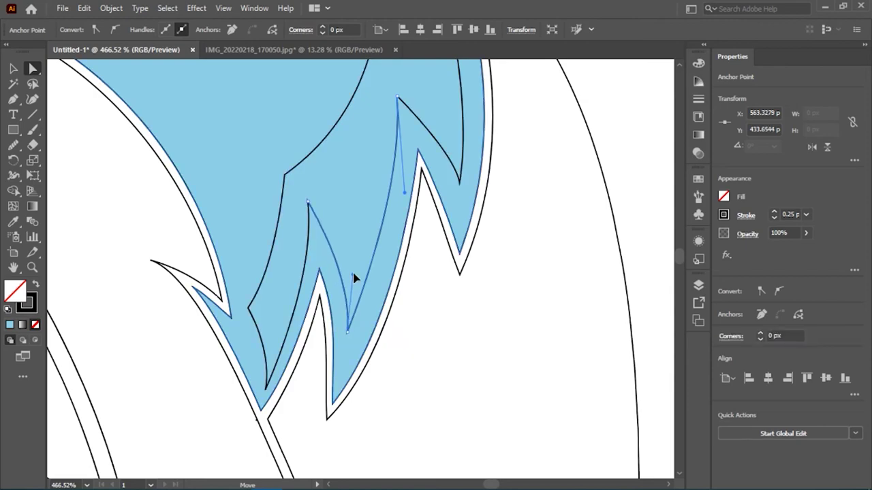
pyautogui.moveTo(259, 307); pyautogui.dragTo(257, 342)
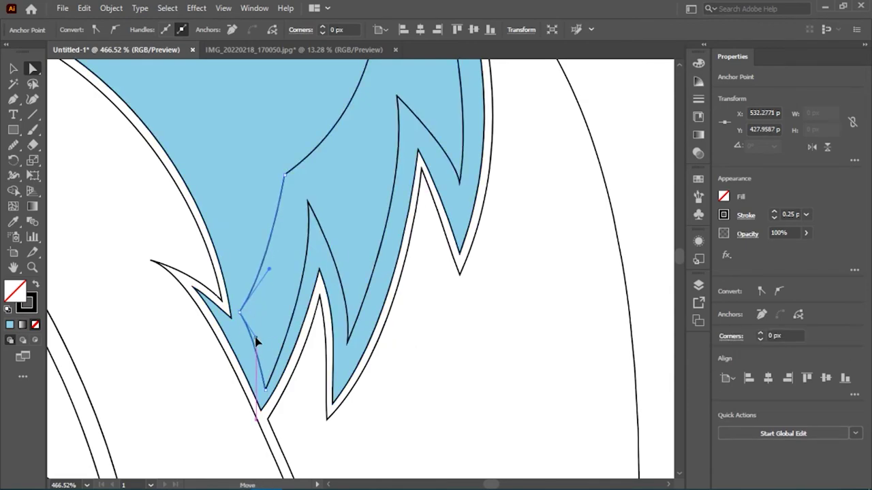
# Step: Nudge the upper spike anchors into place, then zoom out to the whole head
pyautogui.scroll(-4, 265, 159)
pyautogui.scroll(-2, 292, 179)
pyautogui.scroll(5, 293, 179)
pyautogui.moveTo(289, 255); pyautogui.dragTo(285, 277)
pyautogui.scroll(-2, 234, 243)
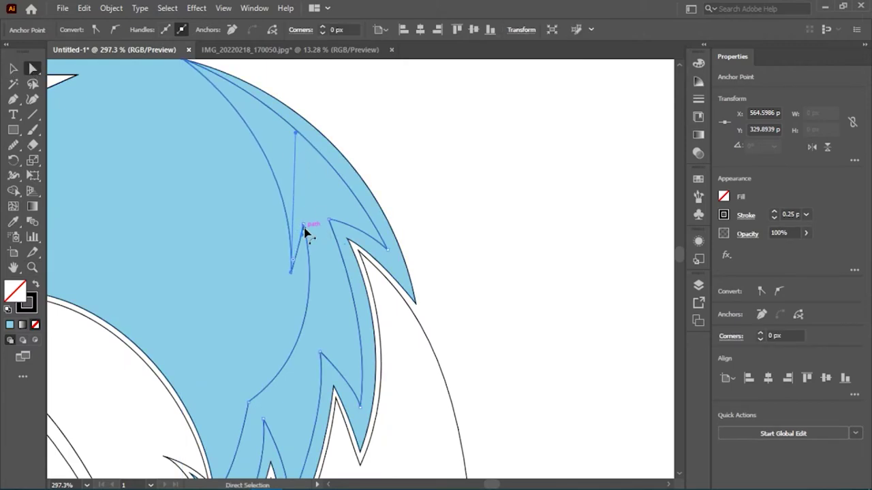
pyautogui.moveTo(304, 232)
pyautogui.mouseDown()
pyautogui.moveTo(312, 229)
pyautogui.moveTo(306, 248)
pyautogui.moveTo(311, 239)
pyautogui.mouseUp()
pyautogui.keyDown('alt'); pyautogui.click(143, 294); pyautogui.keyUp('alt')
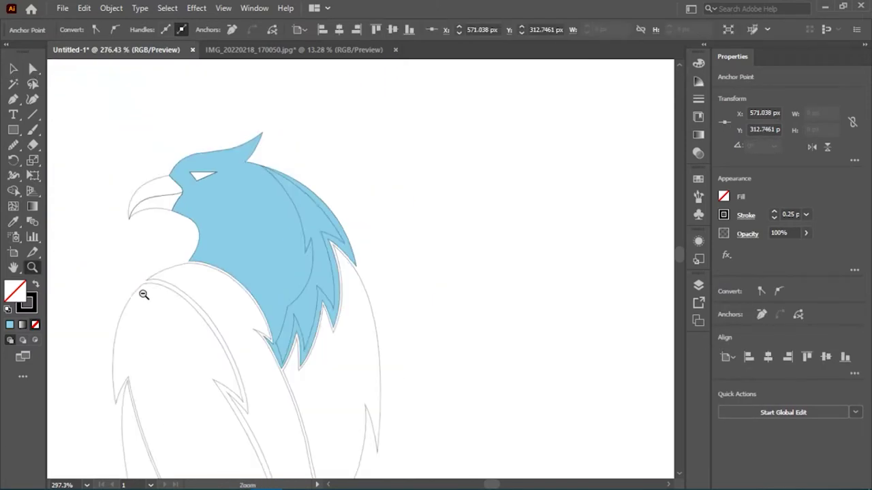
pyautogui.moveTo(143, 294); pyautogui.dragTo(169, 295)
# Step: Fill the feather shape with light blue 7dbee2 and set its stroke to None
pyautogui.doubleClick(15, 290)
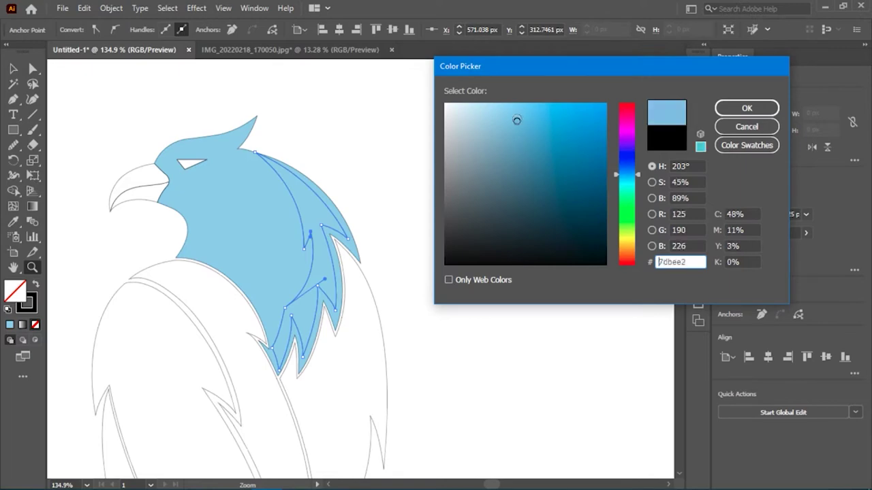
pyautogui.click(746, 108)
pyautogui.press('v')
pyautogui.scroll(-1, 374, 200)
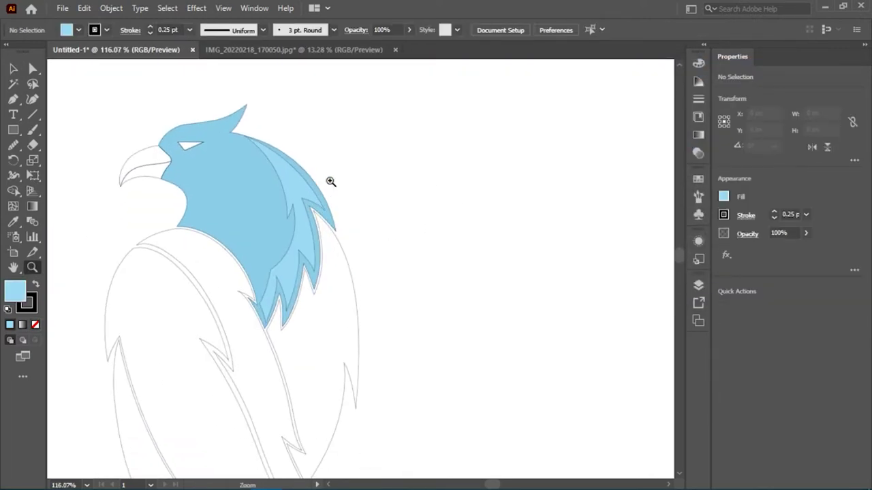
pyautogui.click(332, 181)
pyautogui.click(107, 30)
pyautogui.click(20, 55)
pyautogui.click(389, 173)
# Step: Zoom in on the neck feathers and reshape the feather's upper curve
pyautogui.press('z')
pyautogui.moveTo(389, 173); pyautogui.dragTo(401, 238)
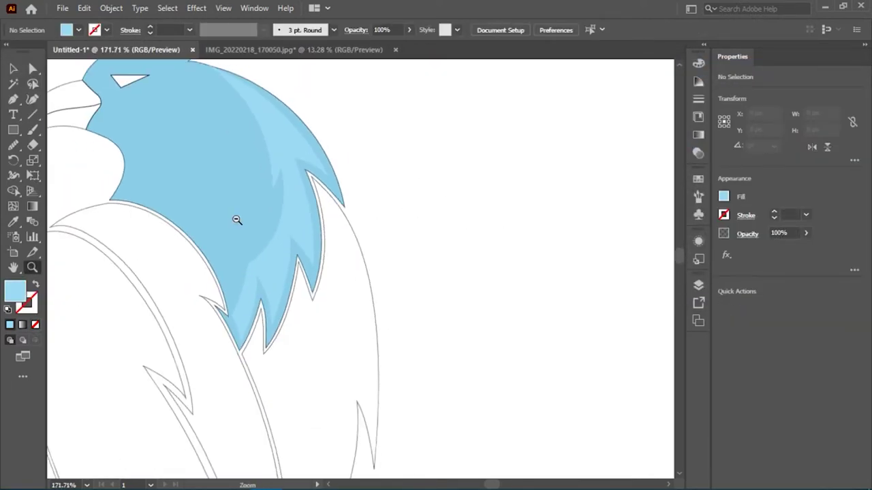
pyautogui.moveTo(235, 220); pyautogui.dragTo(272, 220)
pyautogui.click(106, 30)
pyautogui.press('v')
pyautogui.click(324, 196)
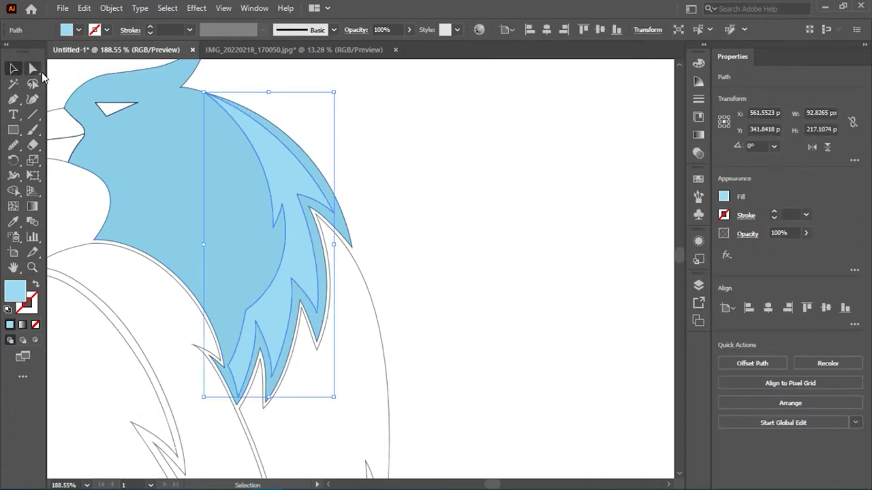
pyautogui.click(33, 68)
pyautogui.moveTo(32, 99); pyautogui.dragTo(68, 140)
# Step: Convert the feather's lower anchor to a smooth point and refine its inner edge
pyautogui.click(307, 175)
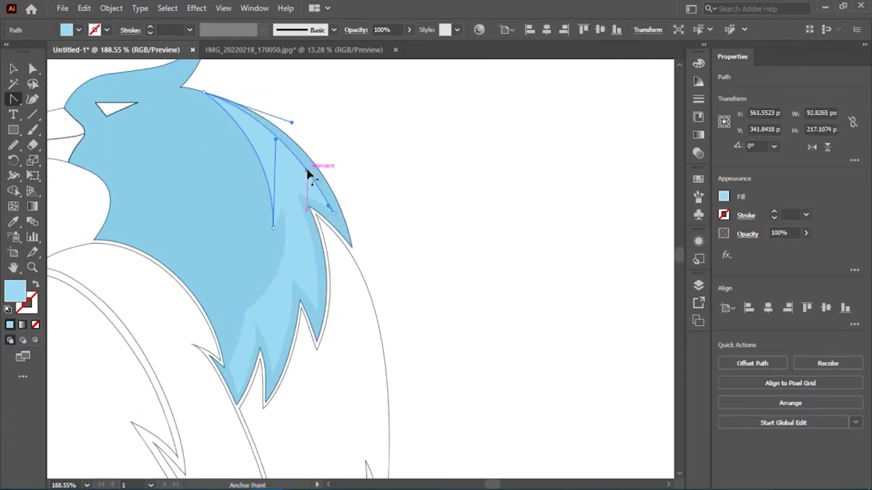
pyautogui.moveTo(273, 227); pyautogui.dragTo(288, 226)
pyautogui.scroll(-1, 286, 204)
pyautogui.moveTo(241, 339); pyautogui.dragTo(238, 368)
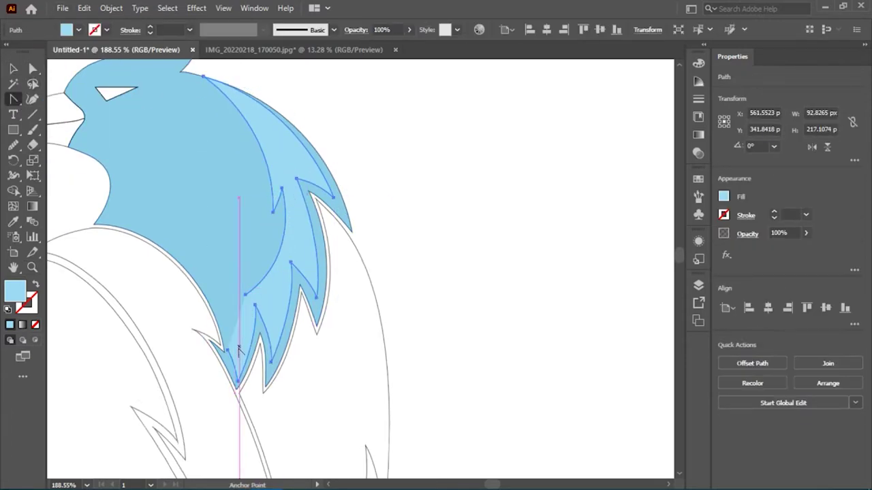
pyautogui.hotkey('ctrl', 'shift', 'a')
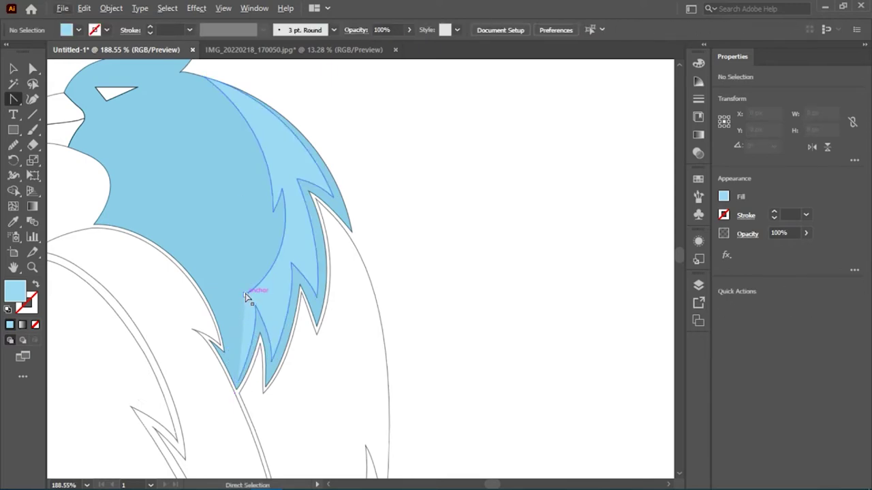
pyautogui.moveTo(248, 298); pyautogui.dragTo(239, 300)
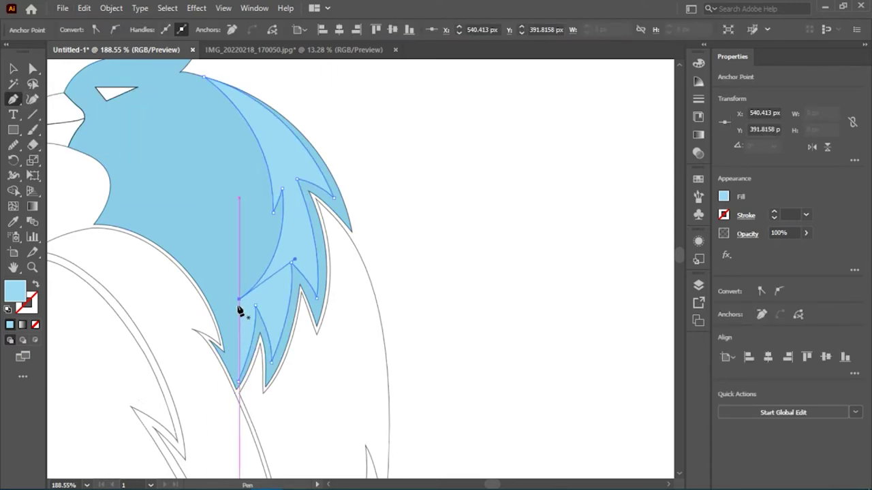
pyautogui.hotkey('ctrl', 'shift', 'a')
pyautogui.scroll(-3, 422, 279)
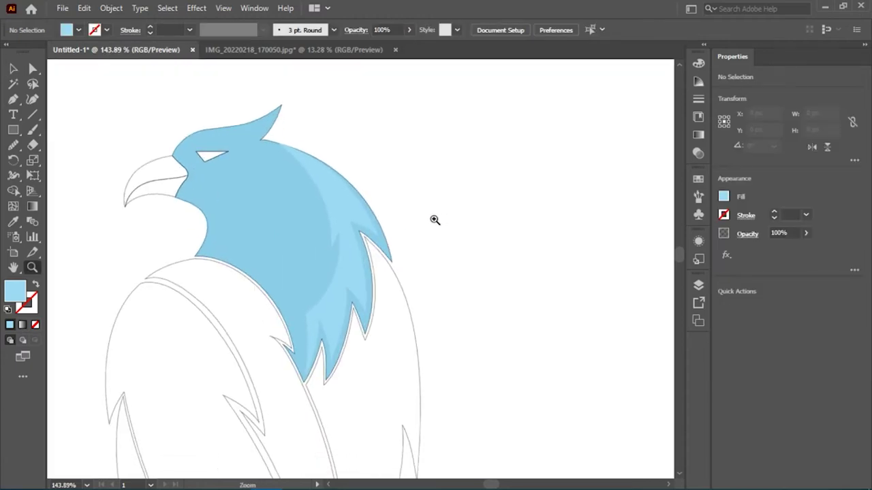
pyautogui.scroll(3, 381, 198)
pyautogui.scroll(-1, 348, 180)
pyautogui.scroll(-2, 368, 188)
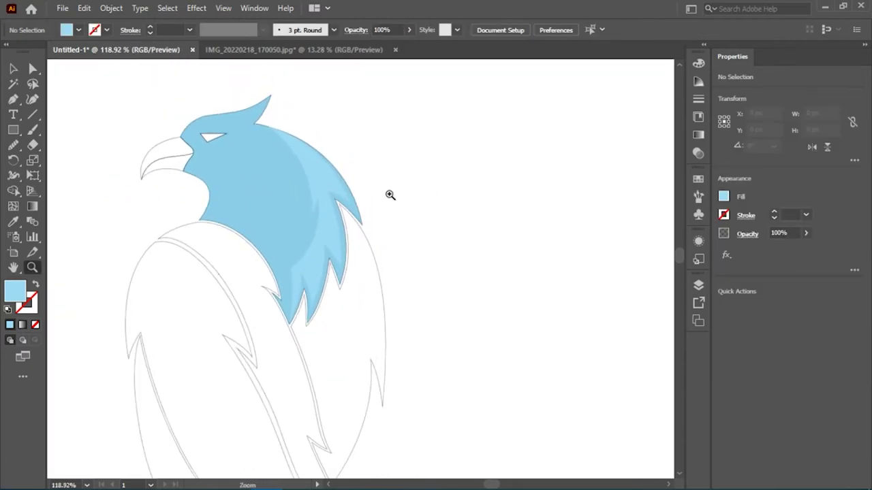
pyautogui.scroll(2, 360, 195)
pyautogui.scroll(1, 360, 195)
# Step: Draw a curved Pen path from the beak corner down the neck
pyautogui.press('p')
pyautogui.click(159, 166)
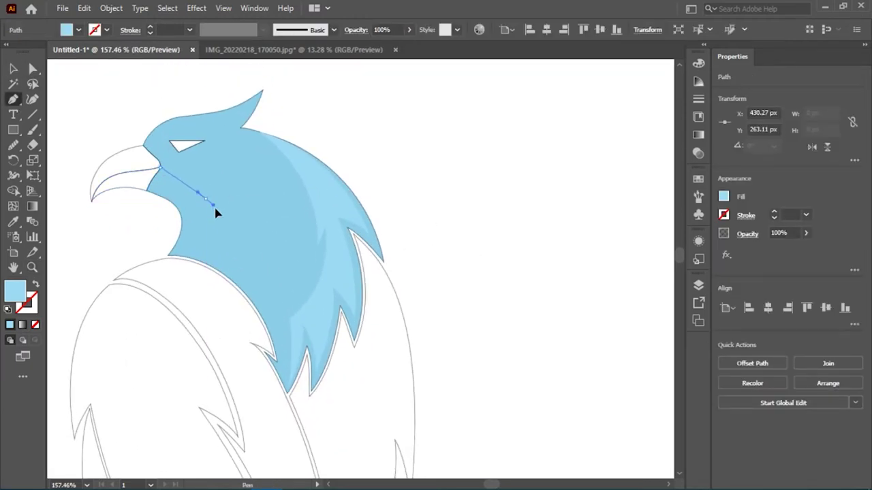
pyautogui.moveTo(205, 197); pyautogui.dragTo(225, 225)
pyautogui.click(79, 29)
pyautogui.click(7, 42)
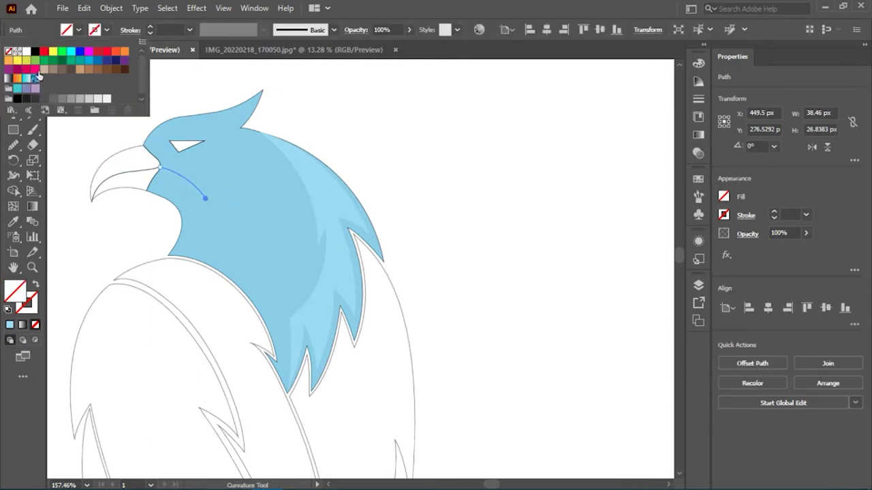
pyautogui.keyDown('ctrl'); pyautogui.click(207, 200); pyautogui.keyUp('ctrl')
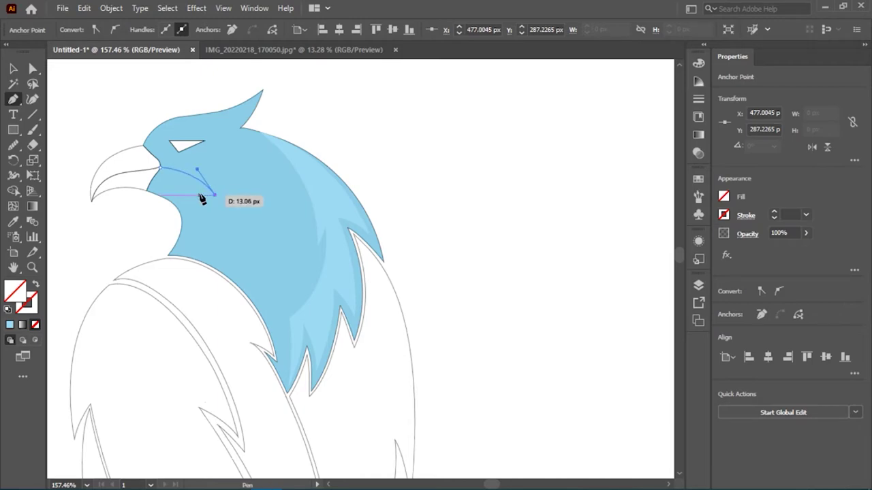
pyautogui.moveTo(260, 314); pyautogui.dragTo(260, 349)
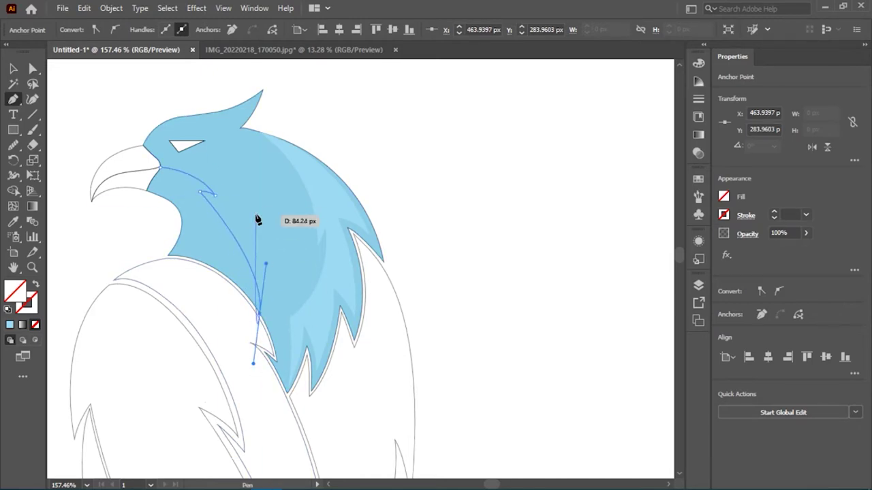
# Step: Give the dividing line a black stroke and adjust its anchor near the beak
pyautogui.click(106, 29)
pyautogui.click(41, 53)
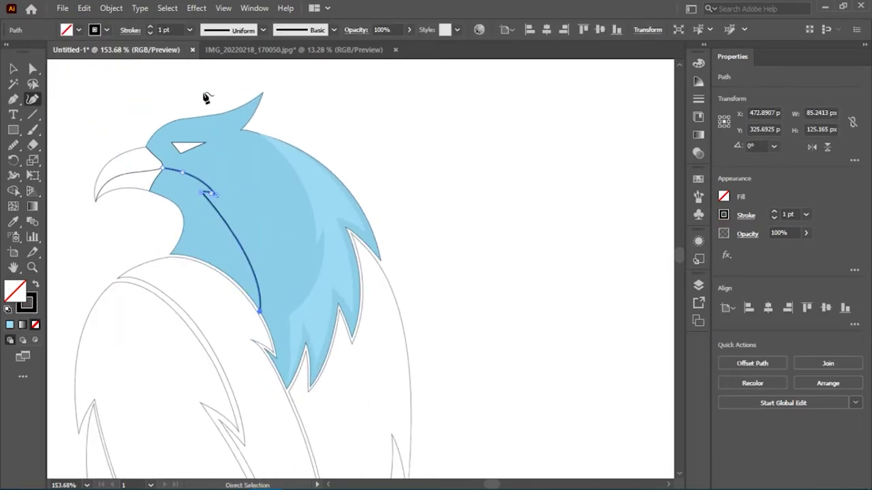
pyautogui.scroll(-3, 91, 113)
pyautogui.hotkey('ctrl', 'a')
pyautogui.hotkey('ctrl', 'shift', 'a')
pyautogui.scroll(4, 238, 206)
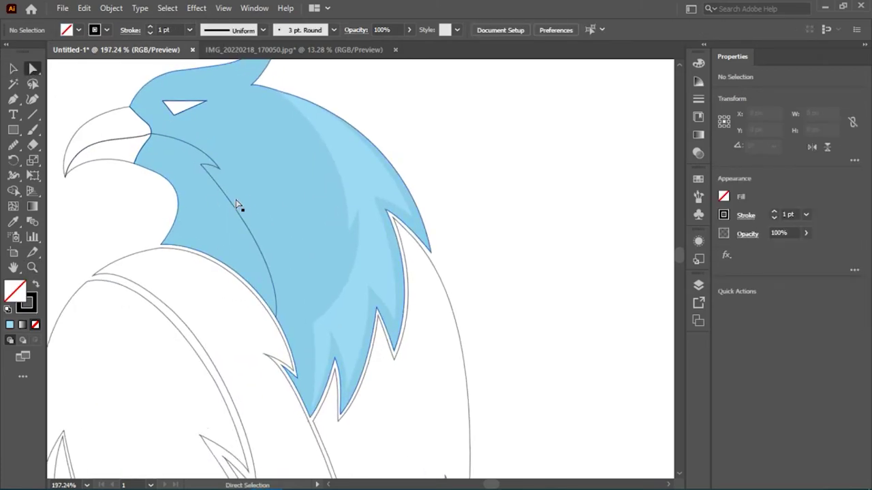
pyautogui.moveTo(220, 167)
pyautogui.mouseDown()
pyautogui.moveTo(204, 169)
pyautogui.moveTo(219, 179)
pyautogui.mouseUp()
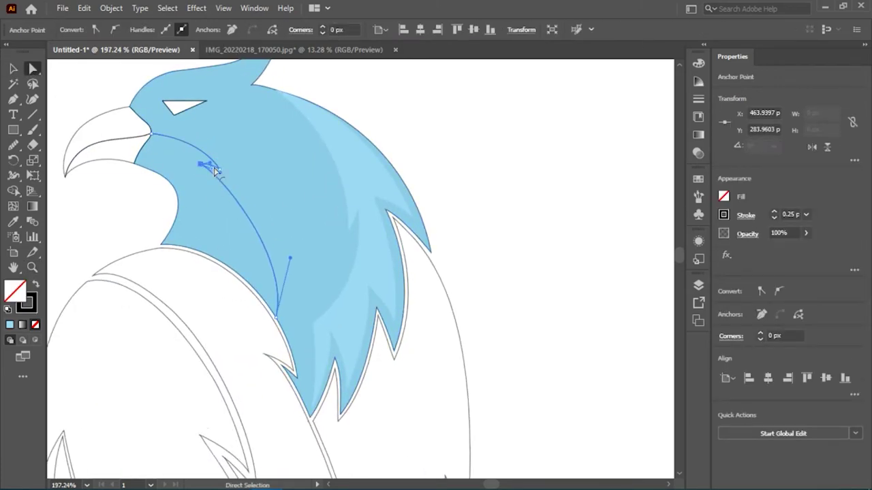
pyautogui.click(217, 174)
# Step: Select the blue head and feather shapes and switch to Shape Builder
pyautogui.scroll(1, 308, 227)
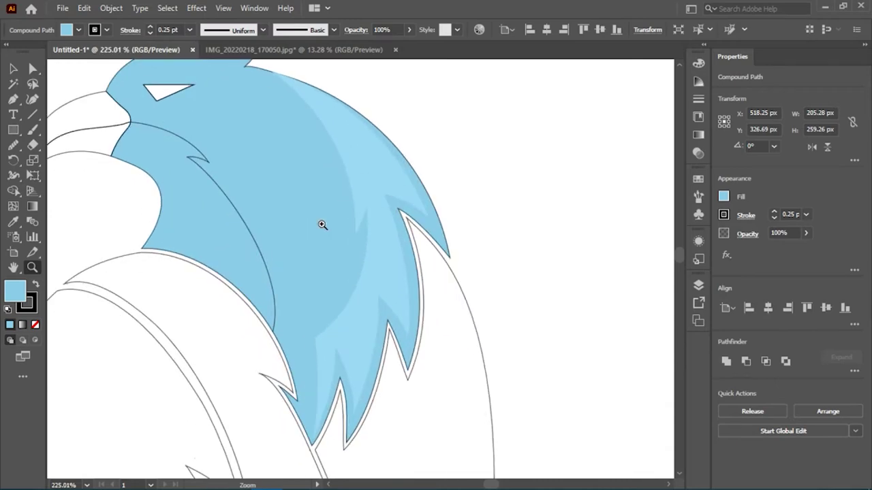
pyautogui.hotkey('ctrl', 'shift', 'a')
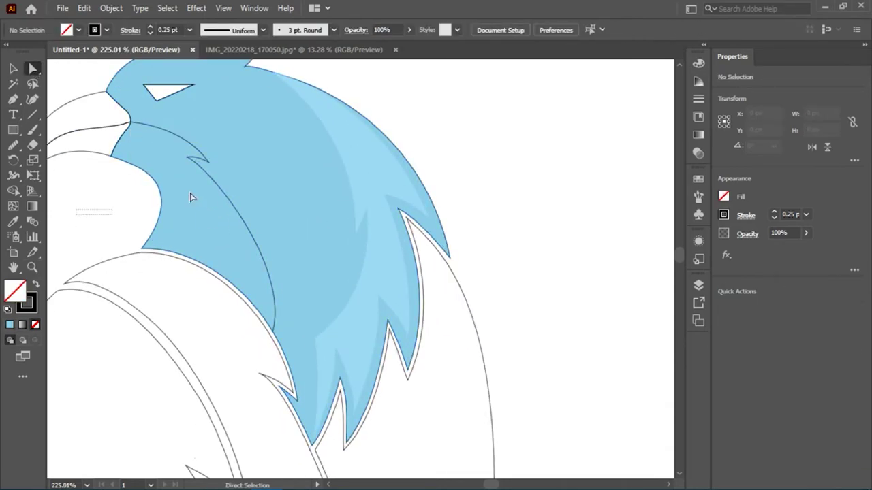
pyautogui.click(191, 198)
pyautogui.hotkey('shift', 'm')
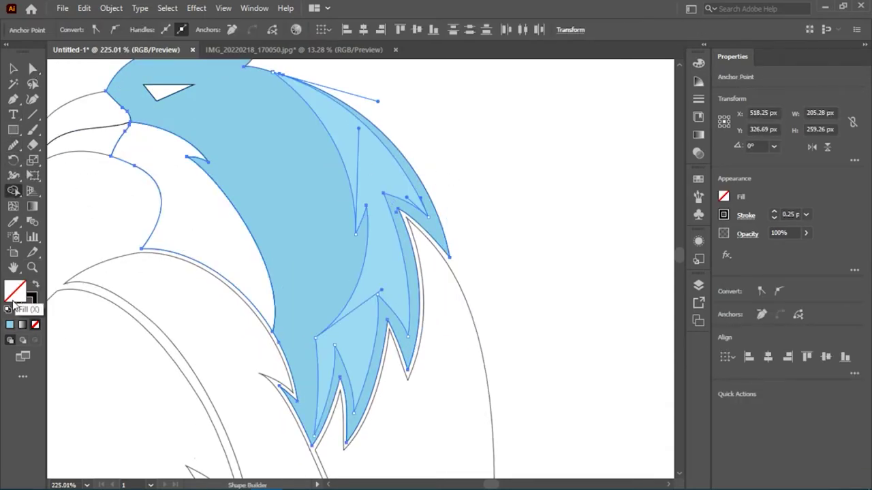
# Step: Apply the sampled blue to the split shapes and recolour the rear head feather deeper blue
pyautogui.click(13, 222)
pyautogui.click(292, 171)
pyautogui.doubleClick(15, 292)
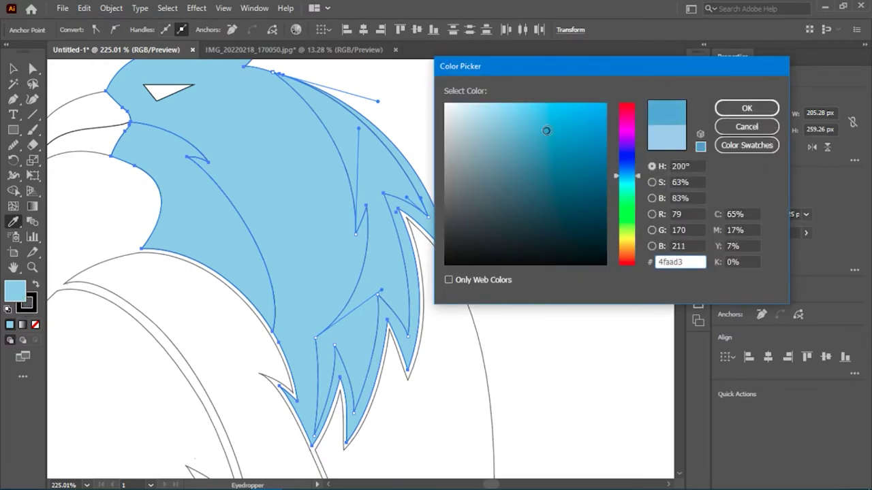
pyautogui.click(747, 108)
pyautogui.press('v')
pyautogui.click(184, 204)
pyautogui.doubleClick(15, 291)
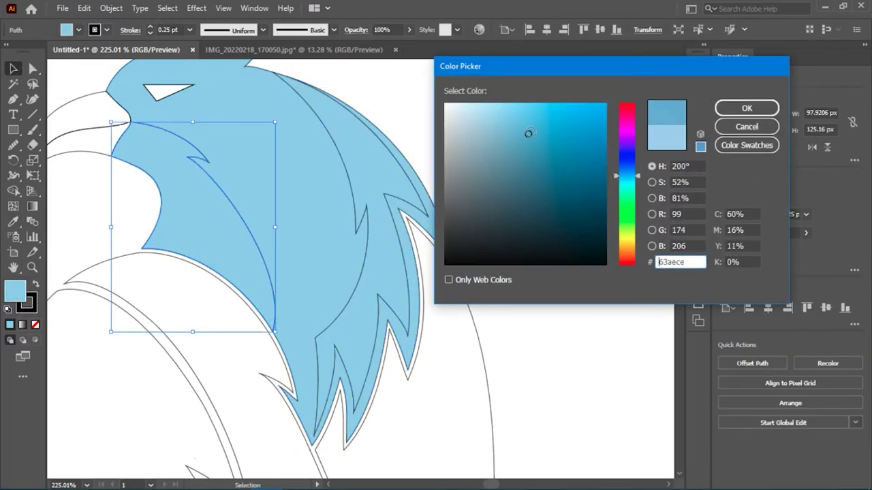
pyautogui.click(747, 108)
# Step: Fill the neck piece with a darker teal blue
pyautogui.scroll(-3, 502, 182)
pyautogui.click(370, 200)
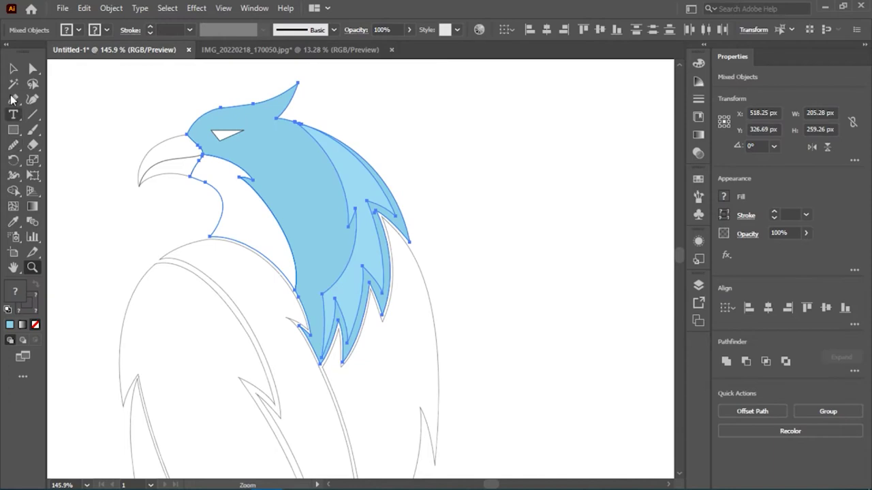
pyautogui.click(13, 68)
pyautogui.click(224, 204)
pyautogui.doubleClick(14, 291)
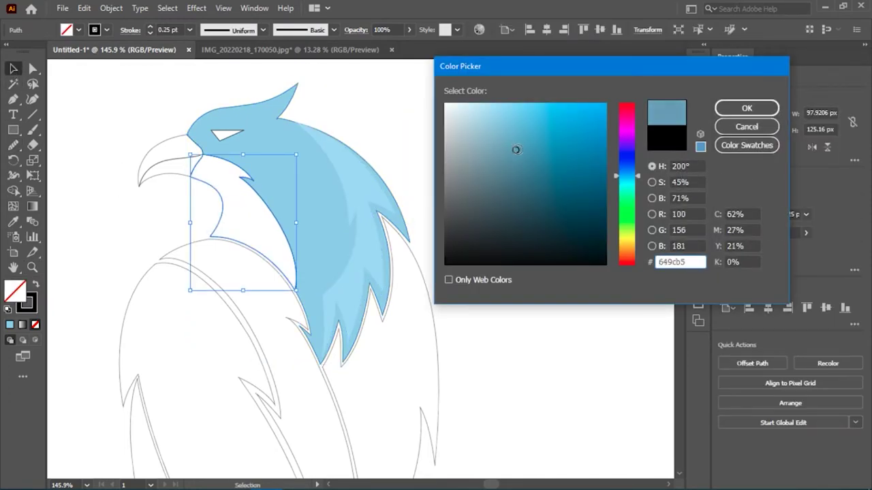
pyautogui.press('Return')
# Step: Fill the upper beak light grey and the lower beak a darker grey
pyautogui.scroll(2, 425, 181)
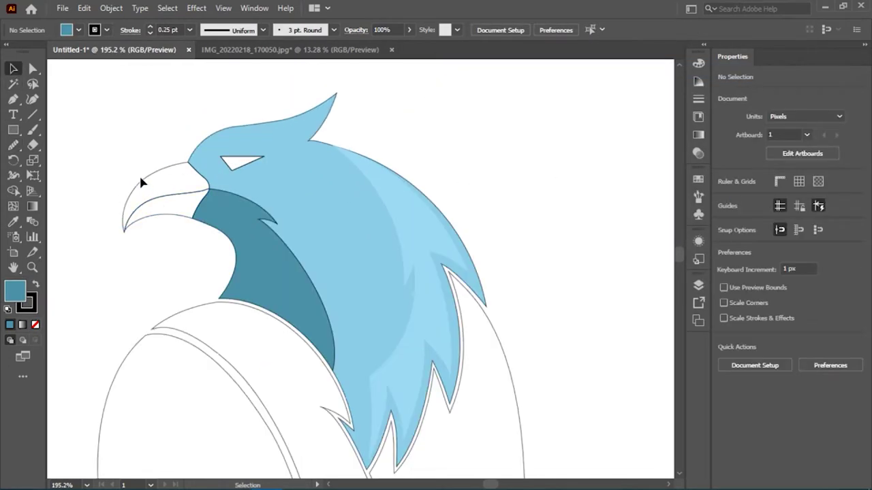
pyautogui.click(139, 175)
pyautogui.doubleClick(16, 291)
pyautogui.press('Return')
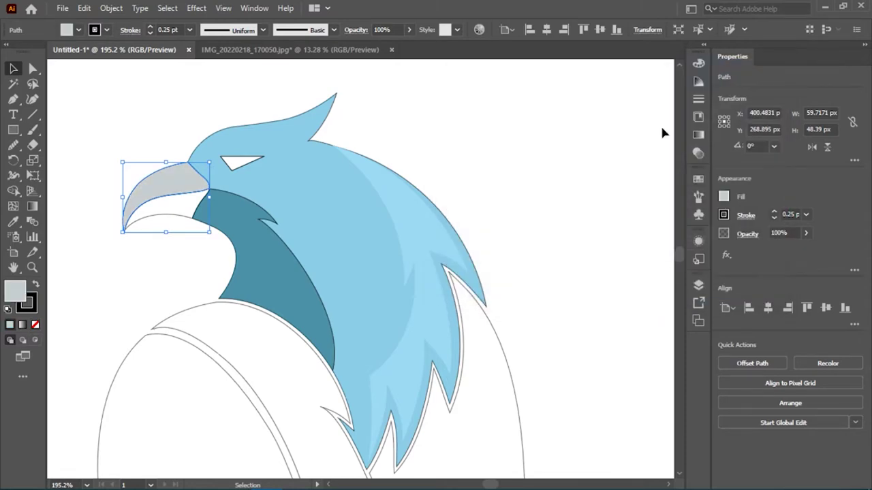
pyautogui.click(175, 218)
pyautogui.doubleClick(15, 291)
pyautogui.press('Return')
pyautogui.click(517, 154)
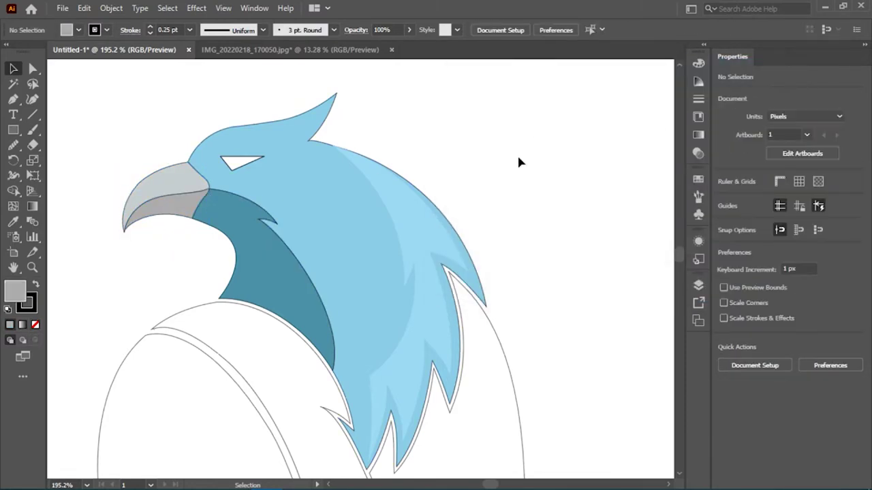
pyautogui.scroll(-3, 517, 153)
# Step: Give the neck a diagonal two-stop gradient from teal to light blue sampled from the head
pyautogui.click(15, 70)
pyautogui.click(273, 197)
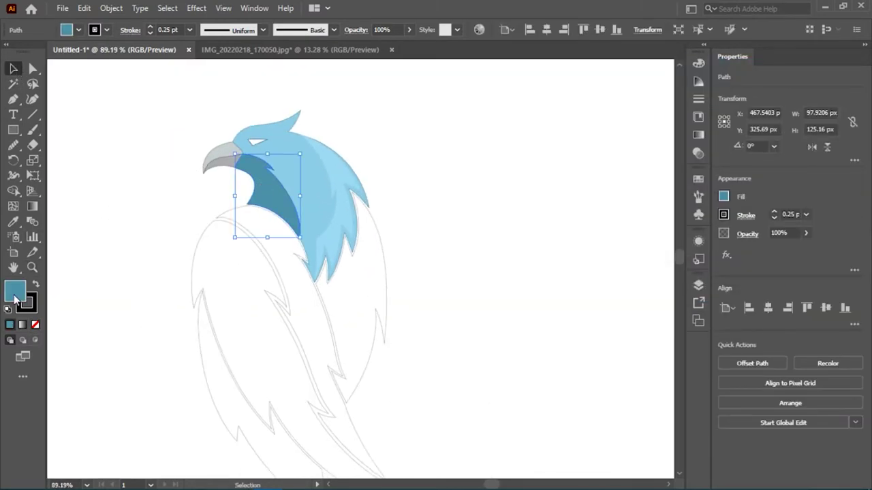
pyautogui.doubleClick(32, 206)
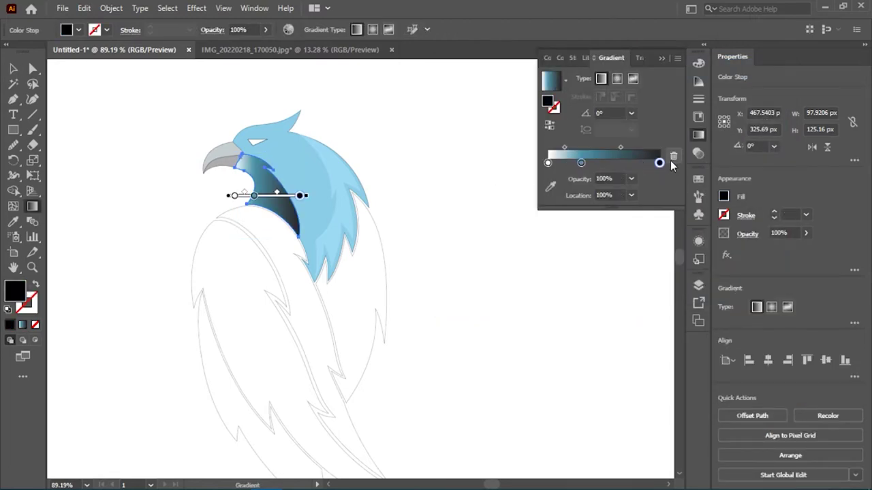
pyautogui.click(673, 158)
pyautogui.click(660, 162)
pyautogui.click(551, 186)
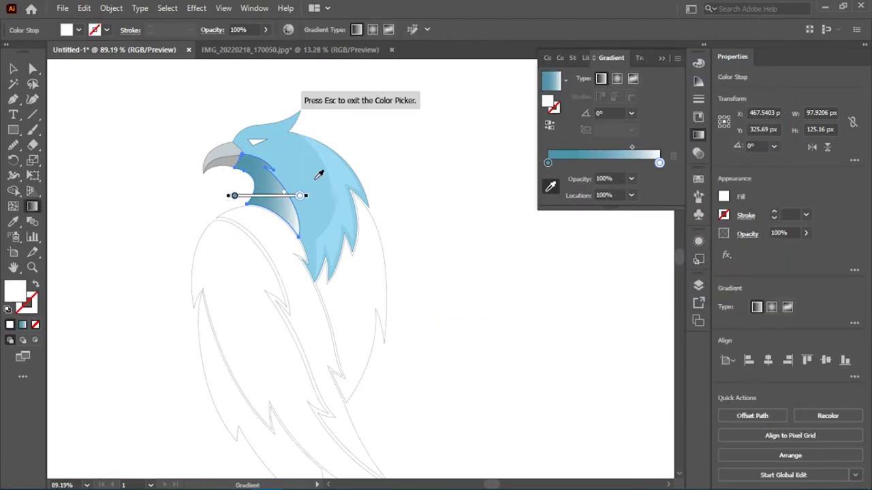
pyautogui.click(319, 175)
pyautogui.moveTo(216, 115); pyautogui.dragTo(264, 237)
# Step: Review the neck gradient, zooming out to the whole bird and back in on the head
pyautogui.press('v')
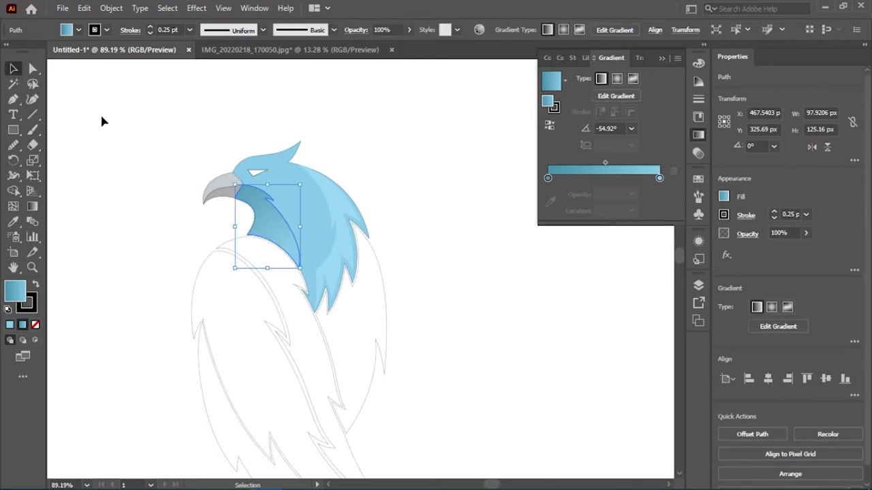
pyautogui.scroll(5, 234, 214)
pyautogui.press('a')
pyautogui.press('v')
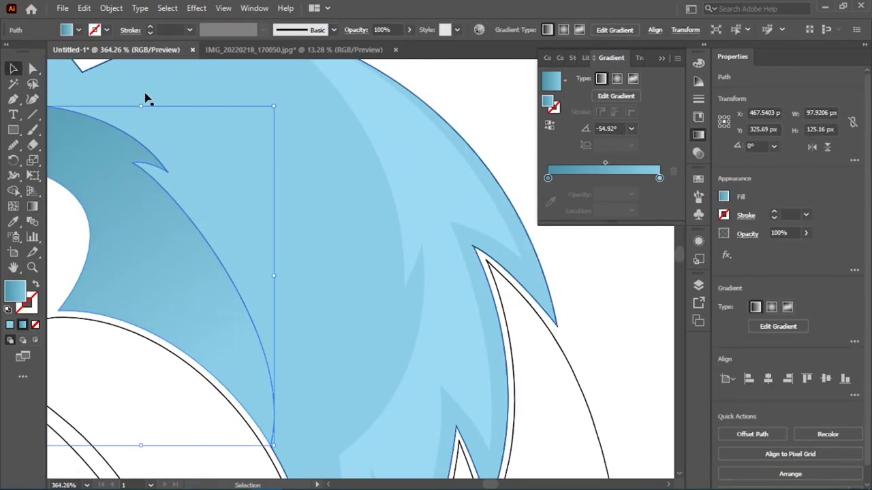
pyautogui.hotkey('ctrl', '0')
pyautogui.hotkey('ctrl', 'shift', 'a')
pyautogui.press('z')
pyautogui.moveTo(234, 198); pyautogui.dragTo(286, 204)
# Step: Select the beak and check its fill colour options
pyautogui.press('v')
pyautogui.click(195, 156)
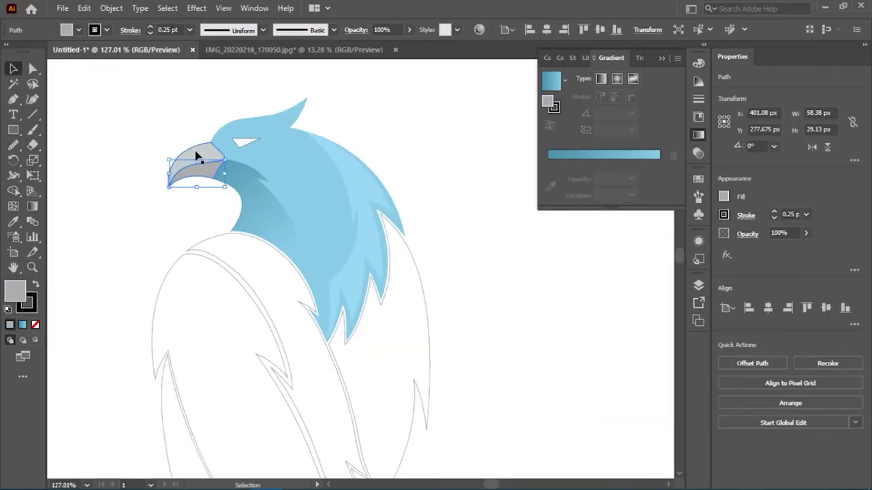
pyautogui.click(78, 30)
pyautogui.press('Escape')
pyautogui.hotkey('ctrl', 'shift', 'a')
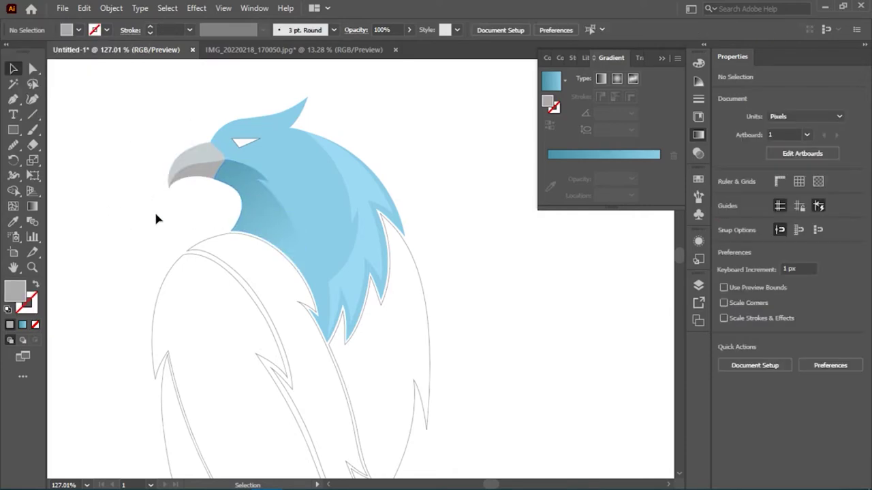
# Step: Zoom in on the eye and select the white eye triangle
pyautogui.press('z')
pyautogui.moveTo(413, 195); pyautogui.dragTo(176, 185)
pyautogui.press('v')
pyautogui.click(232, 140)
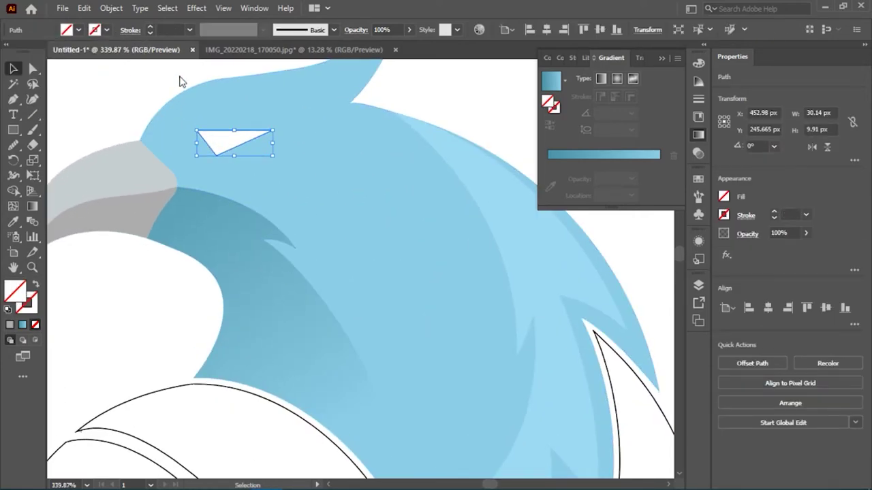
pyautogui.hotkey('ctrl', 'shift', 'a')
# Step: Zoom back out to the head and select the light-blue wing feather shape
pyautogui.press('z')
pyautogui.moveTo(179, 81); pyautogui.dragTo(140, 158)
pyautogui.press('v')
pyautogui.click(335, 210)
pyautogui.press('p')
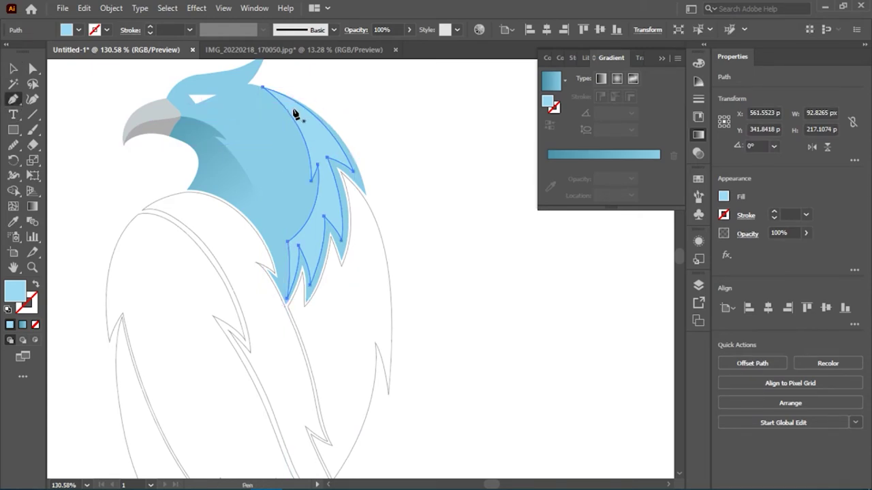
pyautogui.hotkey('ctrl', 'shift', 'a')
# Step: Start a new curved feather path inside the light-blue wing, with its fill set to None
pyautogui.moveTo(312, 150)
pyautogui.mouseDown()
pyautogui.moveTo(318, 140)
pyautogui.moveTo(175, 160)
pyautogui.mouseUp()
pyautogui.press('z')
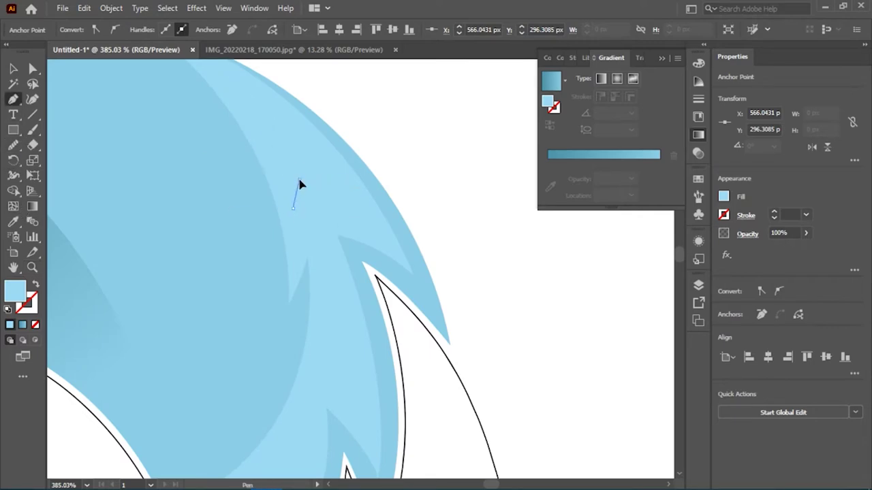
pyautogui.moveTo(301, 184)
pyautogui.mouseDown()
pyautogui.moveTo(329, 234)
pyautogui.moveTo(327, 274)
pyautogui.mouseUp()
pyautogui.scroll(-2, 313, 205)
pyautogui.scroll(-2, 328, 273)
pyautogui.click(306, 288)
pyautogui.hotkey('shift', '`')
pyautogui.click(66, 29)
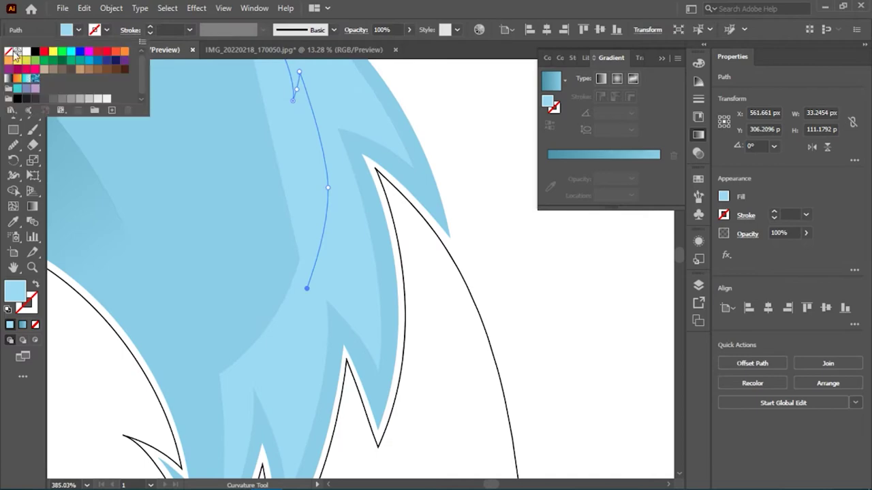
pyautogui.click(9, 56)
# Step: Continue the path from its top end, curving the outer edge to a pointed tip
pyautogui.click(14, 100)
pyautogui.scroll(4, 260, 137)
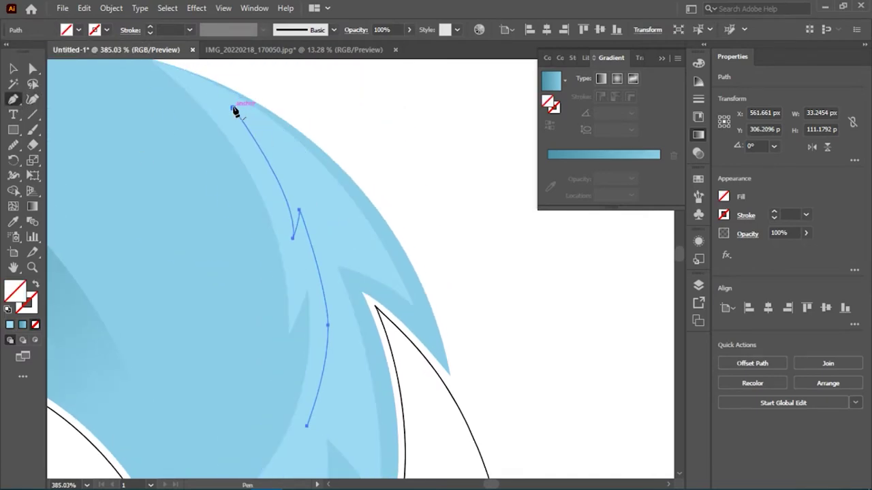
pyautogui.click(234, 111)
pyautogui.moveTo(379, 267); pyautogui.dragTo(409, 288)
pyautogui.moveTo(351, 214); pyautogui.dragTo(326, 215)
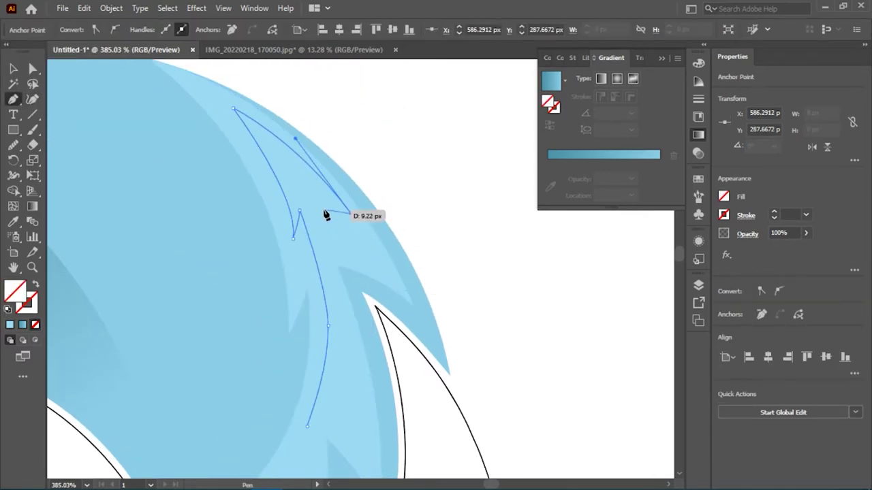
pyautogui.scroll(-2, 327, 246)
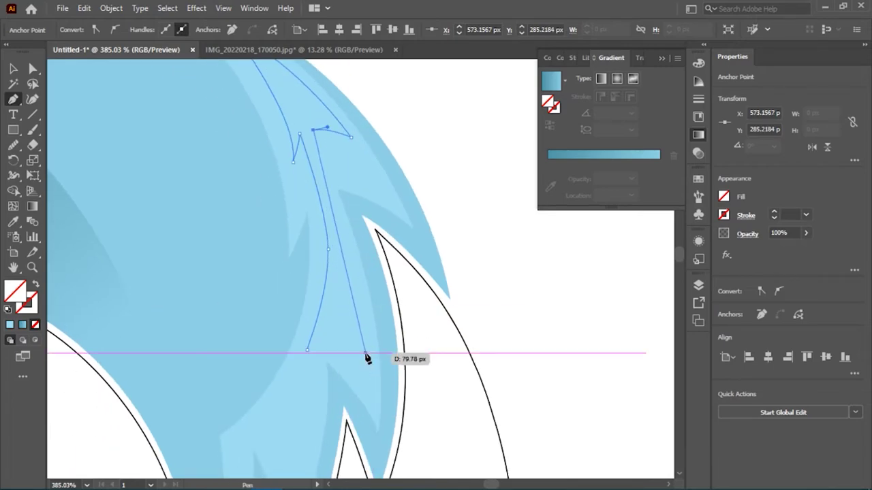
pyautogui.moveTo(372, 353)
pyautogui.mouseDown()
pyautogui.moveTo(380, 441)
pyautogui.moveTo(376, 394)
pyautogui.mouseUp()
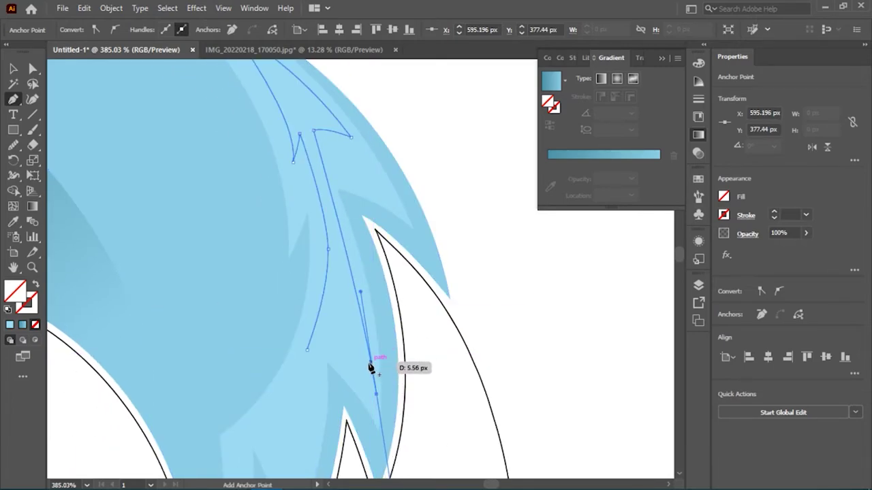
pyautogui.scroll(-2, 371, 368)
# Step: Curve the feather's inner edge into a barb and complete the outline
pyautogui.press('a')
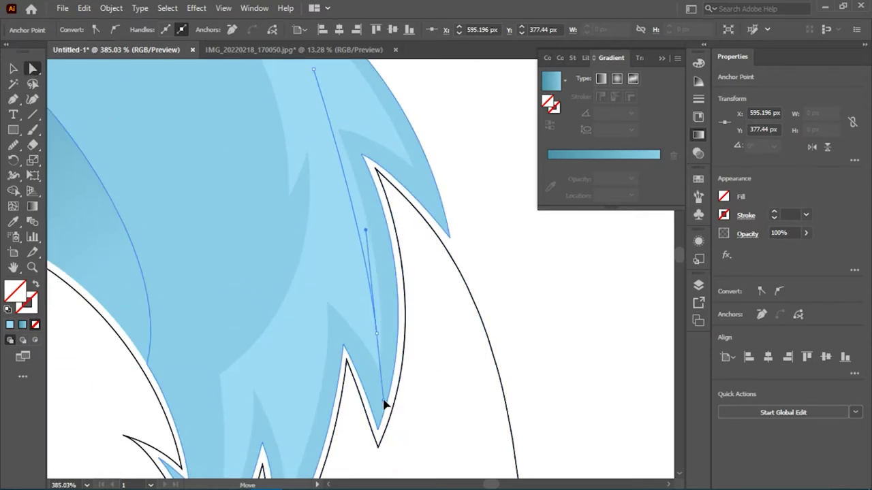
pyautogui.scroll(4, 384, 405)
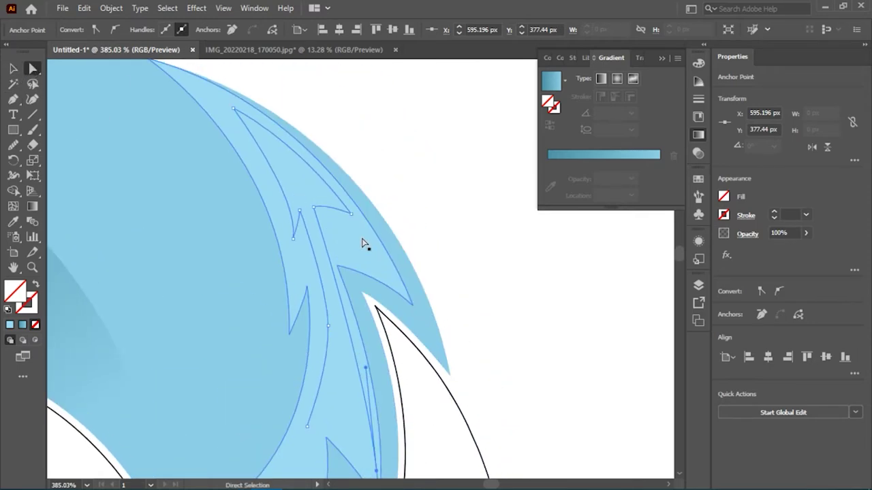
pyautogui.scroll(-5, 363, 244)
pyautogui.press('p')
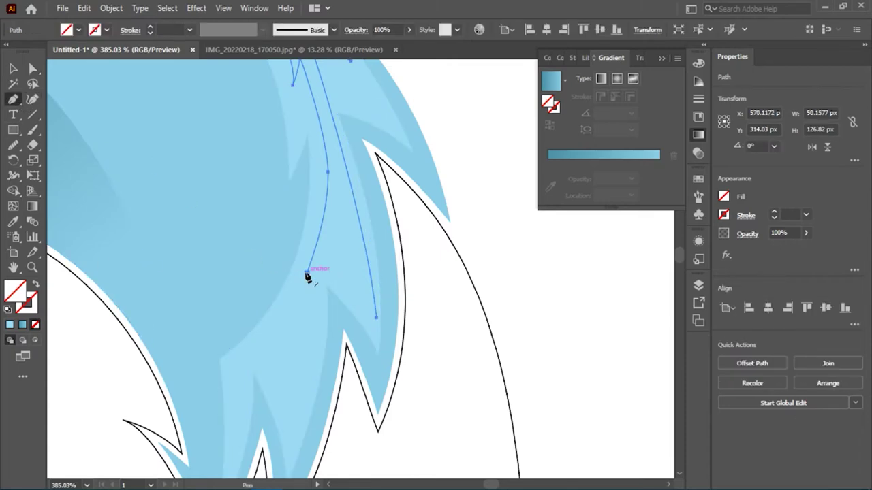
pyautogui.moveTo(307, 274); pyautogui.dragTo(275, 283)
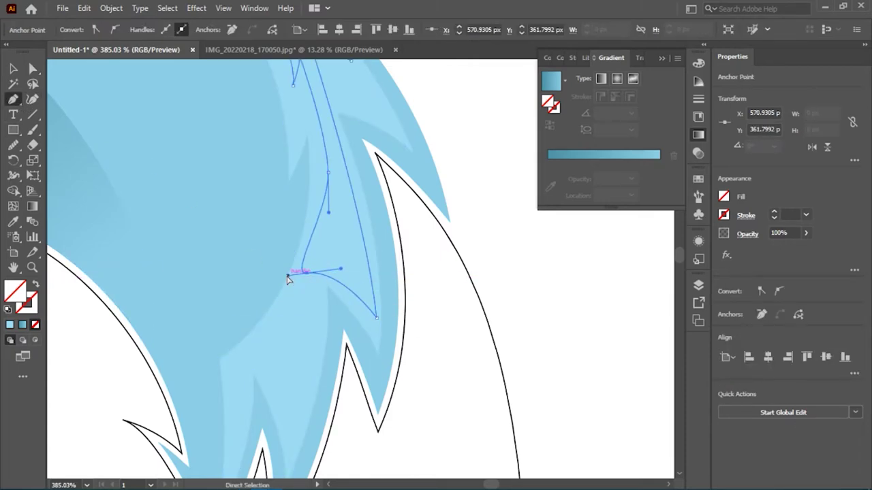
pyautogui.moveTo(304, 274)
pyautogui.mouseDown()
pyautogui.moveTo(332, 292)
pyautogui.moveTo(334, 277)
pyautogui.mouseUp()
pyautogui.keyDown('ctrl'); pyautogui.click(324, 248); pyautogui.keyUp('ctrl')
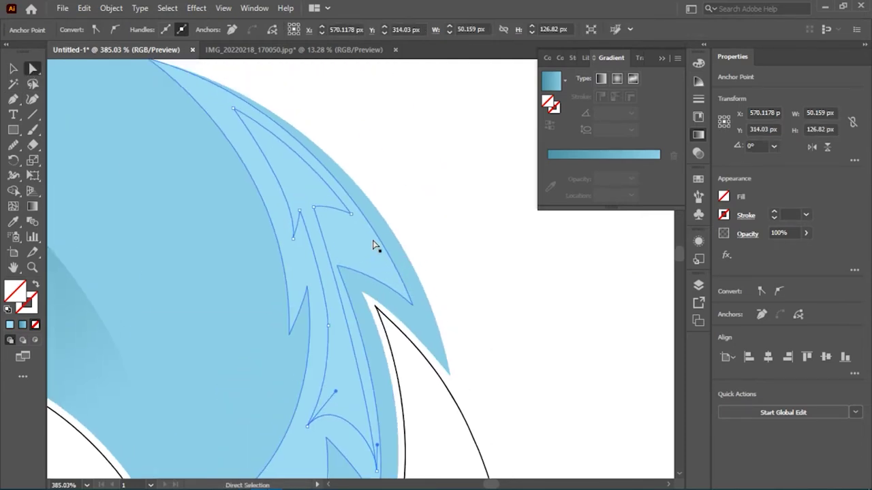
pyautogui.scroll(3, 371, 245)
# Step: Fill the new feather shape with a pale blue
pyautogui.doubleClick(17, 297)
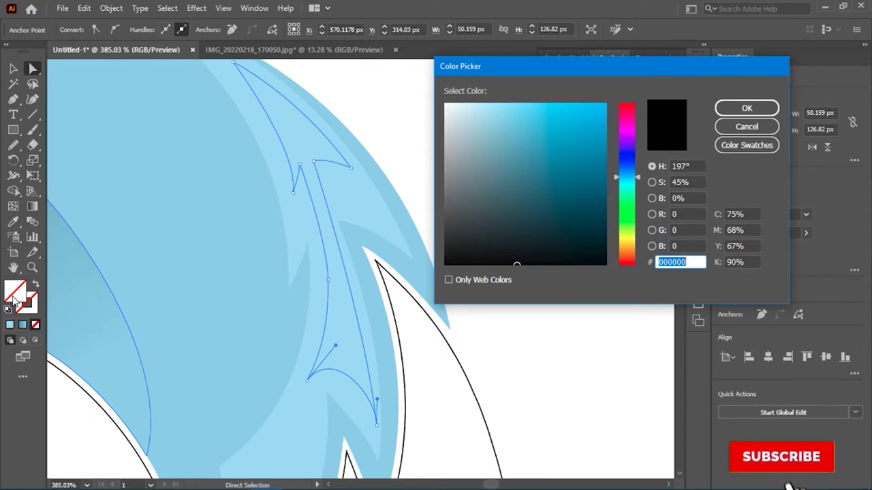
pyautogui.click(479, 132)
pyautogui.click(467, 122)
pyautogui.press('Return')
pyautogui.click(437, 140)
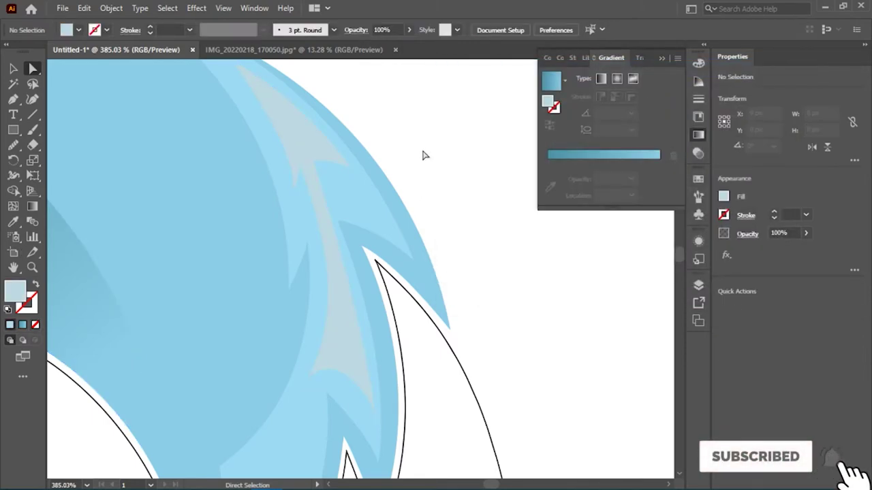
pyautogui.moveTo(422, 155)
pyautogui.mouseDown()
pyautogui.moveTo(209, 194)
pyautogui.moveTo(459, 166)
pyautogui.mouseUp()
# Step: Reselect the feather and change its fill to a lighter icy blue
pyautogui.press('v')
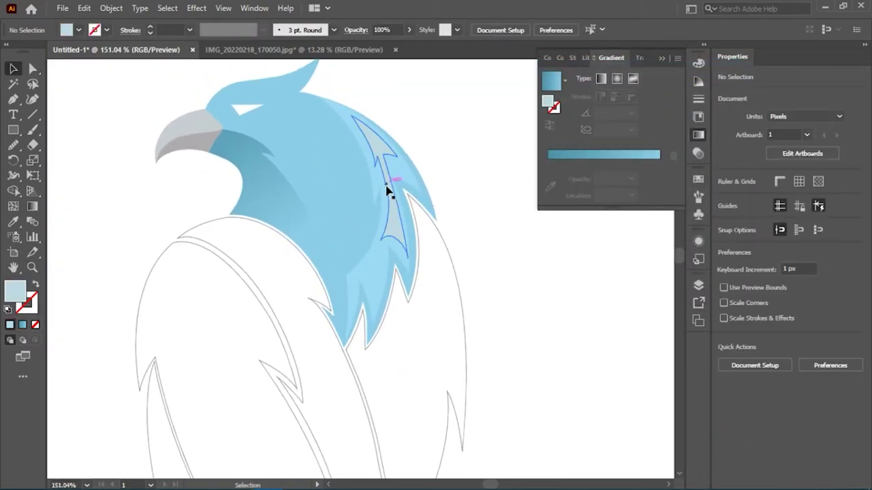
pyautogui.click(389, 193)
pyautogui.doubleClick(17, 293)
pyautogui.press('Return')
pyautogui.click(460, 119)
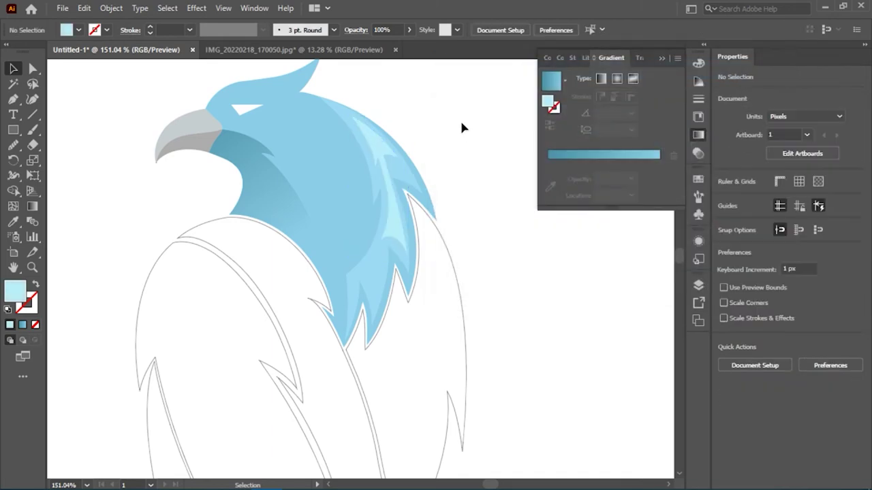
pyautogui.scroll(-1, 461, 163)
# Step: Select an anchor on the pale feather with Direct Selection for refinement
pyautogui.click(32, 68)
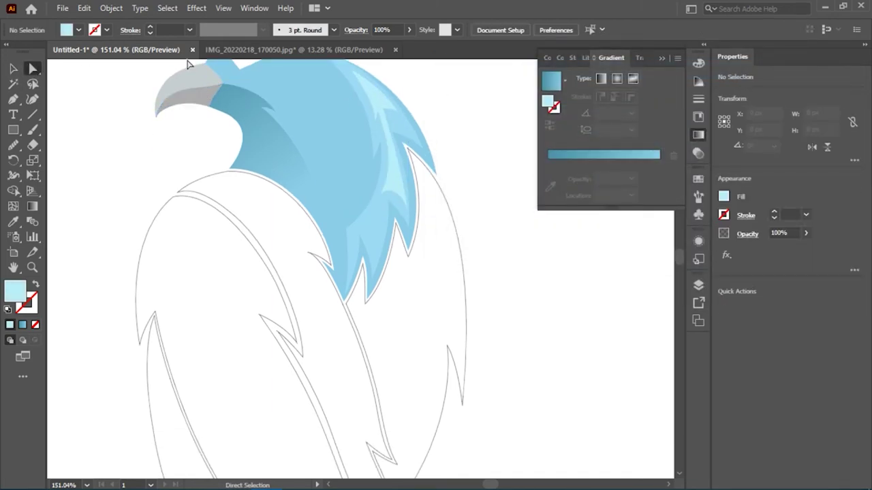
pyautogui.scroll(1, 493, 218)
pyautogui.keyDown('alt'); pyautogui.scroll(3, 438, 241); pyautogui.keyUp('alt')
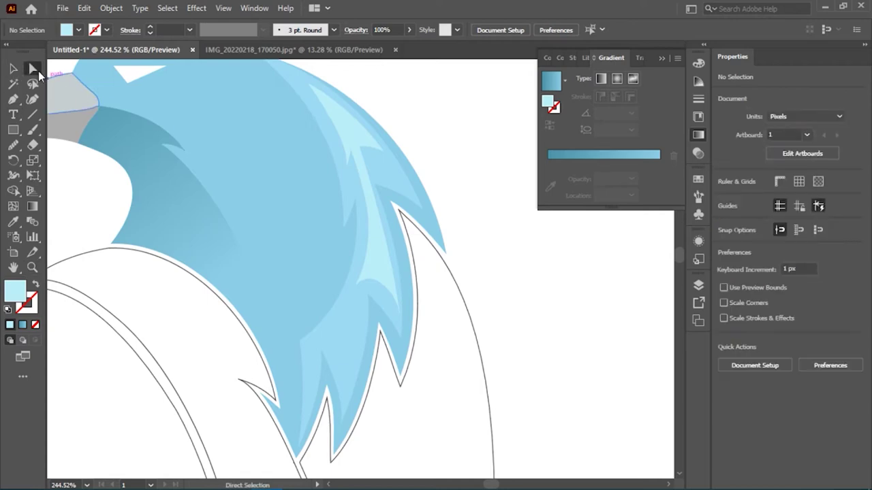
pyautogui.click(415, 249)
pyautogui.scroll(2, 415, 249)
# Step: Nudge a feather anchor and stretch the pale highlight from its bottom edge
pyautogui.moveTo(315, 181)
pyautogui.mouseDown()
pyautogui.moveTo(388, 286)
pyautogui.moveTo(308, 233)
pyautogui.mouseUp()
pyautogui.press('z')
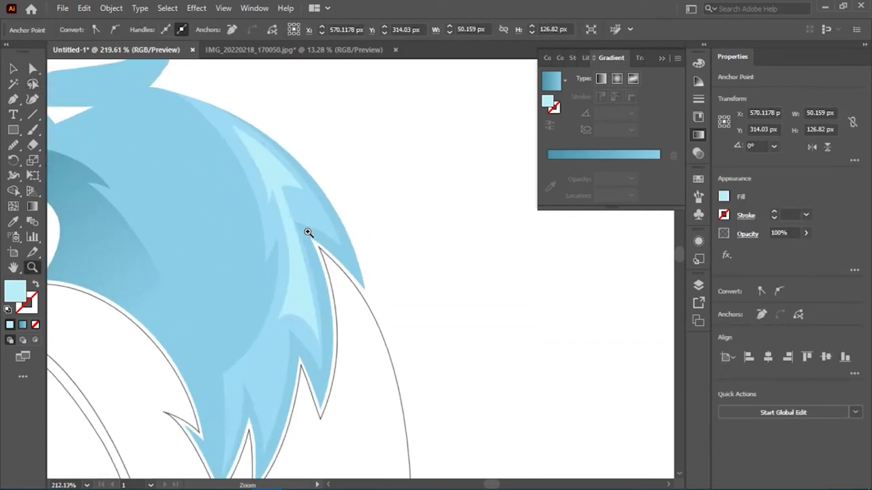
pyautogui.keyDown('alt'); pyautogui.scroll(-1, 308, 233); pyautogui.keyUp('alt')
pyautogui.press('v')
pyautogui.moveTo(311, 320)
pyautogui.mouseDown()
pyautogui.moveTo(301, 342)
pyautogui.moveTo(311, 340)
pyautogui.mouseUp()
# Step: Drag the anchors at the pale feather's tip to reshape the spike
pyautogui.press('z')
pyautogui.moveTo(306, 194); pyautogui.dragTo(413, 220)
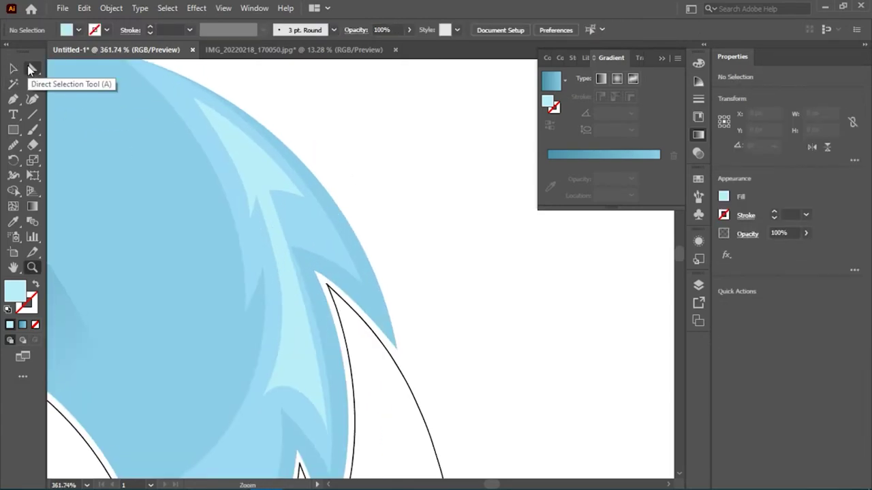
pyautogui.moveTo(311, 195)
pyautogui.mouseDown()
pyautogui.moveTo(284, 197)
pyautogui.moveTo(297, 219)
pyautogui.moveTo(257, 247)
pyautogui.mouseUp()
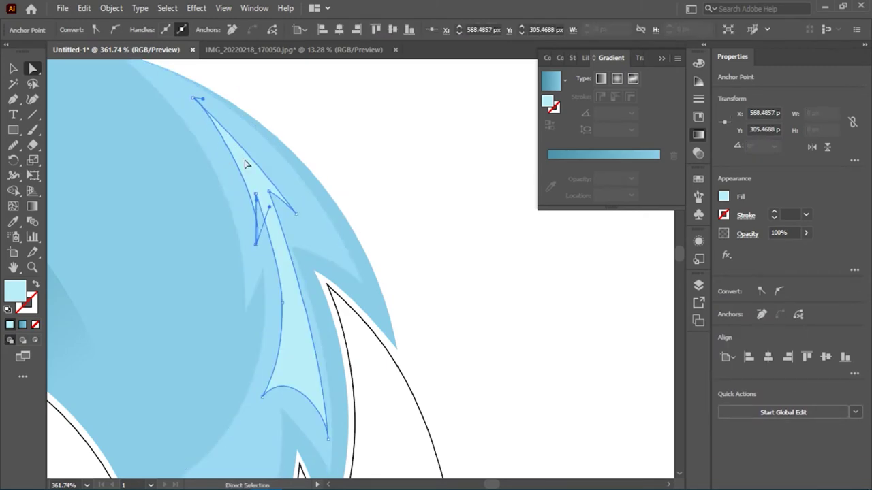
pyautogui.moveTo(266, 207); pyautogui.dragTo(266, 207)
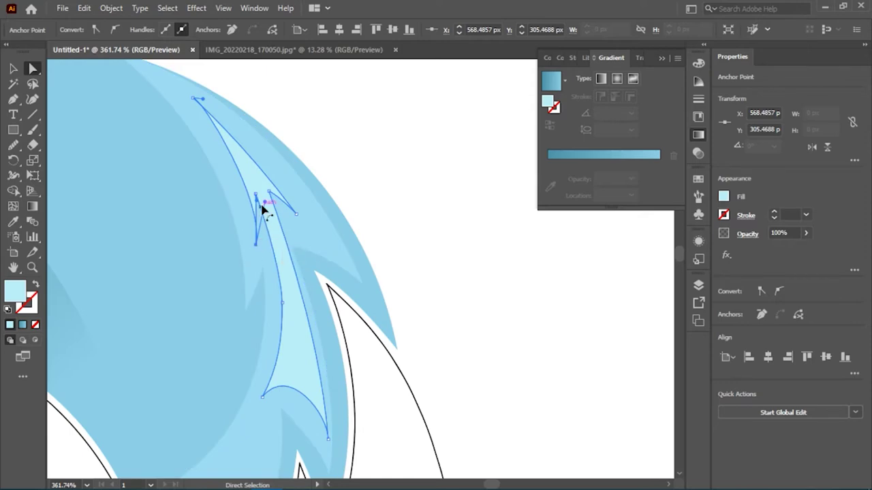
pyautogui.scroll(-3, 335, 182)
pyautogui.moveTo(327, 359)
pyautogui.mouseDown()
pyautogui.moveTo(304, 335)
pyautogui.moveTo(300, 351)
pyautogui.moveTo(312, 336)
pyautogui.moveTo(86, 257)
pyautogui.moveTo(171, 249)
pyautogui.mouseUp()
# Step: Pull the inner feather's bottom point down-right and left point down-left into a longer spike
pyautogui.press('z')
pyautogui.scroll(-1, 183, 248)
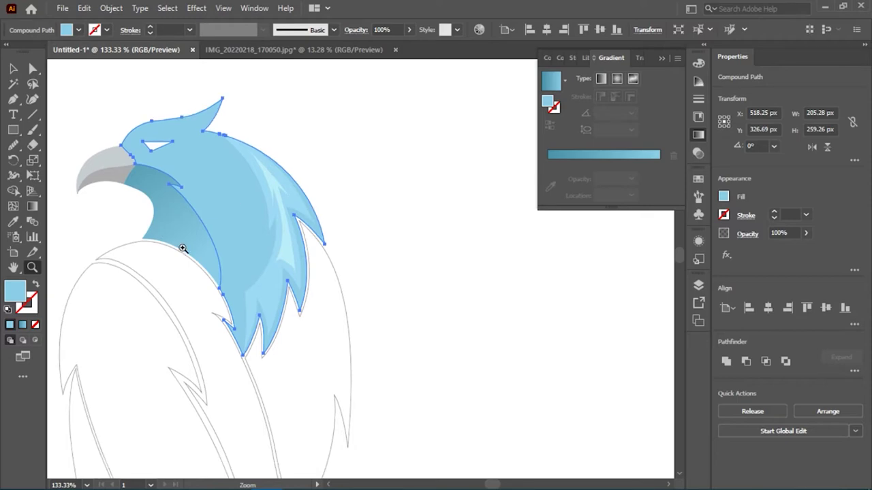
pyautogui.moveTo(199, 202); pyautogui.dragTo(325, 286)
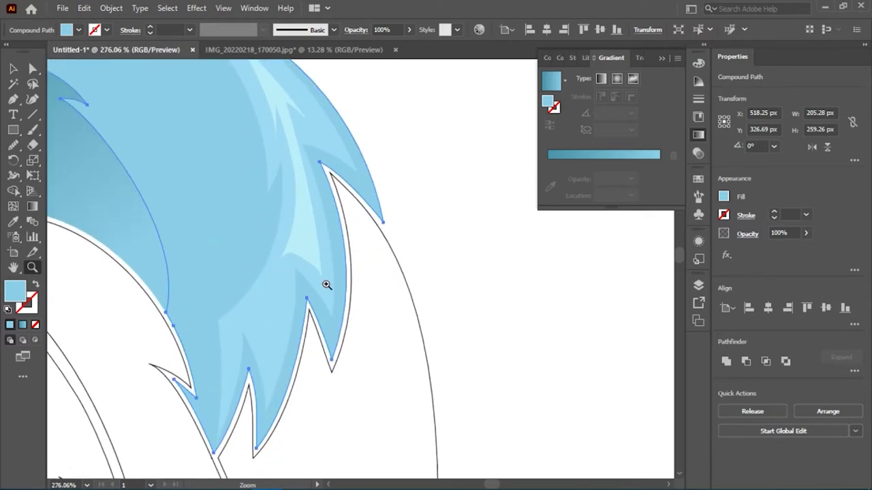
pyautogui.press('a')
pyautogui.click(294, 258)
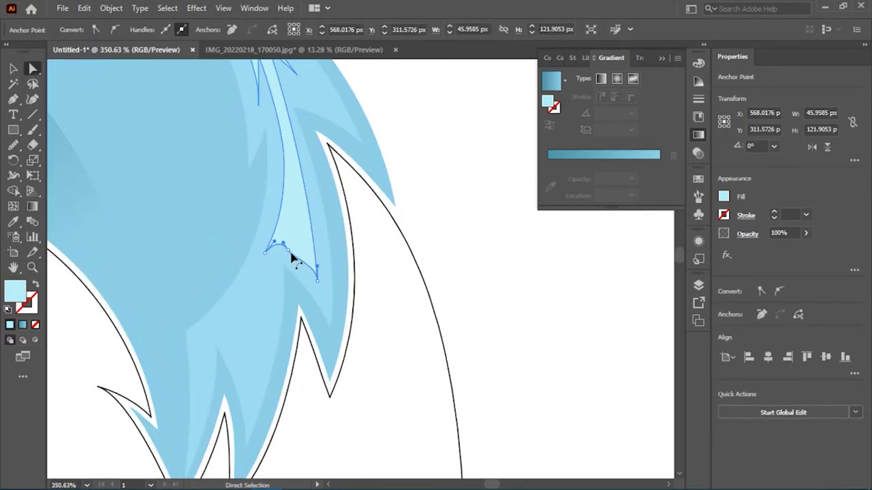
pyautogui.moveTo(317, 275); pyautogui.dragTo(324, 300)
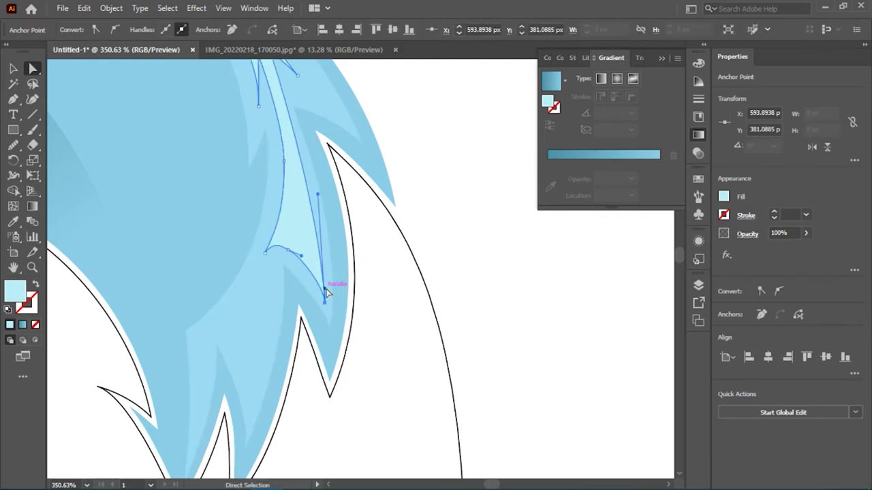
pyautogui.moveTo(265, 253); pyautogui.dragTo(233, 314)
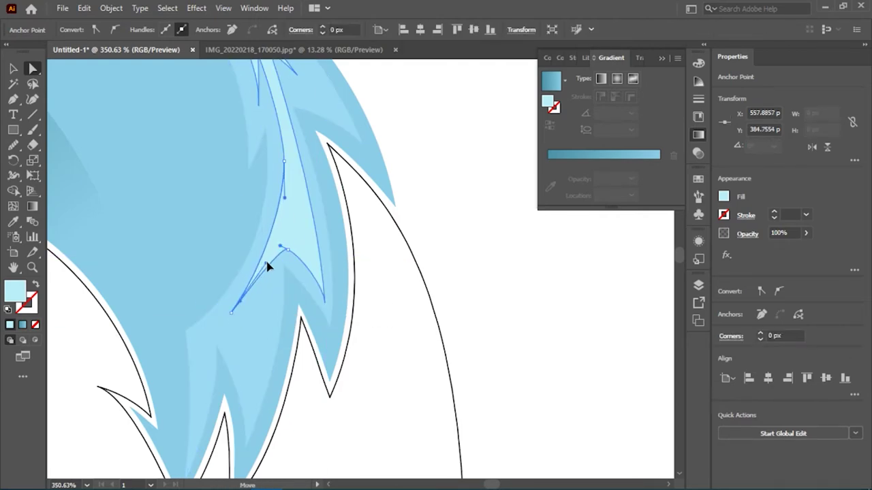
pyautogui.hotkey('ctrl', 'shift', 'a')
pyautogui.hotkey('ctrl', '0')
pyautogui.press('z')
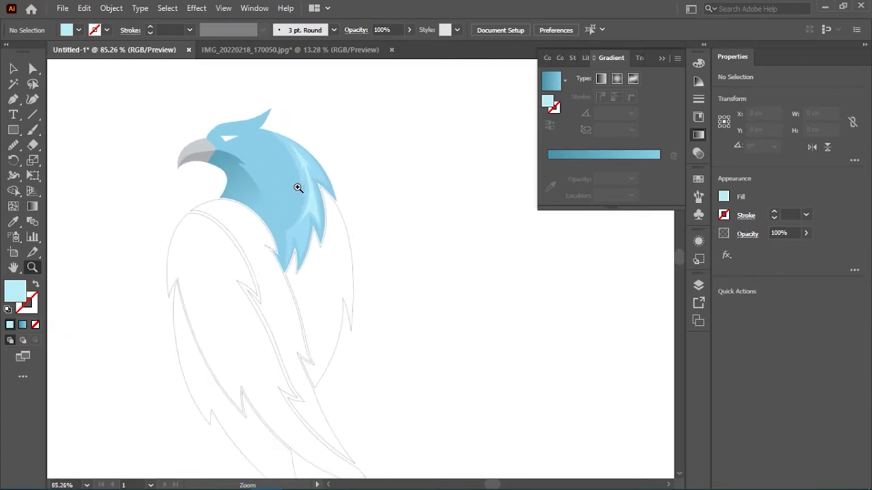
pyautogui.moveTo(297, 188)
pyautogui.mouseDown()
pyautogui.moveTo(361, 178)
pyautogui.moveTo(344, 145)
pyautogui.mouseUp()
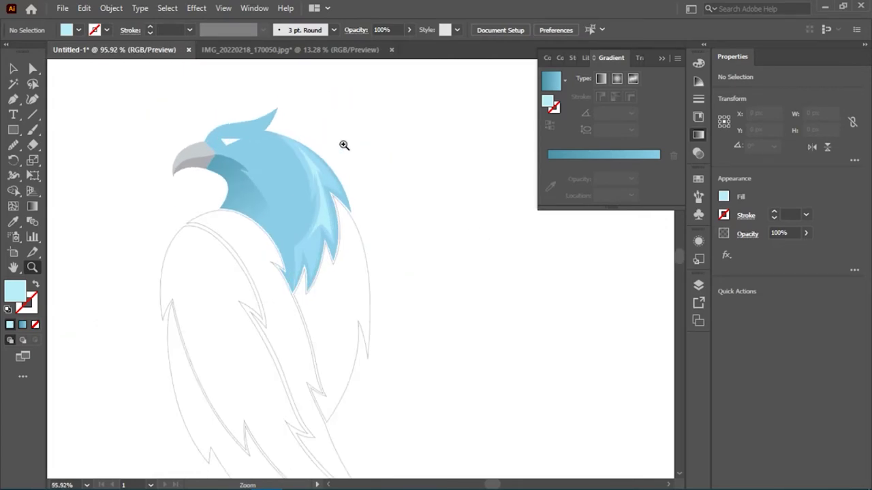
pyautogui.moveTo(309, 158); pyautogui.dragTo(299, 169)
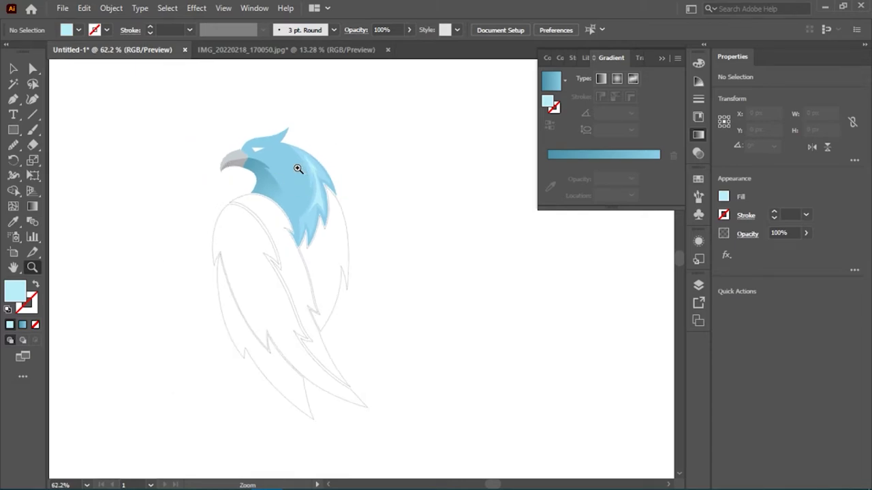
pyautogui.scroll(-1, 320, 210)
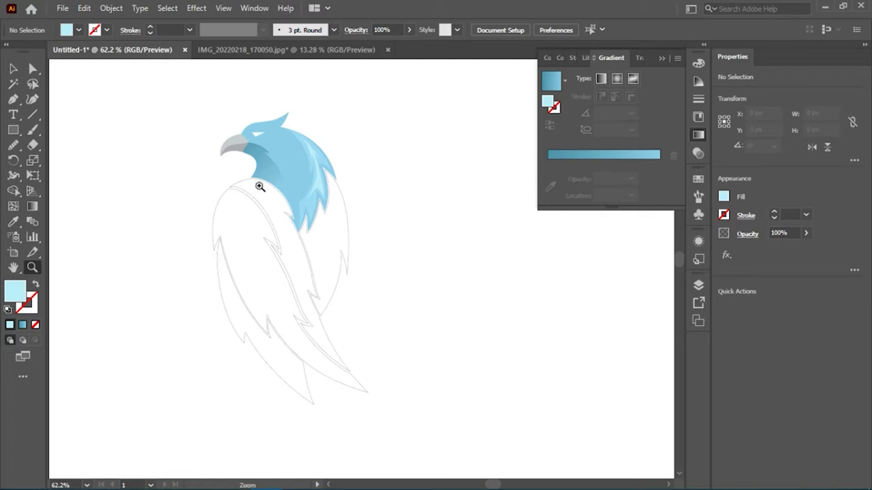
pyautogui.moveTo(309, 208); pyautogui.dragTo(354, 129)
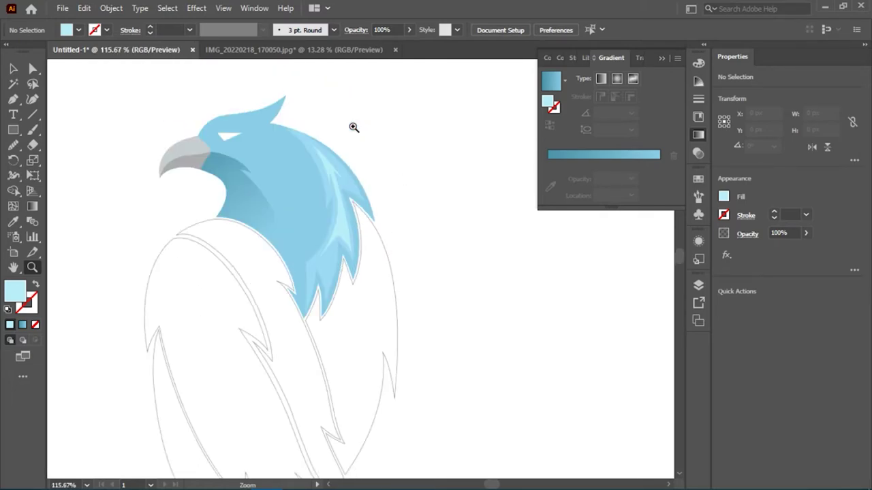
pyautogui.press('a')
pyautogui.moveTo(269, 172)
pyautogui.mouseDown()
pyautogui.moveTo(285, 186)
pyautogui.moveTo(252, 228)
pyautogui.mouseUp()
pyautogui.hotkey('ctrl', 'shift', 'a')
pyautogui.press('z')
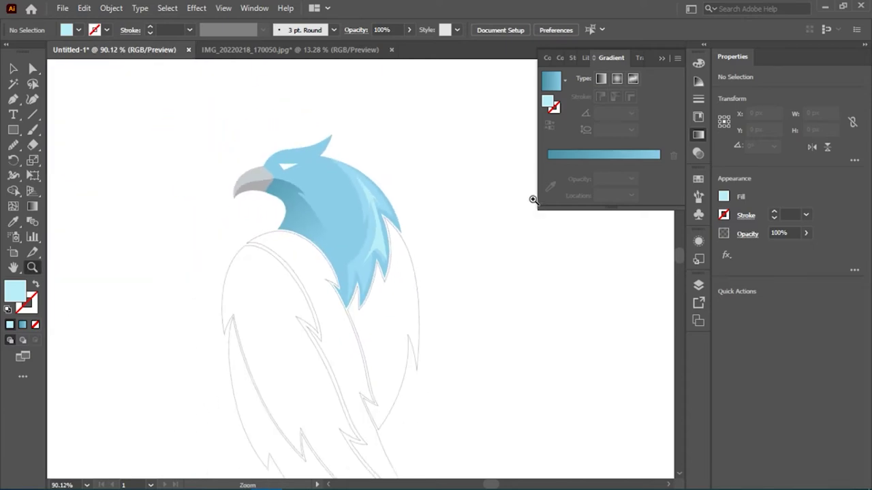
# Step: Move an anchor on the pale feather to sharpen its spike
pyautogui.moveTo(403, 212); pyautogui.dragTo(418, 211)
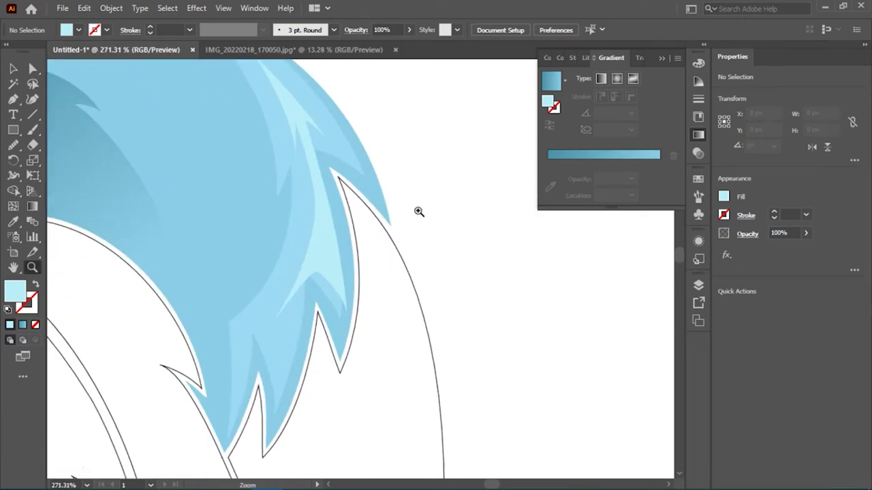
pyautogui.press('a')
pyautogui.click(294, 184)
pyautogui.moveTo(312, 219)
pyautogui.mouseDown()
pyautogui.moveTo(309, 208)
pyautogui.moveTo(340, 307)
pyautogui.mouseUp()
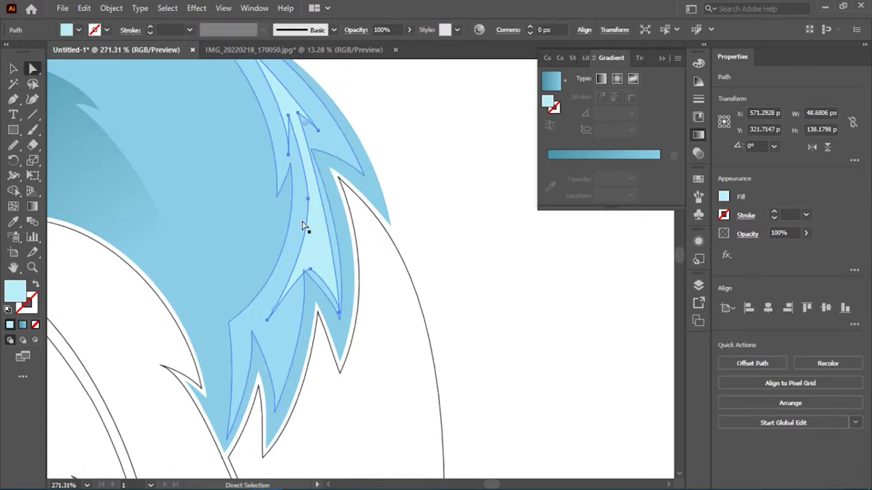
pyautogui.moveTo(302, 228); pyautogui.dragTo(335, 228)
pyautogui.press('z')
pyautogui.moveTo(409, 254)
pyautogui.mouseDown()
pyautogui.moveTo(446, 255)
pyautogui.moveTo(345, 249)
pyautogui.moveTo(362, 296)
pyautogui.mouseUp()
# Step: Reshape a second spike, pulling its tip down-right and its upper anchor into place
pyautogui.click(32, 68)
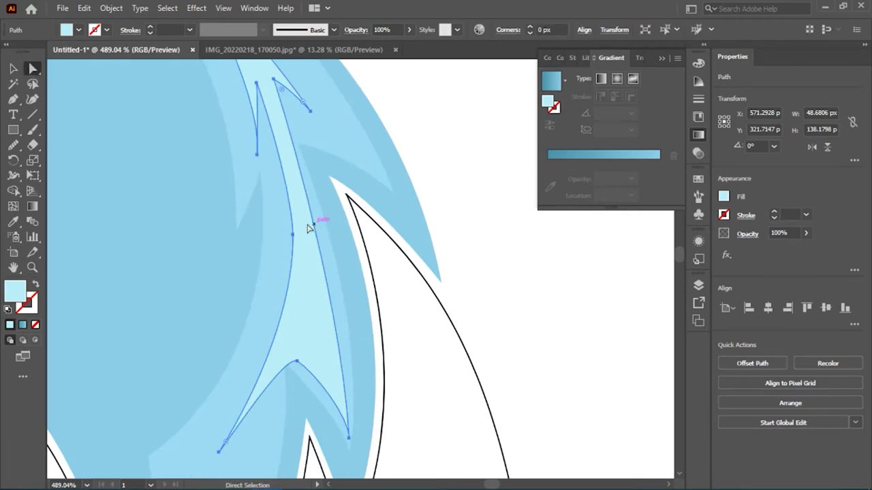
pyautogui.press('p')
pyautogui.moveTo(311, 210); pyautogui.dragTo(367, 317)
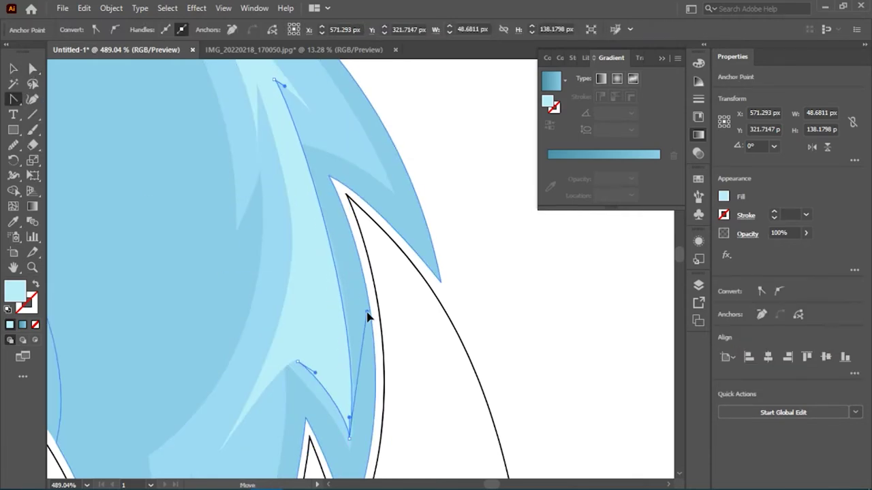
pyautogui.scroll(3, 347, 272)
pyautogui.press('a')
pyautogui.click(315, 231)
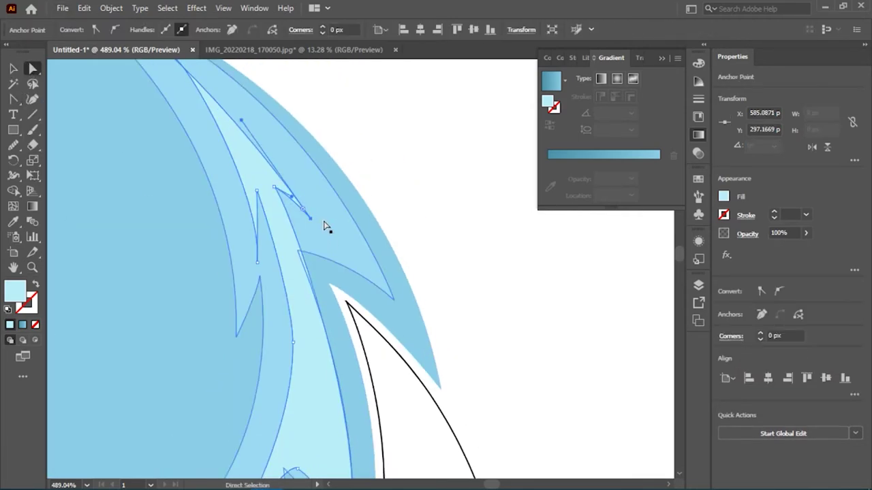
pyautogui.moveTo(311, 219); pyautogui.dragTo(395, 305)
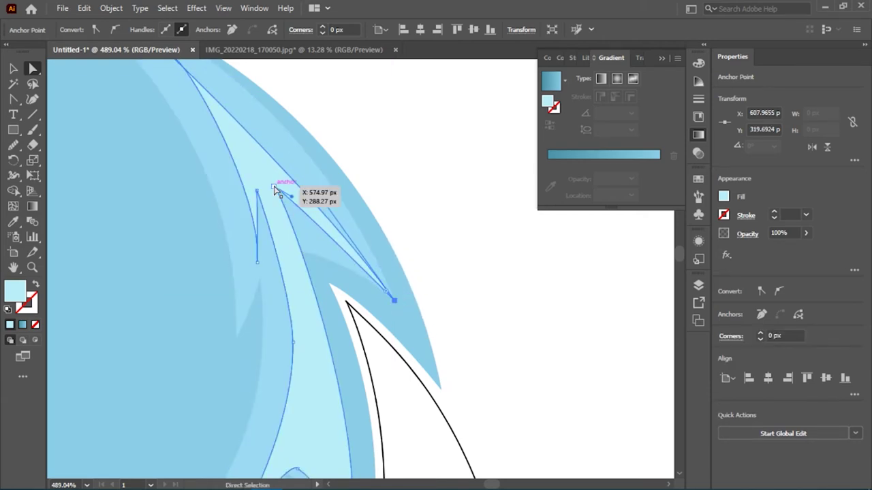
pyautogui.moveTo(275, 188); pyautogui.dragTo(295, 247)
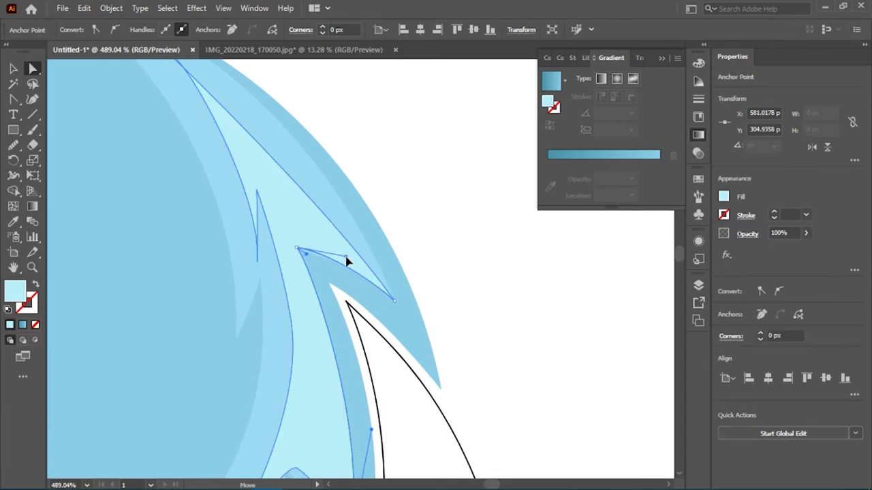
# Step: Move a pale feather anchor along the outer edge to hug the back-of-head feathers
pyautogui.press('z')
pyautogui.keyDown('alt'); pyautogui.click(337, 214); pyautogui.keyUp('alt')
pyautogui.keyDown('alt'); pyautogui.click(359, 179); pyautogui.keyUp('alt')
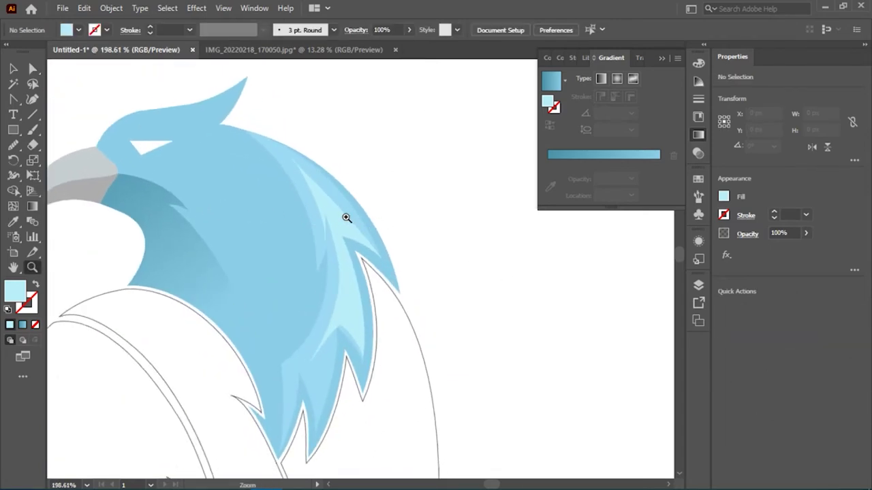
pyautogui.moveTo(346, 216); pyautogui.dragTo(530, 246)
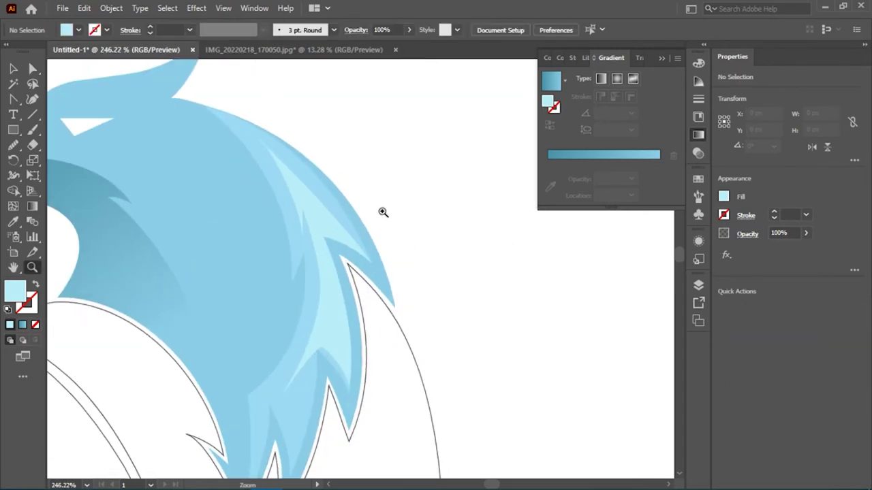
pyautogui.scroll(1, 353, 230)
pyautogui.press('a')
pyautogui.moveTo(340, 230)
pyautogui.mouseDown()
pyautogui.moveTo(346, 209)
pyautogui.moveTo(249, 141)
pyautogui.mouseUp()
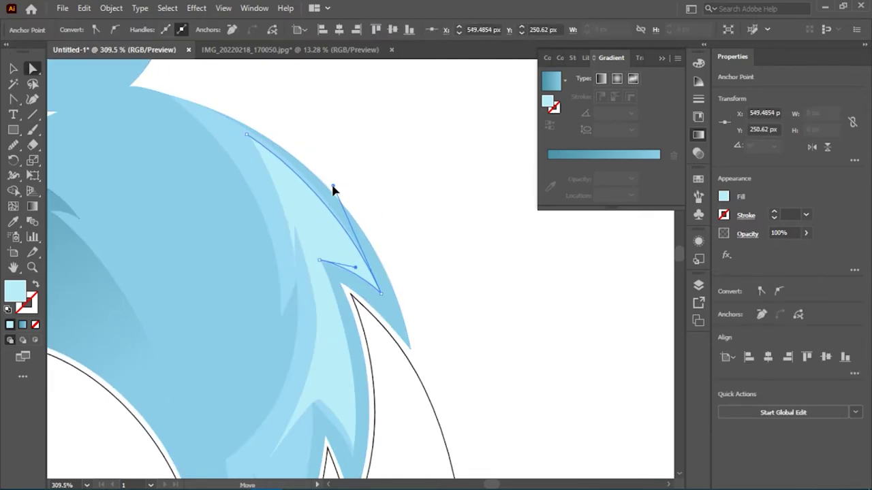
# Step: Reshape the mid-blue feather's lower point by moving its anchors
pyautogui.press('z')
pyautogui.moveTo(333, 189)
pyautogui.mouseDown()
pyautogui.moveTo(253, 189)
pyautogui.moveTo(428, 221)
pyautogui.mouseUp()
pyautogui.scroll(-1, 352, 227)
pyautogui.scroll(-1, 353, 233)
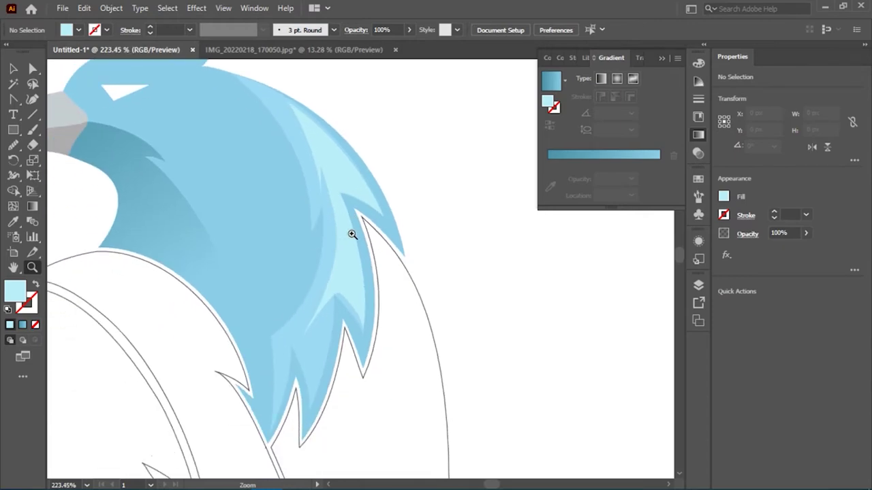
pyautogui.scroll(-1, 395, 267)
pyautogui.scroll(-3, 416, 263)
pyautogui.scroll(1, 414, 221)
pyautogui.scroll(2, 415, 224)
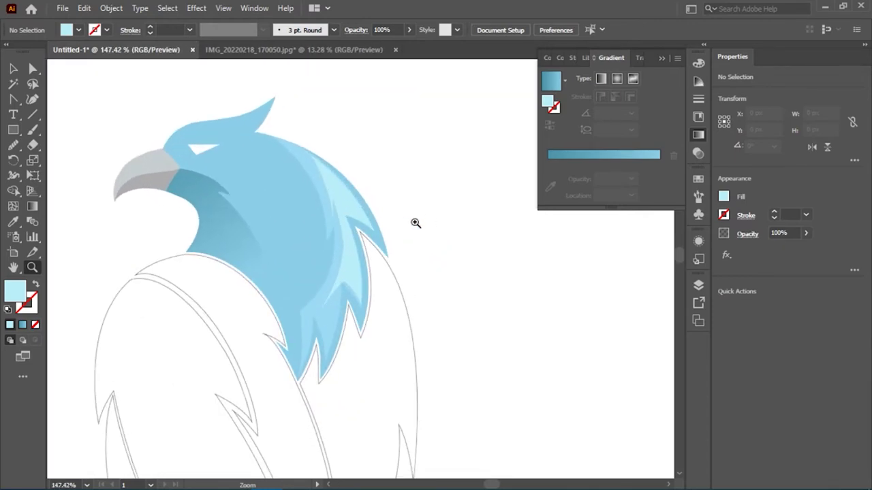
pyautogui.scroll(2, 331, 204)
pyautogui.scroll(2, 331, 205)
pyautogui.click(32, 69)
pyautogui.moveTo(382, 351); pyautogui.dragTo(380, 356)
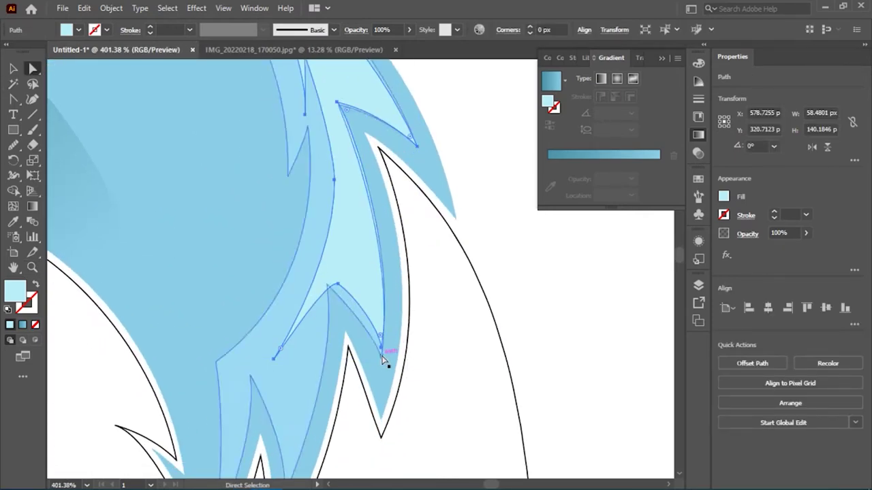
pyautogui.moveTo(362, 320); pyautogui.dragTo(334, 288)
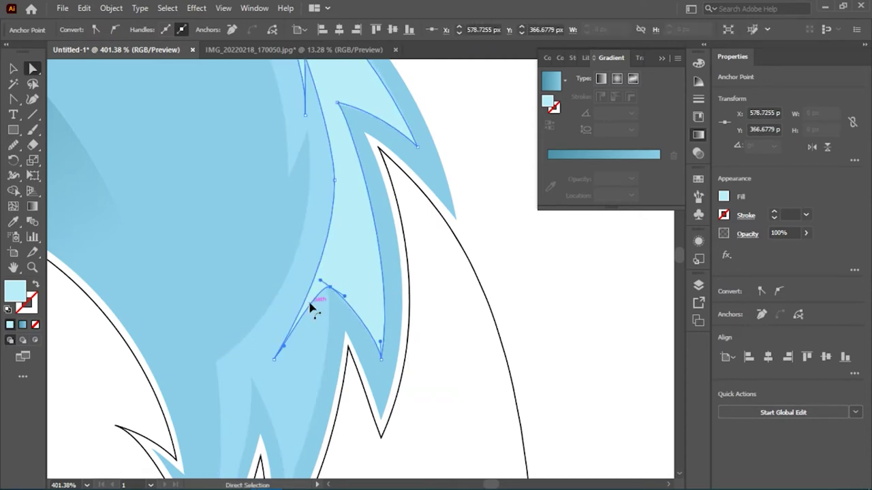
# Step: Adjust the curve handle at the feather's inner anchor
pyautogui.hotkey('ctrl', 'shift', 'a')
pyautogui.press('z')
pyautogui.scroll(-3, 417, 253)
pyautogui.scroll(4, 298, 264)
pyautogui.press('a')
pyautogui.click(290, 271)
pyautogui.moveTo(248, 346); pyautogui.dragTo(239, 331)
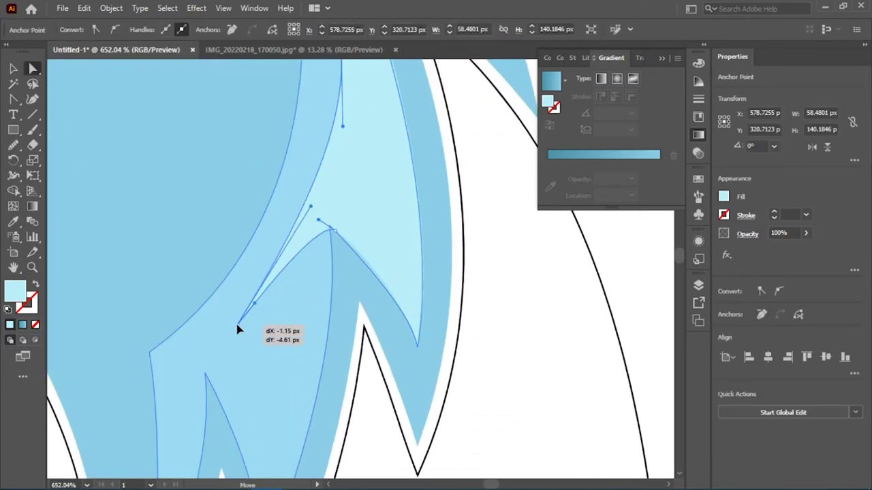
pyautogui.scroll(-5, 225, 314)
pyautogui.hotkey('ctrl', 'shift', 'a')
# Step: Change the grey beak fill to d0d5d6
pyautogui.click(125, 197)
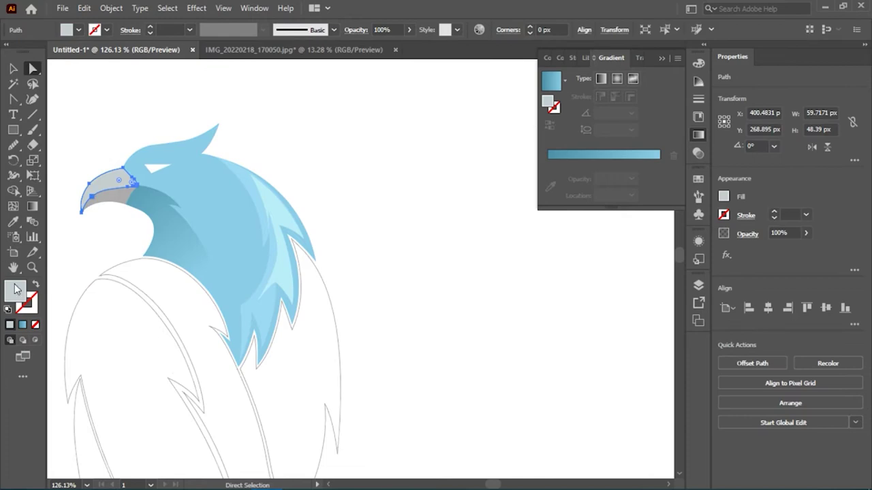
pyautogui.doubleClick(15, 291)
pyautogui.click(449, 128)
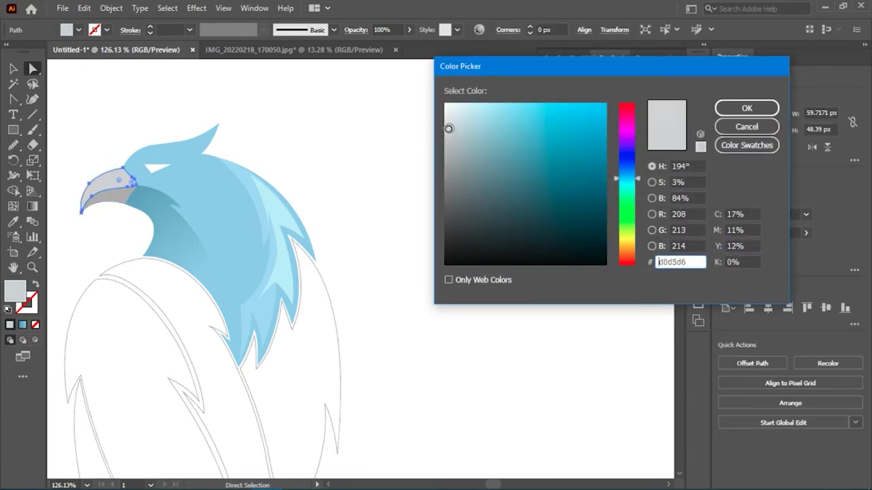
pyautogui.press('Return')
pyautogui.click(470, 159)
# Step: Zoom into the top of the blue head near the crest and select the head shape
pyautogui.press('z')
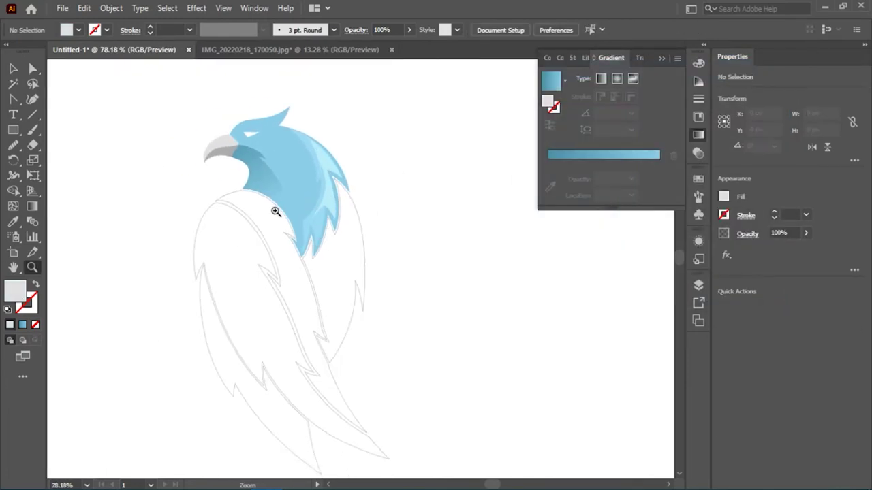
pyautogui.moveTo(278, 210); pyautogui.dragTo(214, 270)
pyautogui.scroll(2, 111, 254)
pyautogui.click(282, 160)
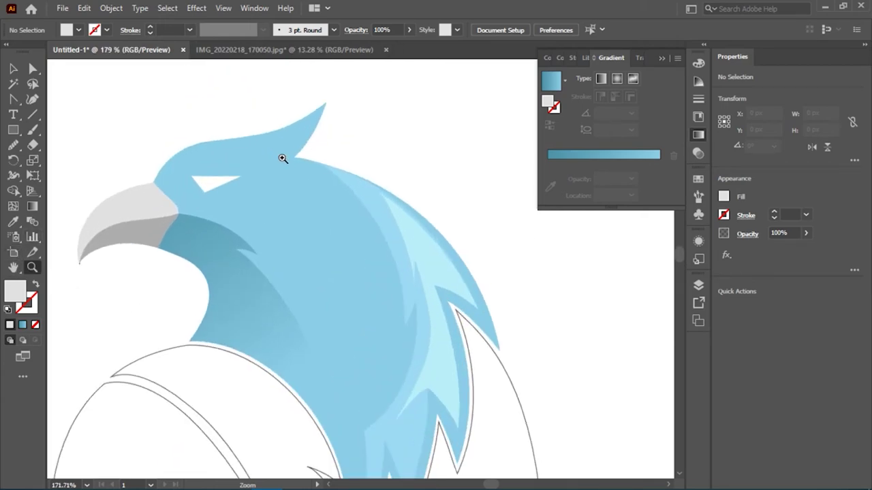
pyautogui.click(197, 163)
pyautogui.press('a')
pyautogui.press('p')
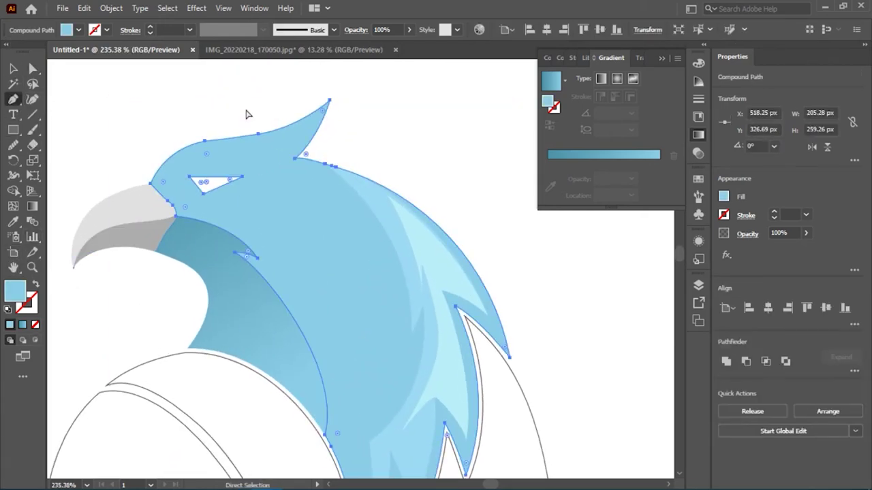
pyautogui.press('v')
pyautogui.scroll(1, 210, 180)
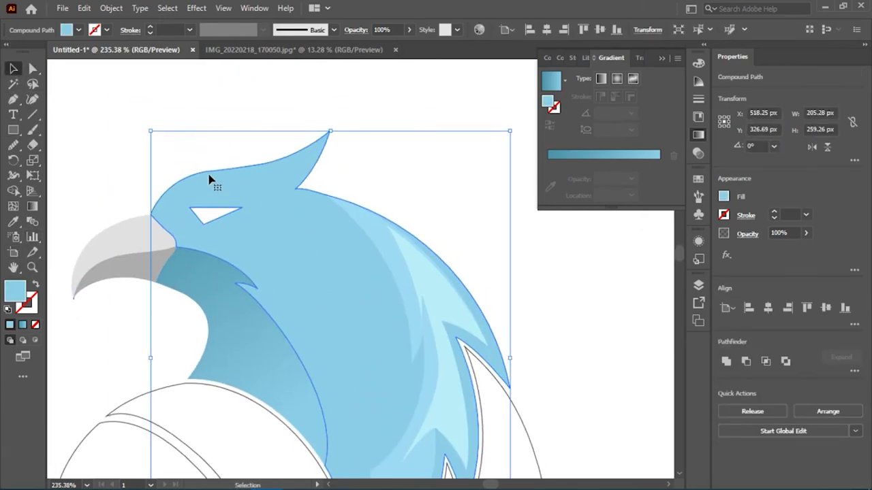
# Step: Draw a curved Pen path up to the crest tip with a black 0.25 pt stroke
pyautogui.press('p')
pyautogui.click(174, 184)
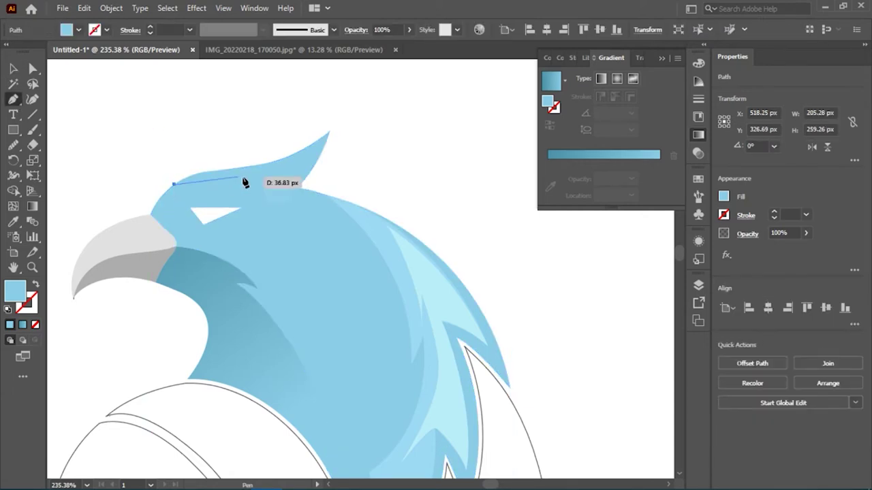
pyautogui.moveTo(215, 180); pyautogui.dragTo(216, 182)
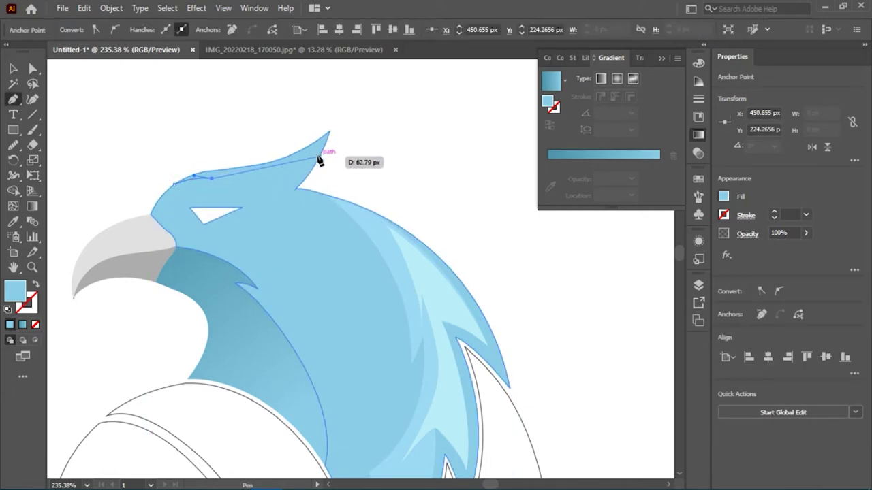
pyautogui.moveTo(317, 140); pyautogui.dragTo(369, 93)
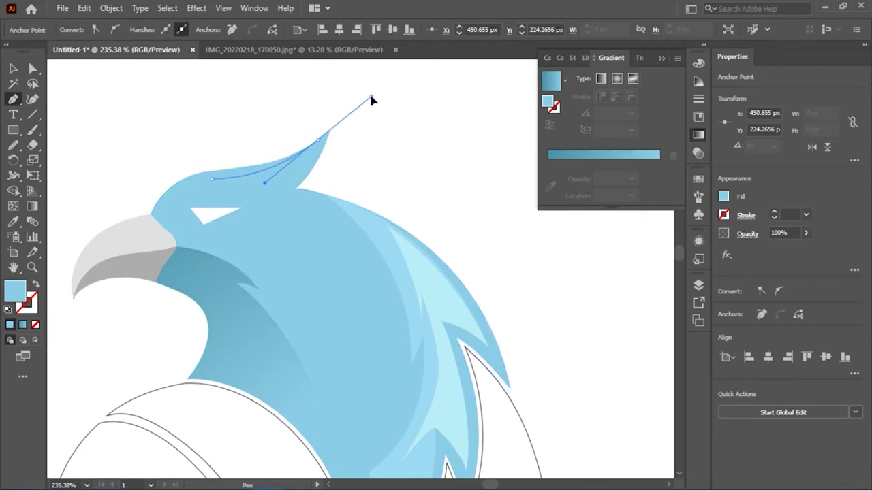
pyautogui.click(106, 29)
pyautogui.click(35, 51)
pyautogui.click(190, 29)
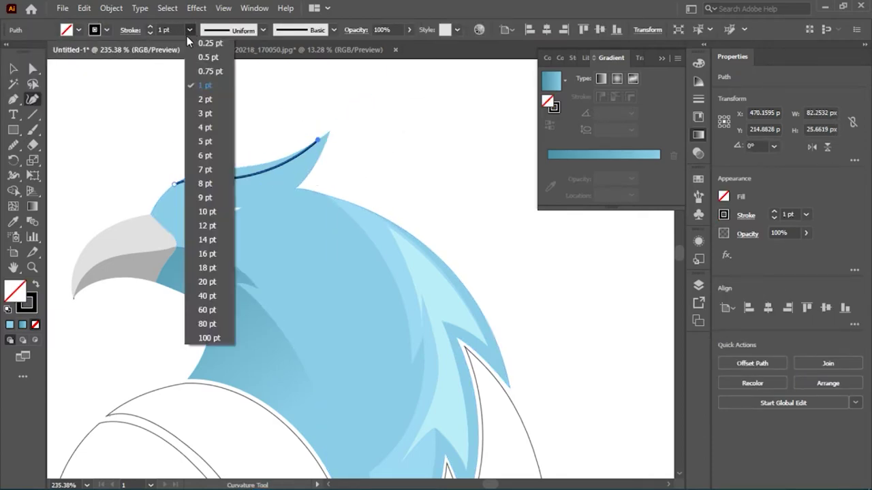
pyautogui.click(197, 63)
# Step: Adjust the crest line's anchors and extend it down to the crest's base
pyautogui.moveTo(322, 147); pyautogui.dragTo(325, 141)
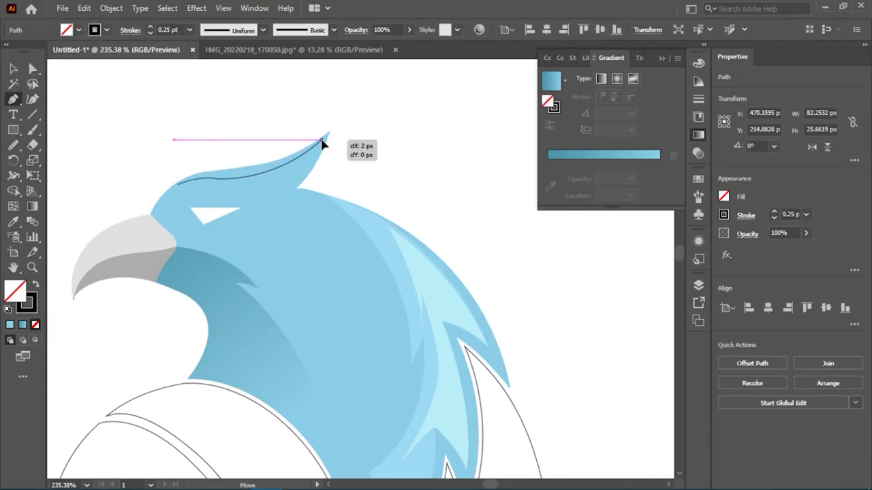
pyautogui.click(31, 68)
pyautogui.click(317, 140)
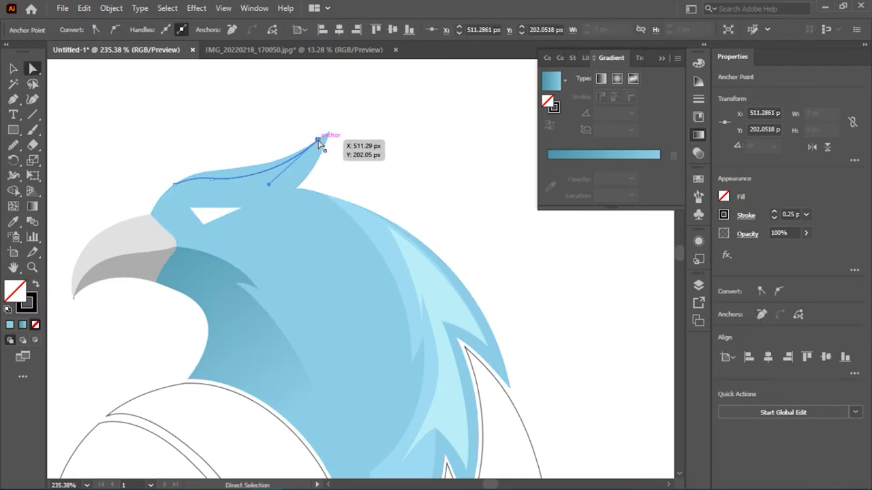
pyautogui.moveTo(325, 141); pyautogui.dragTo(376, 140)
pyautogui.scroll(1, 161, 171)
pyautogui.scroll(1, 272, 143)
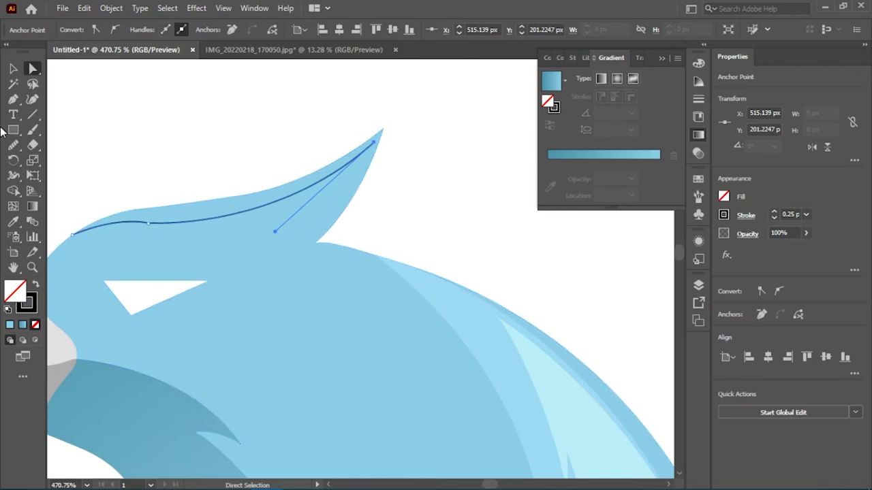
pyautogui.moveTo(317, 238); pyautogui.dragTo(285, 282)
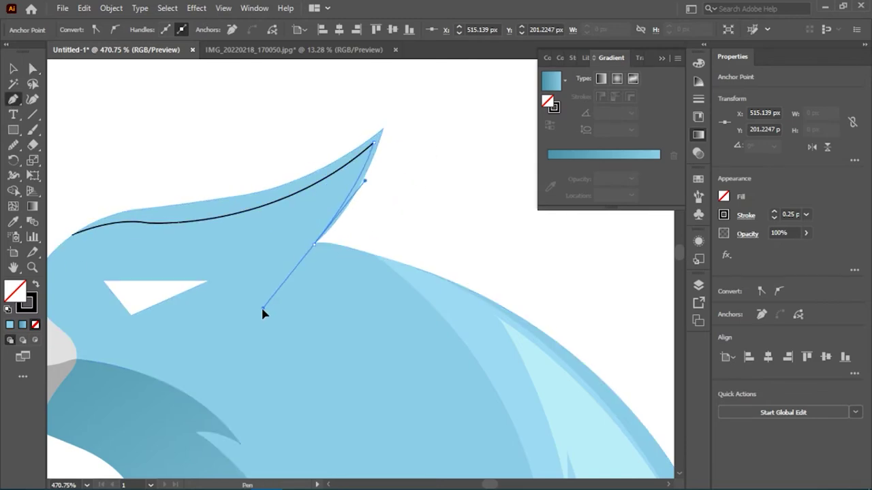
pyautogui.click(324, 171)
# Step: Select the crest line and head, and use Shape Builder to merge the sliver above the line into the head
pyautogui.press('z')
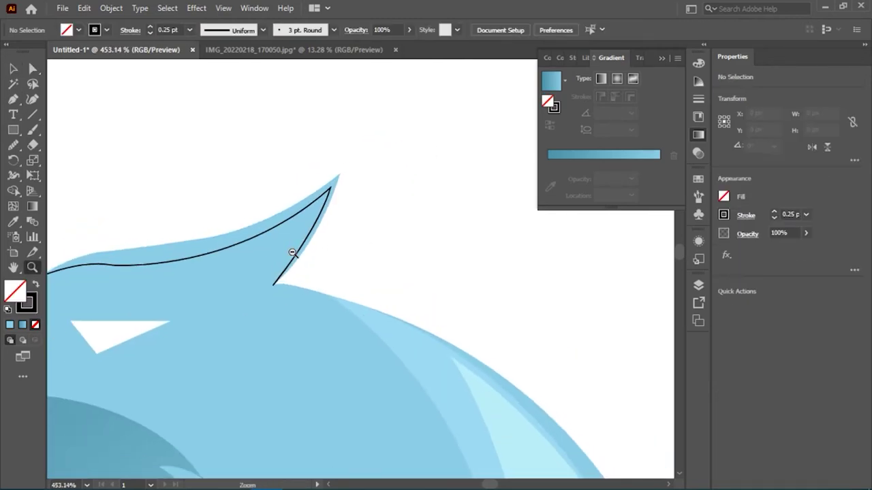
pyautogui.click(265, 289)
pyautogui.press('v')
pyautogui.scroll(-5, 101, 204)
pyautogui.scroll(3, 152, 189)
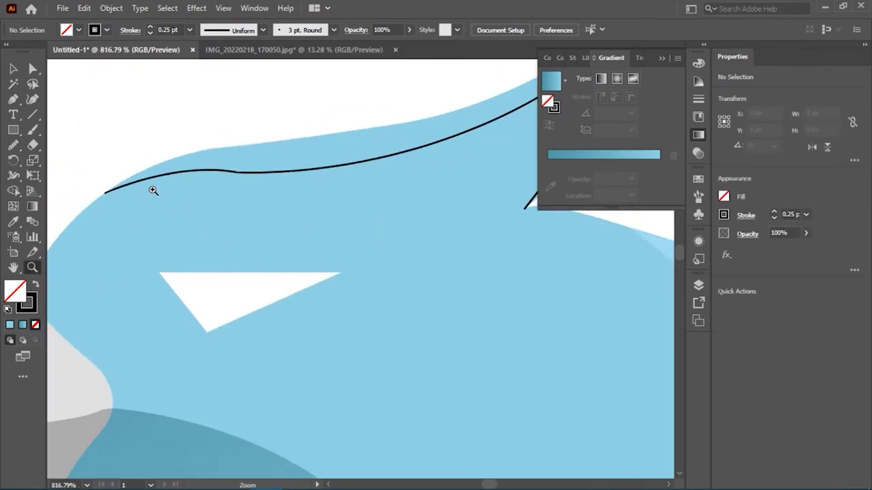
pyautogui.moveTo(133, 153); pyautogui.dragTo(86, 216)
pyautogui.scroll(-5, 86, 216)
pyautogui.click(389, 146)
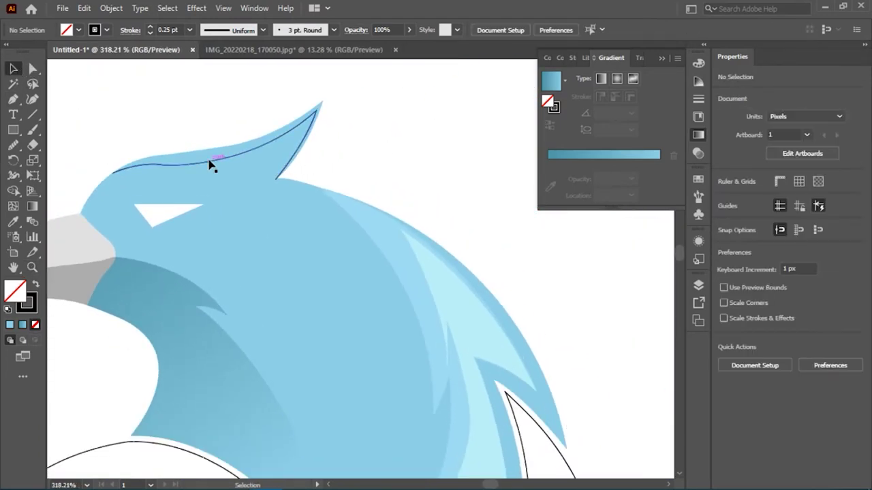
pyautogui.moveTo(210, 165); pyautogui.dragTo(25, 201)
pyautogui.click(13, 191)
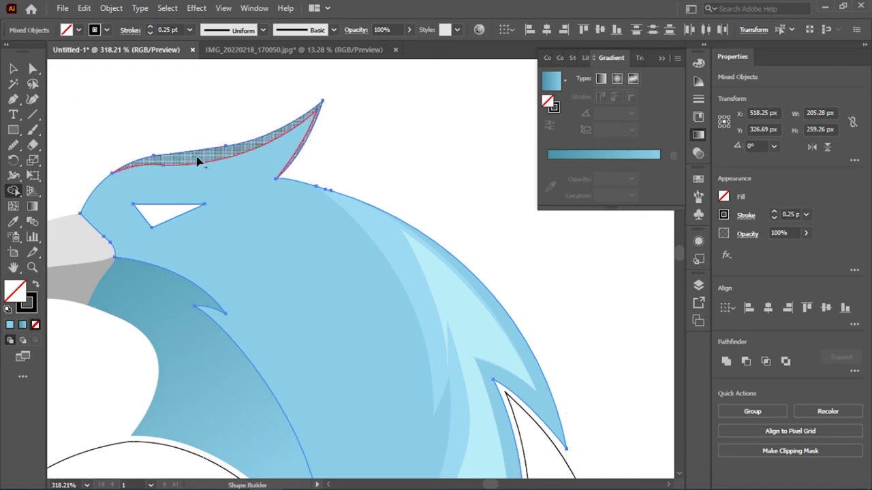
pyautogui.click(225, 150)
pyautogui.press('v')
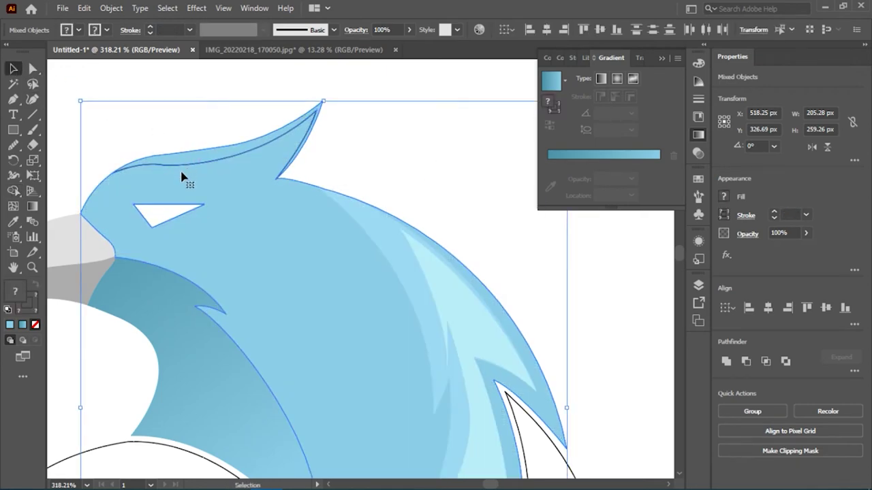
pyautogui.hotkey('ctrl', 'shift', 'a')
# Step: Reselect the crest line and zoom out and back in on the crest
pyautogui.scroll(2, 45, 170)
pyautogui.click(205, 166)
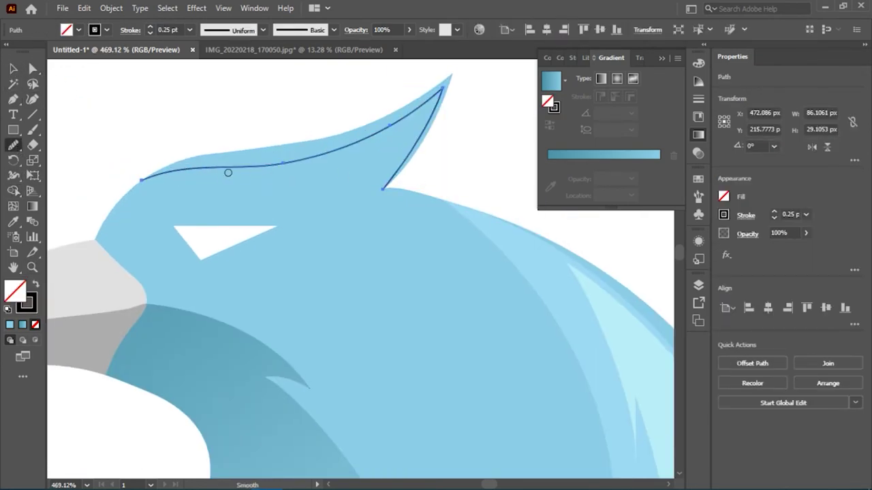
pyautogui.scroll(-4, 121, 171)
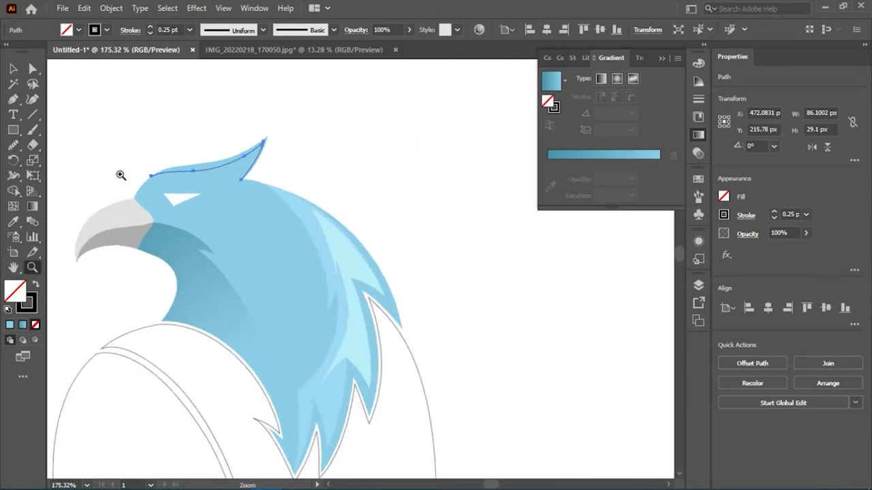
pyautogui.press('v')
pyautogui.click(211, 185)
pyautogui.hotkey('ctrl', 'shift', 'a')
pyautogui.press('z')
pyautogui.click(224, 180)
pyautogui.scroll(1, 223, 180)
# Step: With the crest line and blue head selected, use Shape Builder to split the crest into its own shape
pyautogui.click(33, 68)
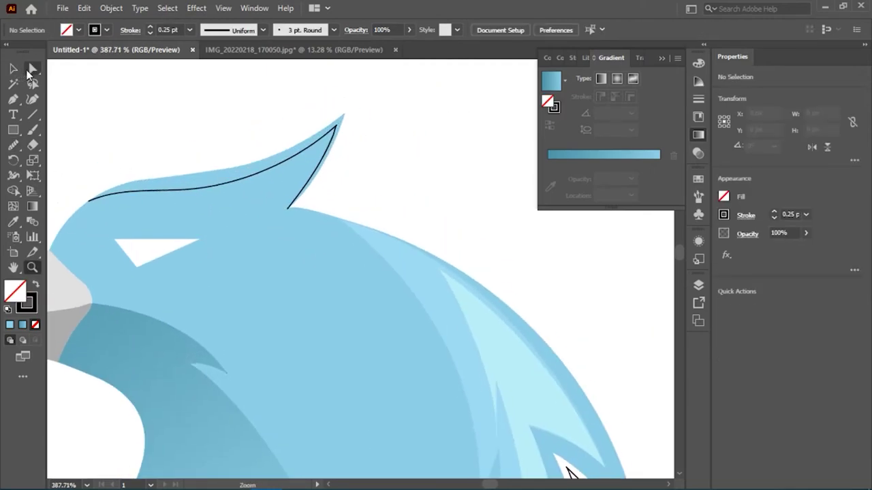
pyautogui.click(205, 224)
pyautogui.keyDown('shift'); pyautogui.click(122, 197); pyautogui.keyUp('shift')
pyautogui.hotkey('shift', 'm')
pyautogui.moveTo(122, 197); pyautogui.dragTo(203, 187)
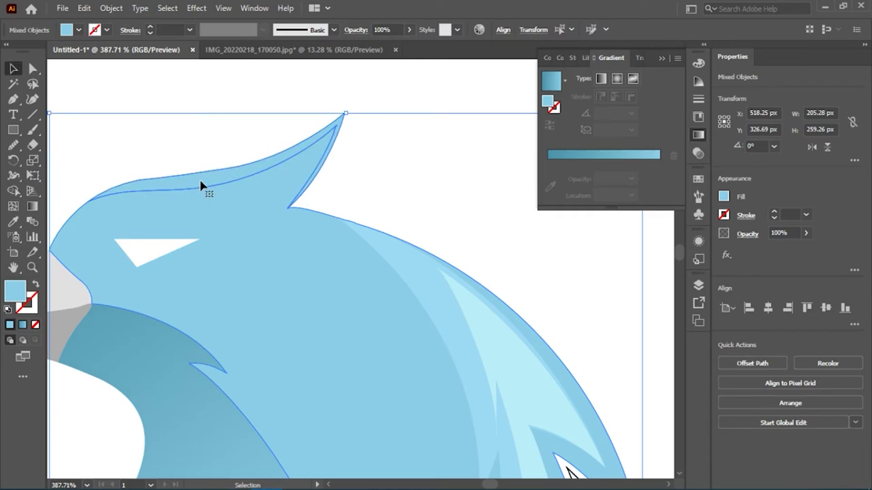
pyautogui.hotkey('ctrl', 'shift', 'a')
pyautogui.press('v')
pyautogui.click(203, 187)
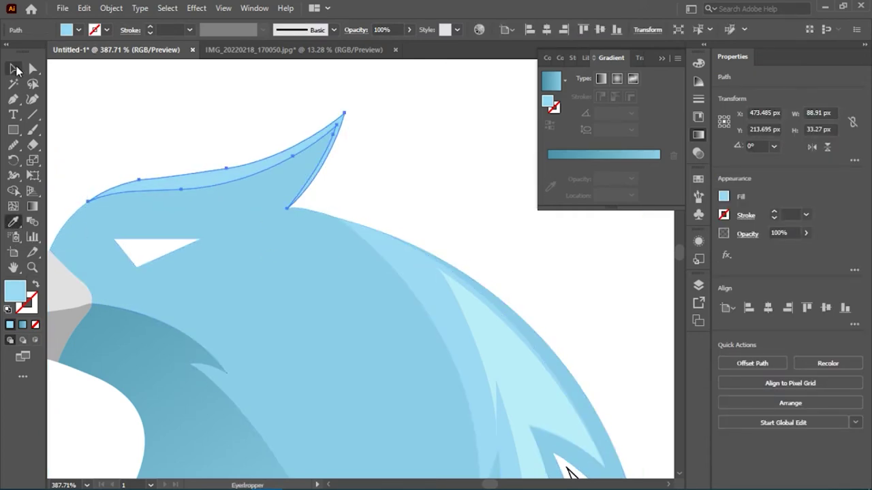
pyautogui.hotkey('ctrl', 'shift', 'a')
pyautogui.press('z')
pyautogui.scroll(-5, 280, 153)
# Step: Drag the light-blue feather's upper anchor up and to the right
pyautogui.scroll(-5, 374, 235)
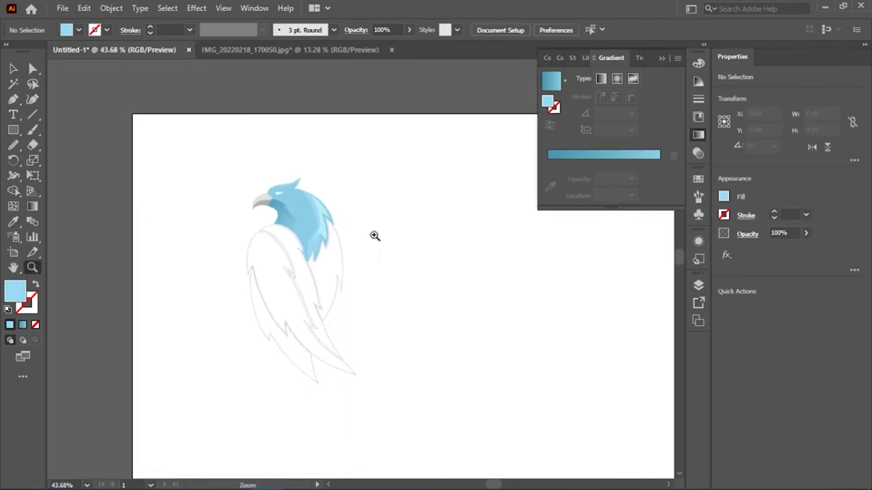
pyautogui.scroll(4, 379, 222)
pyautogui.scroll(4, 397, 188)
pyautogui.scroll(3, 309, 184)
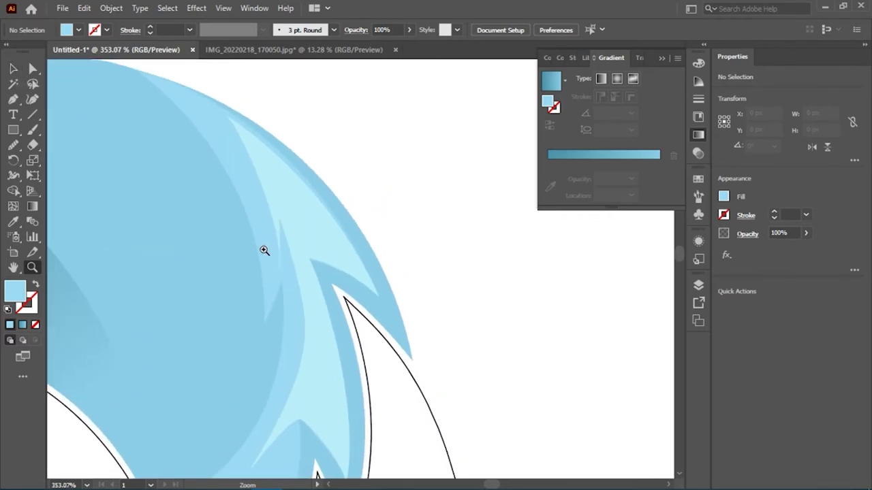
pyautogui.scroll(-3, 306, 253)
pyautogui.scroll(3, 306, 253)
pyautogui.press('a')
pyautogui.click(266, 218)
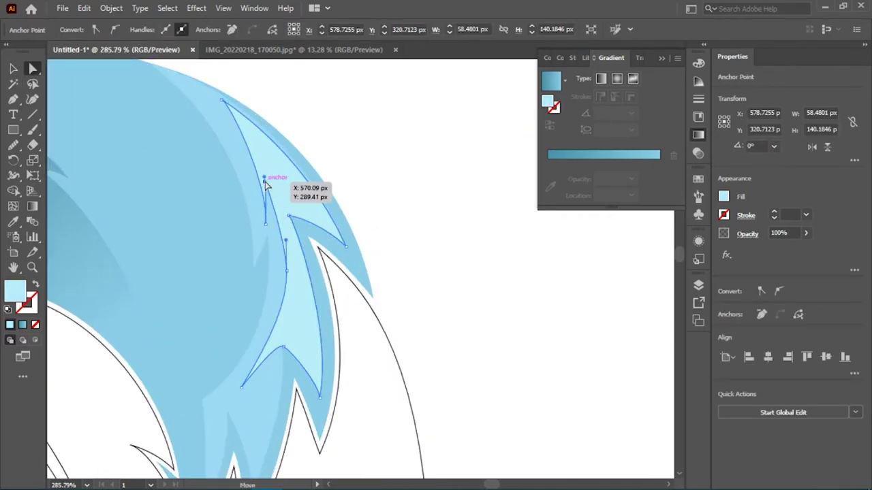
pyautogui.moveTo(266, 182); pyautogui.dragTo(286, 175)
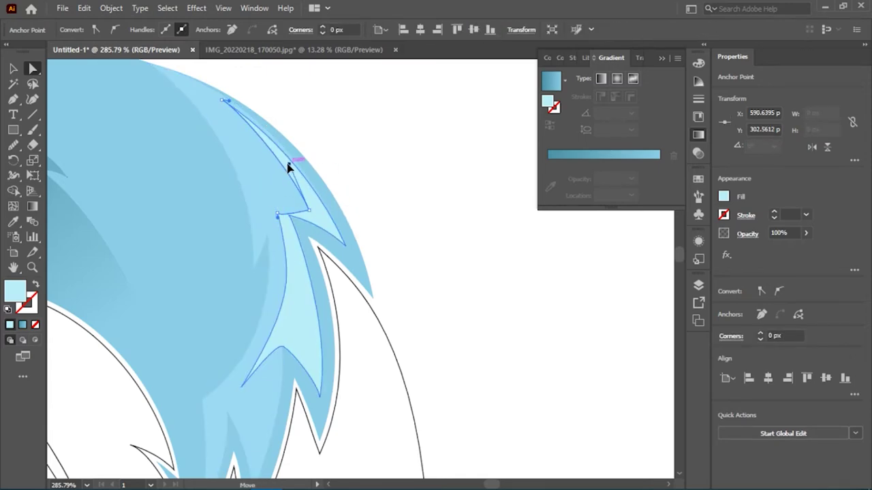
# Step: Zoom in to check the feather's tip anchor, deselect, then zoom in on the head
pyautogui.moveTo(288, 167); pyautogui.dragTo(316, 211)
pyautogui.scroll(-5, 316, 211)
pyautogui.click(522, 216)
pyautogui.scroll(5, 179, 126)
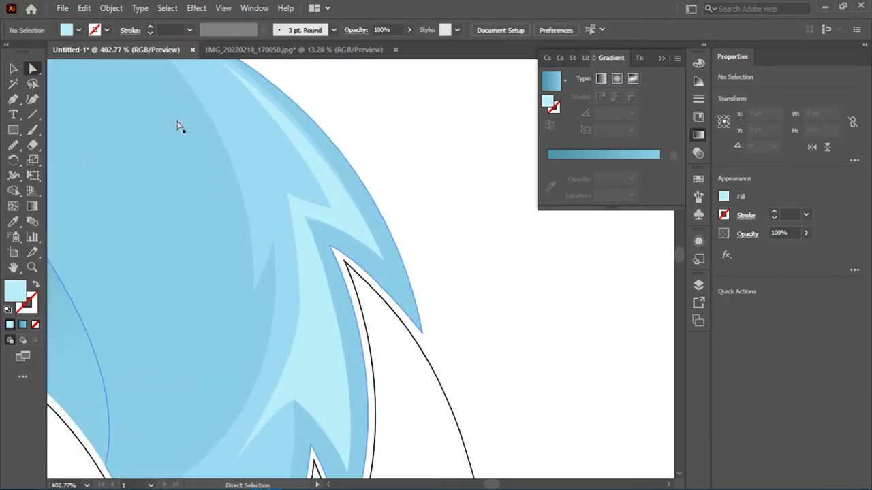
pyautogui.scroll(5, 178, 126)
pyautogui.scroll(3, 413, 229)
pyautogui.click(205, 167)
pyautogui.scroll(2, 189, 199)
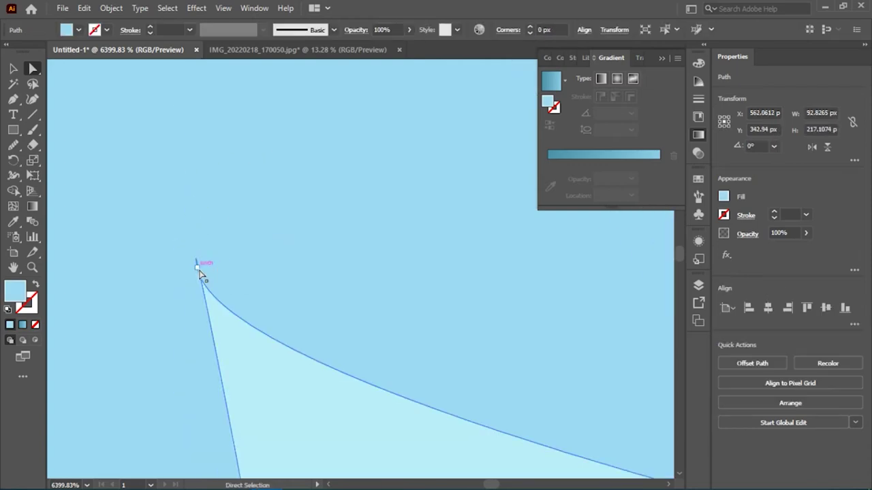
pyautogui.click(200, 274)
pyautogui.scroll(-10, 159, 166)
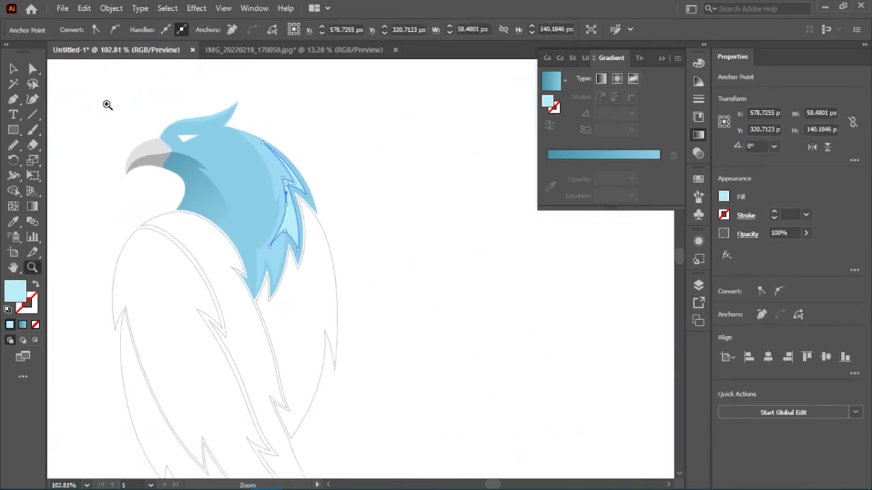
pyautogui.click(325, 143)
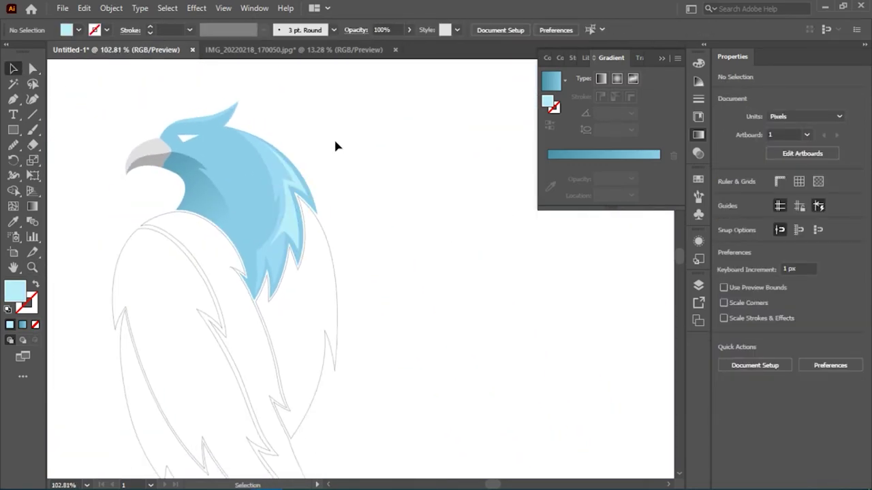
pyautogui.press('z')
pyautogui.moveTo(333, 145); pyautogui.dragTo(253, 181)
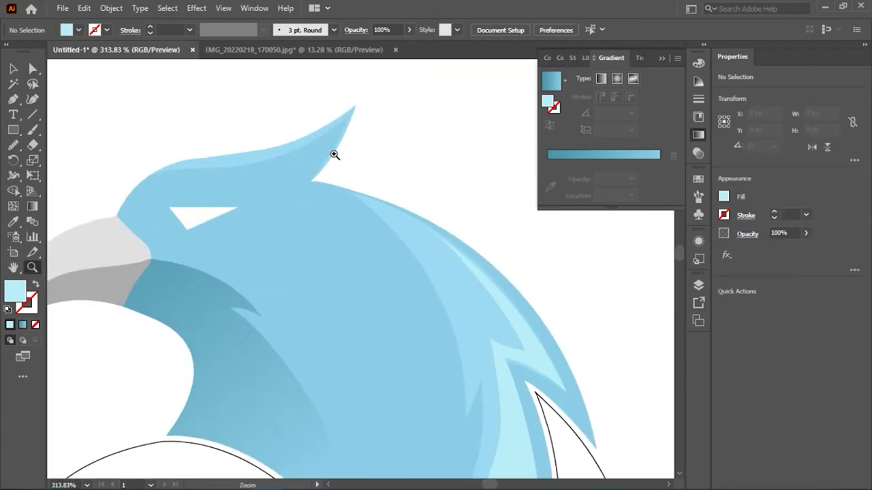
# Step: Draw a Pen curve along the crest's top edge from its left end to the tip
pyautogui.click(208, 188)
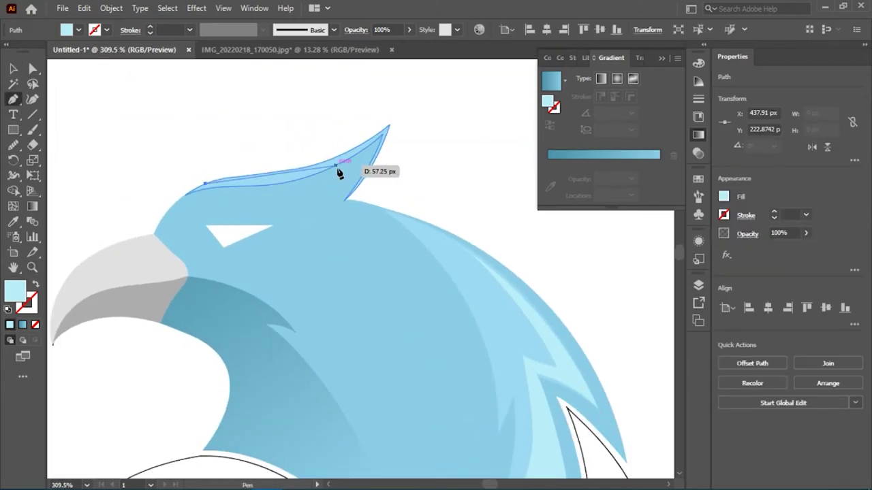
pyautogui.scroll(2, 210, 230)
pyautogui.press('a')
pyautogui.click(284, 247)
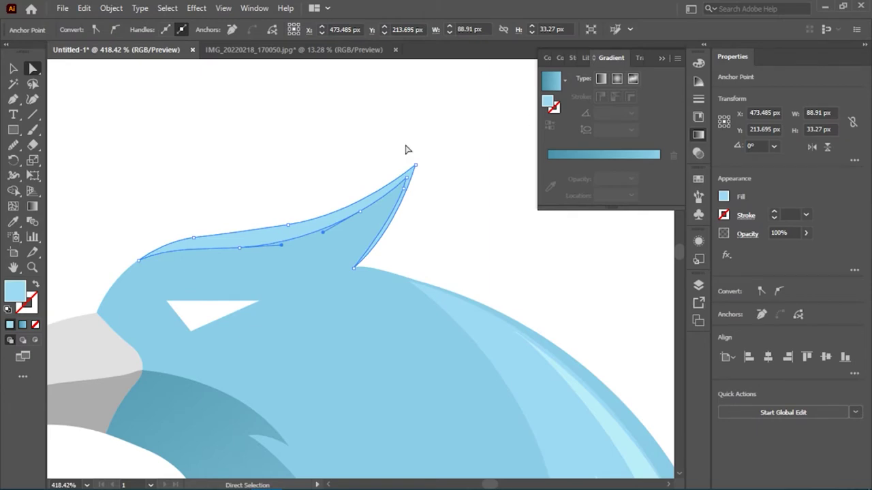
pyautogui.click(171, 242)
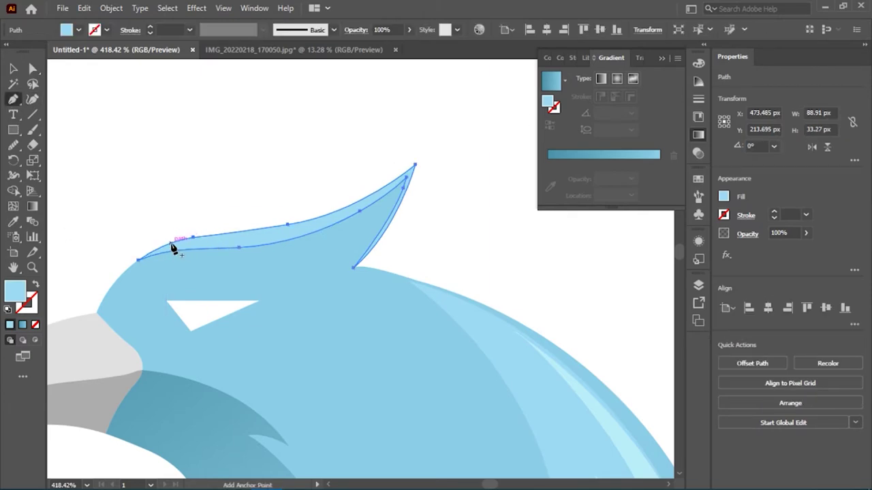
pyautogui.click(239, 244)
pyautogui.moveTo(347, 214); pyautogui.dragTo(262, 249)
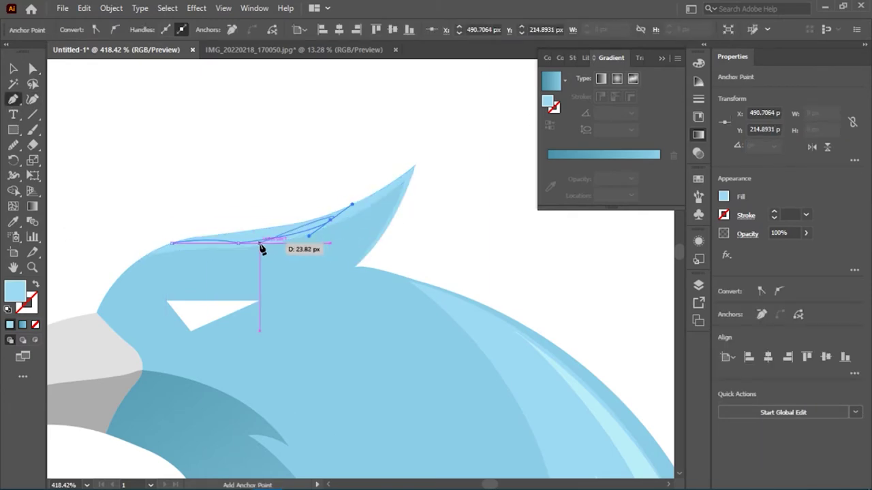
pyautogui.moveTo(405, 179); pyautogui.dragTo(417, 171)
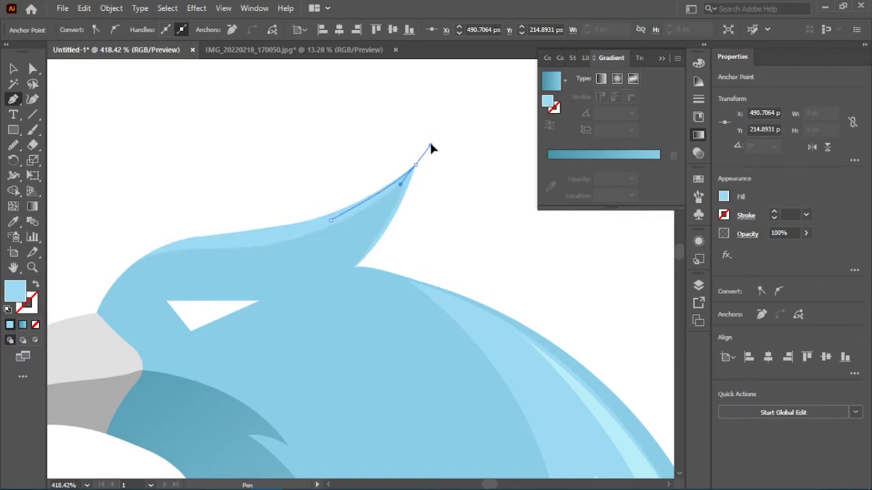
# Step: Give the curve no fill and a black 0.25 pt stroke
pyautogui.hotkey('shift', '`')
pyautogui.click(78, 29)
pyautogui.click(6, 43)
pyautogui.click(107, 30)
pyautogui.click(19, 43)
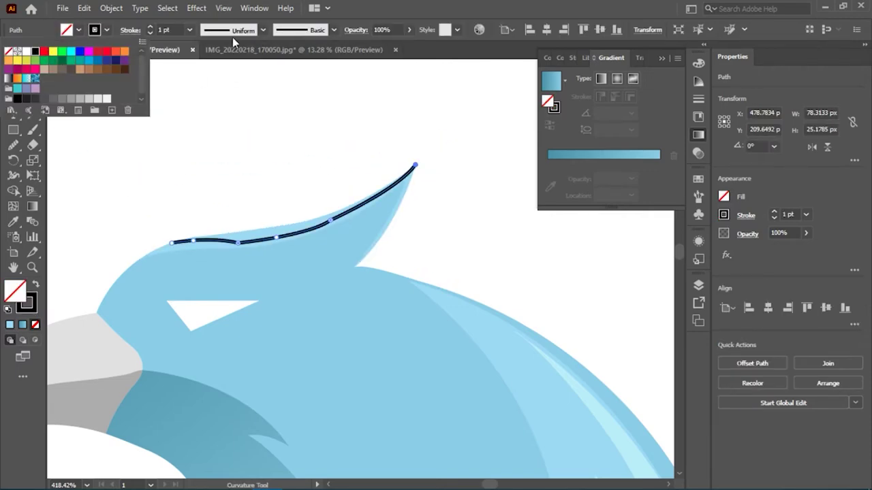
pyautogui.click(189, 29)
pyautogui.click(208, 43)
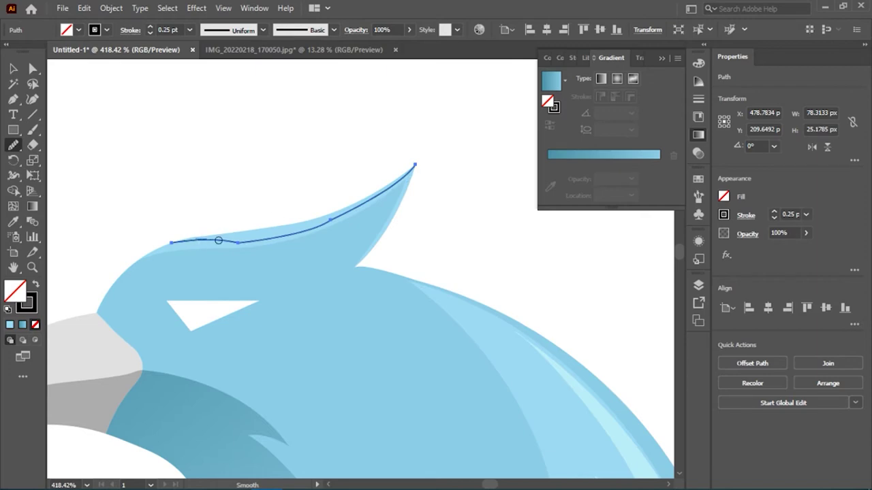
# Step: Reshape the curve's segments to follow the crest edge and move its left end onto the outline
pyautogui.scroll(3, 311, 231)
pyautogui.press('a')
pyautogui.moveTo(274, 230); pyautogui.dragTo(278, 230)
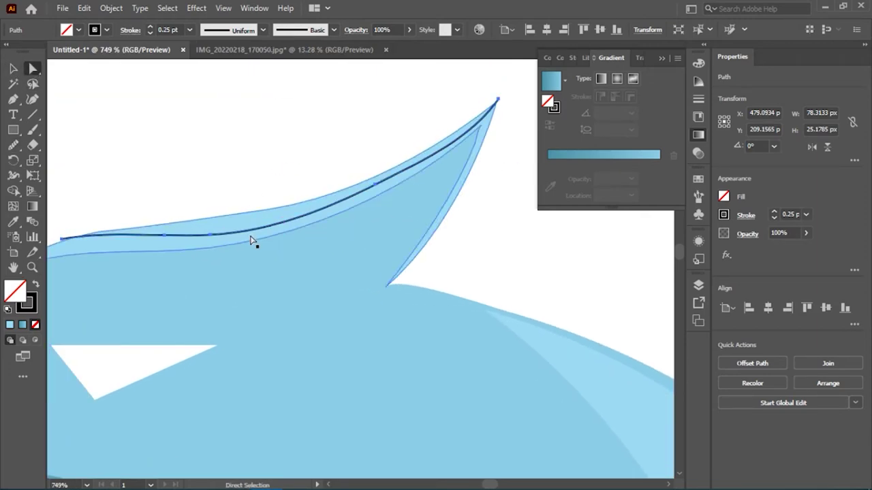
pyautogui.click(266, 229)
pyautogui.moveTo(211, 238); pyautogui.dragTo(228, 237)
pyautogui.moveTo(368, 192); pyautogui.dragTo(370, 191)
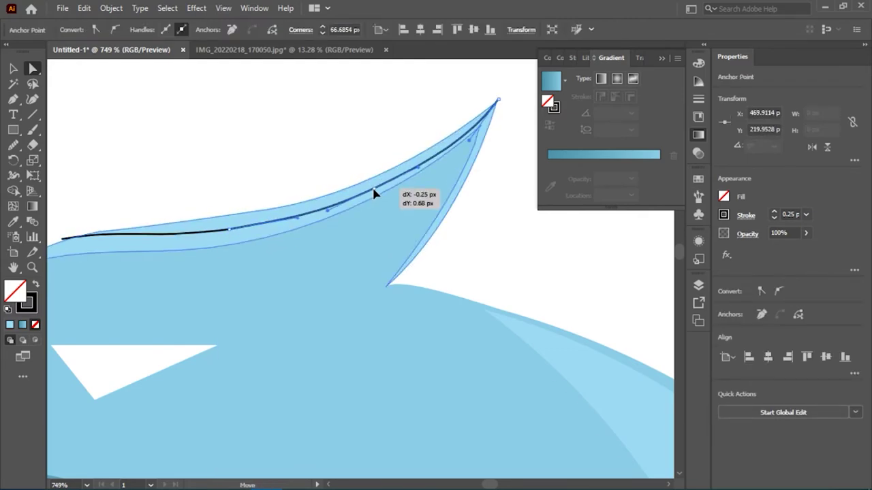
pyautogui.scroll(-1, 137, 162)
pyautogui.scroll(2, 246, 170)
pyautogui.scroll(1, 113, 230)
pyautogui.moveTo(113, 230); pyautogui.dragTo(101, 230)
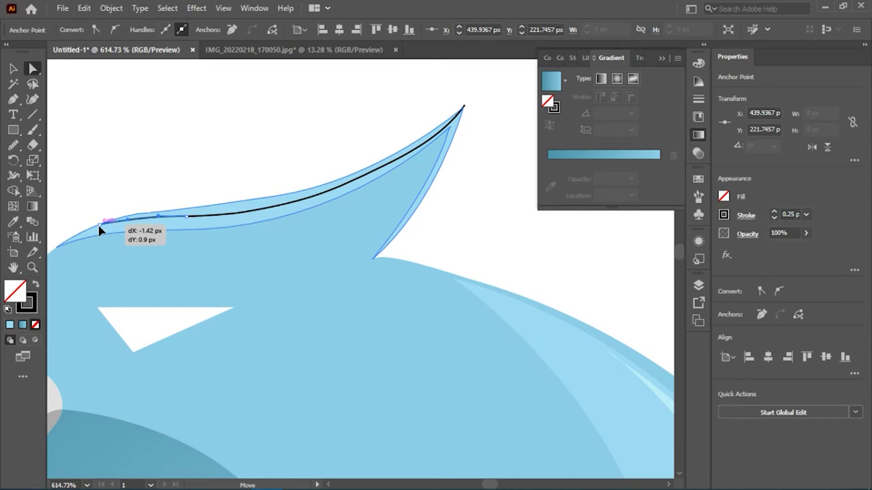
pyautogui.scroll(3, 298, 202)
pyautogui.scroll(-2, 297, 202)
pyautogui.scroll(-3, 210, 179)
pyautogui.click(210, 127)
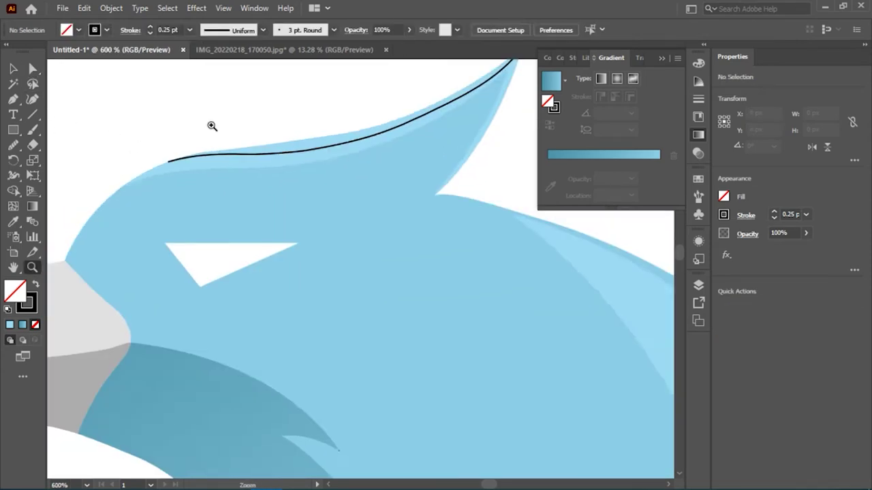
# Step: Select the crest shape together with the curve and zoom in
pyautogui.click(253, 176)
pyautogui.press('i')
pyautogui.click(265, 210)
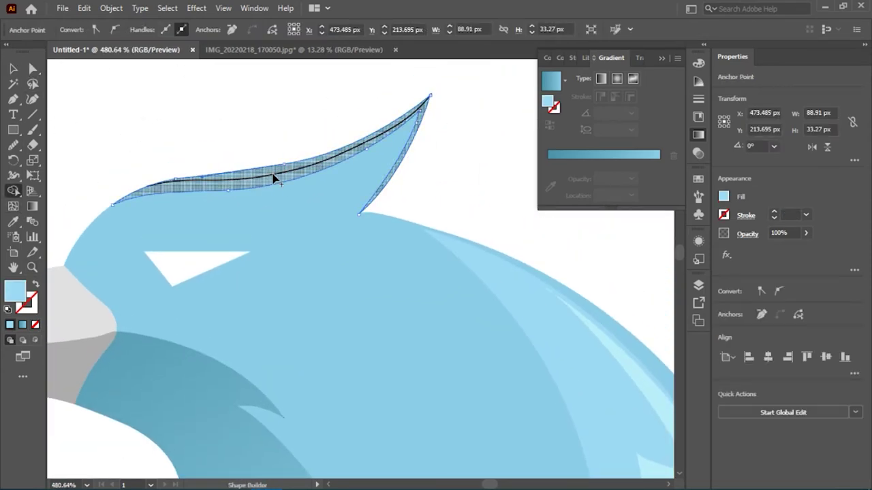
pyautogui.press('z')
pyautogui.click(239, 197)
pyautogui.scroll(3, 443, 197)
pyautogui.scroll(3, 228, 259)
# Step: Snap the curve's left-end anchor exactly onto the crest outline, then select all
pyautogui.press('a')
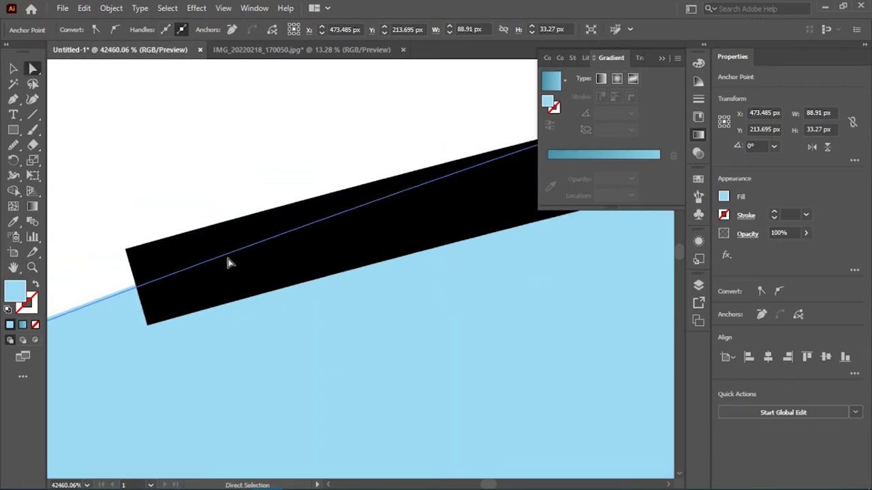
pyautogui.hotkey('shift', 'x')
pyautogui.click(164, 281)
pyautogui.press('z')
pyautogui.click(189, 307)
pyautogui.moveTo(144, 289); pyautogui.dragTo(156, 288)
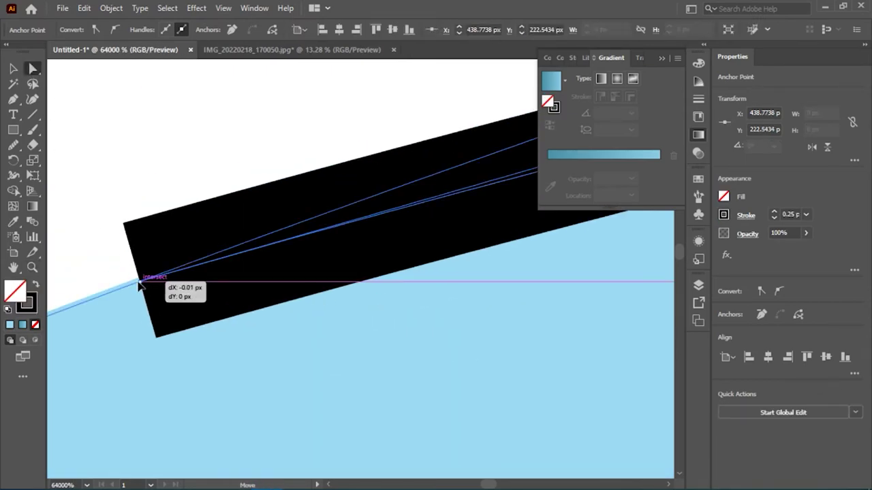
pyautogui.scroll(-5, 93, 196)
pyautogui.scroll(-3, 331, 122)
pyautogui.hotkey('ctrl', 'a')
# Step: Select the thin curve along the crest top and give it a light blue gradient fill
pyautogui.click(13, 190)
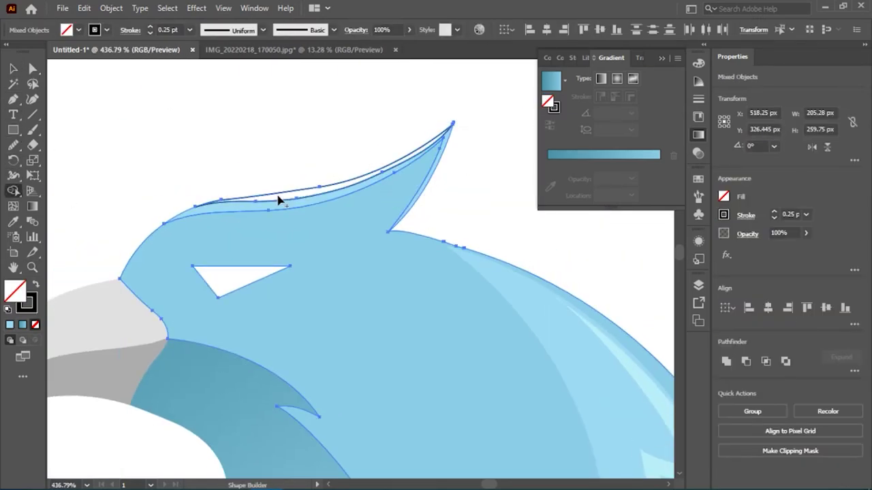
pyautogui.press('a')
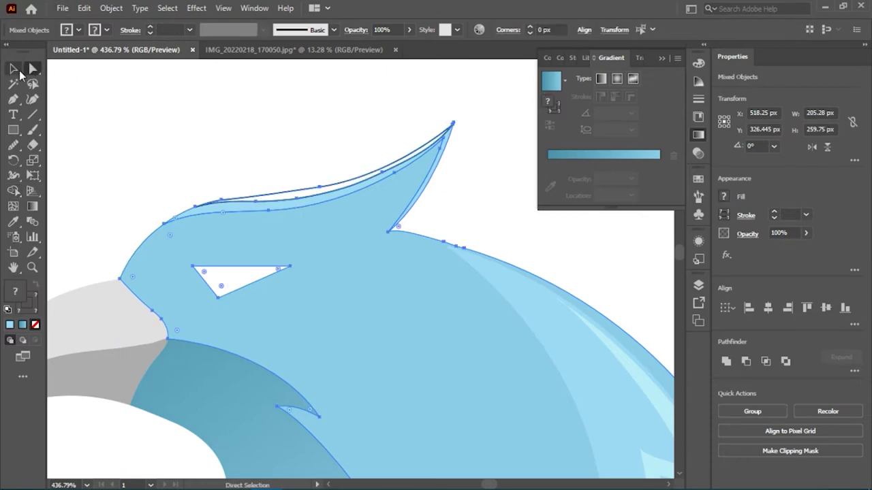
pyautogui.press('v')
pyautogui.hotkey('ctrl', 'shift', 'a')
pyautogui.click(295, 202)
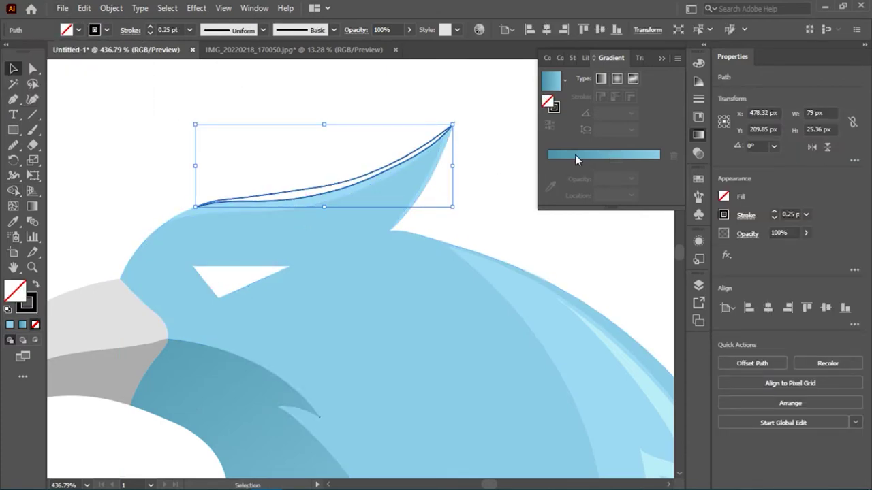
pyautogui.press('z')
pyautogui.moveTo(273, 175); pyautogui.dragTo(249, 195)
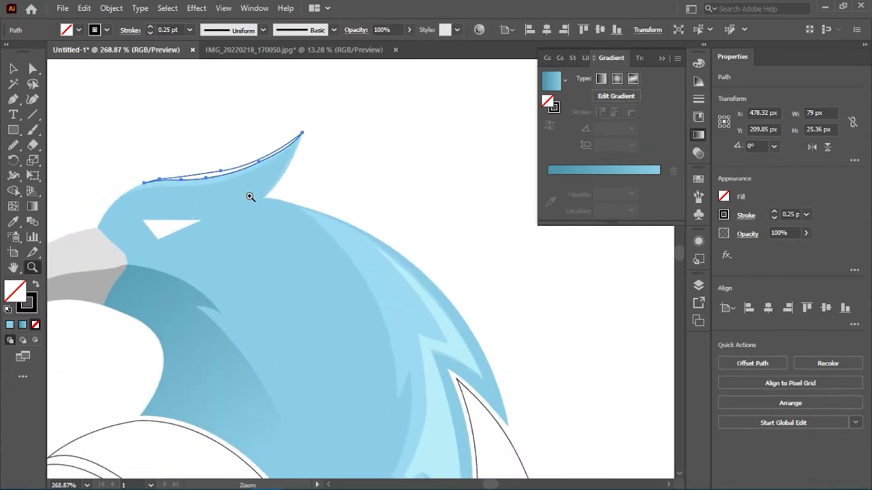
pyautogui.click(552, 82)
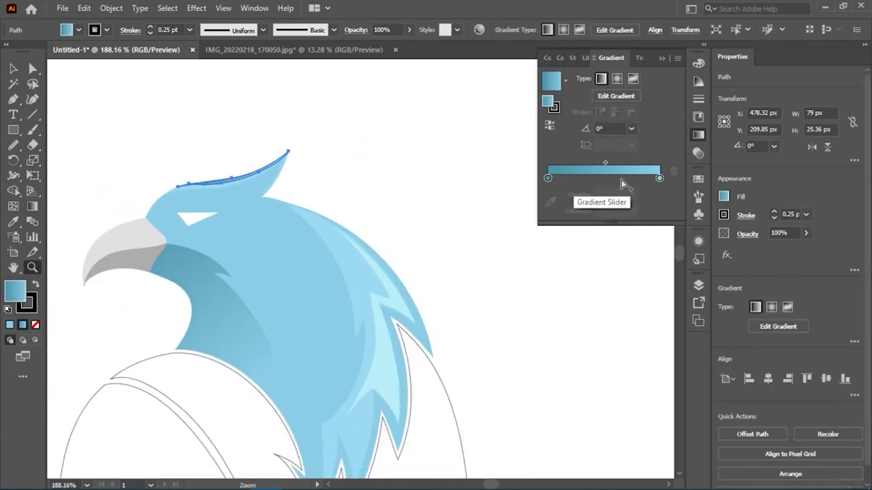
pyautogui.moveTo(158, 173); pyautogui.dragTo(286, 185)
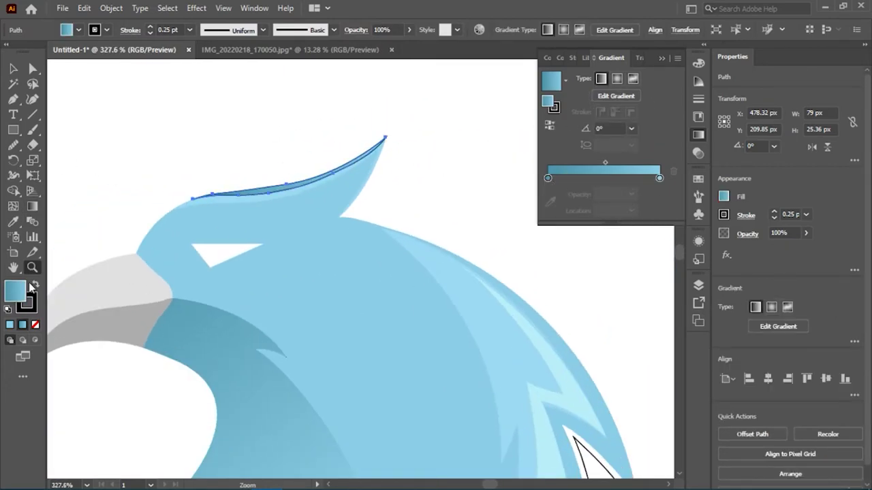
pyautogui.doubleClick(20, 291)
pyautogui.press('Escape')
pyautogui.click(221, 97)
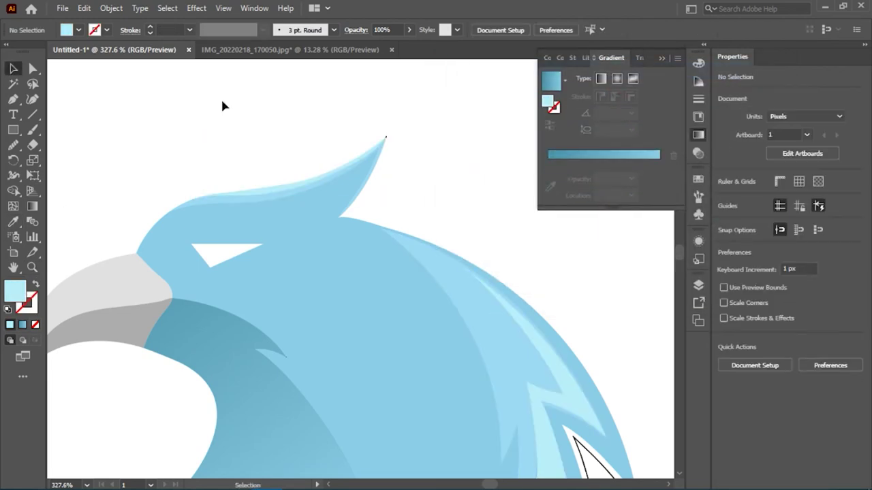
# Step: Zoom in and out on the crest tip to inspect the pale-blue highlight sliver
pyautogui.press('z')
pyautogui.moveTo(385, 136); pyautogui.dragTo(413, 129)
pyautogui.keyDown('alt'); pyautogui.click(215, 295); pyautogui.keyUp('alt')
pyautogui.keyDown('alt'); pyautogui.click(284, 234); pyautogui.keyUp('alt')
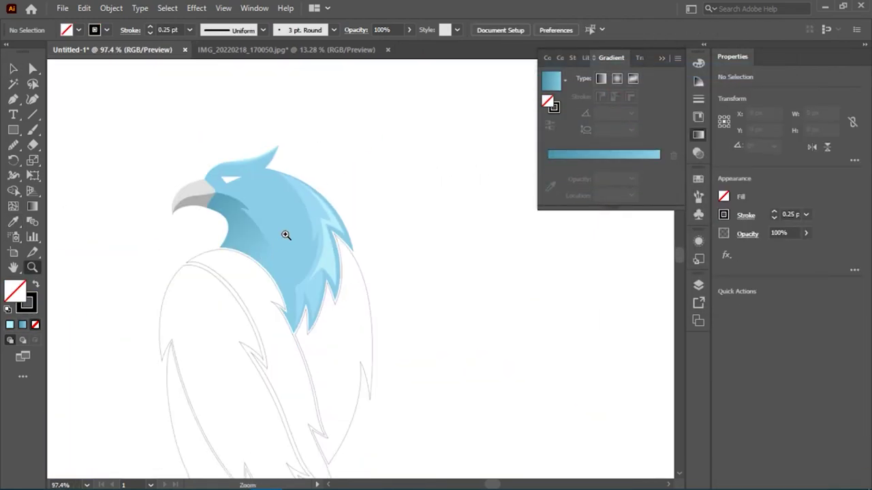
pyautogui.click(220, 140)
pyautogui.keyDown('alt'); pyautogui.click(284, 148); pyautogui.keyUp('alt')
pyautogui.moveTo(284, 148); pyautogui.dragTo(352, 125)
pyautogui.moveTo(288, 174); pyautogui.dragTo(310, 186)
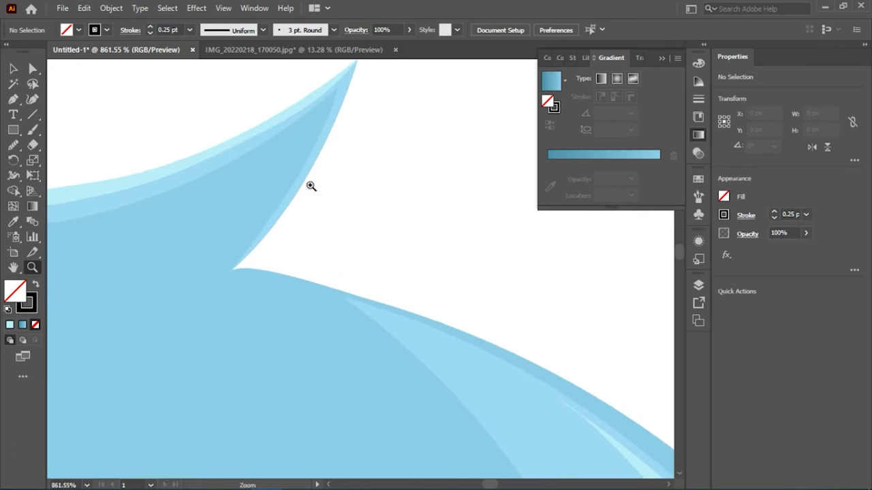
pyautogui.keyDown('alt'); pyautogui.click(307, 186); pyautogui.keyUp('alt')
pyautogui.moveTo(362, 159); pyautogui.dragTo(429, 146)
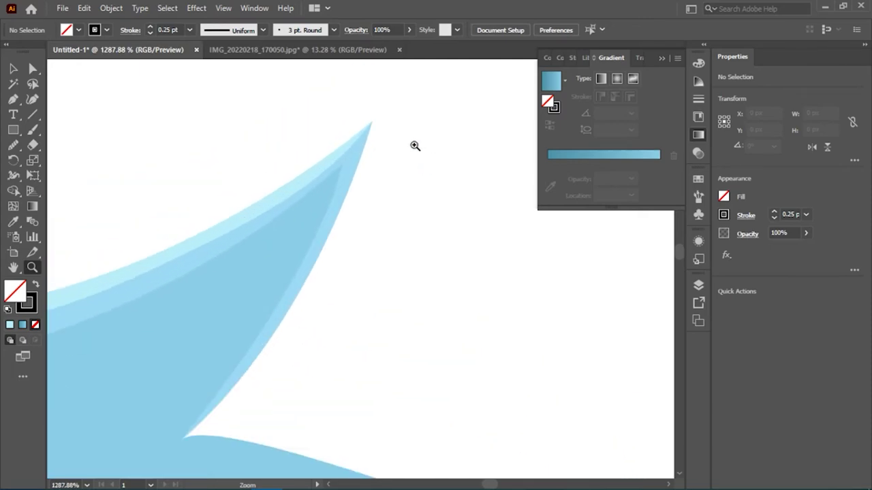
pyautogui.keyDown('alt'); pyautogui.click(336, 204); pyautogui.keyUp('alt')
pyautogui.keyDown('alt'); pyautogui.click(321, 192); pyautogui.keyUp('alt')
pyautogui.keyDown('alt'); pyautogui.click(374, 193); pyautogui.keyUp('alt')
pyautogui.keyDown('alt'); pyautogui.click(485, 217); pyautogui.keyUp('alt')
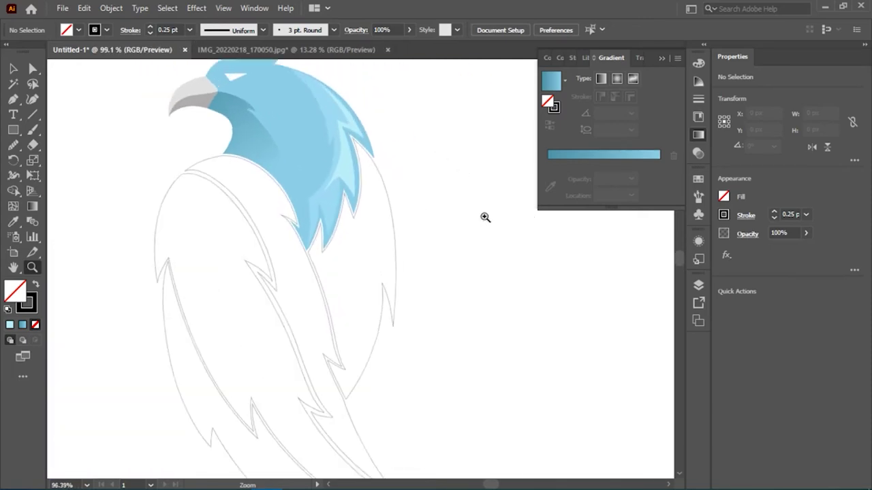
pyautogui.moveTo(485, 217); pyautogui.dragTo(402, 228)
# Step: Fill the lower wing feather with dark blue
pyautogui.click(234, 327)
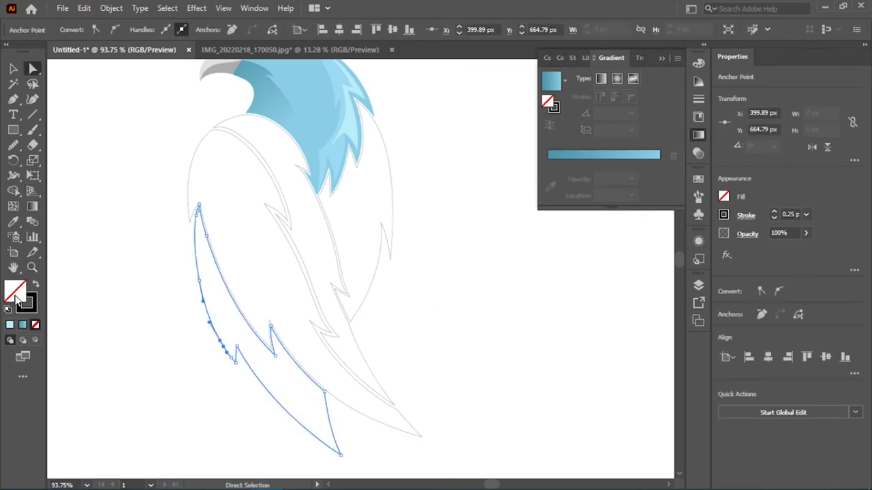
pyautogui.doubleClick(16, 298)
pyautogui.moveTo(617, 167); pyautogui.dragTo(617, 171)
pyautogui.click(578, 139)
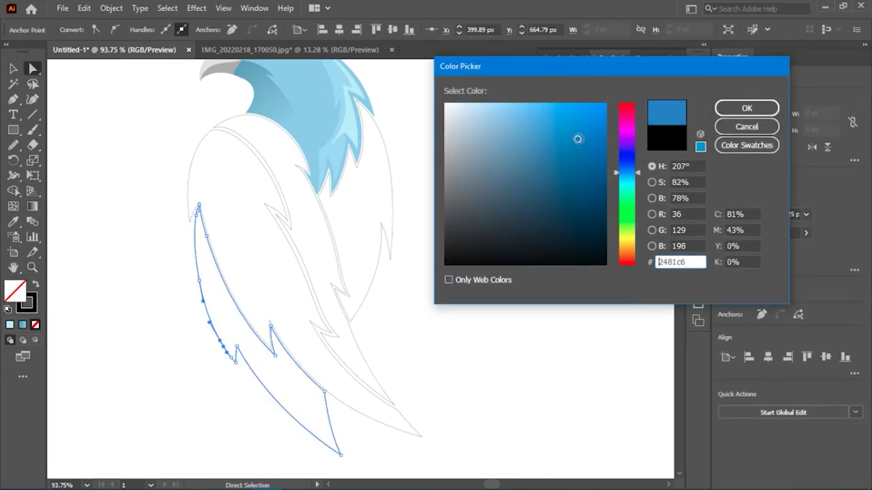
pyautogui.click(753, 110)
pyautogui.hotkey('ctrl', 'shift', 'a')
# Step: Draw a dividing curve across the dark blue feather from its inner notch
pyautogui.press('z')
pyautogui.moveTo(411, 342); pyautogui.dragTo(387, 346)
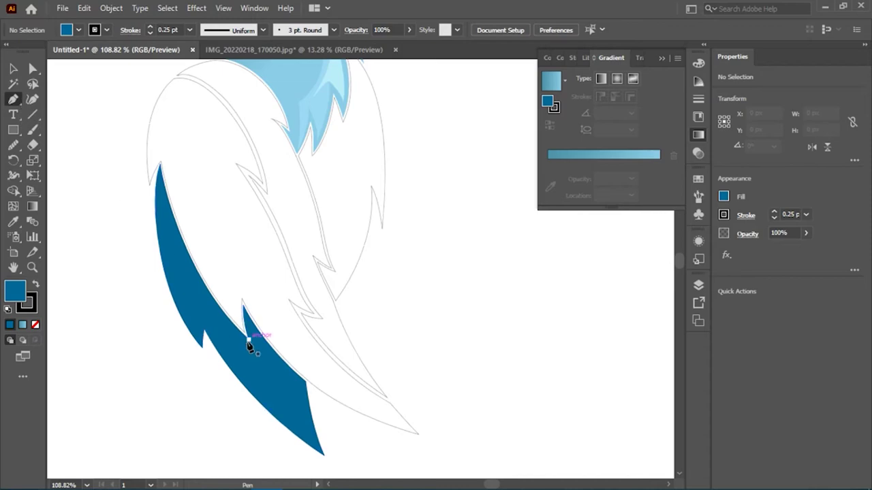
pyautogui.click(248, 344)
pyautogui.moveTo(325, 455); pyautogui.dragTo(401, 439)
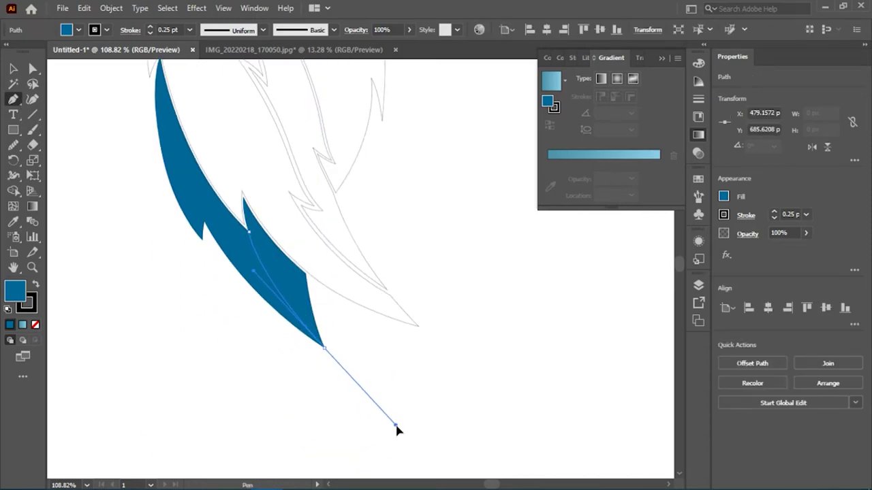
pyautogui.press('z')
pyautogui.moveTo(285, 226); pyautogui.dragTo(301, 285)
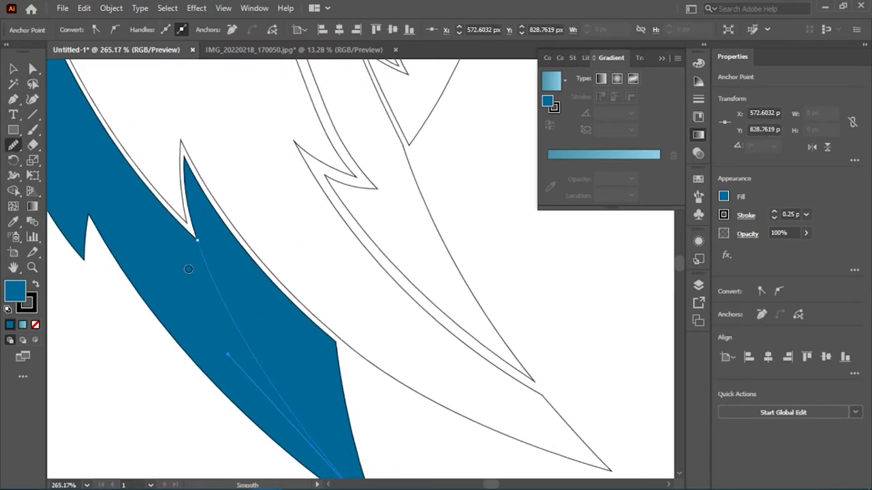
pyautogui.press('z')
pyautogui.moveTo(205, 286); pyautogui.dragTo(173, 290)
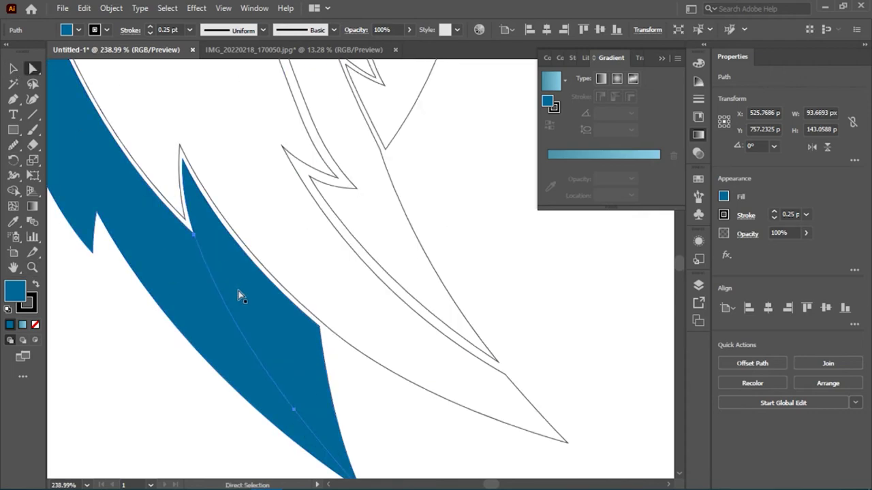
pyautogui.keyDown('alt'); pyautogui.scroll(-2, 239, 297); pyautogui.keyUp('alt')
pyautogui.press('v')
pyautogui.doubleClick(18, 296)
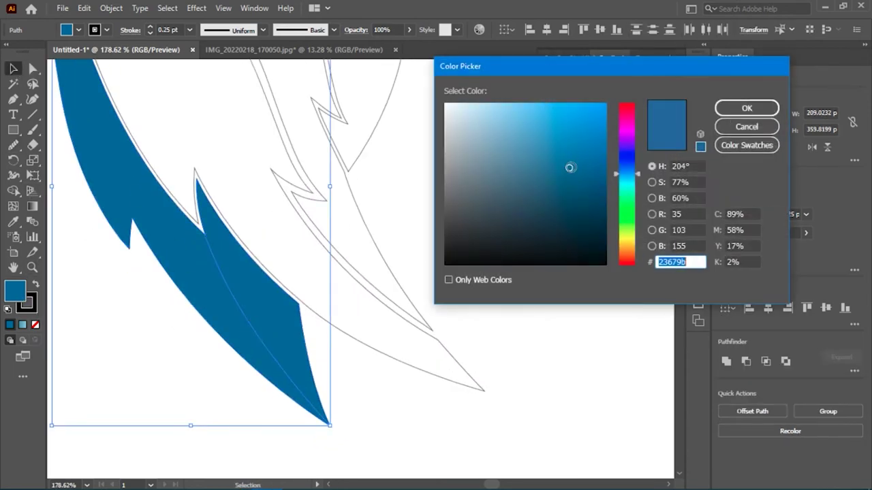
pyautogui.click(745, 109)
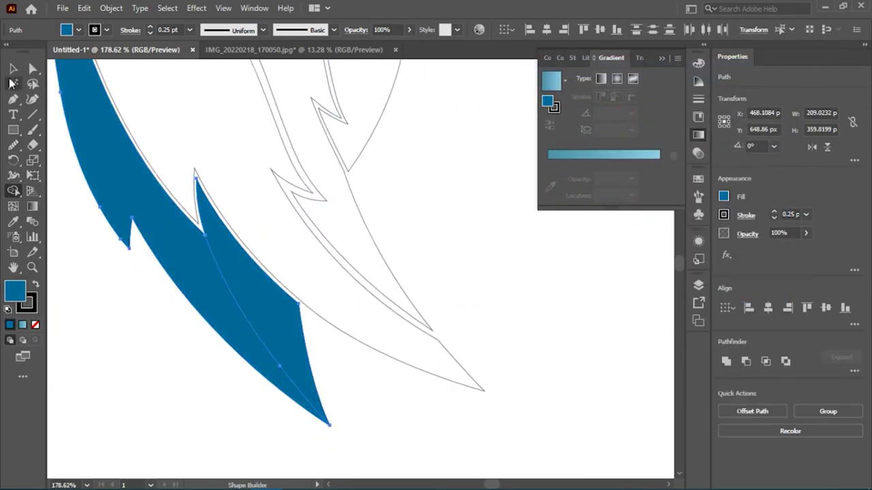
# Step: Snap the dividing curve's stray anchor onto the feather outline
pyautogui.click(234, 283)
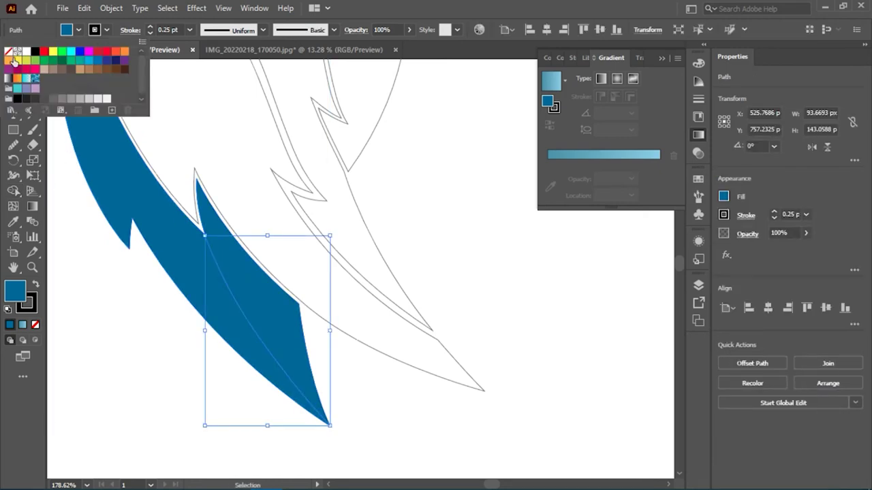
pyautogui.click(242, 275)
pyautogui.press('z')
pyautogui.moveTo(311, 317); pyautogui.dragTo(272, 384)
pyautogui.press('a')
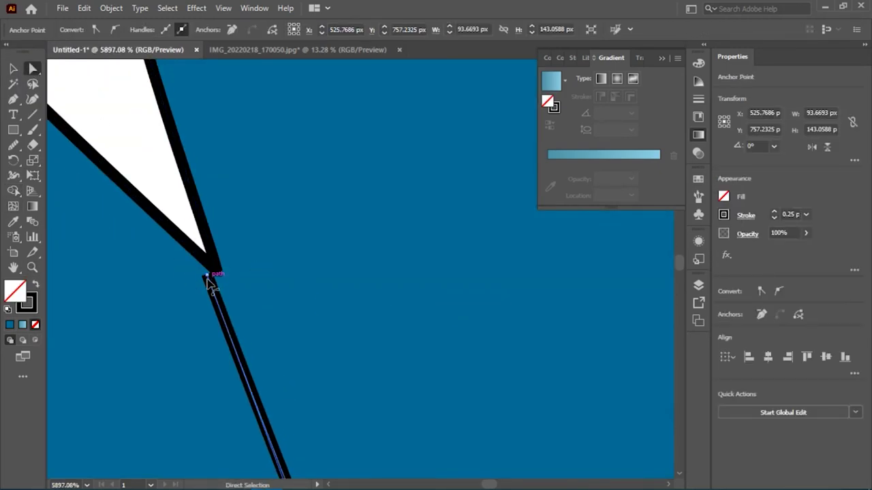
pyautogui.moveTo(207, 275); pyautogui.dragTo(218, 274)
pyautogui.hotkey('ctrl', '0')
# Step: Split the feather with Shape Builder and fill the right piece a lighter blue
pyautogui.click(19, 70)
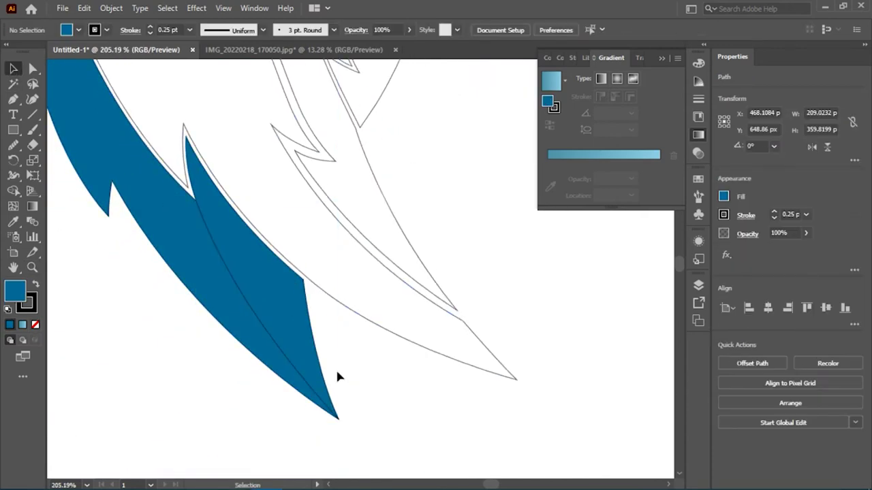
pyautogui.moveTo(335, 368); pyautogui.dragTo(63, 212)
pyautogui.hotkey('shift', 'm')
pyautogui.doubleClick(15, 292)
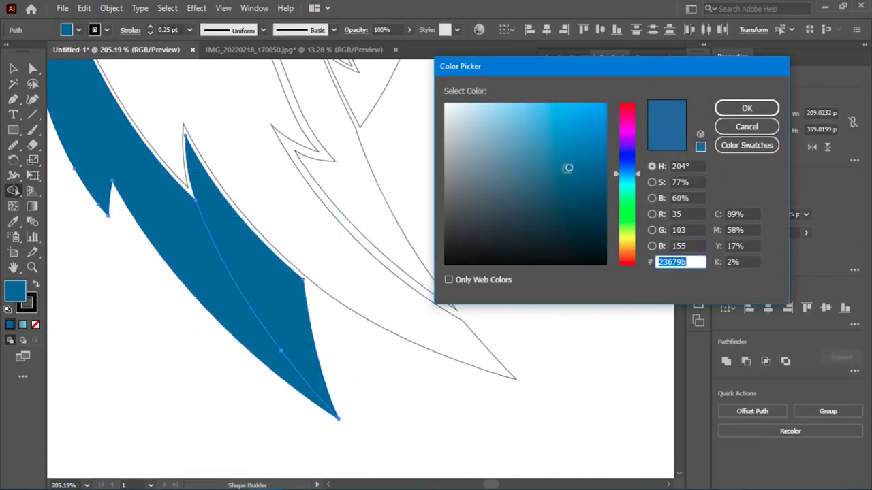
pyautogui.click(746, 107)
pyautogui.press('z')
pyautogui.moveTo(292, 311); pyautogui.dragTo(266, 203)
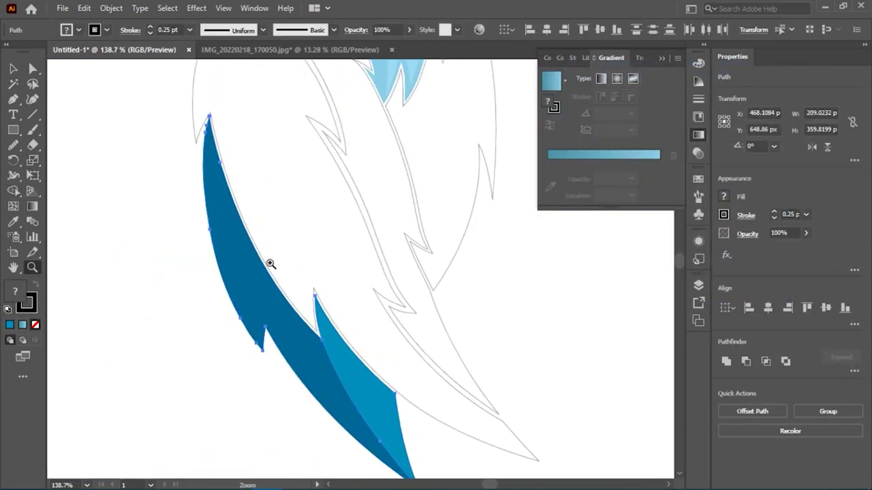
# Step: Draw a curved Pen path from the feather tip down the dark feather's left edge
pyautogui.press('v')
pyautogui.click(89, 182)
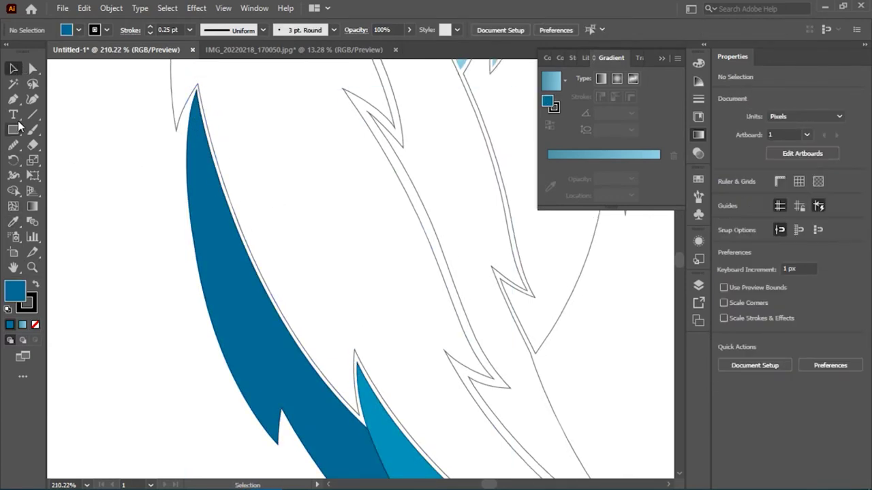
pyautogui.press('p')
pyautogui.scroll(5, 214, 107)
pyautogui.scroll(3, 232, 100)
pyautogui.click(235, 97)
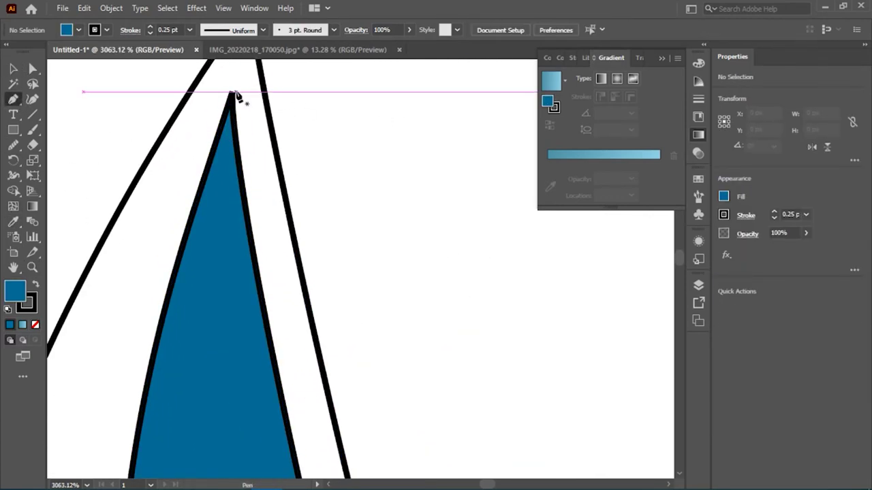
pyautogui.press('z')
pyautogui.moveTo(232, 99)
pyautogui.mouseDown()
pyautogui.moveTo(195, 240)
pyautogui.moveTo(176, 96)
pyautogui.mouseUp()
pyautogui.press('p')
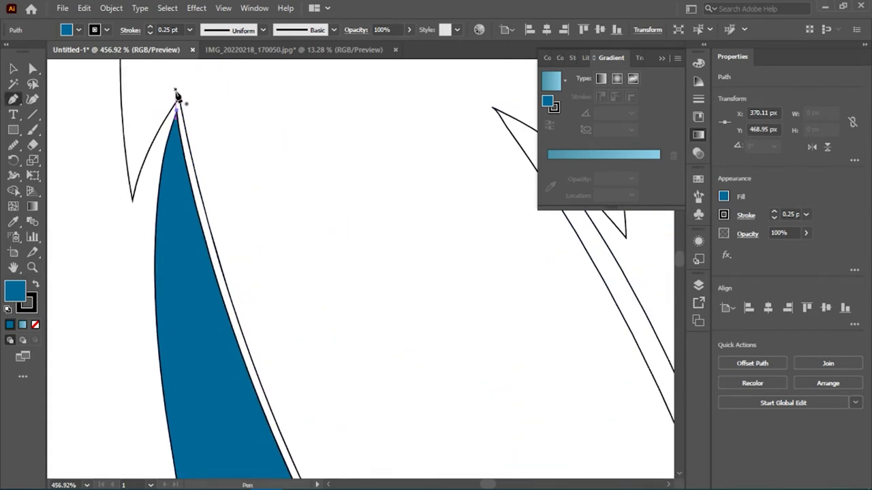
pyautogui.scroll(-3, 178, 115)
pyautogui.moveTo(320, 294); pyautogui.dragTo(389, 337)
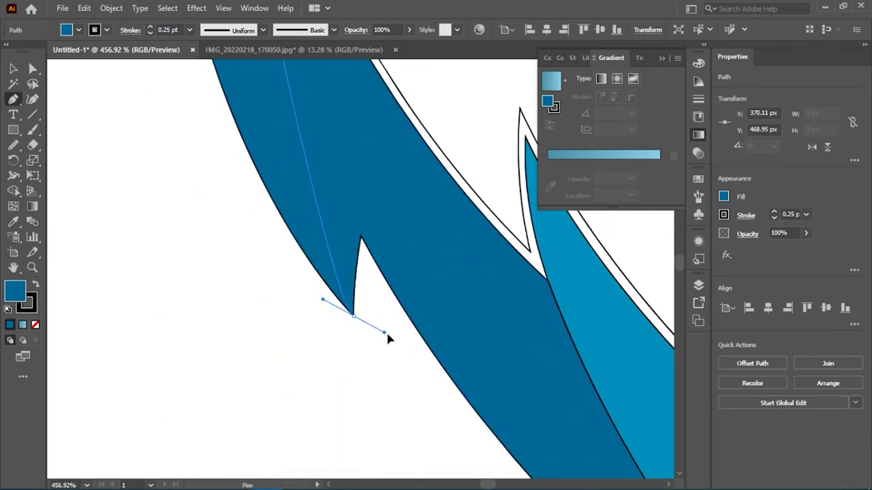
pyautogui.scroll(-3, 403, 352)
pyautogui.scroll(3, 403, 352)
pyautogui.click(13, 69)
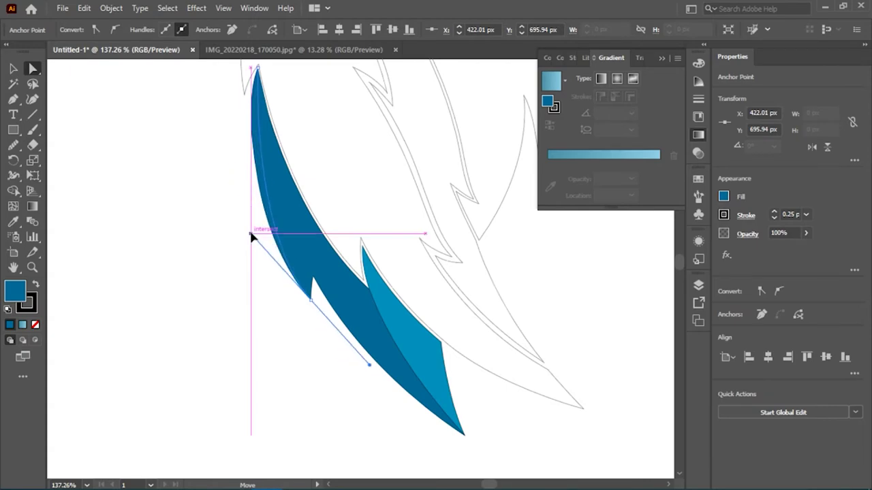
# Step: Reshape the curve, split off the strip with Shape Builder, and set its fill to None
pyautogui.scroll(2, 255, 184)
pyautogui.click(262, 128)
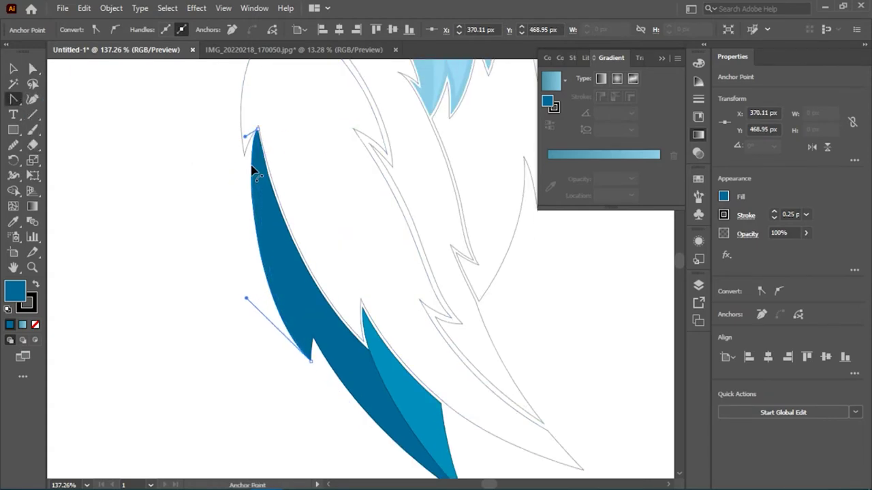
pyautogui.moveTo(255, 175); pyautogui.dragTo(253, 148)
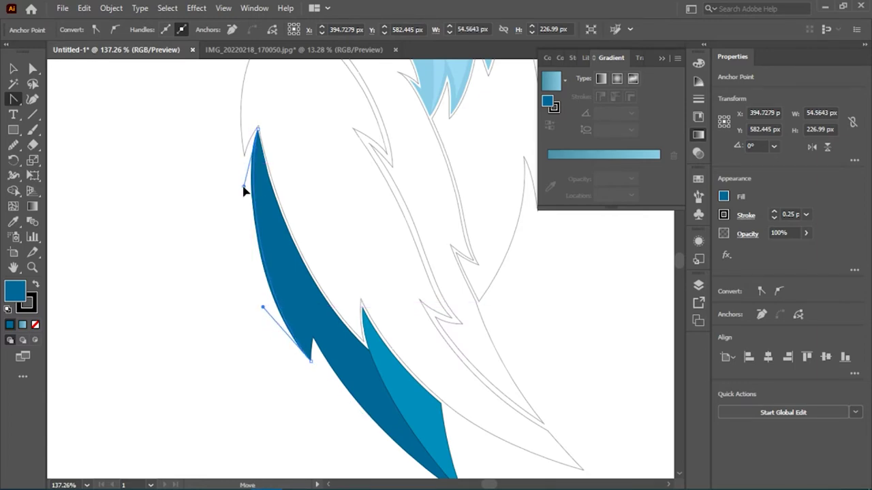
pyautogui.scroll(3, 284, 271)
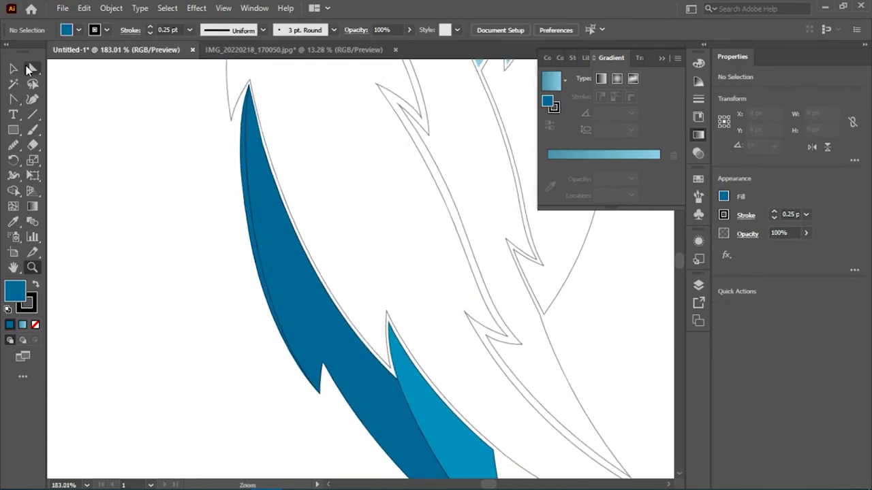
pyautogui.click(249, 224)
pyautogui.click(13, 190)
pyautogui.click(297, 275)
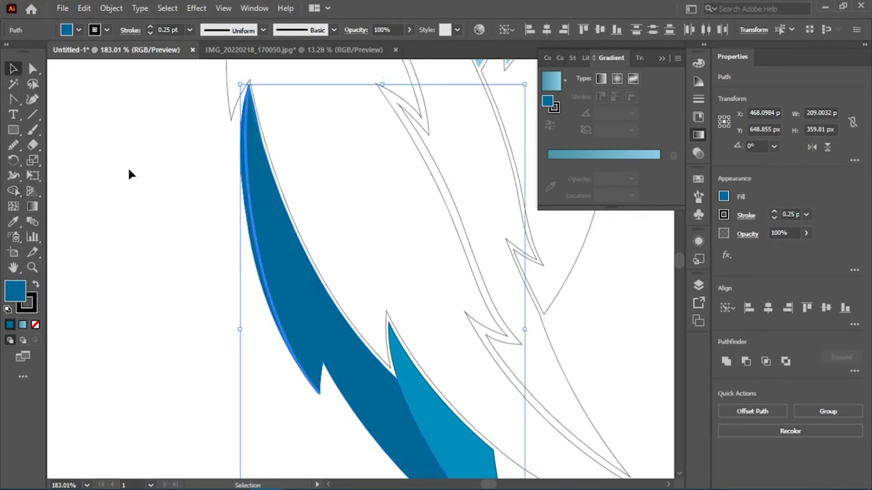
pyautogui.hotkey('ctrl', 'z')
pyautogui.click(75, 30)
pyautogui.click(10, 55)
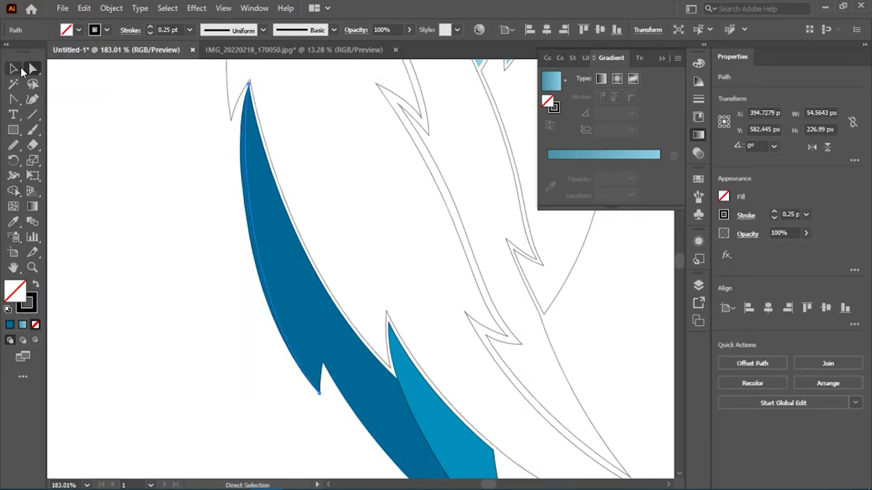
# Step: Eyedrop the right piece's light blue onto the strip and set its stroke to None
pyautogui.hotkey('shift', 'm')
pyautogui.scroll(-2, 55, 280)
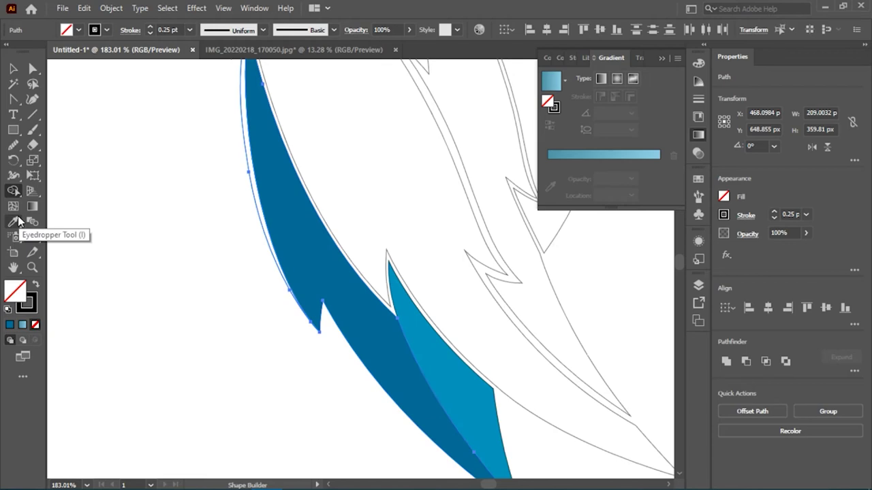
pyautogui.doubleClick(15, 291)
pyautogui.press('Escape')
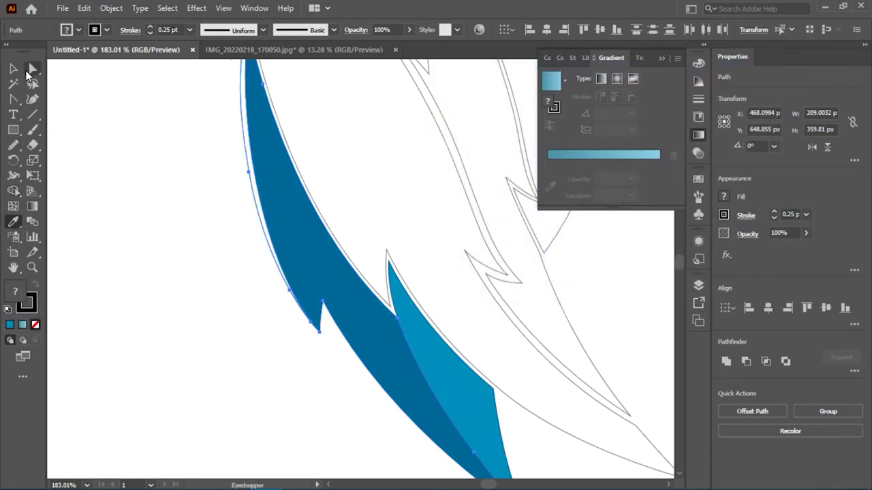
pyautogui.keyDown('ctrl'); pyautogui.click(258, 191); pyautogui.keyUp('ctrl')
pyautogui.click(447, 365)
pyautogui.keyDown('ctrl'); pyautogui.click(241, 249); pyautogui.keyUp('ctrl')
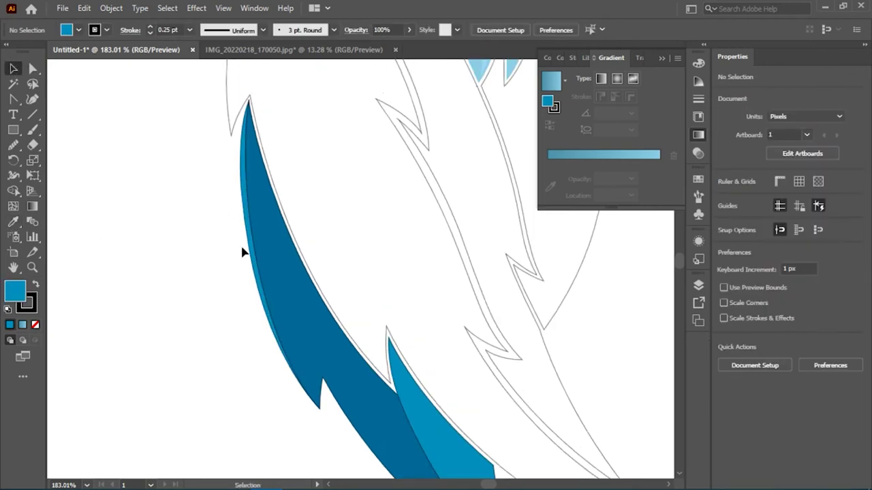
pyautogui.click(107, 30)
pyautogui.click(6, 47)
# Step: Zoom out to view the whole feather and bird
pyautogui.press('z')
pyautogui.moveTo(160, 200)
pyautogui.mouseDown()
pyautogui.moveTo(126, 235)
pyautogui.moveTo(239, 343)
pyautogui.mouseUp()
pyautogui.press('v')
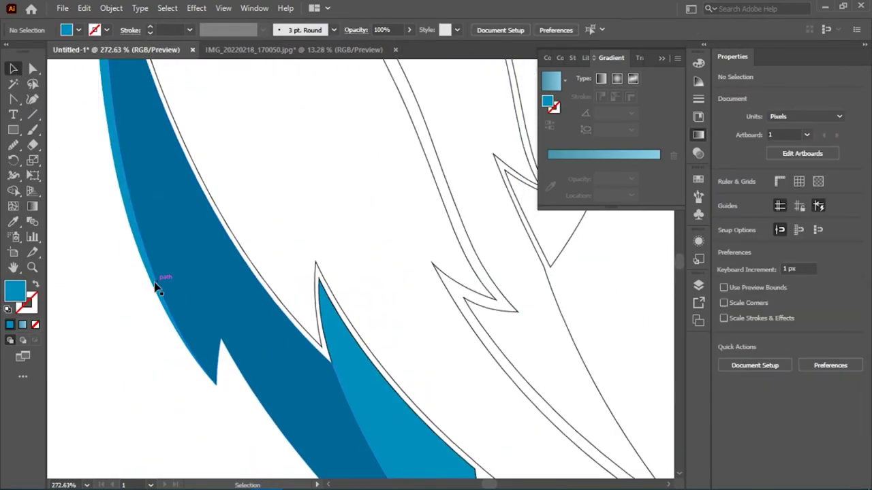
pyautogui.press('z')
pyautogui.scroll(-5, 363, 298)
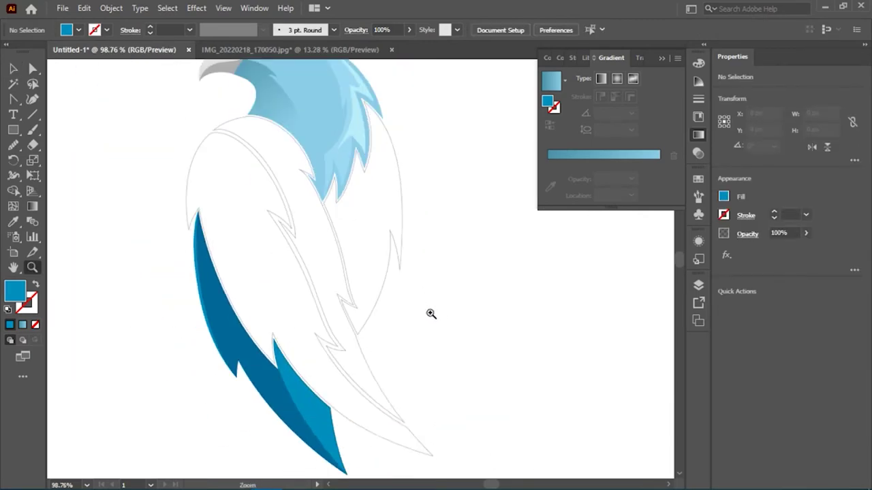
# Step: Draw a highlight shape with a curved corner inside the light-blue wing piece
pyautogui.keyDown('ctrl'); pyautogui.click(362, 275); pyautogui.keyUp('ctrl')
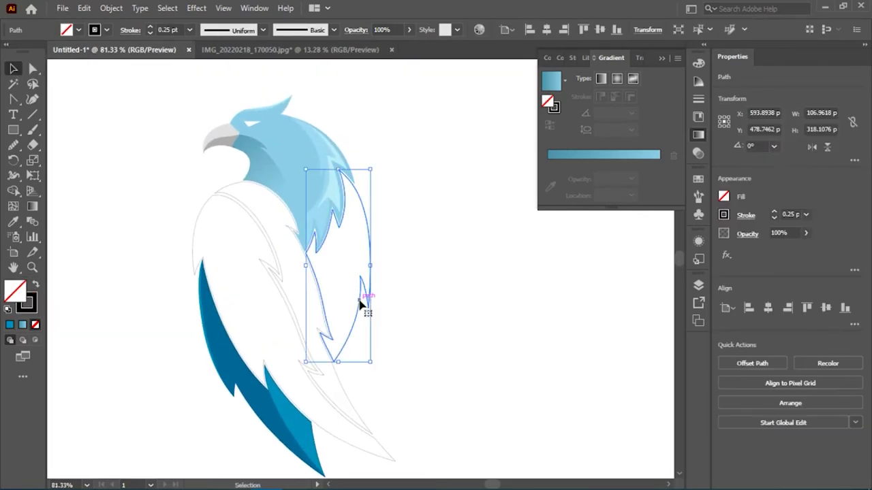
pyautogui.scroll(1, 323, 406)
pyautogui.scroll(3, 322, 407)
pyautogui.moveTo(13, 99); pyautogui.dragTo(75, 98)
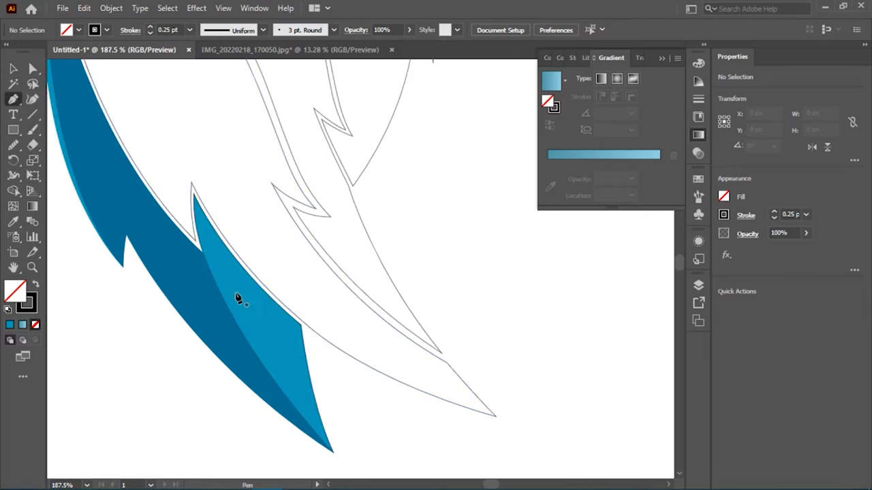
pyautogui.press('z')
pyautogui.moveTo(301, 279); pyautogui.dragTo(368, 259)
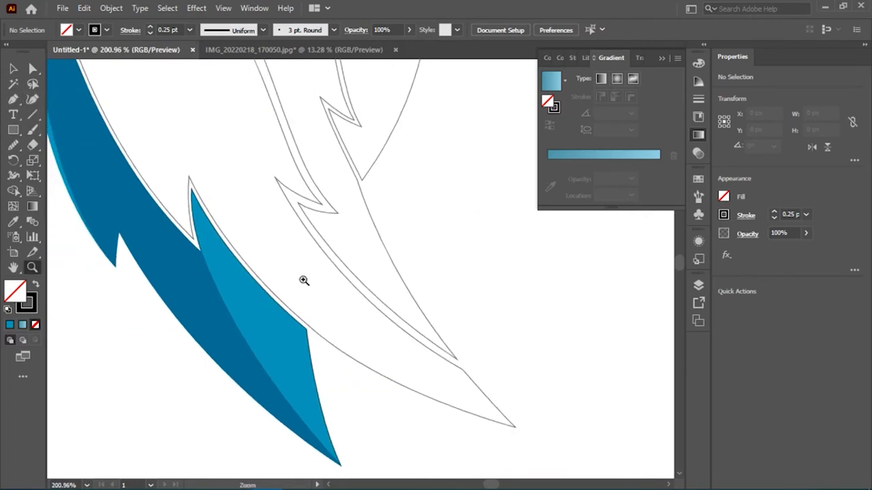
pyautogui.click(13, 98)
pyautogui.scroll(-5, 150, 132)
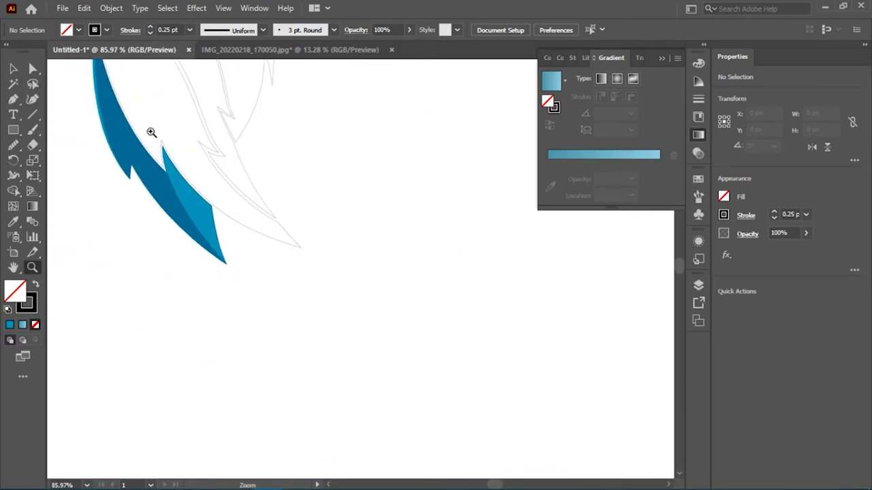
pyautogui.scroll(3, 181, 214)
pyautogui.scroll(2, 156, 200)
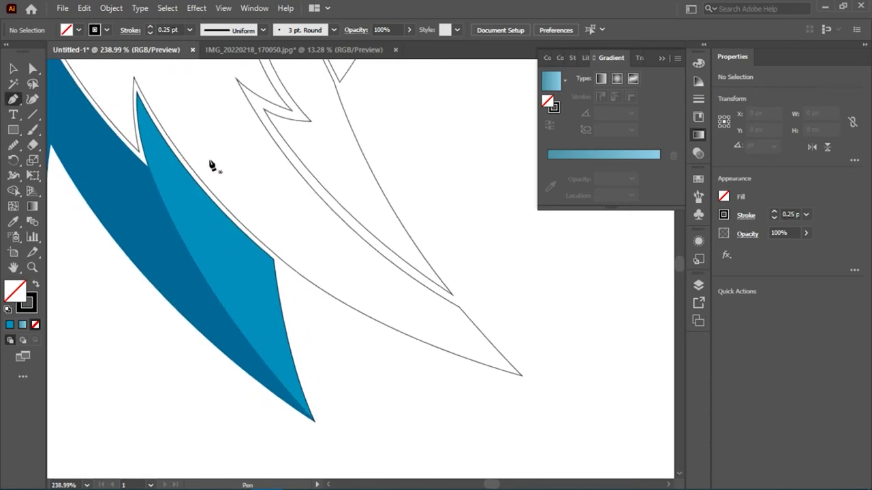
pyautogui.click(150, 141)
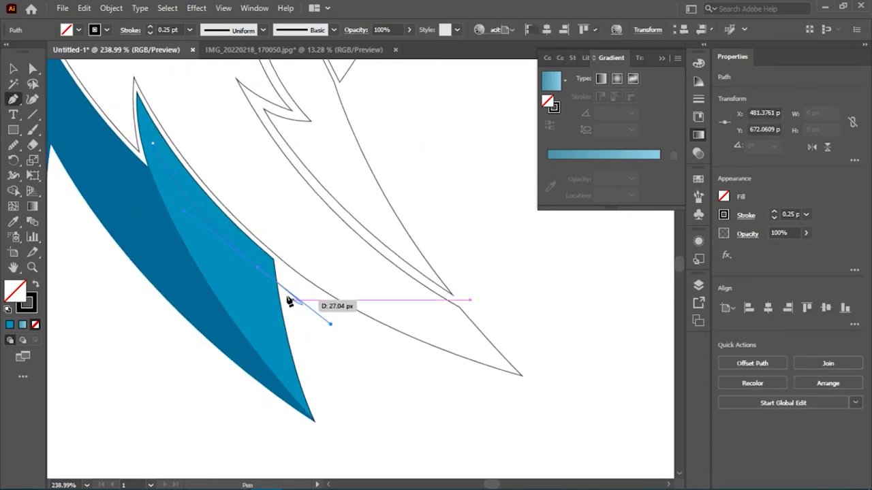
pyautogui.moveTo(289, 301); pyautogui.dragTo(272, 313)
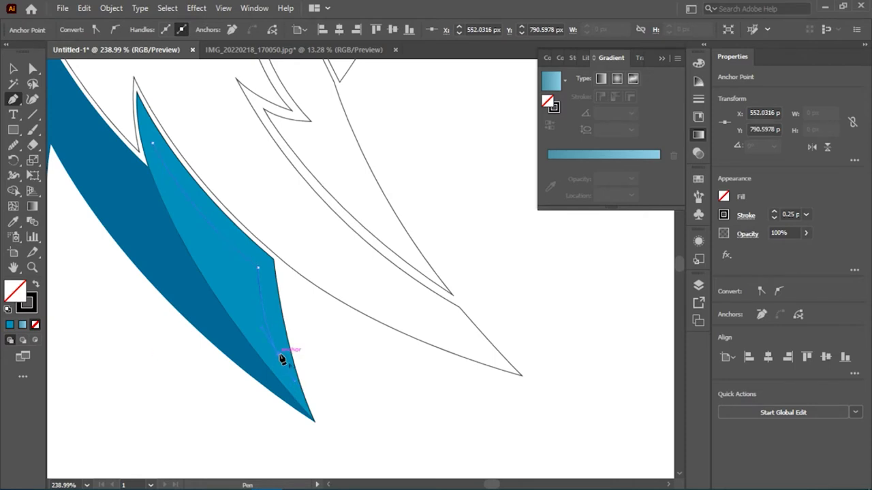
pyautogui.click(152, 148)
# Step: Fill the new highlight shape with a brighter blue
pyautogui.scroll(4, 121, 68)
pyautogui.scroll(1, 102, 123)
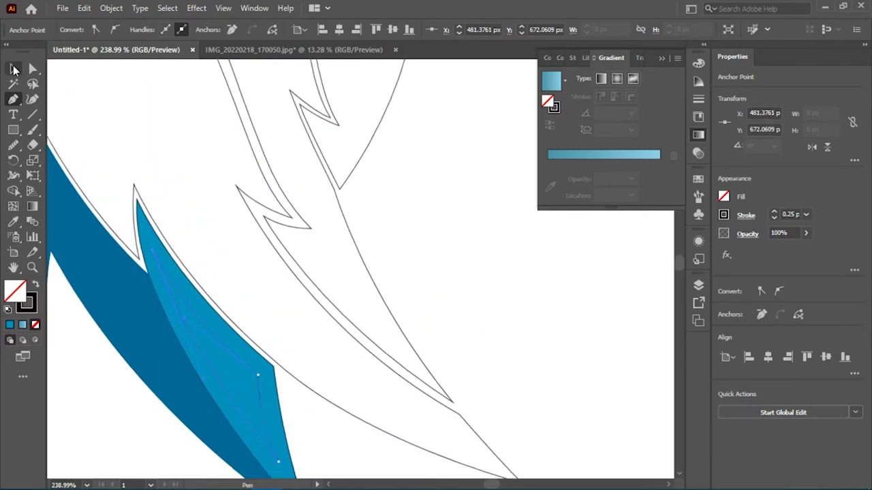
pyautogui.click(14, 68)
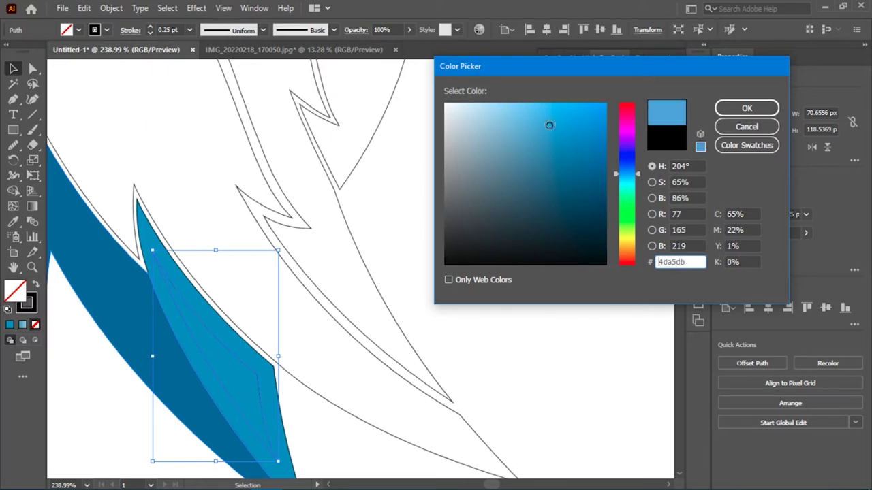
pyautogui.click(747, 107)
pyautogui.click(429, 195)
# Step: Check the highlight shape's anchors up close, then reselect it as a whole object
pyautogui.press('z')
pyautogui.moveTo(430, 195); pyautogui.dragTo(285, 202)
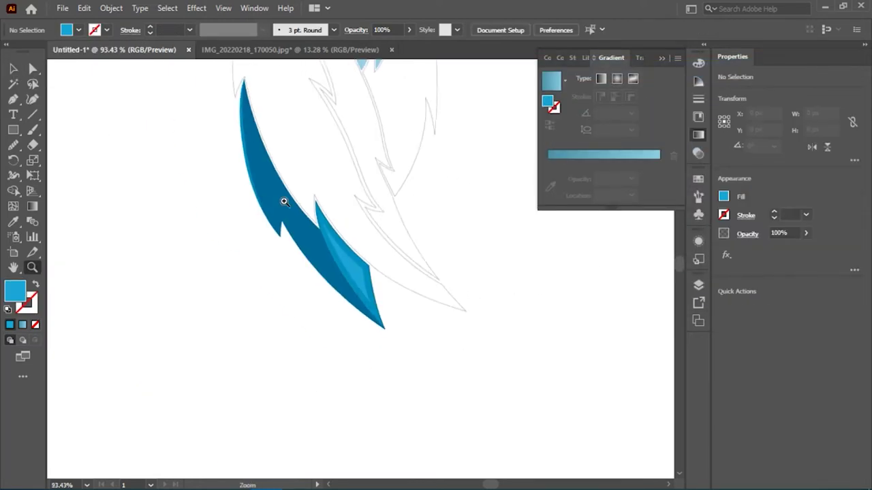
pyautogui.click(302, 335)
pyautogui.press('a')
pyautogui.click(281, 355)
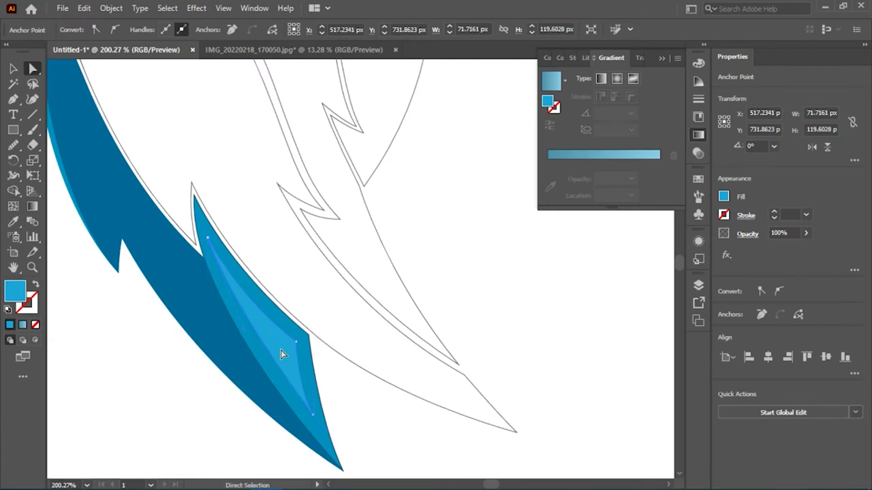
pyautogui.click(444, 282)
pyautogui.scroll(-5, 444, 282)
pyautogui.scroll(2, 447, 372)
pyautogui.scroll(2, 323, 379)
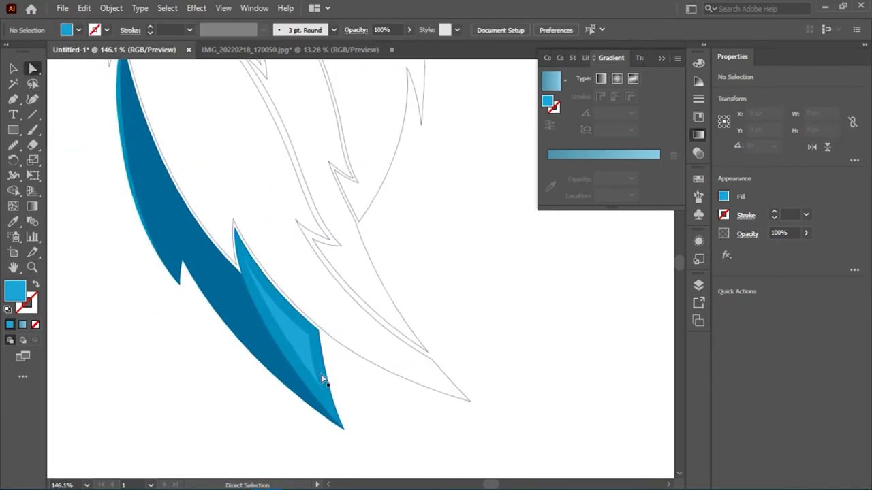
pyautogui.press('v')
pyautogui.click(292, 321)
pyautogui.click(472, 259)
# Step: Drag the wing tip anchors along the edge to tidy the lower wing tip
pyautogui.press('z')
pyautogui.moveTo(433, 246)
pyautogui.mouseDown()
pyautogui.moveTo(377, 244)
pyautogui.moveTo(436, 293)
pyautogui.moveTo(323, 342)
pyautogui.moveTo(345, 413)
pyautogui.moveTo(341, 394)
pyautogui.mouseUp()
pyautogui.press('a')
pyautogui.scroll(5, 358, 360)
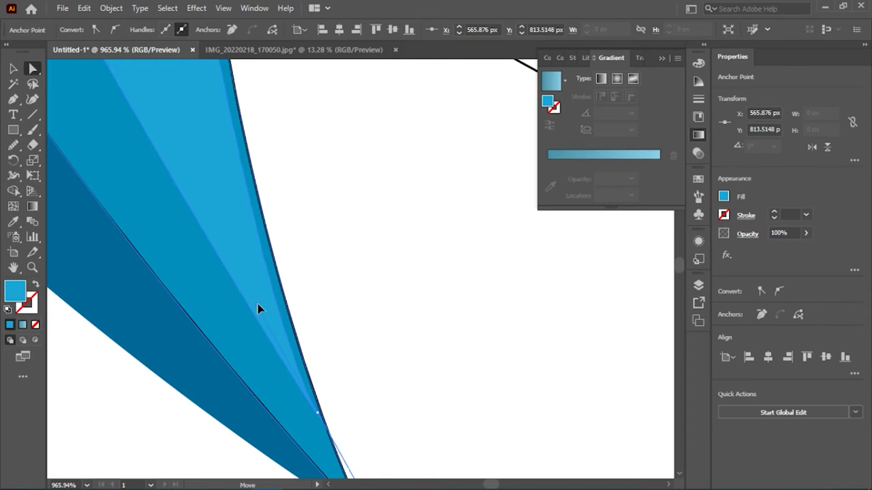
pyautogui.moveTo(317, 408); pyautogui.dragTo(369, 452)
pyautogui.press('z')
pyautogui.click(350, 381)
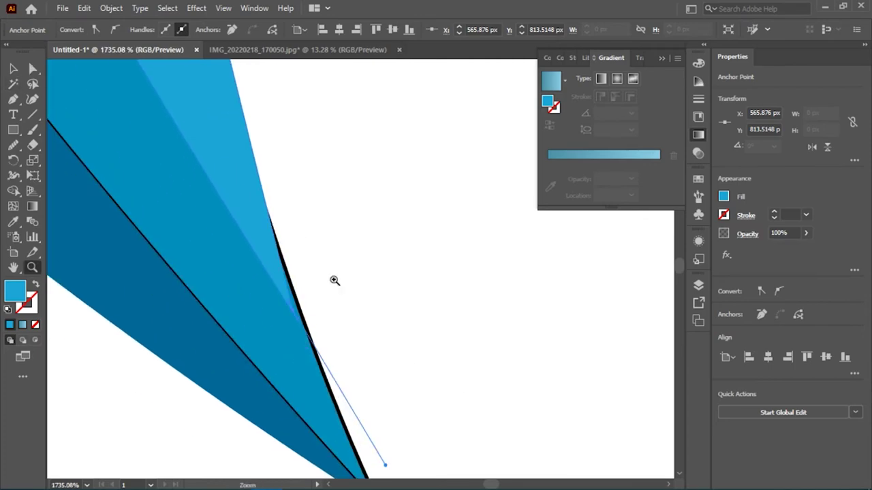
pyautogui.click(334, 282)
pyautogui.press('a')
pyautogui.click(333, 386)
pyautogui.moveTo(302, 334)
pyautogui.mouseDown()
pyautogui.moveTo(415, 409)
pyautogui.moveTo(302, 360)
pyautogui.moveTo(297, 338)
pyautogui.mouseUp()
pyautogui.scroll(3, 217, 179)
# Step: Scale the small inner shape down and move it into the lower wing tip
pyautogui.press('z')
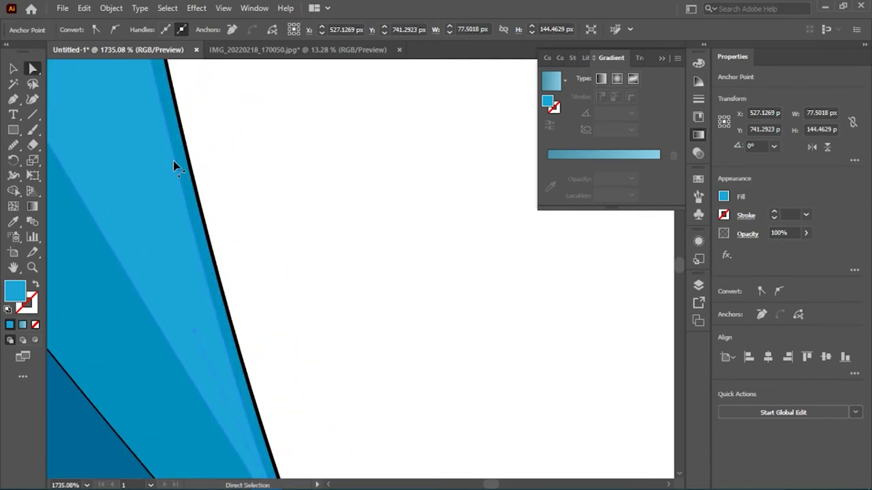
pyautogui.moveTo(175, 165); pyautogui.dragTo(6, 66)
pyautogui.hotkey('ctrl', 'shift', 'a')
pyautogui.moveTo(381, 230); pyautogui.dragTo(436, 230)
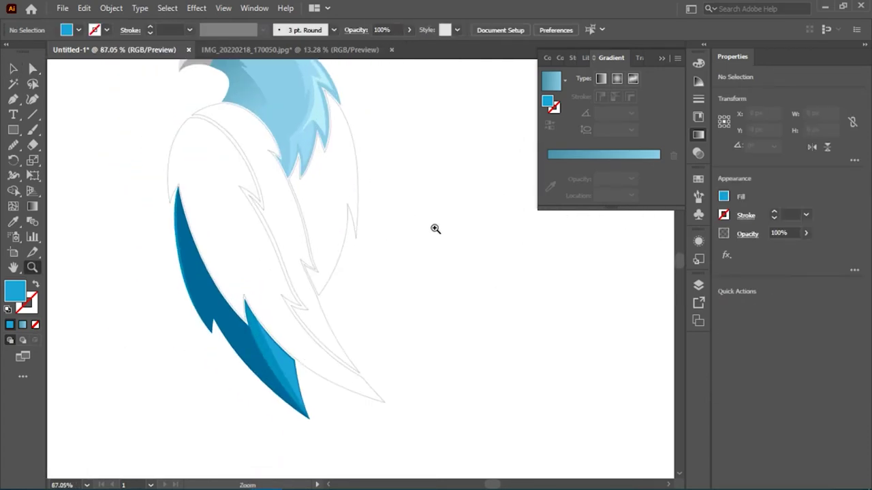
pyautogui.scroll(1, 391, 197)
pyautogui.moveTo(369, 174); pyautogui.dragTo(381, 176)
pyautogui.press('v')
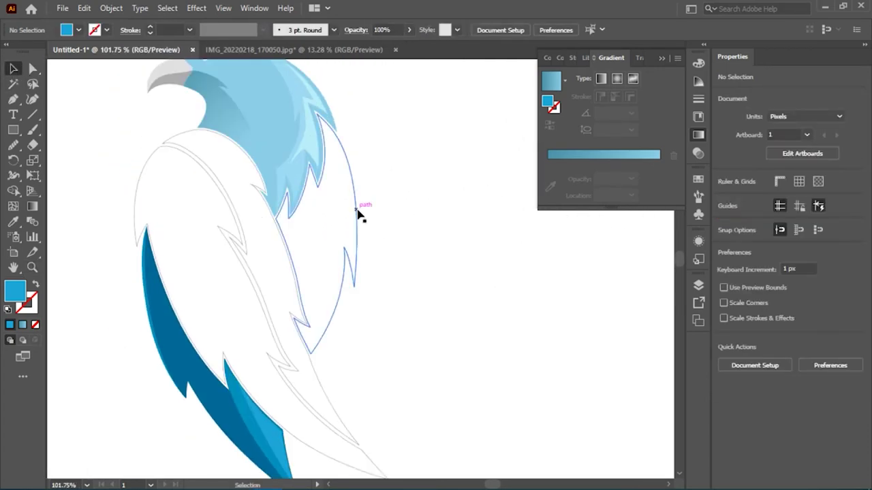
pyautogui.click(355, 214)
pyautogui.scroll(2, 487, 350)
pyautogui.scroll(3, 486, 350)
pyautogui.moveTo(269, 409)
pyautogui.mouseDown()
pyautogui.moveTo(217, 368)
pyautogui.moveTo(162, 255)
pyautogui.mouseUp()
pyautogui.moveTo(155, 199); pyautogui.dragTo(231, 312)
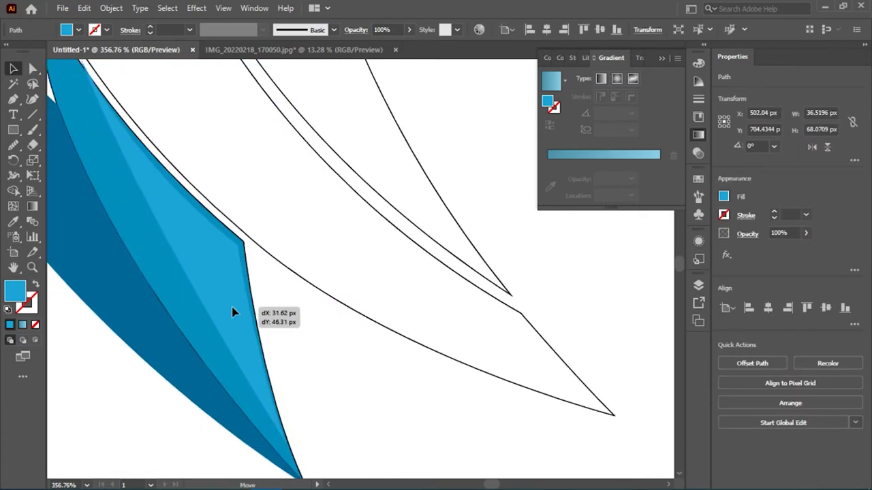
# Step: Fill the small shape with a light blue, sampled and then adjusted in the Color Picker
pyautogui.click(13, 222)
pyautogui.scroll(5, 200, 102)
pyautogui.scroll(3, 341, 169)
pyautogui.click(340, 170)
pyautogui.scroll(-7, 120, 255)
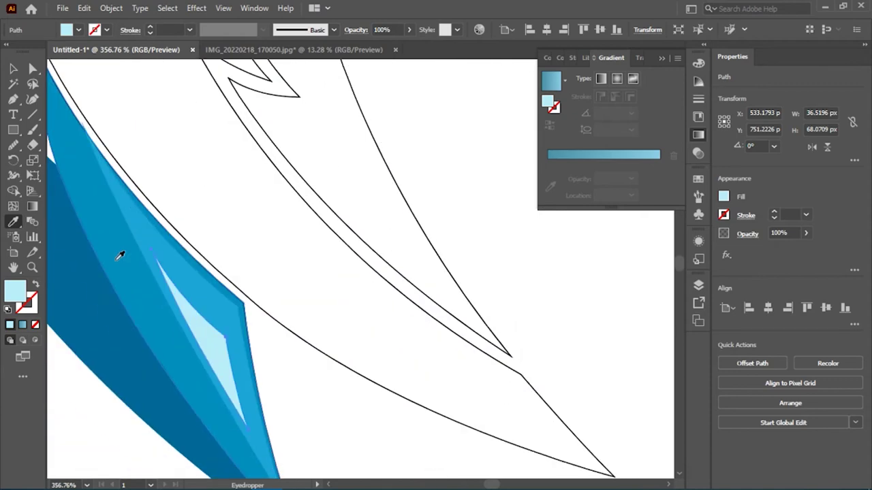
pyautogui.doubleClick(8, 298)
pyautogui.click(548, 127)
pyautogui.press('Return')
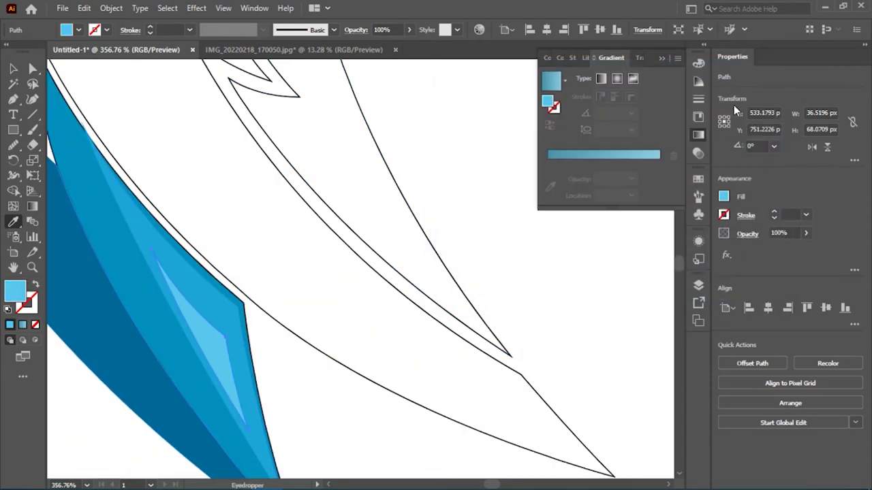
# Step: Move the light-blue shape up and right and reposition one of its corner anchors
pyautogui.press('v')
pyautogui.click(457, 164)
pyautogui.moveTo(208, 313)
pyautogui.mouseDown()
pyautogui.moveTo(223, 299)
pyautogui.moveTo(221, 307)
pyautogui.mouseUp()
pyautogui.press('v')
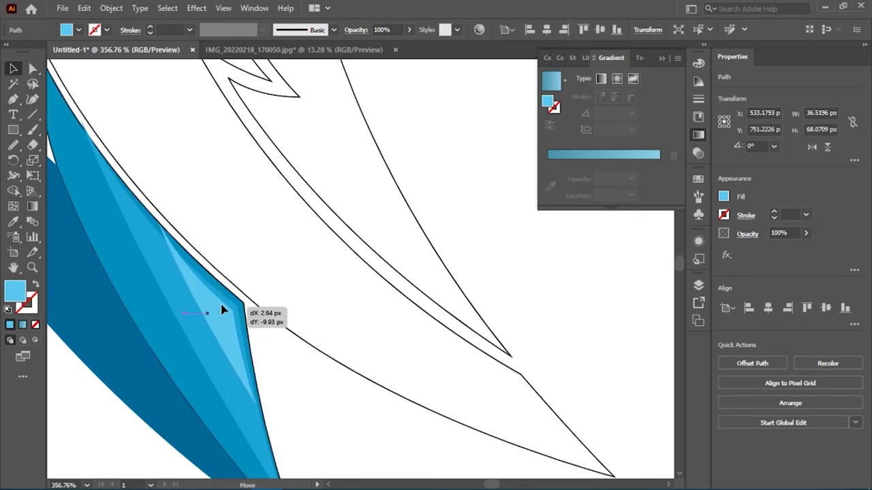
pyautogui.press('a')
pyautogui.moveTo(161, 225); pyautogui.dragTo(127, 203)
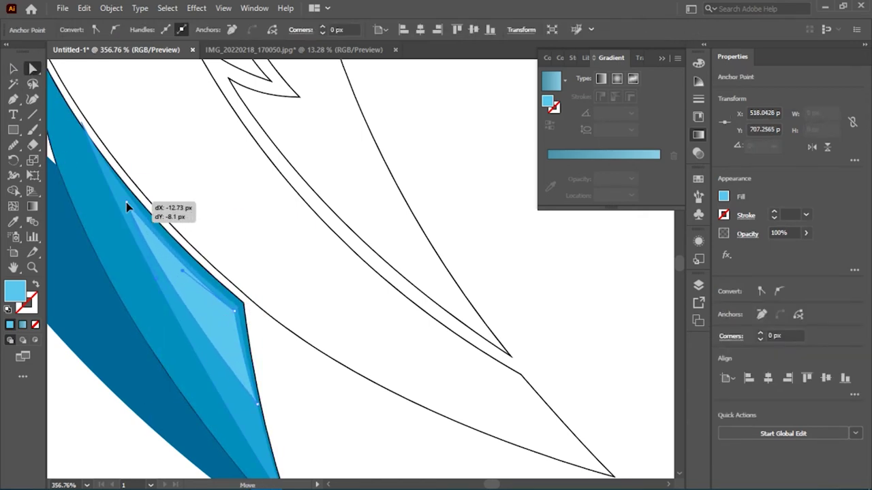
pyautogui.scroll(-3, 261, 342)
pyautogui.moveTo(257, 312)
pyautogui.mouseDown()
pyautogui.moveTo(269, 384)
pyautogui.moveTo(257, 350)
pyautogui.mouseUp()
# Step: Nudge the light-blue highlight down and right within the lower wing tip
pyautogui.hotkey('ctrl', '0')
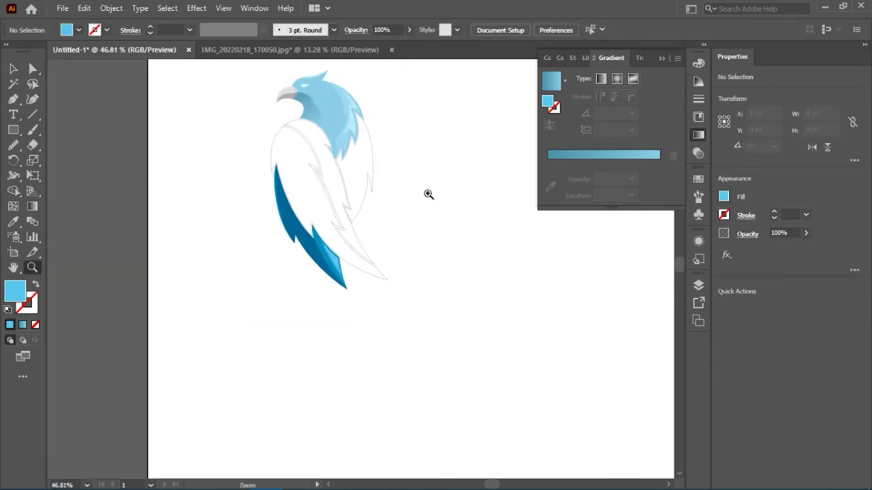
pyautogui.scroll(3, 315, 317)
pyautogui.scroll(2, 200, 230)
pyautogui.press('v')
pyautogui.click(225, 273)
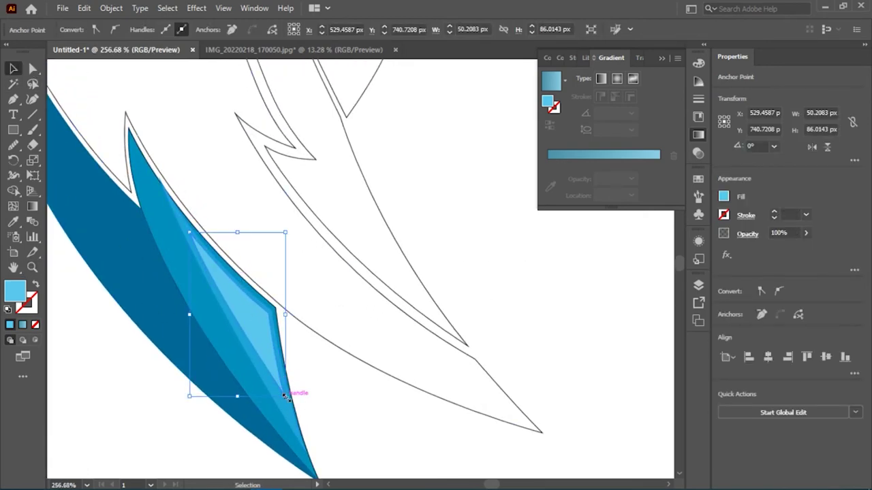
pyautogui.moveTo(246, 317); pyautogui.dragTo(253, 329)
pyautogui.press('z')
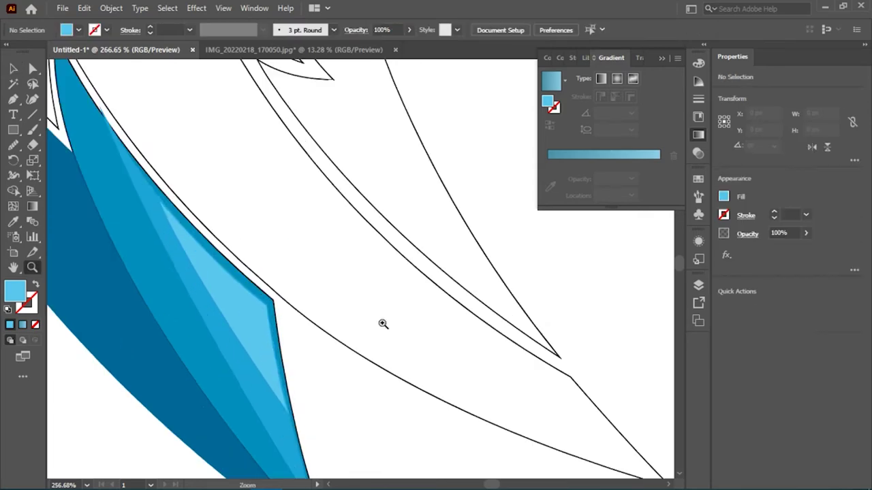
pyautogui.moveTo(383, 323); pyautogui.dragTo(255, 327)
pyautogui.click(255, 327)
pyautogui.click(171, 278)
# Step: Align the highlight's corner anchor with the wing tip edge
pyautogui.click(14, 68)
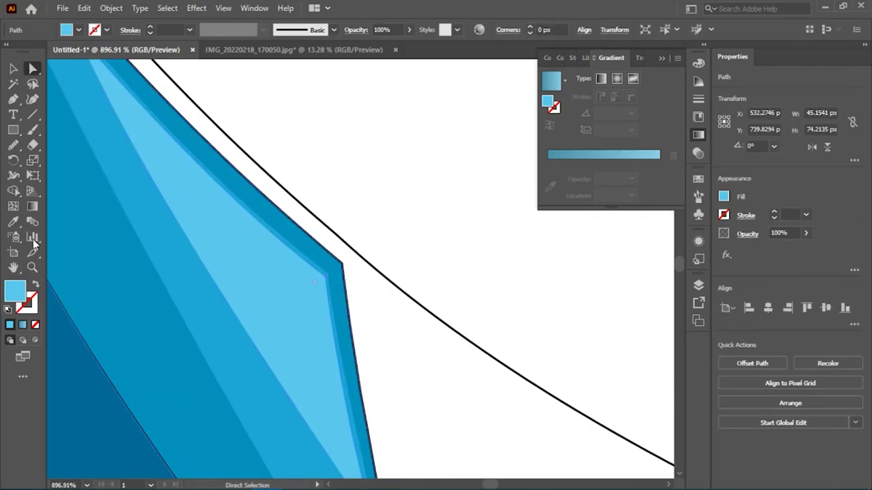
pyautogui.scroll(-3, 126, 184)
pyautogui.click(32, 68)
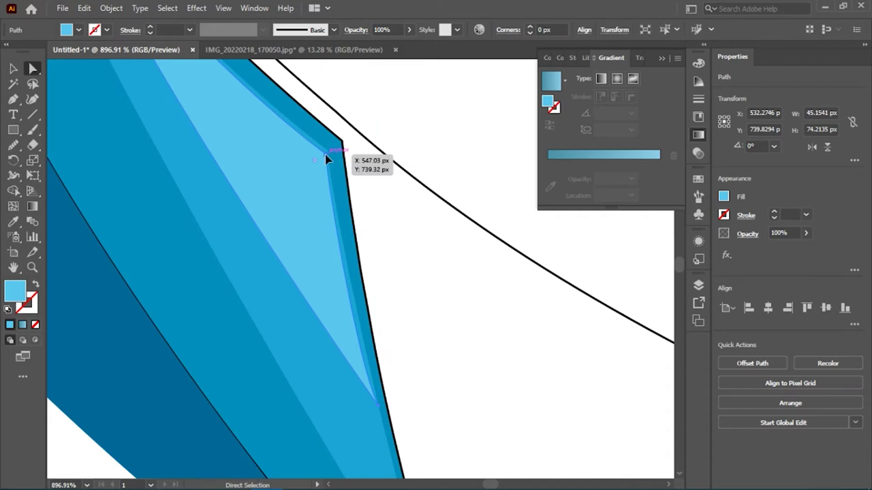
pyautogui.moveTo(327, 158); pyautogui.dragTo(326, 157)
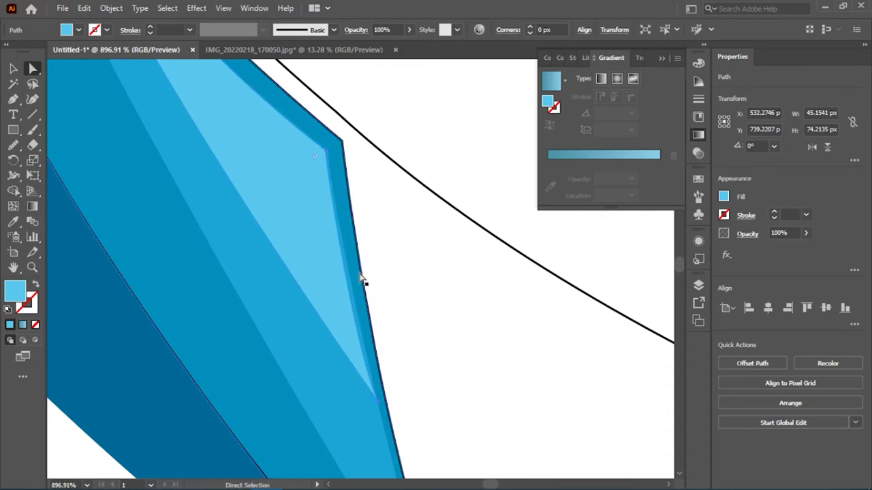
pyautogui.click(378, 403)
pyautogui.scroll(3, 156, 111)
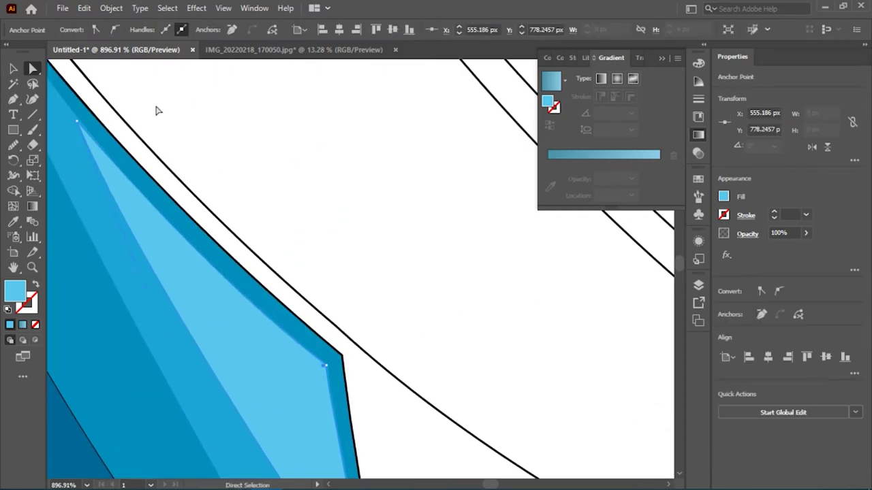
pyautogui.scroll(2, 170, 157)
# Step: Zoom out to the whole bird and select the right-side feather path
pyautogui.hotkey('ctrl', 'shift', 'a')
pyautogui.scroll(-5, 306, 185)
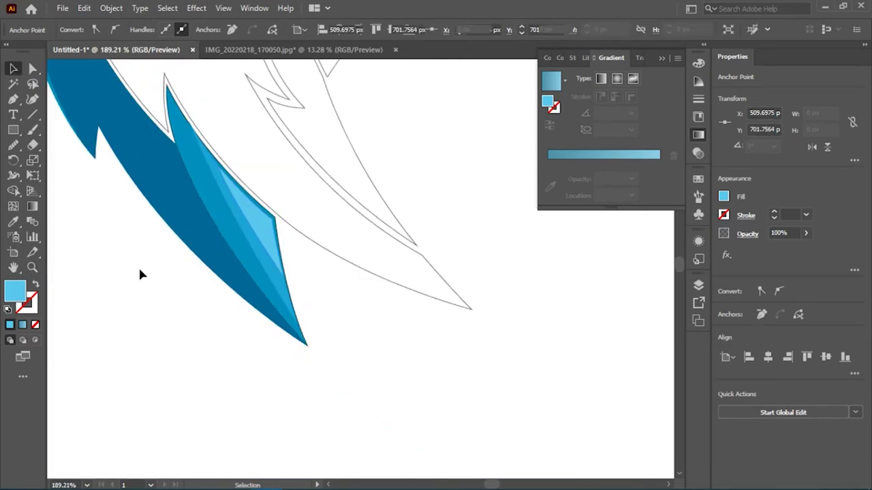
pyautogui.scroll(-5, 142, 272)
pyautogui.scroll(-3, 384, 278)
pyautogui.scroll(1, 370, 180)
pyautogui.scroll(2, 370, 179)
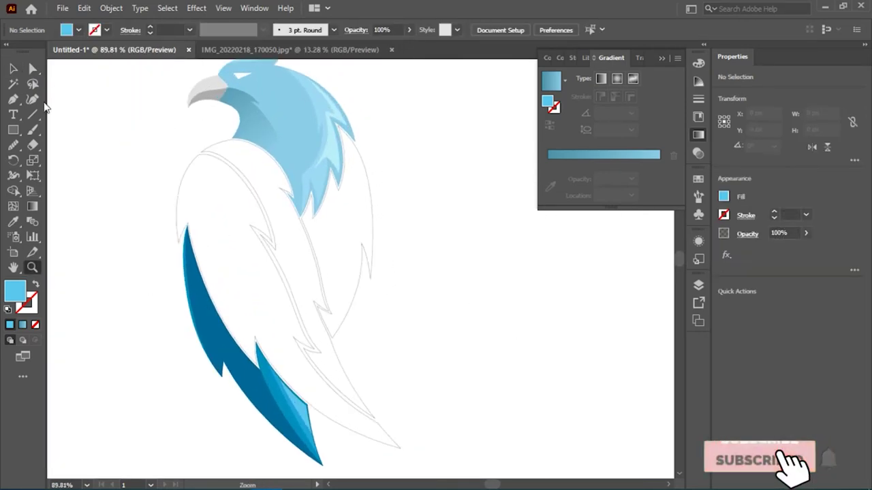
pyautogui.press('v')
pyautogui.click(372, 230)
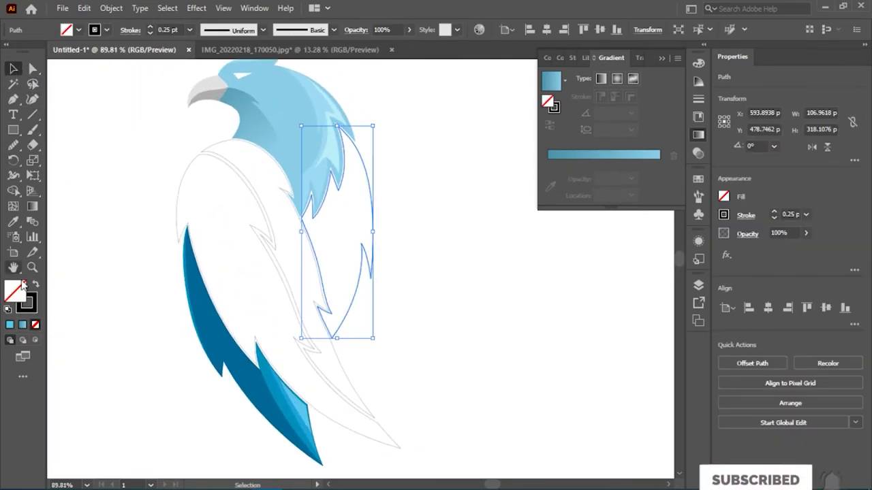
# Step: Fill the right feather section with the sampled dark blue
pyautogui.click(224, 302)
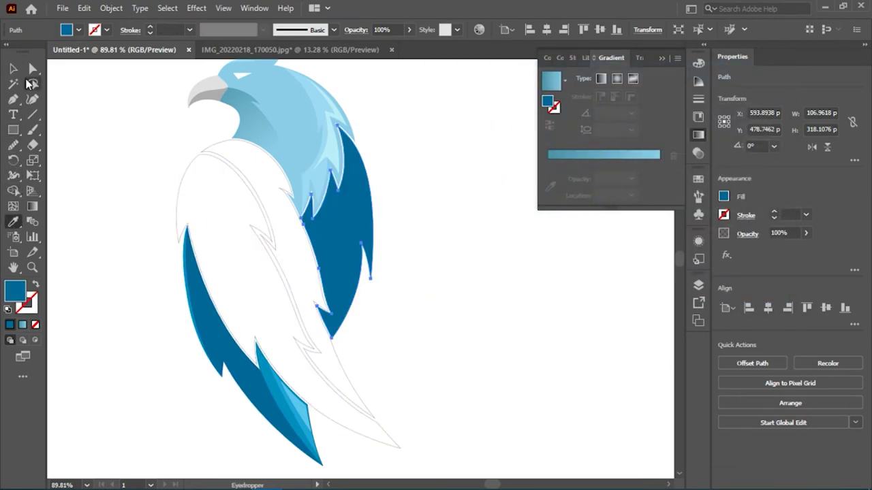
pyautogui.click(152, 159)
pyautogui.press('p')
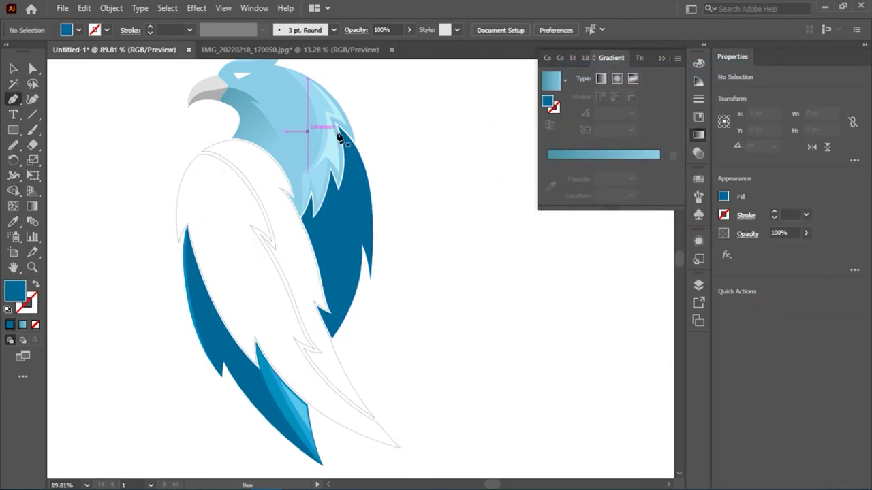
pyautogui.scroll(5, 338, 136)
# Step: Trace a spiky feather detail path inside the dark-blue area and set its fill to None
pyautogui.click(320, 134)
pyautogui.scroll(-2, 341, 204)
pyautogui.moveTo(359, 225); pyautogui.dragTo(359, 305)
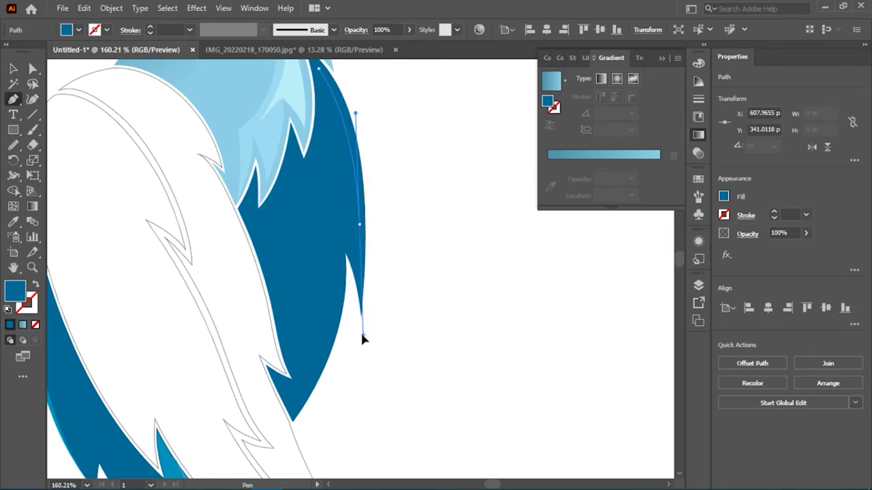
pyautogui.click(362, 335)
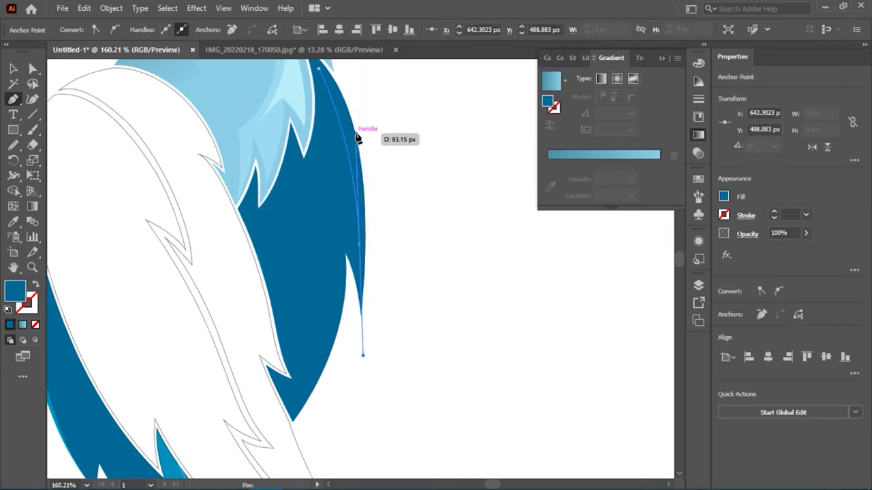
pyautogui.scroll(2, 333, 205)
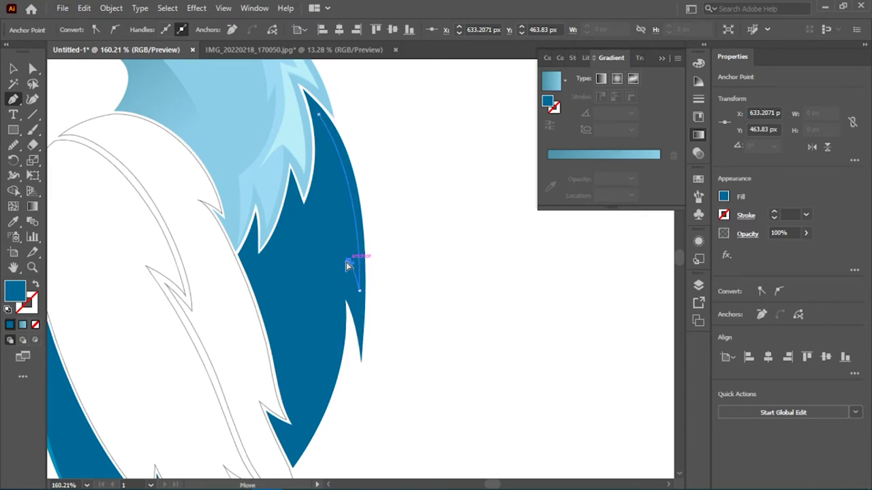
pyautogui.moveTo(360, 296); pyautogui.dragTo(358, 304)
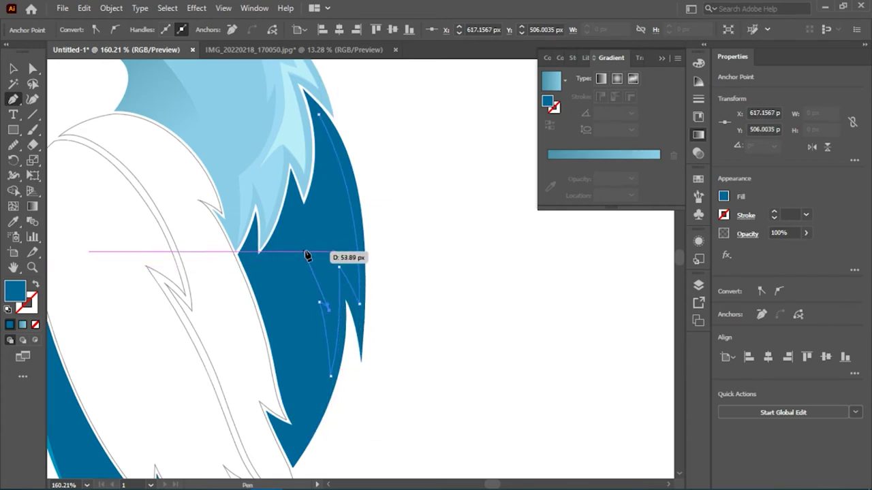
pyautogui.scroll(1, 309, 225)
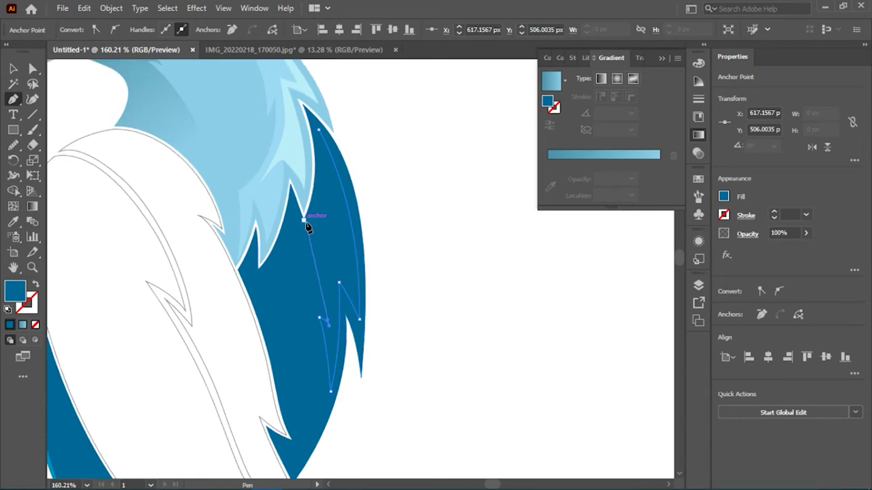
pyautogui.scroll(-3, 303, 211)
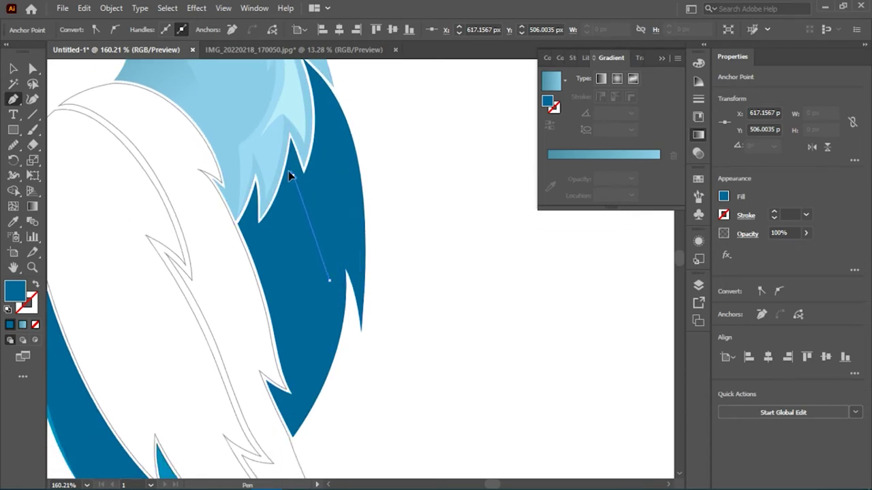
pyautogui.click(66, 30)
pyautogui.click(10, 41)
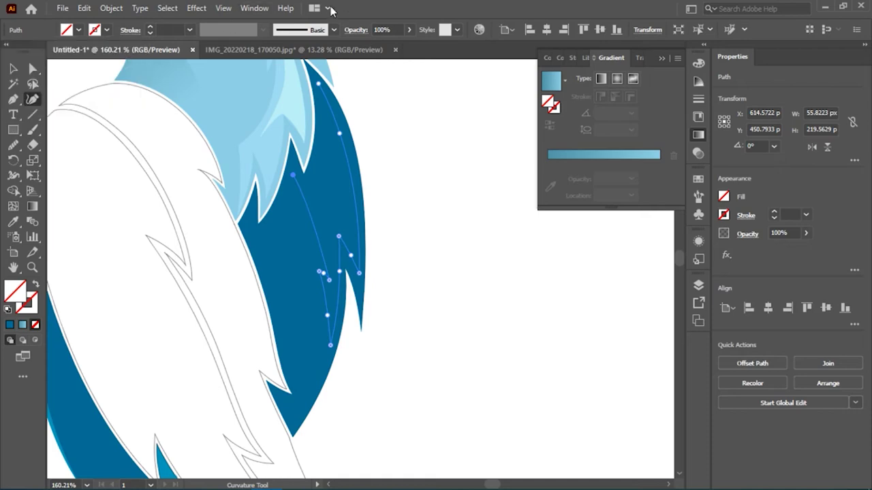
# Step: Begin a second curved detail path with two anchors
pyautogui.moveTo(293, 176); pyautogui.dragTo(303, 183)
pyautogui.click(313, 196)
pyautogui.scroll(8, 305, 168)
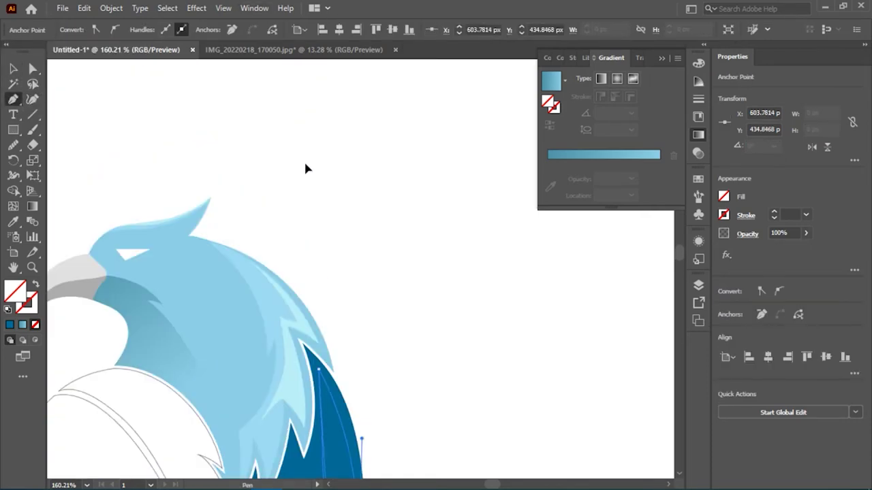
pyautogui.scroll(-2, 344, 296)
pyautogui.press('v')
pyautogui.scroll(-3, 432, 148)
# Step: Give the new feather detail path a black 0.25 pt stroke
pyautogui.scroll(-2, 329, 261)
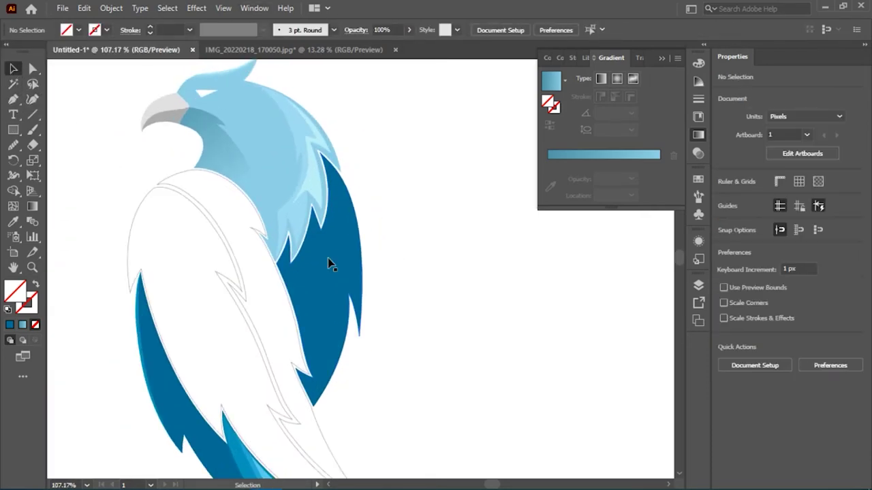
pyautogui.click(332, 265)
pyautogui.click(107, 29)
pyautogui.click(23, 49)
pyautogui.click(389, 128)
pyautogui.scroll(3, 472, 218)
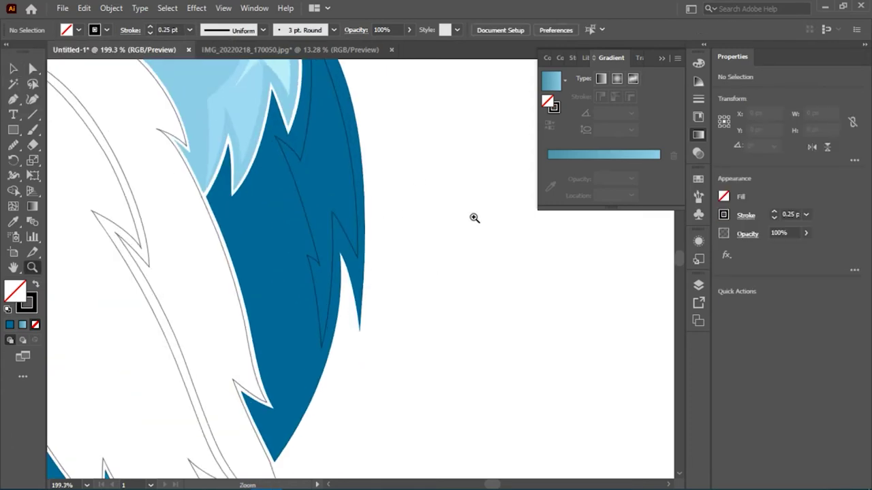
# Step: Pull the inner feather's lower anchor down and move a second anchor up
pyautogui.press('a')
pyautogui.moveTo(324, 351); pyautogui.dragTo(315, 387)
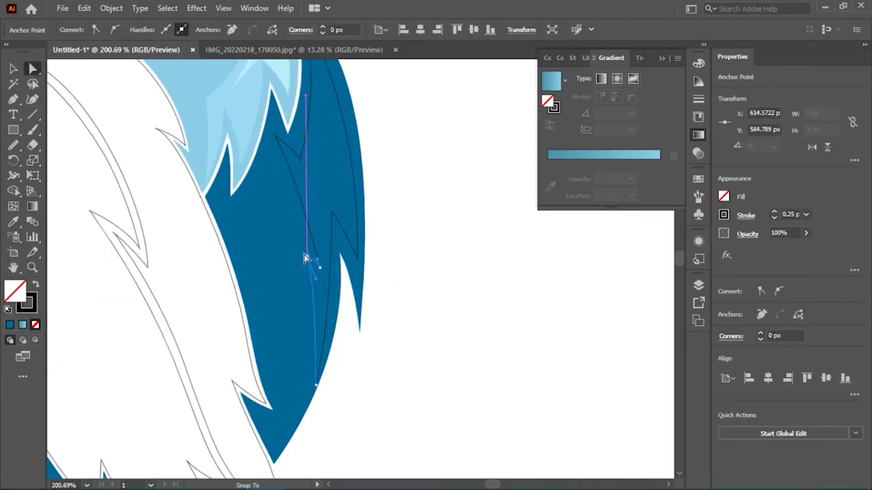
pyautogui.moveTo(305, 256); pyautogui.dragTo(298, 248)
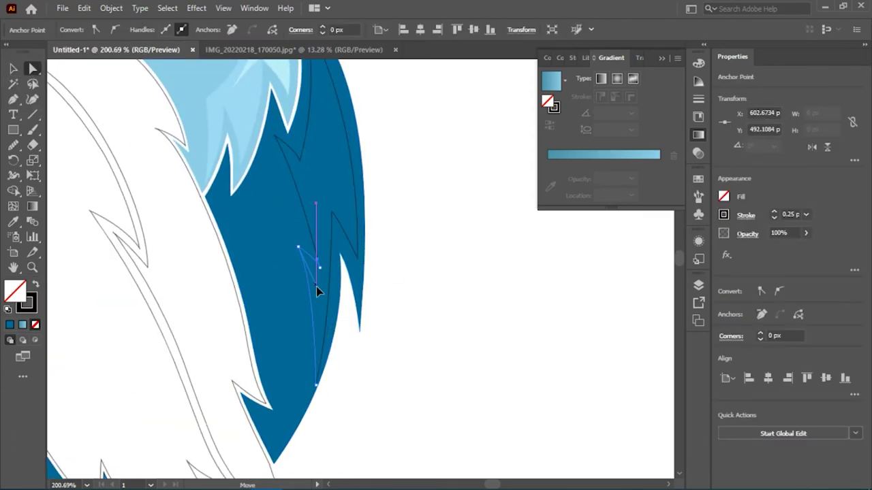
pyautogui.click(309, 222)
pyautogui.hotkey('ctrl', 'shift', 'a')
# Step: Reshape the curve at the inner feather's bottom anchor by dragging its handles
pyautogui.press('z')
pyautogui.keyDown('alt'); pyautogui.click(457, 237); pyautogui.keyUp('alt')
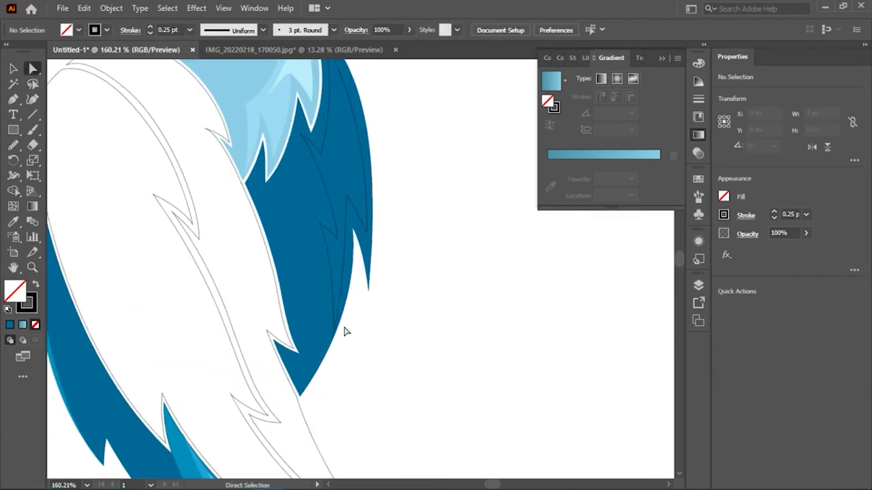
pyautogui.click(333, 336)
pyautogui.moveTo(14, 98); pyautogui.dragTo(41, 136)
pyautogui.moveTo(334, 333); pyautogui.dragTo(347, 286)
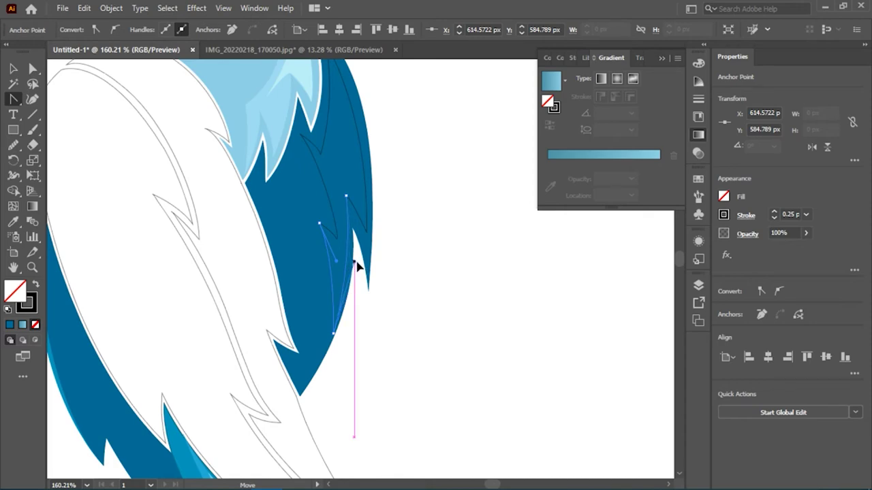
pyautogui.moveTo(351, 198)
pyautogui.mouseDown()
pyautogui.moveTo(388, 208)
pyautogui.moveTo(376, 161)
pyautogui.mouseUp()
# Step: Try sampling the wing's medium blue onto the feather path with the Eyedropper
pyautogui.press('a')
pyautogui.scroll(-2, 308, 241)
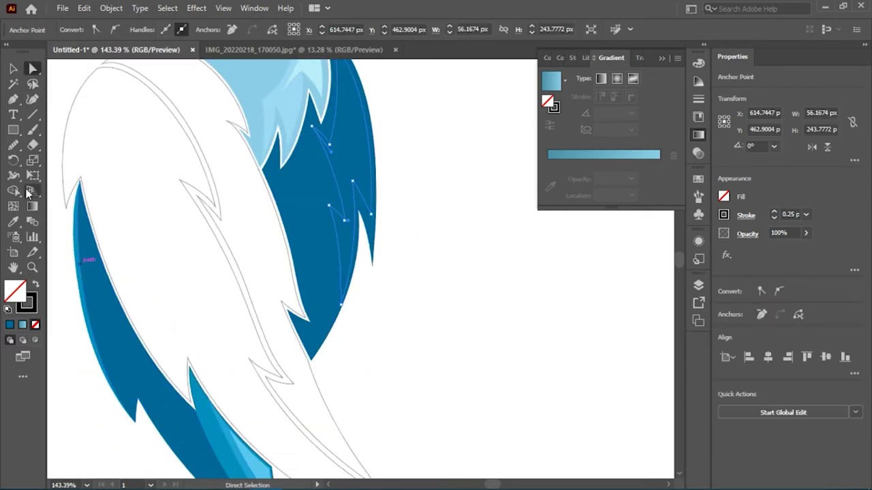
pyautogui.click(217, 404)
pyautogui.click(416, 219)
pyautogui.scroll(-2, 412, 238)
pyautogui.scroll(3, 405, 220)
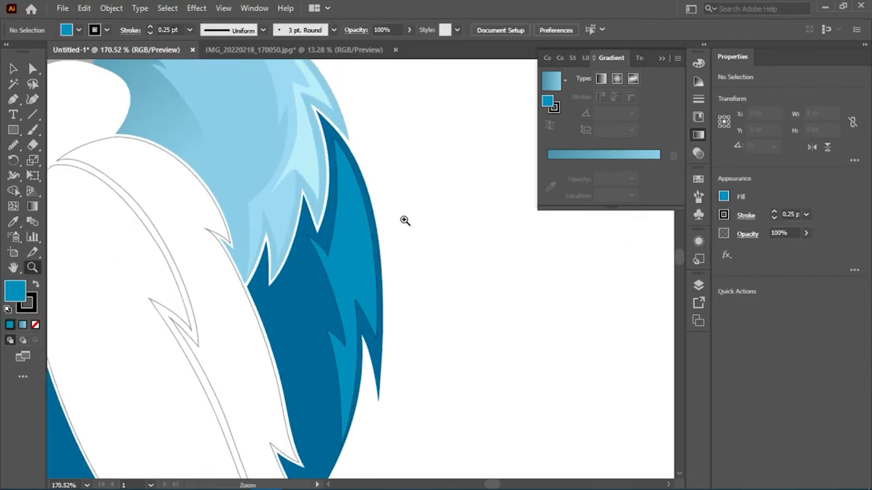
pyautogui.scroll(1, 405, 220)
pyautogui.scroll(1, 372, 197)
pyautogui.scroll(1, 397, 216)
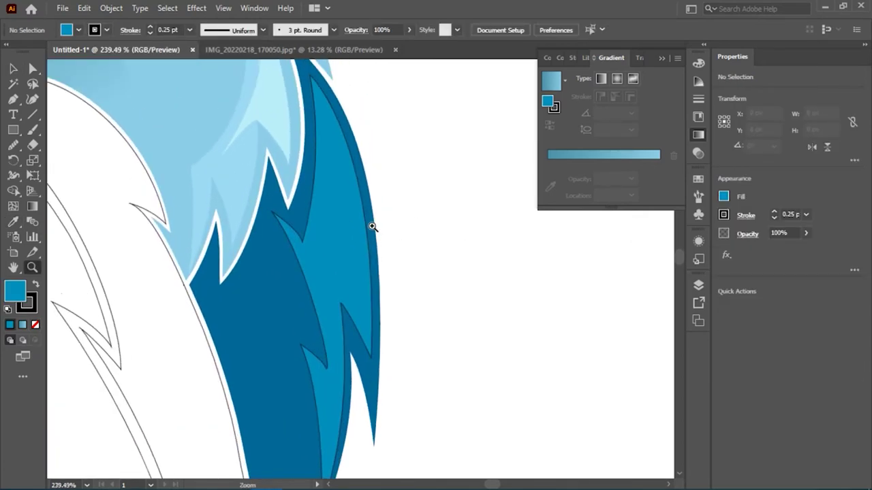
# Step: Give the middle blue feather a light-blue fill and outline its stroke
pyautogui.press('v')
pyautogui.click(346, 221)
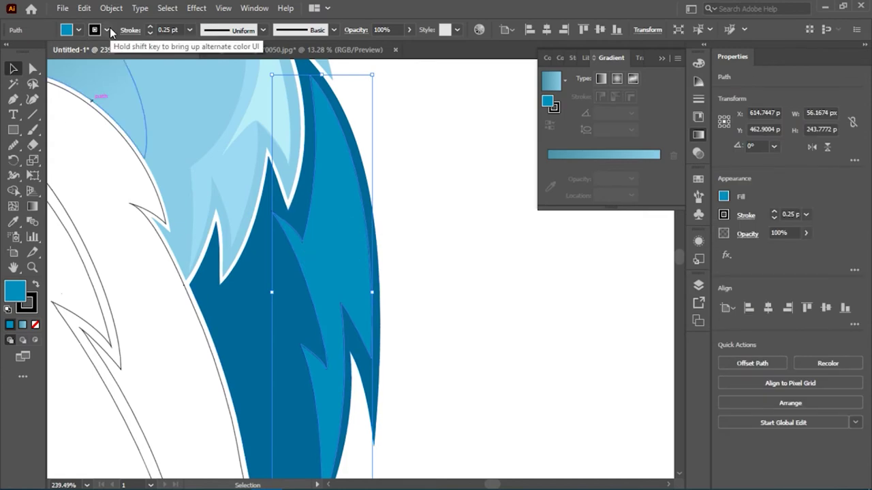
pyautogui.click(79, 29)
pyautogui.click(9, 53)
pyautogui.click(71, 51)
pyautogui.click(84, 8)
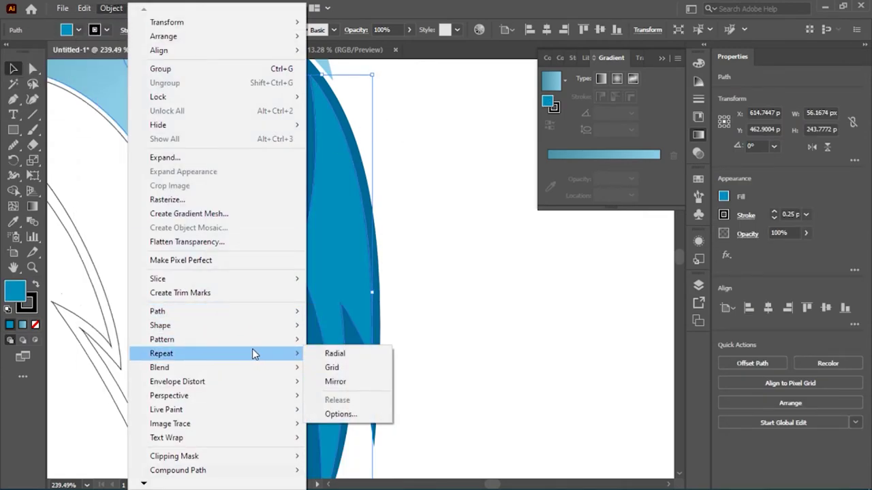
pyautogui.moveTo(157, 311)
pyautogui.click(373, 343)
# Step: Set the inner feather path's fill to None and zoom in on its outline
pyautogui.hotkey('ctrl', 'shift', 'a')
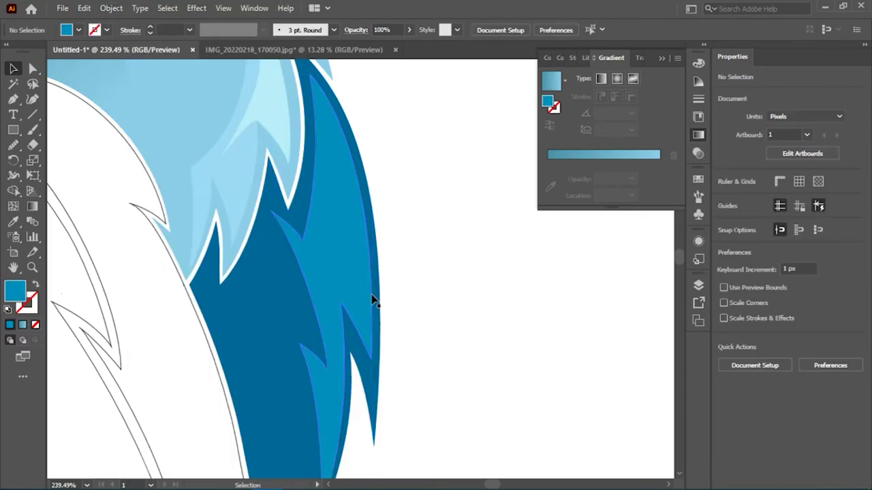
pyautogui.press('z')
pyautogui.click(373, 300)
pyautogui.keyDown('ctrl'); pyautogui.click(234, 347); pyautogui.keyUp('ctrl')
pyautogui.press('/')
pyautogui.keyDown('alt'); pyautogui.click(417, 265); pyautogui.keyUp('alt')
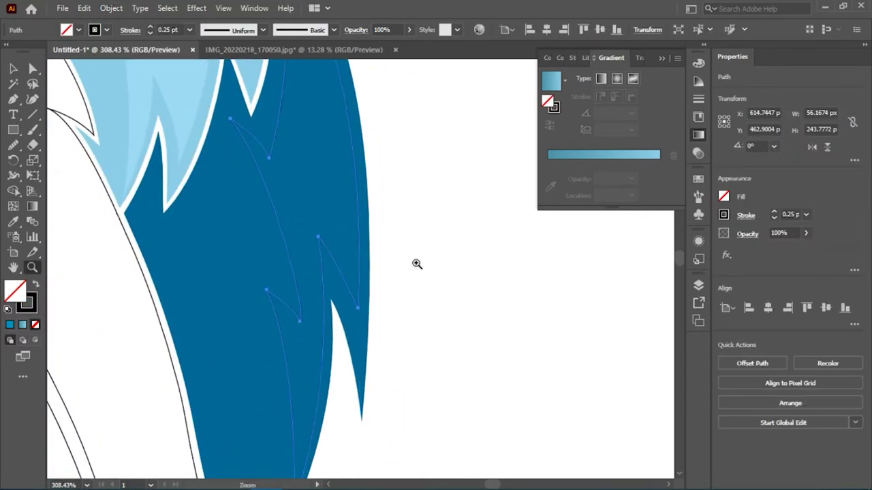
pyautogui.click(15, 69)
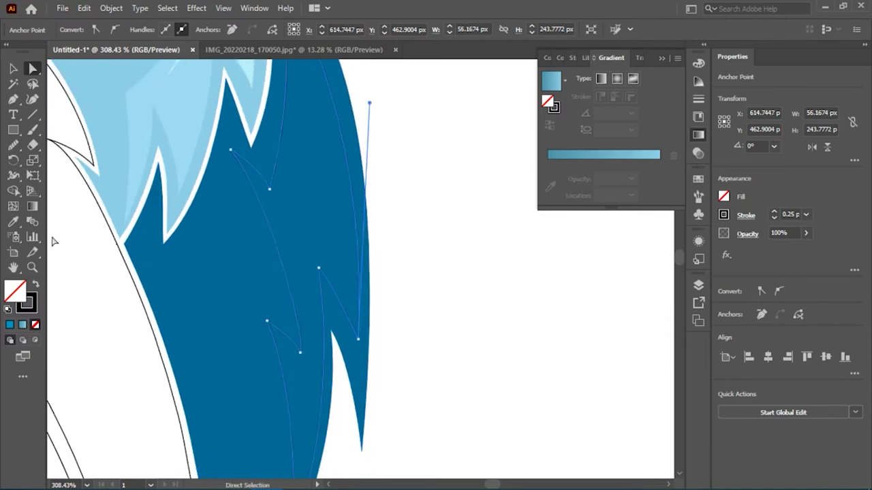
# Step: Fill the inner feather with the sampled medium blue
pyautogui.scroll(5, 129, 335)
pyautogui.click(129, 334)
pyautogui.scroll(-3, 321, 140)
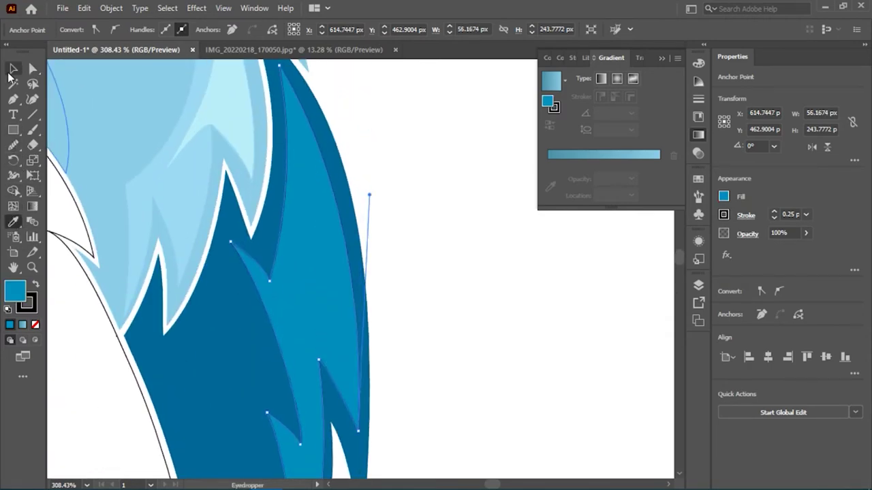
pyautogui.press('v')
# Step: Apply a 5 px Offset Path to the feather, then offset the narrower path again
pyautogui.click(111, 8)
pyautogui.click(344, 356)
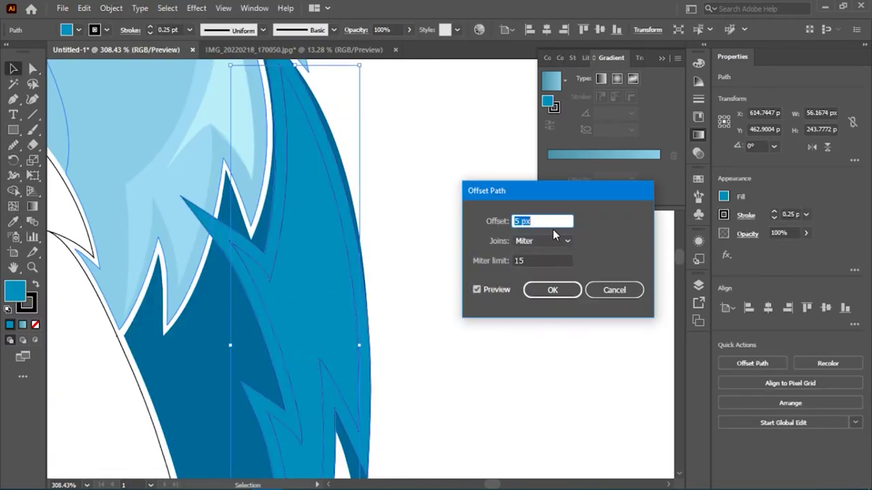
pyautogui.moveTo(551, 261); pyautogui.dragTo(502, 265)
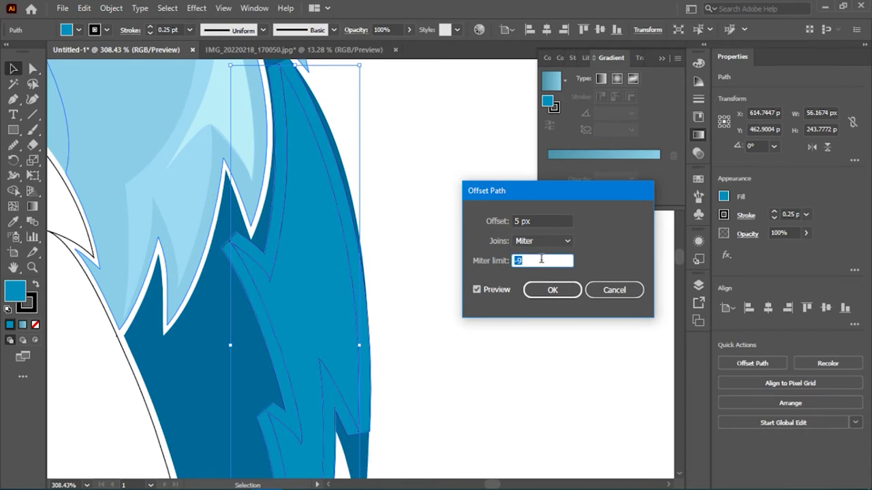
pyautogui.click(553, 290)
pyautogui.click(333, 300)
pyautogui.click(111, 7)
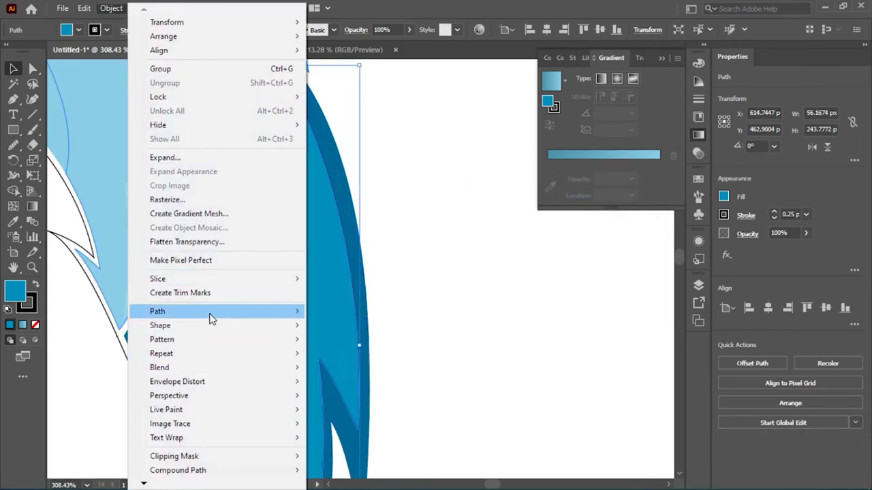
pyautogui.click(368, 359)
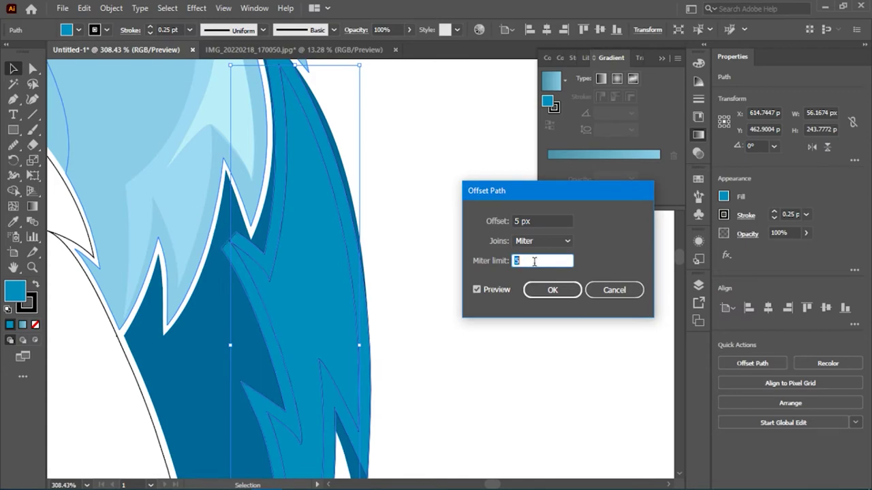
pyautogui.press('Return')
# Step: Zoom out to review the wing's feather layers and check the dark blue shape
pyautogui.hotkey('ctrl', 'shift', 'a')
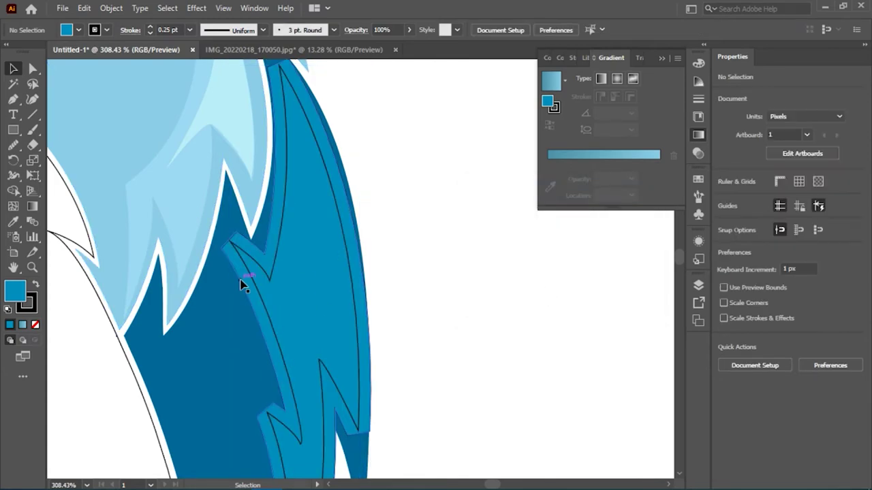
pyautogui.press('z')
pyautogui.moveTo(243, 284); pyautogui.dragTo(169, 269)
pyautogui.click(169, 269)
pyautogui.press('v')
pyautogui.click(283, 286)
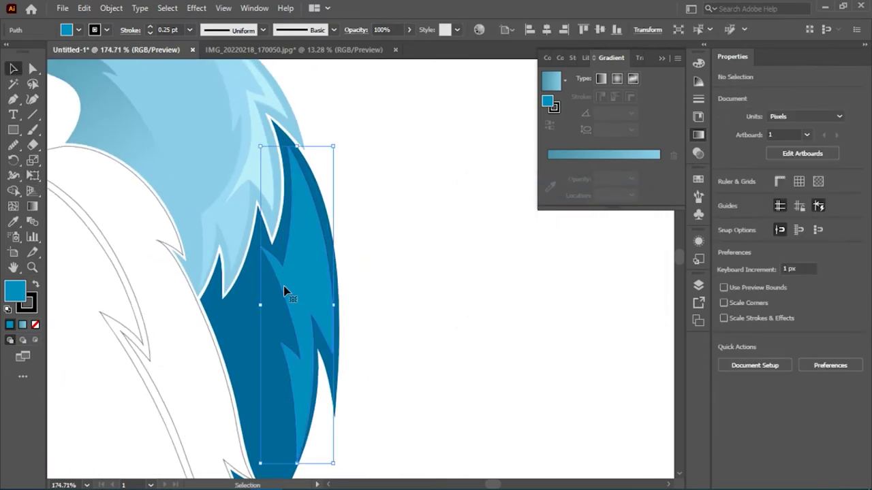
pyautogui.hotkey('ctrl', 'shift', 'a')
pyautogui.press('z')
pyautogui.click(134, 196)
# Step: Select the dark blue feather path and nudge it slightly up and right
pyautogui.press('v')
pyautogui.click(331, 263)
pyautogui.press('z')
pyautogui.moveTo(331, 263); pyautogui.dragTo(14, 68)
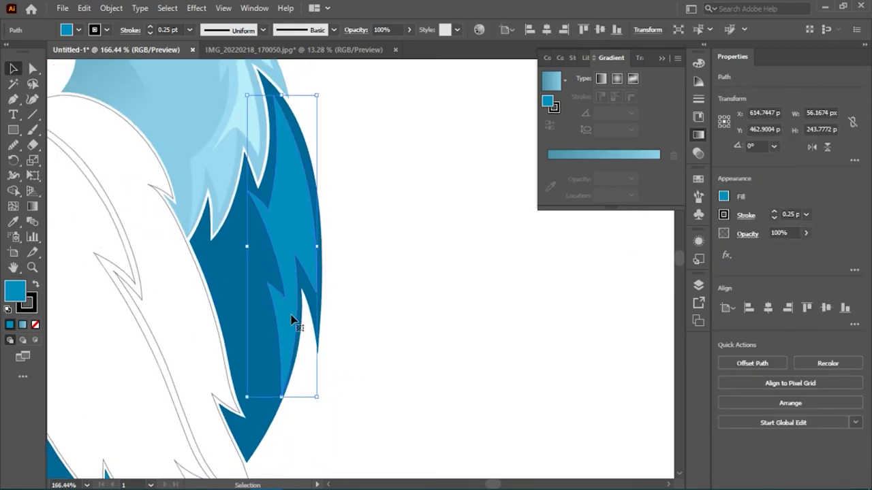
pyautogui.moveTo(292, 321); pyautogui.dragTo(299, 317)
# Step: Select anchors of the inner lighter-blue feather and another feather path
pyautogui.press('a')
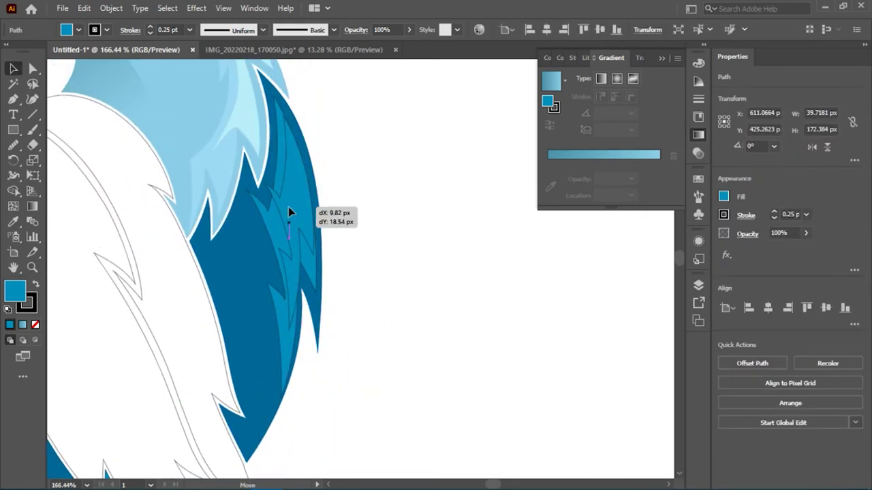
pyautogui.moveTo(289, 204); pyautogui.dragTo(288, 225)
pyautogui.press('z')
pyautogui.moveTo(326, 162)
pyautogui.mouseDown()
pyautogui.moveTo(273, 156)
pyautogui.moveTo(204, 171)
pyautogui.moveTo(191, 134)
pyautogui.moveTo(360, 130)
pyautogui.moveTo(246, 169)
pyautogui.moveTo(295, 157)
pyautogui.mouseUp()
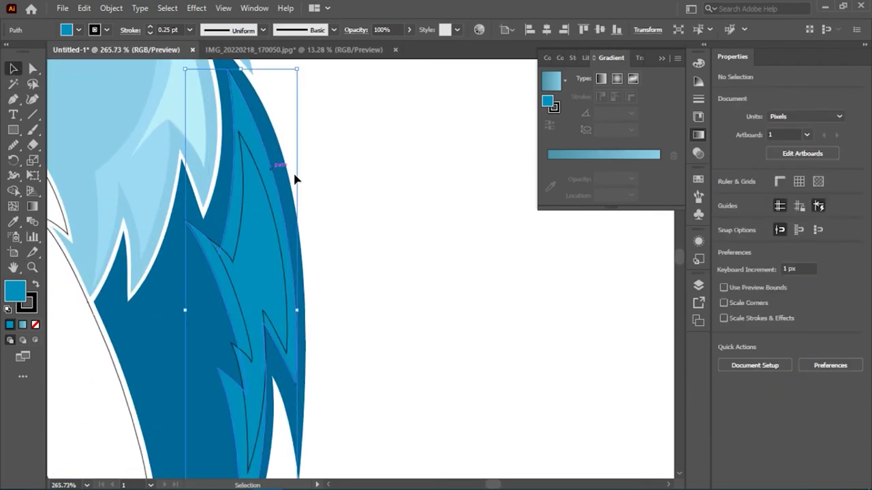
pyautogui.moveTo(252, 122); pyautogui.dragTo(299, 171)
pyautogui.press('z')
pyautogui.moveTo(274, 337)
pyautogui.mouseDown()
pyautogui.moveTo(132, 327)
pyautogui.moveTo(390, 302)
pyautogui.mouseUp()
# Step: Move a spare feather shape right of the bird and reshape its top anchor
pyautogui.press('v')
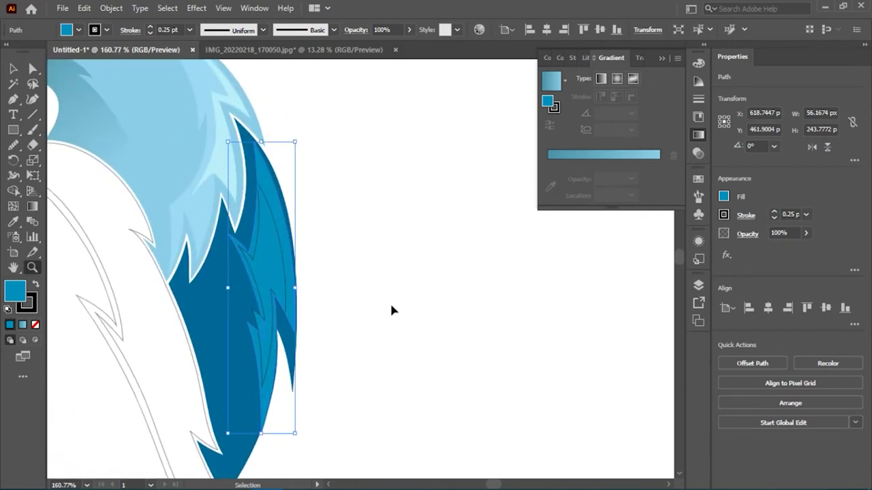
pyautogui.moveTo(288, 230); pyautogui.dragTo(444, 234)
pyautogui.keyDown('alt'); pyautogui.scroll(-4, 143, 259); pyautogui.keyUp('alt')
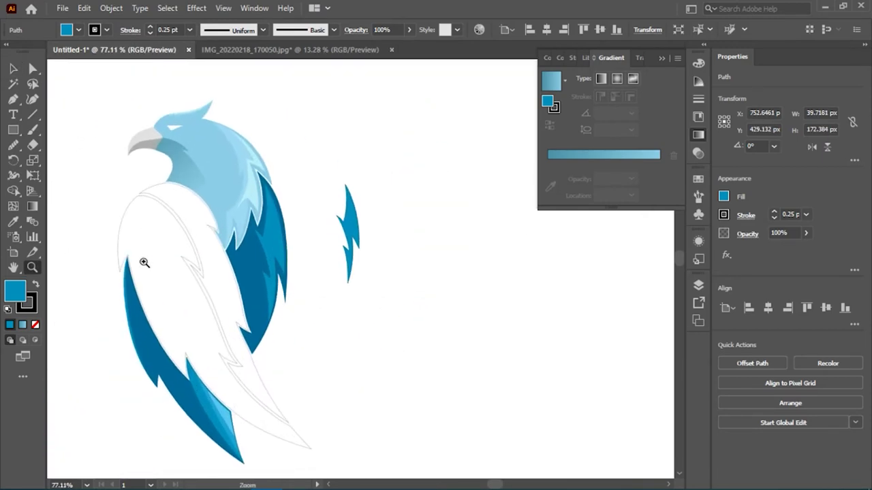
pyautogui.keyDown('alt'); pyautogui.scroll(6, 298, 241); pyautogui.keyUp('alt')
pyautogui.press('a')
pyautogui.moveTo(240, 85); pyautogui.dragTo(257, 104)
# Step: Nudge the mid-blue feather's lower anchor right and pull its tip anchor down
pyautogui.keyDown('alt'); pyautogui.scroll(-5, 92, 189); pyautogui.keyUp('alt')
pyautogui.keyDown('alt'); pyautogui.scroll(5, 255, 102); pyautogui.keyUp('alt')
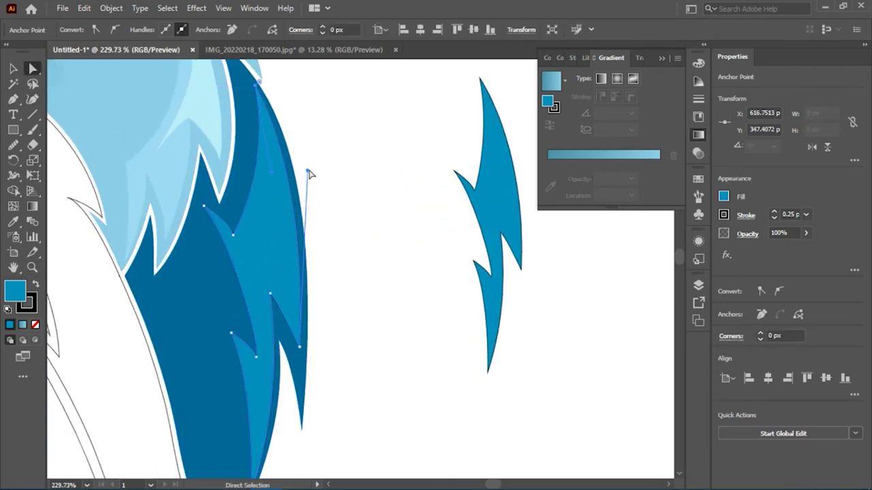
pyautogui.scroll(-3, 308, 171)
pyautogui.moveTo(300, 301); pyautogui.dragTo(305, 311)
pyautogui.scroll(2, 294, 127)
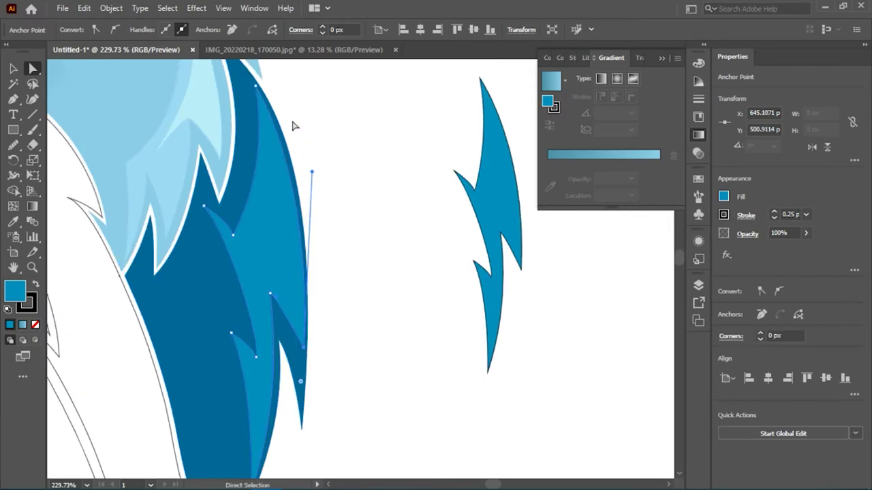
pyautogui.scroll(2, 313, 142)
pyautogui.moveTo(236, 282); pyautogui.dragTo(250, 286)
pyautogui.scroll(-5, 227, 279)
pyautogui.scroll(3, 228, 278)
pyautogui.scroll(-3, 320, 182)
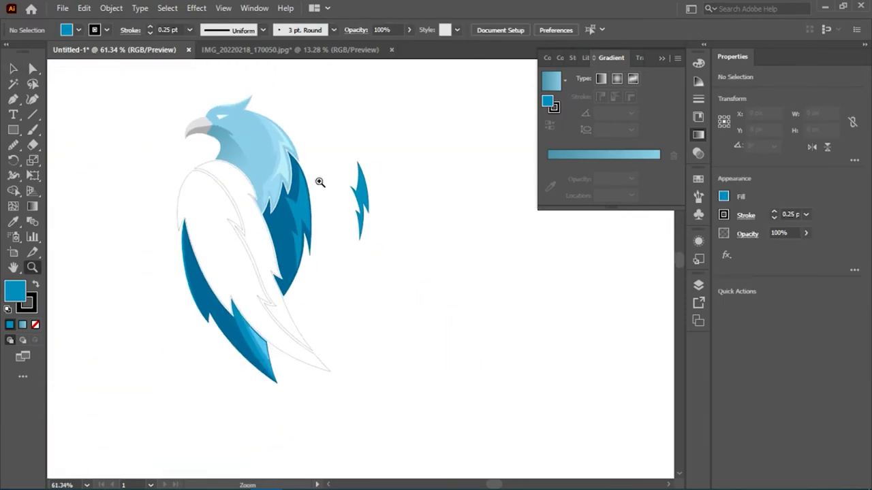
pyautogui.scroll(3, 320, 182)
pyautogui.scroll(3, 298, 235)
pyautogui.moveTo(295, 273); pyautogui.dragTo(295, 292)
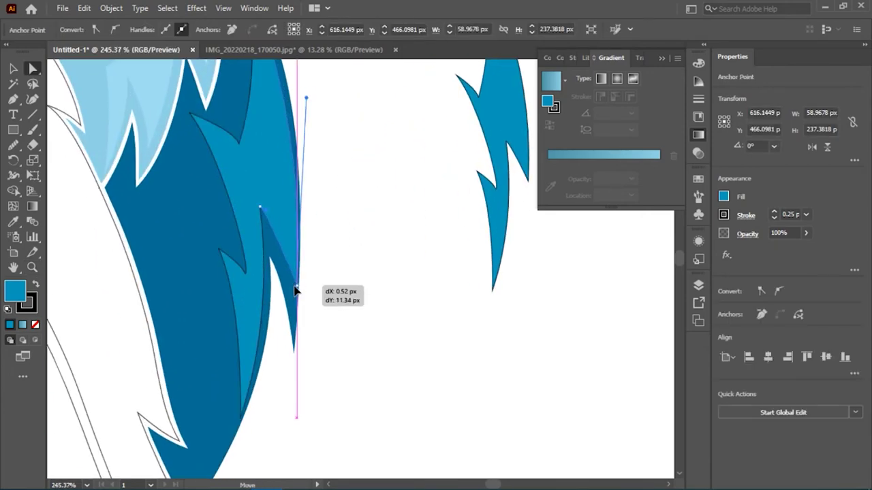
pyautogui.scroll(5, 307, 134)
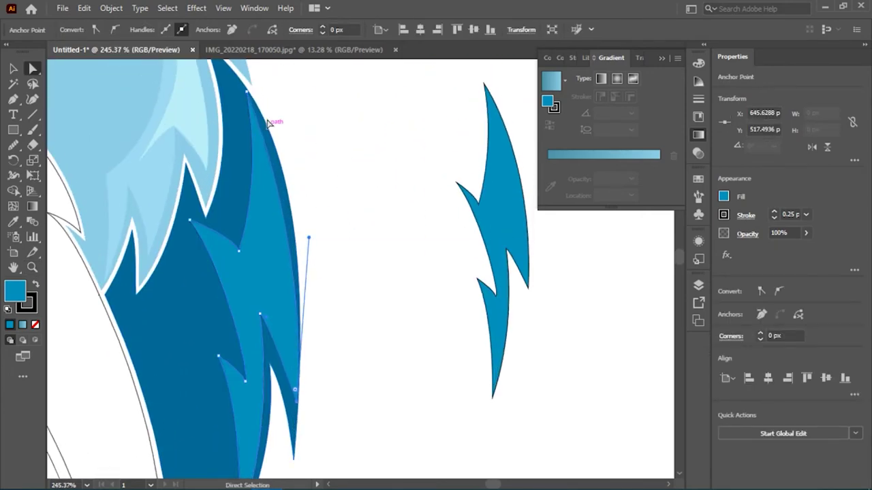
# Step: Pull out curve handles on the feather's anchors to smooth its edge
pyautogui.click(249, 98)
pyautogui.hotkey('shift', 'c')
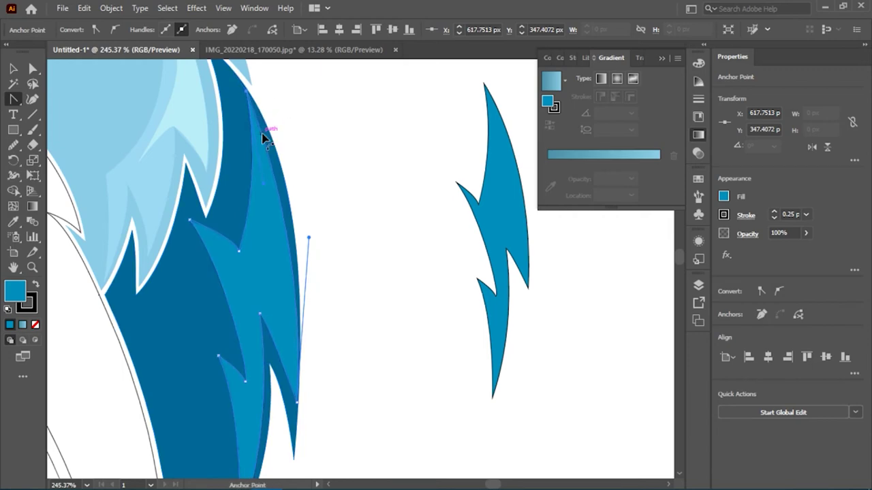
pyautogui.moveTo(313, 246); pyautogui.dragTo(305, 306)
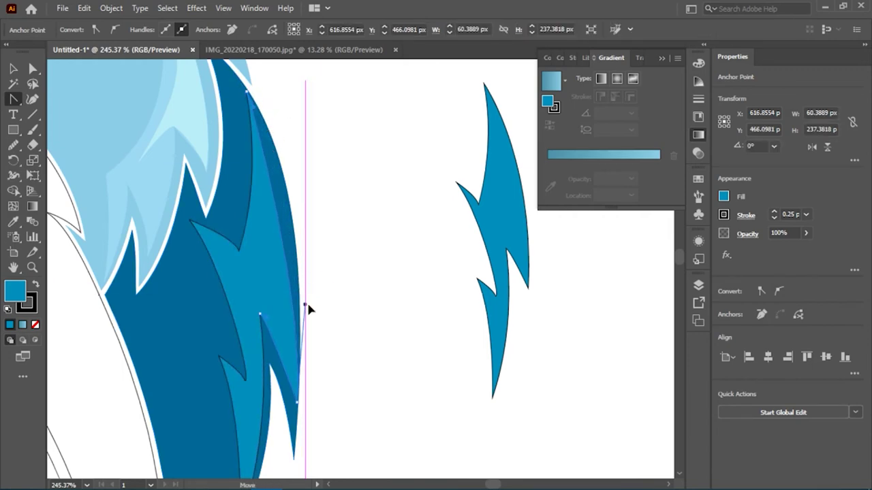
pyautogui.moveTo(253, 111); pyautogui.dragTo(275, 122)
pyautogui.scroll(-2, 286, 163)
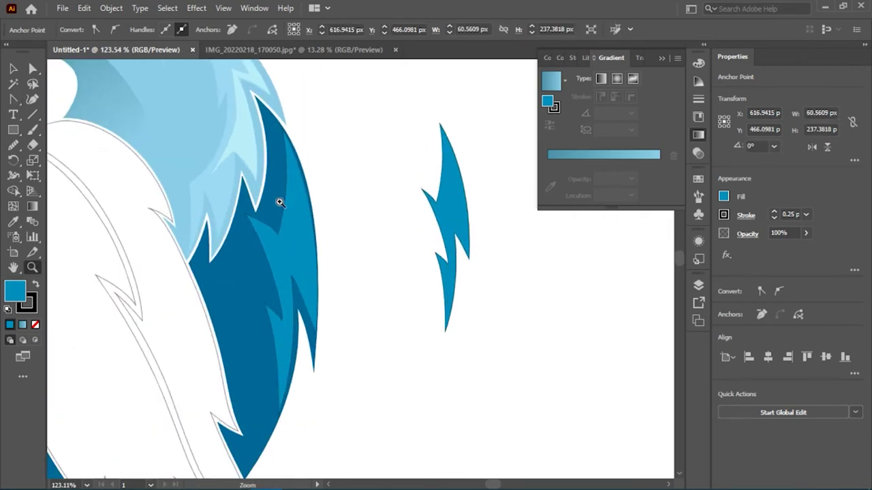
pyautogui.scroll(2, 243, 252)
pyautogui.scroll(-2, 204, 250)
pyautogui.scroll(-2, 91, 249)
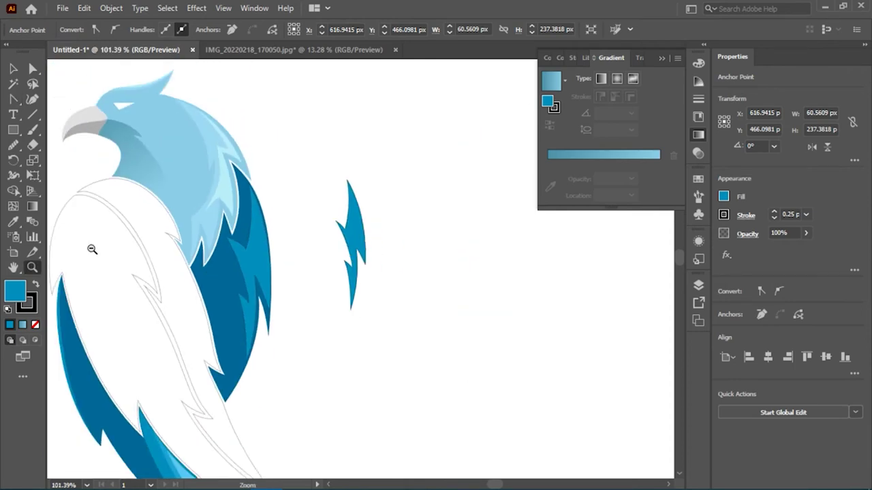
pyautogui.scroll(3, 270, 253)
pyautogui.scroll(2, 241, 252)
# Step: Reposition feather anchors and curve handles to reshape the jagged edge
pyautogui.press('a')
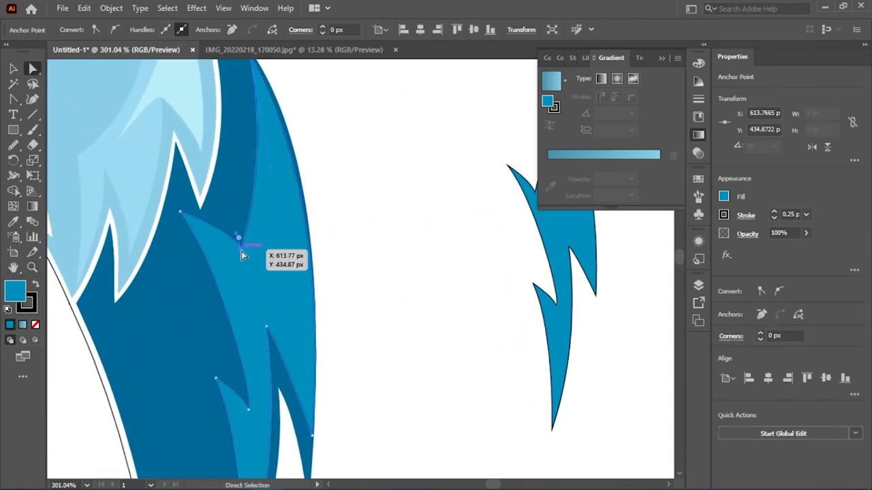
pyautogui.moveTo(241, 251)
pyautogui.mouseDown()
pyautogui.moveTo(225, 227)
pyautogui.moveTo(156, 264)
pyautogui.mouseUp()
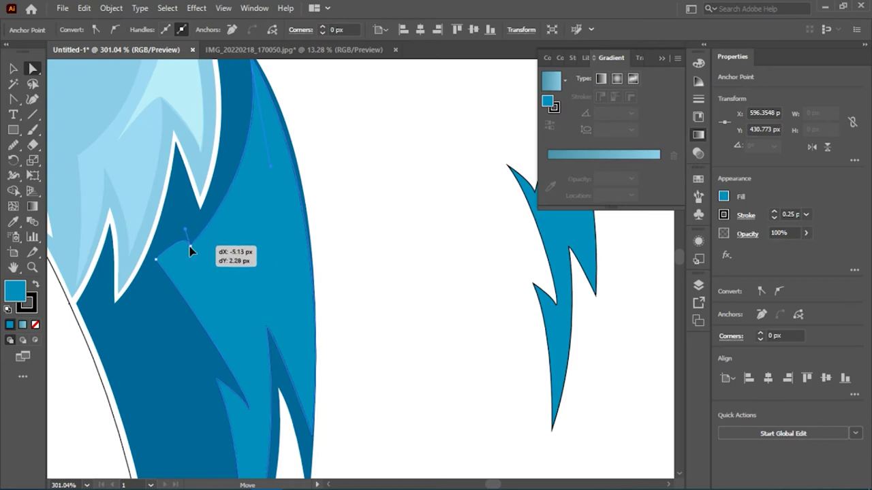
pyautogui.moveTo(175, 216); pyautogui.dragTo(177, 181)
pyautogui.moveTo(192, 248); pyautogui.dragTo(197, 233)
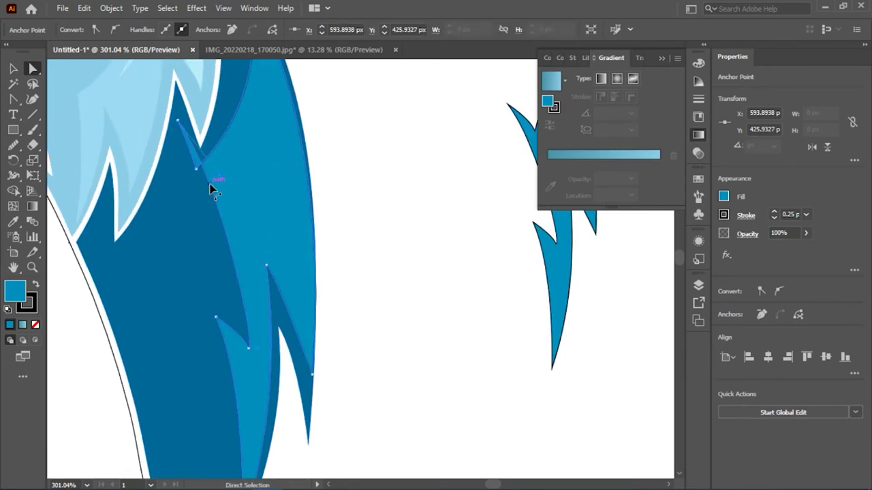
pyautogui.click(188, 191)
pyautogui.press('z')
pyautogui.moveTo(188, 191); pyautogui.dragTo(303, 198)
pyautogui.press('a')
pyautogui.moveTo(159, 122)
pyautogui.mouseDown()
pyautogui.moveTo(158, 141)
pyautogui.moveTo(204, 243)
pyautogui.mouseUp()
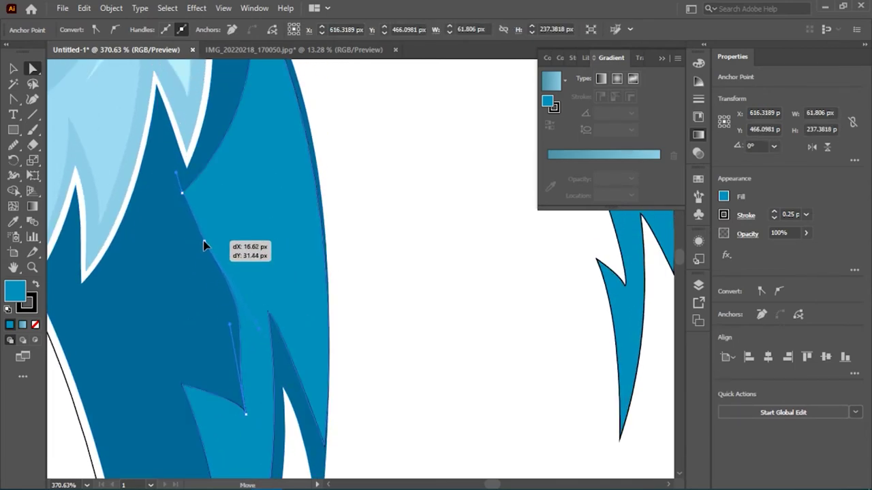
# Step: Curve the lower feather edge and add a new anchor to bend it
pyautogui.click(195, 270)
pyautogui.hotkey('shift', 'c')
pyautogui.moveTo(194, 276); pyautogui.dragTo(202, 262)
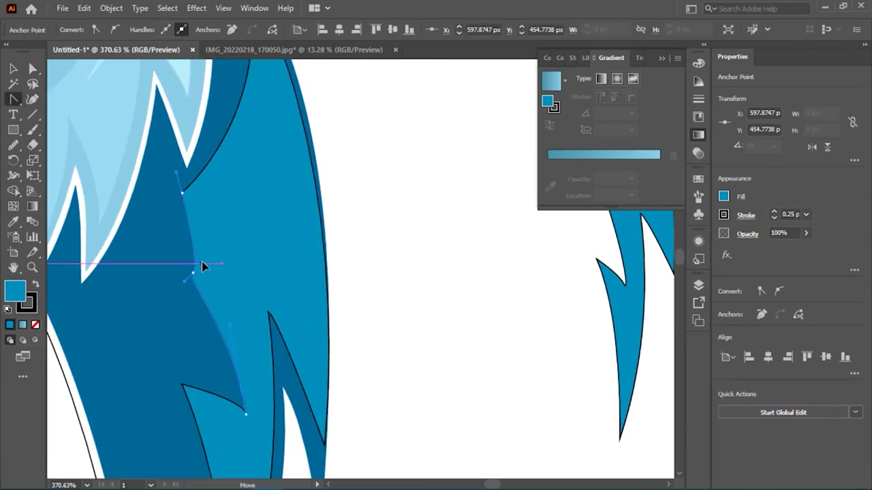
pyautogui.scroll(1, 189, 269)
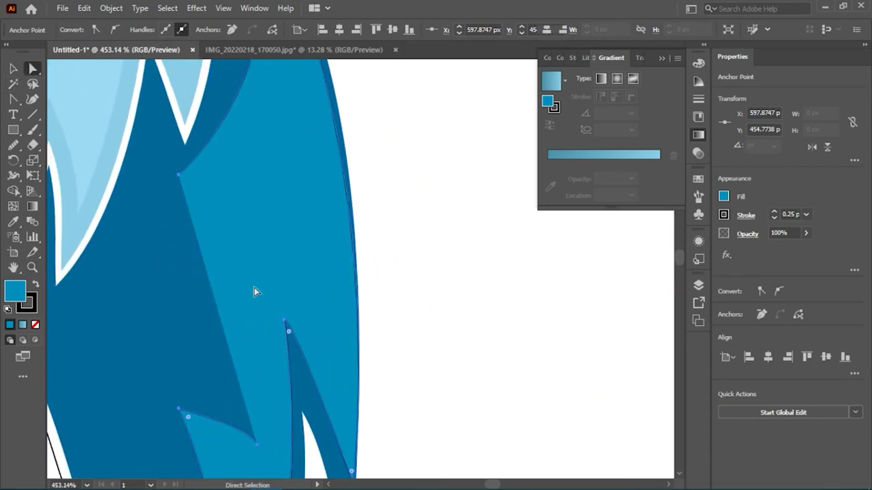
pyautogui.click(13, 99)
pyautogui.moveTo(179, 175)
pyautogui.mouseDown()
pyautogui.moveTo(213, 271)
pyautogui.moveTo(220, 327)
pyautogui.mouseUp()
pyautogui.click(212, 269)
pyautogui.moveTo(211, 267)
pyautogui.mouseDown()
pyautogui.moveTo(264, 427)
pyautogui.moveTo(250, 475)
pyautogui.mouseUp()
# Step: Raise the feather tip anchor and fine-tune the points around the new anchor
pyautogui.press('z')
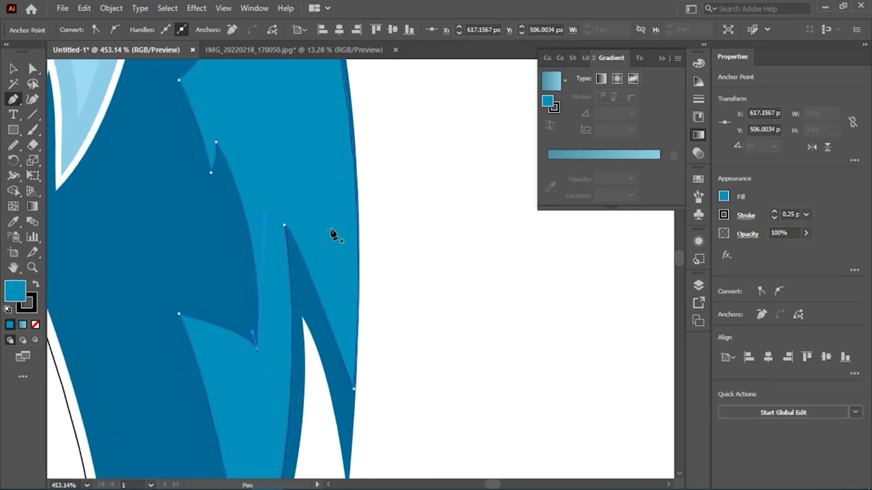
pyautogui.scroll(-5, 64, 304)
pyautogui.scroll(2, 109, 334)
pyautogui.scroll(1, 109, 334)
pyautogui.click(33, 68)
pyautogui.moveTo(203, 260)
pyautogui.mouseDown()
pyautogui.moveTo(227, 223)
pyautogui.moveTo(247, 272)
pyautogui.mouseUp()
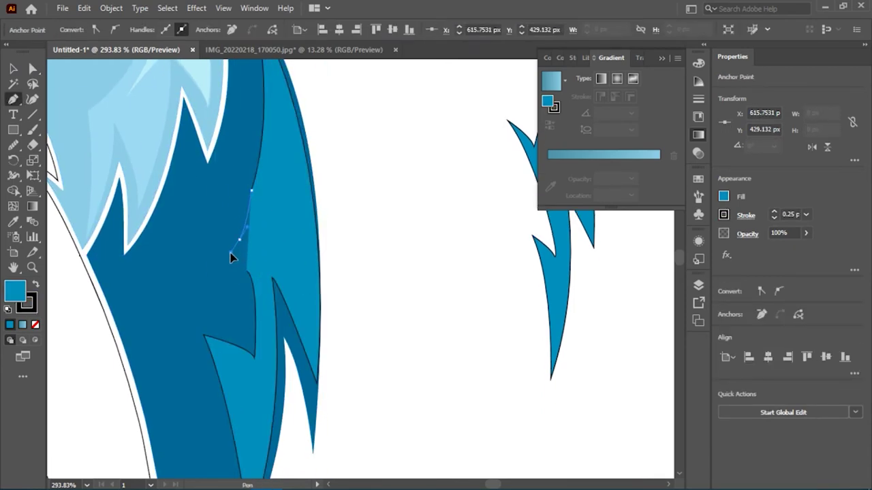
pyautogui.moveTo(233, 228); pyautogui.dragTo(260, 220)
pyautogui.moveTo(247, 272); pyautogui.dragTo(257, 287)
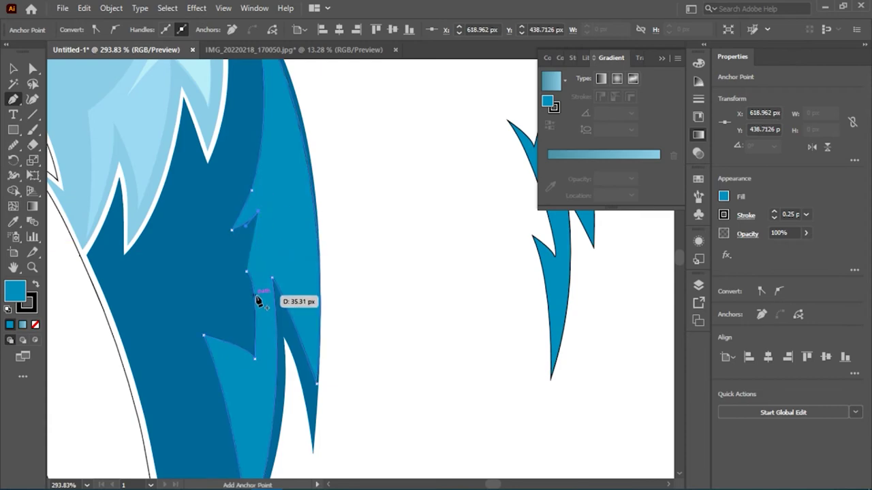
pyautogui.moveTo(259, 213); pyautogui.dragTo(263, 208)
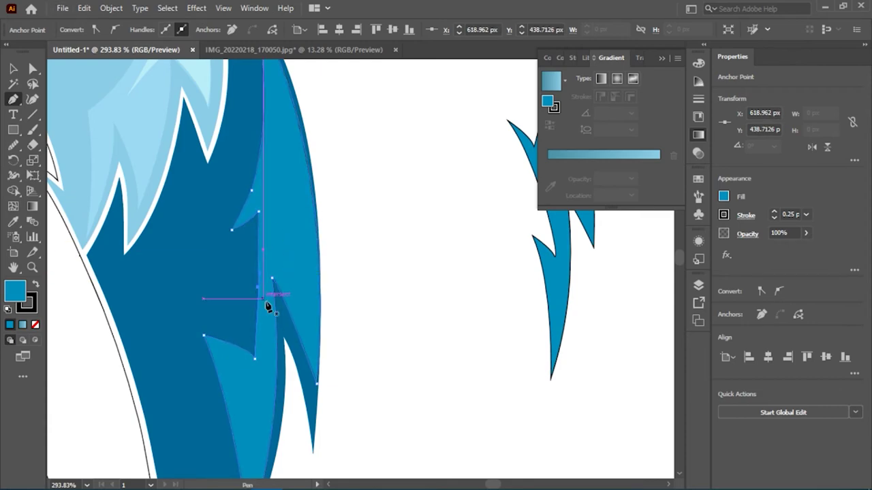
pyautogui.scroll(5, 268, 307)
pyautogui.scroll(5, 204, 272)
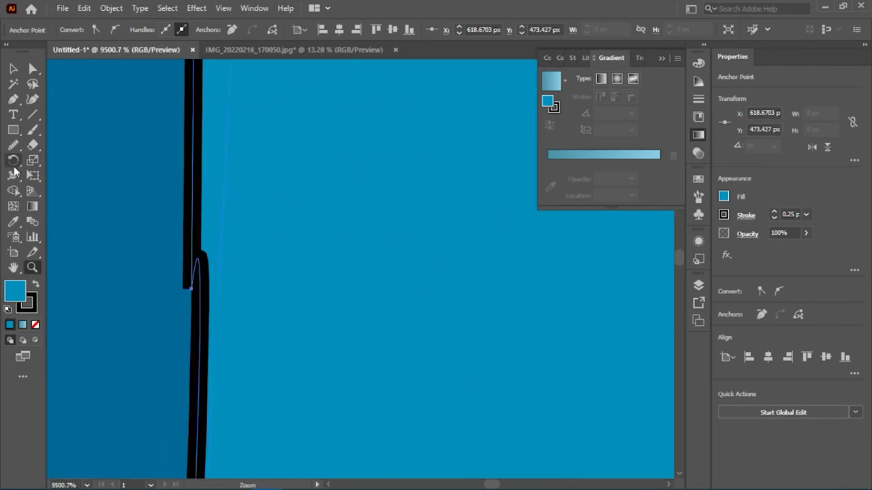
# Step: Delete the stray bump anchor from the feather edge and line up its neighbour
pyautogui.click(198, 261)
pyautogui.press('a')
pyautogui.moveTo(194, 288); pyautogui.dragTo(162, 289)
pyautogui.scroll(1, 204, 291)
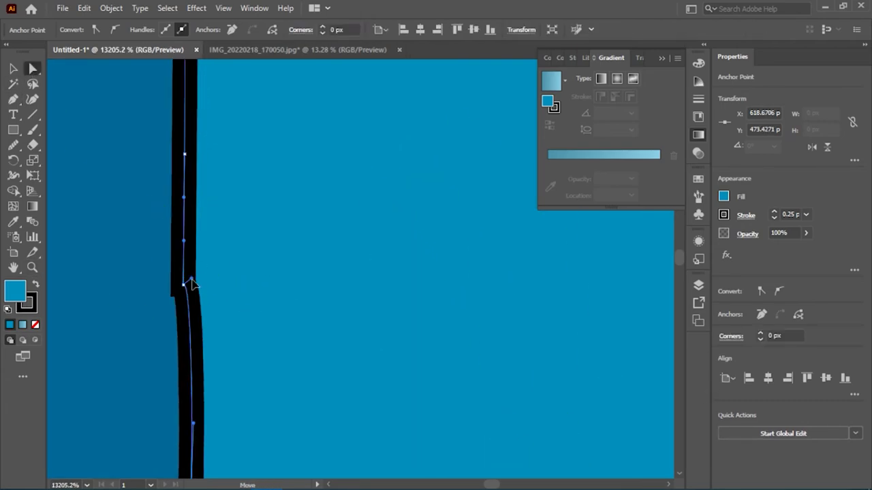
pyautogui.scroll(-10, 276, 304)
pyautogui.scroll(3, 126, 216)
pyautogui.press('z')
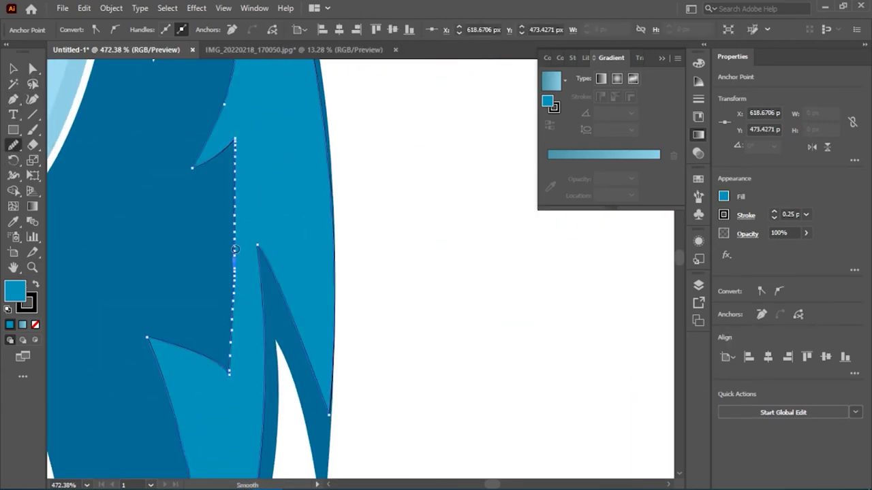
pyautogui.keyDown('alt'); pyautogui.click(98, 252); pyautogui.keyUp('alt')
pyautogui.keyDown('alt'); pyautogui.click(58, 262); pyautogui.keyUp('alt')
pyautogui.click(260, 203)
# Step: Move the loose spiky feather onto the dark-blue feather's right edge and enlarge it
pyautogui.press('v')
pyautogui.click(401, 201)
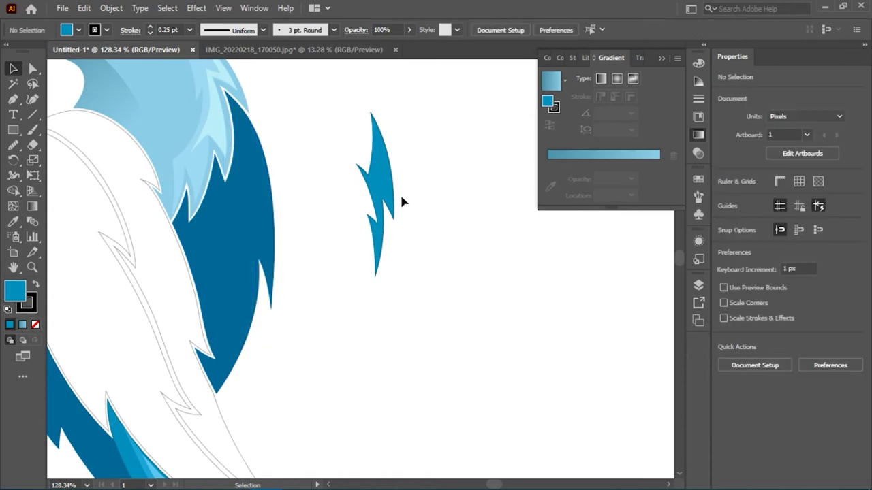
pyautogui.moveTo(365, 192); pyautogui.dragTo(240, 218)
pyautogui.scroll(1, 307, 228)
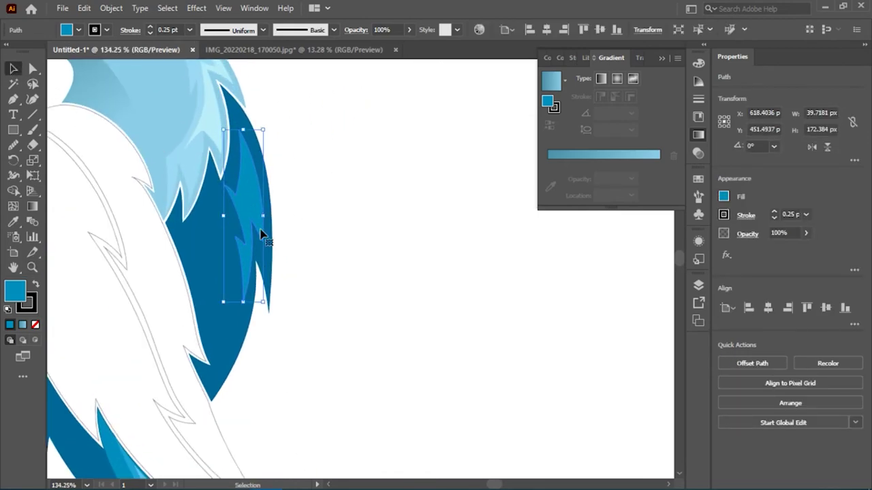
pyautogui.moveTo(262, 329); pyautogui.dragTo(272, 349)
pyautogui.moveTo(256, 216); pyautogui.dragTo(250, 215)
# Step: Adjust the moved feather's anchors so it fits inside the dark-blue feather
pyautogui.press('a')
pyautogui.moveTo(245, 109); pyautogui.dragTo(250, 111)
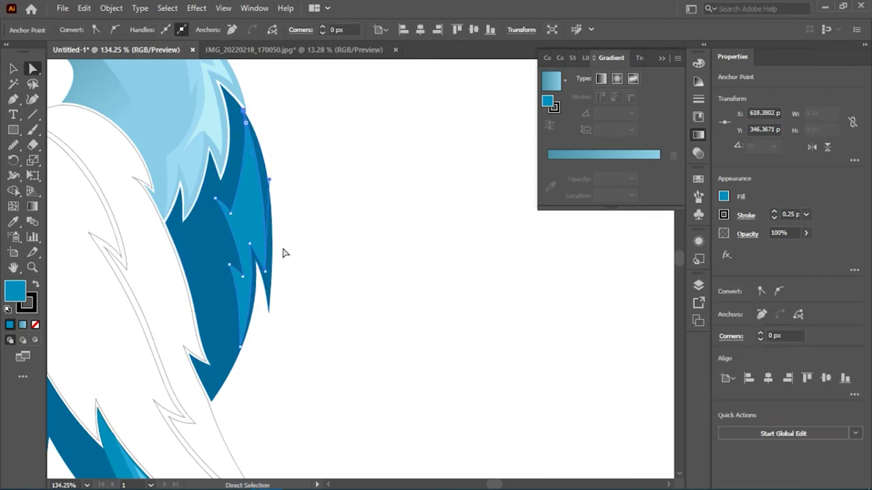
pyautogui.moveTo(267, 276); pyautogui.dragTo(268, 274)
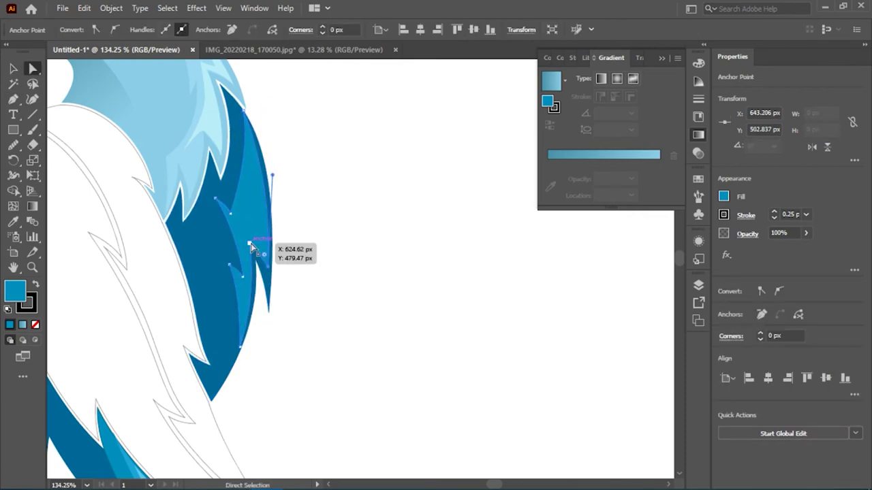
pyautogui.moveTo(250, 237); pyautogui.dragTo(220, 249)
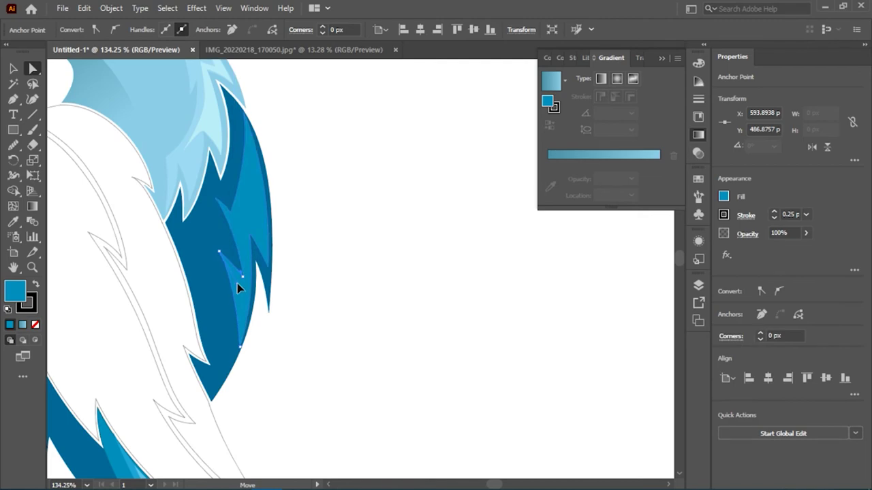
pyautogui.moveTo(240, 278); pyautogui.dragTo(240, 271)
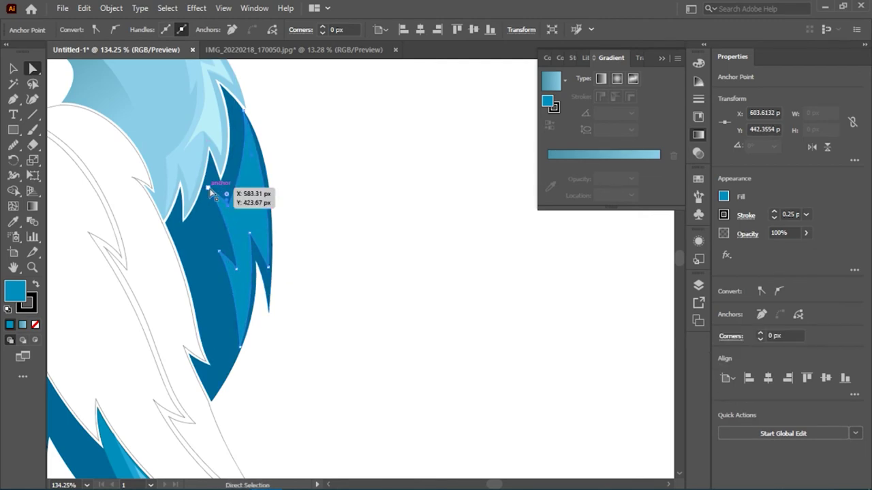
pyautogui.click(265, 223)
pyautogui.scroll(2, 265, 223)
# Step: Start a detail path on the mid-blue feather with its fill set to None
pyautogui.press('p')
pyautogui.scroll(1, 248, 151)
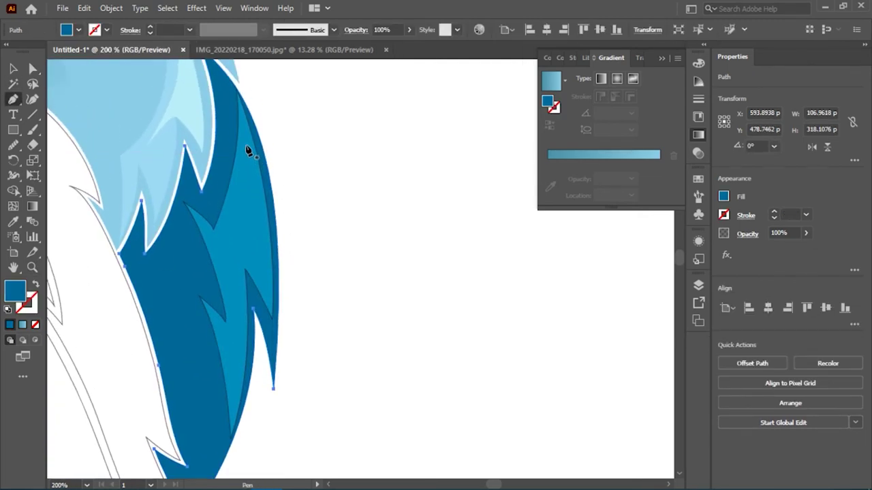
pyautogui.click(246, 149)
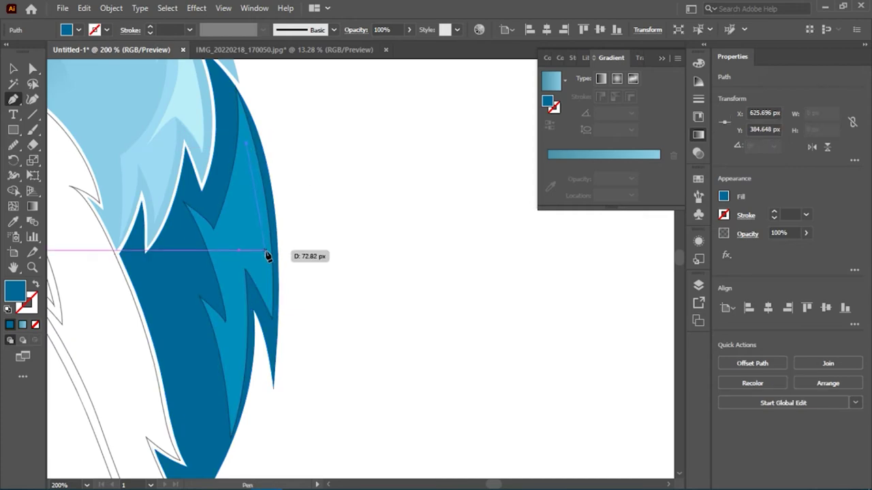
pyautogui.click(32, 99)
pyautogui.click(79, 30)
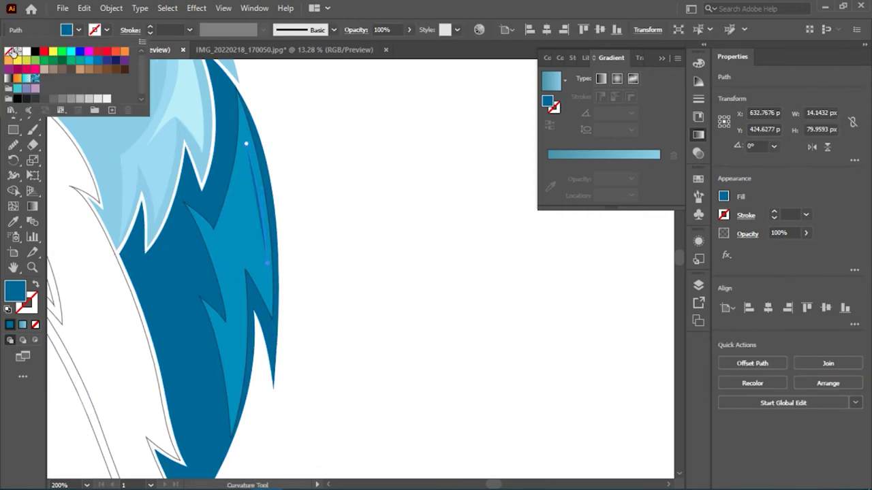
pyautogui.click(58, 55)
# Step: Give the detail line a black 1 pt stroke and curve it along the feather spike
pyautogui.moveTo(269, 267)
pyautogui.mouseDown()
pyautogui.moveTo(240, 240)
pyautogui.moveTo(259, 249)
pyautogui.mouseUp()
pyautogui.scroll(2, 254, 253)
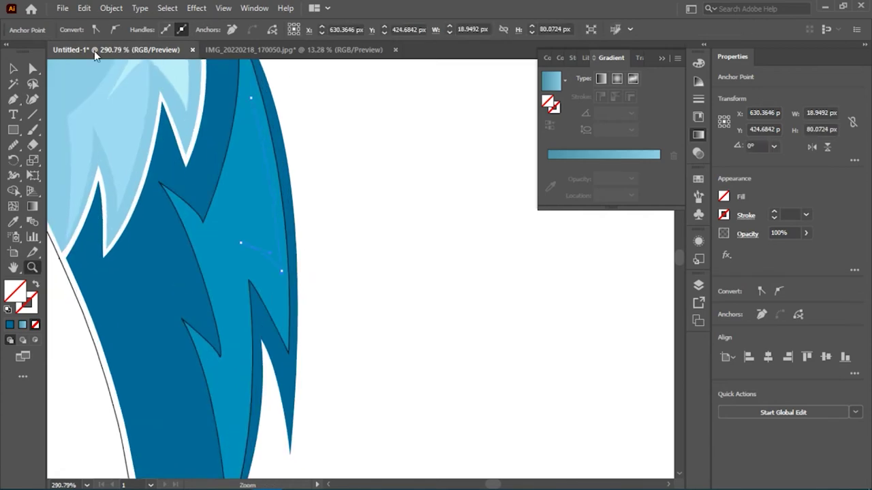
pyautogui.click(106, 30)
pyautogui.click(93, 54)
pyautogui.press('p')
pyautogui.scroll(-1, 241, 204)
pyautogui.moveTo(241, 197); pyautogui.dragTo(250, 340)
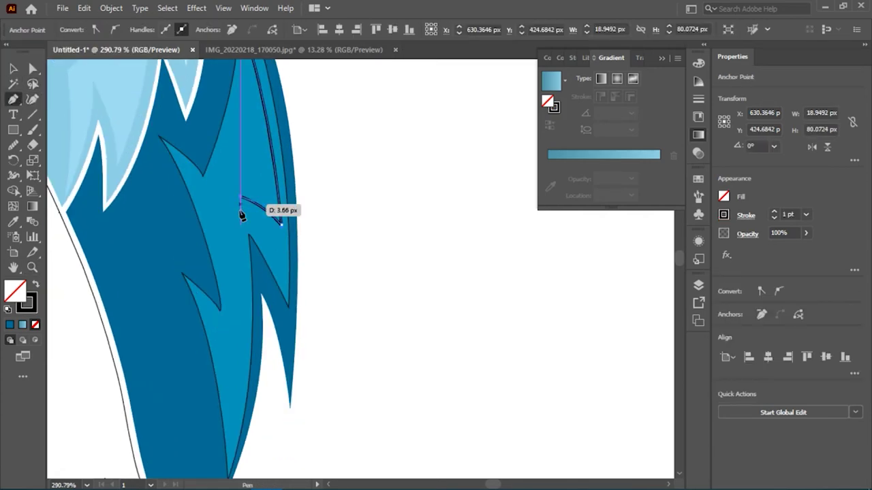
pyautogui.moveTo(239, 380); pyautogui.dragTo(247, 360)
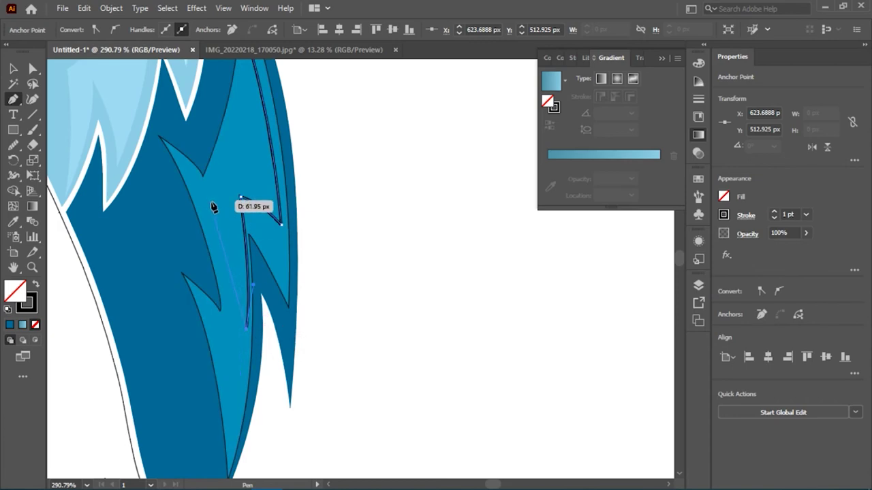
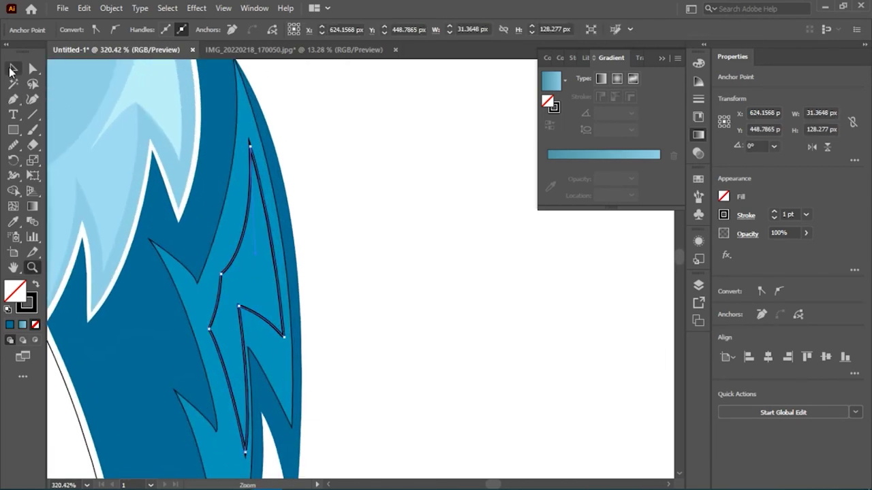
# Step: Draw a closed zigzag feather outline with the Pen tool inside the dark blue wing
pyautogui.press('p')
pyautogui.click(252, 142)
pyautogui.scroll(-3, 273, 205)
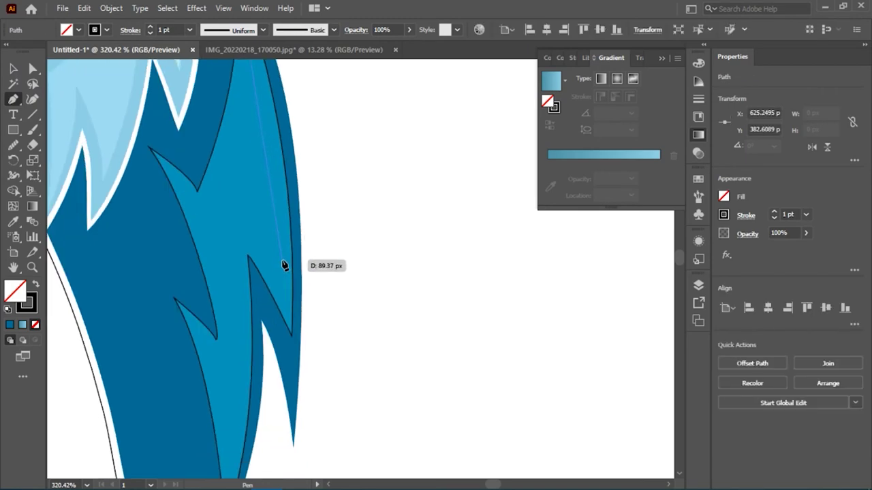
pyautogui.scroll(2, 283, 307)
pyautogui.moveTo(280, 326); pyautogui.dragTo(235, 291)
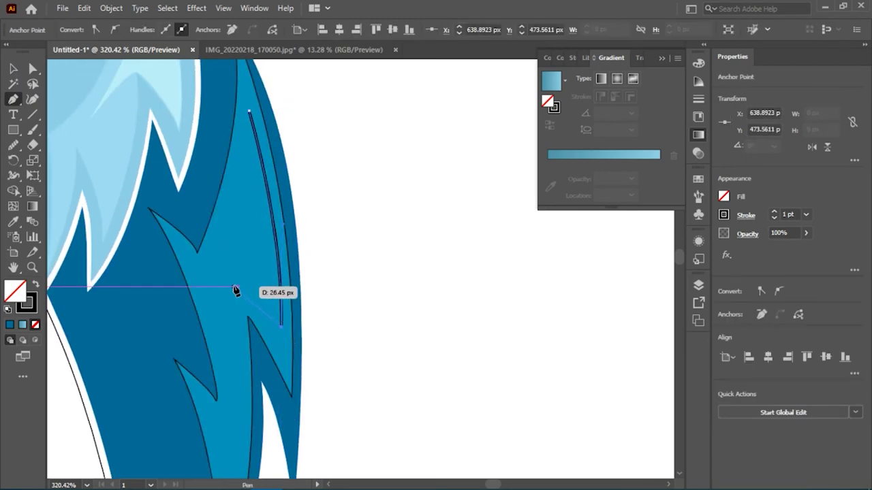
pyautogui.scroll(-3, 241, 297)
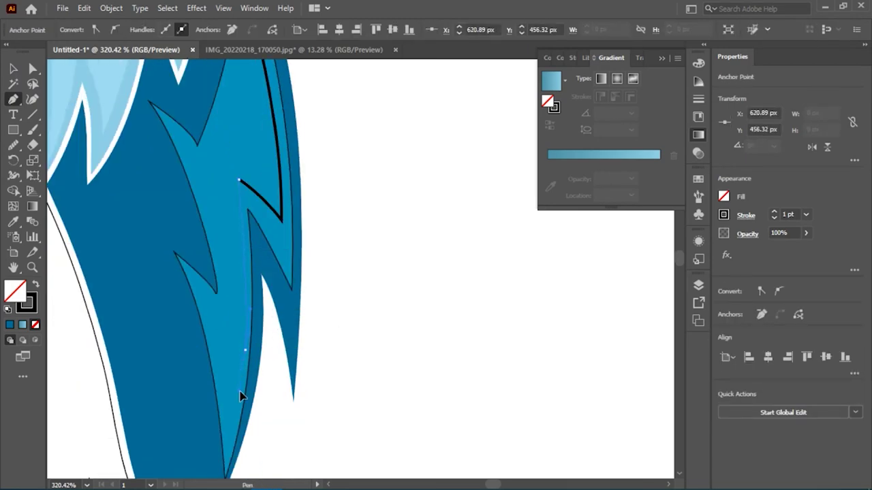
pyautogui.moveTo(245, 347); pyautogui.dragTo(202, 175)
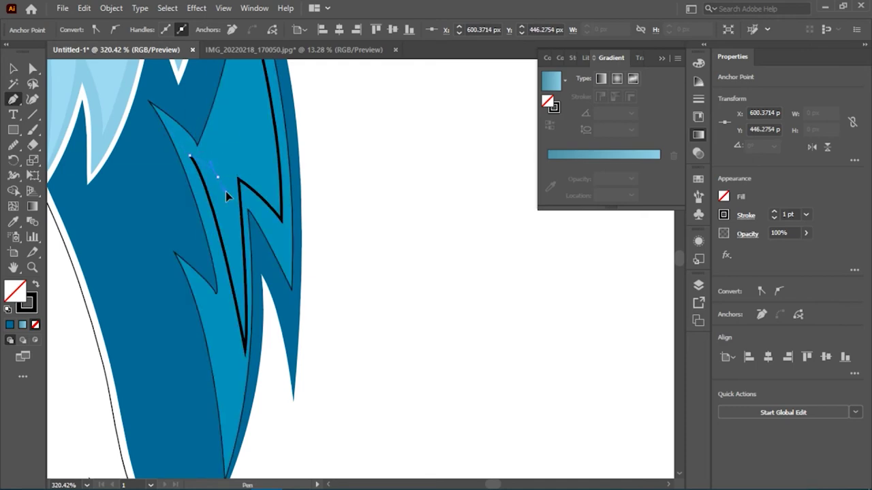
pyautogui.scroll(4, 227, 196)
pyautogui.click(249, 142)
pyautogui.scroll(3, 241, 132)
pyautogui.scroll(-3, 265, 275)
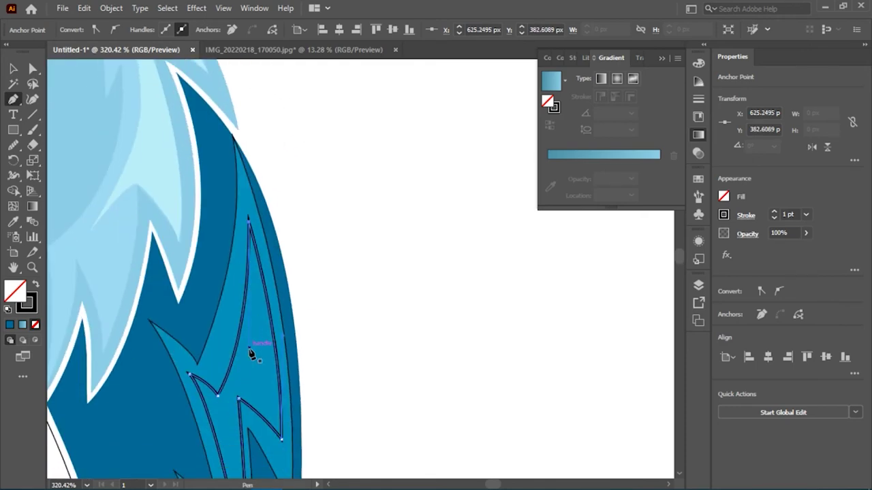
pyautogui.scroll(-3, 253, 339)
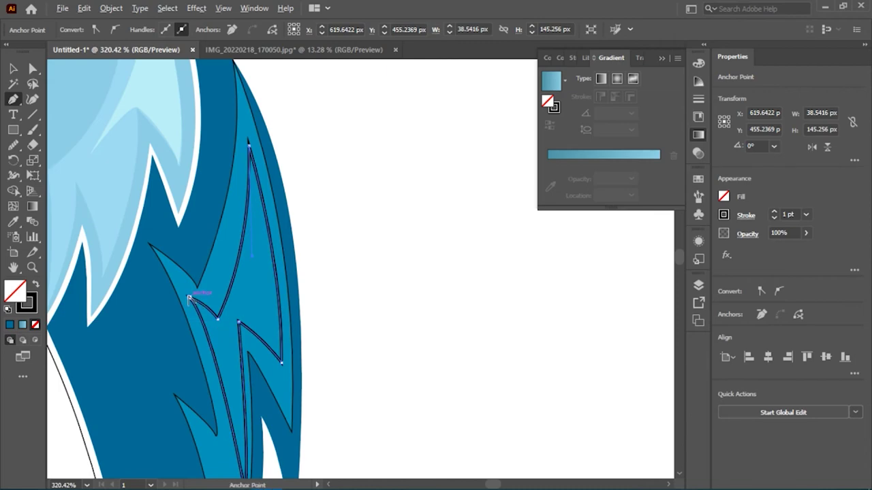
pyautogui.click(190, 298)
# Step: Reposition the new feather's anchors with Direct Selection so it fits the wing
pyautogui.press('a')
pyautogui.click(203, 295)
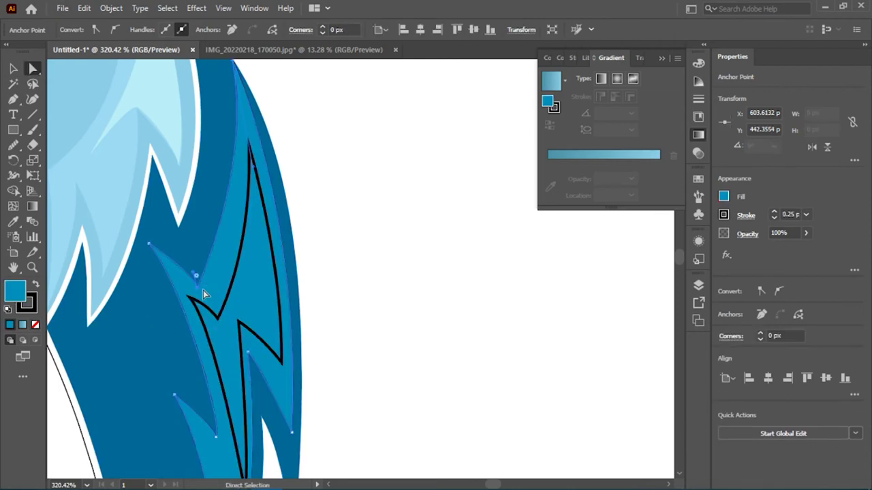
pyautogui.moveTo(195, 276); pyautogui.dragTo(208, 283)
pyautogui.scroll(-4, 225, 300)
pyautogui.moveTo(284, 281); pyautogui.dragTo(286, 287)
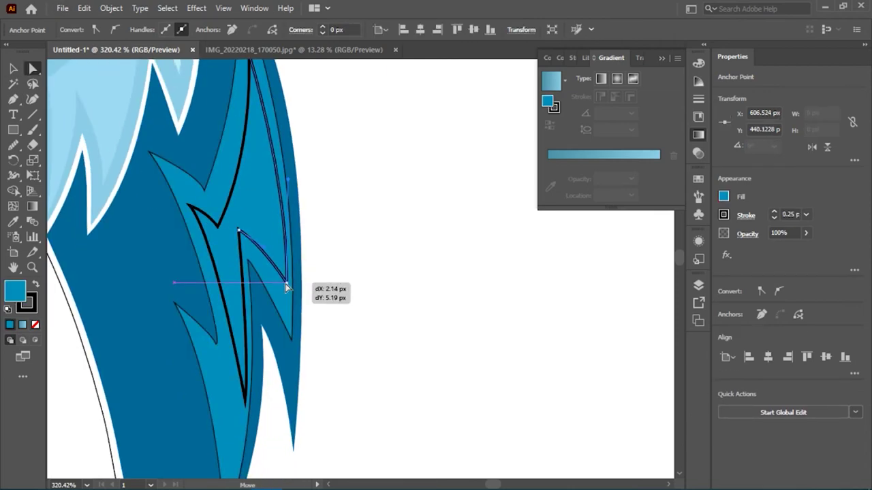
pyautogui.moveTo(249, 139); pyautogui.dragTo(253, 150)
pyautogui.moveTo(241, 337); pyautogui.dragTo(245, 347)
pyautogui.scroll(1, 170, 204)
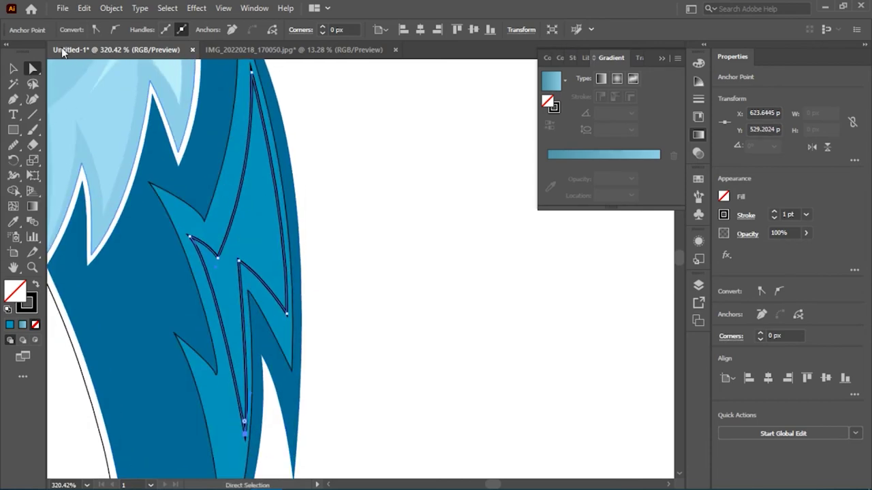
# Step: Zoom out and select the new feather together with the second feather shape
pyautogui.press('v')
pyautogui.click(190, 29)
pyautogui.click(198, 45)
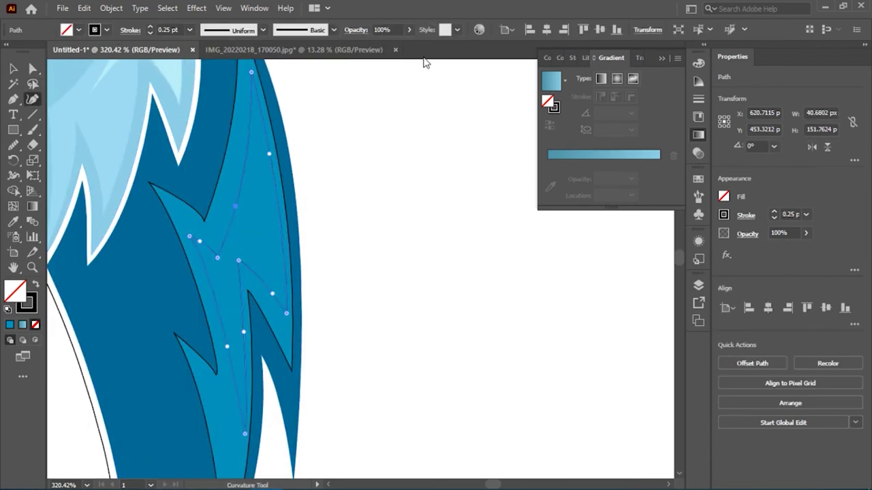
pyautogui.click(31, 267)
pyautogui.scroll(-5, 118, 261)
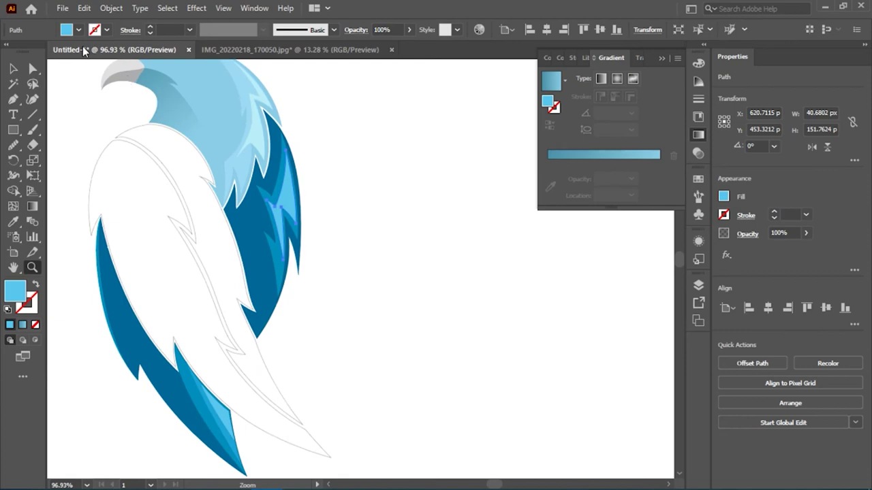
pyautogui.scroll(2, 429, 229)
pyautogui.press('v')
pyautogui.click(288, 211)
pyautogui.keyDown('shift'); pyautogui.click(255, 200); pyautogui.keyUp('shift')
# Step: Check the fill swatches, clear the selection, and select a blue feather path
pyautogui.click(79, 30)
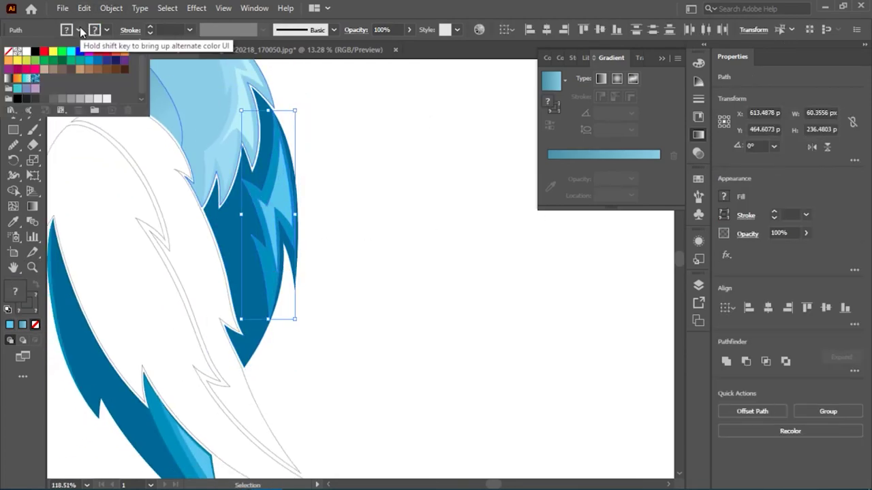
pyautogui.click(302, 188)
pyautogui.press('z')
pyautogui.scroll(-2, 278, 218)
pyautogui.scroll(-1, 234, 185)
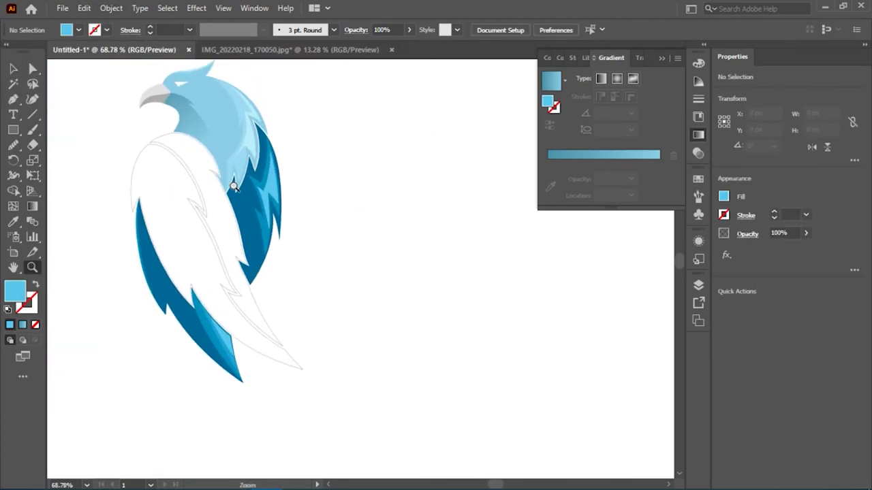
pyautogui.scroll(3, 233, 186)
pyautogui.scroll(-1, 266, 171)
pyautogui.press('v')
pyautogui.click(259, 160)
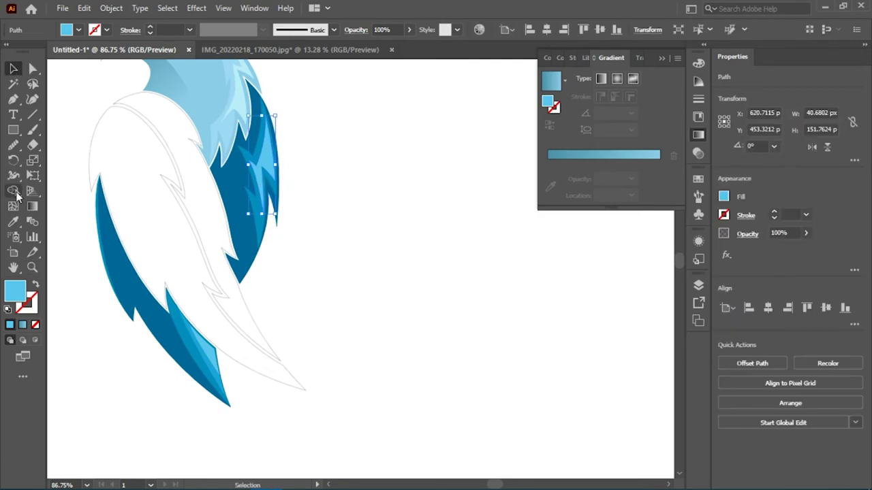
# Step: Reshape the blue feather's curve and outer edge to meet the wing outline
pyautogui.click(382, 204)
pyautogui.press('z')
pyautogui.scroll(4, 259, 170)
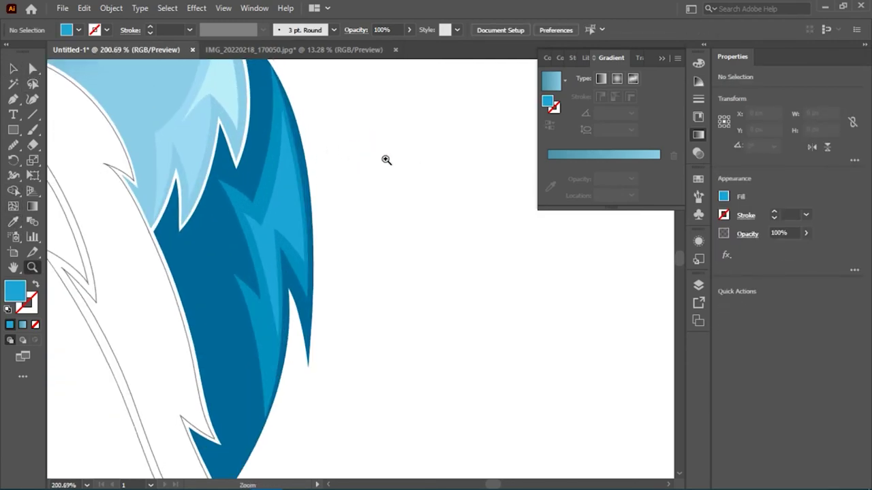
pyautogui.click(314, 162)
pyautogui.moveTo(322, 158)
pyautogui.mouseDown()
pyautogui.moveTo(311, 321)
pyautogui.moveTo(325, 182)
pyautogui.mouseUp()
pyautogui.scroll(3, 325, 181)
pyautogui.moveTo(289, 233); pyautogui.dragTo(294, 239)
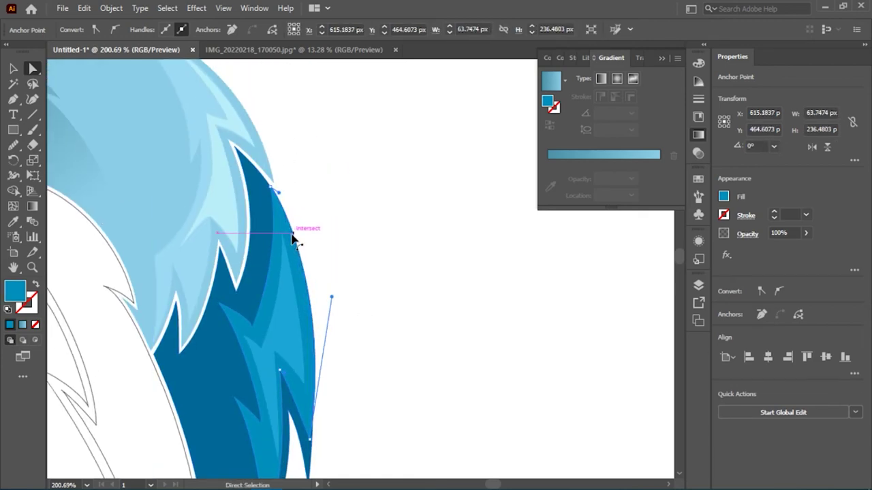
pyautogui.scroll(5, 291, 232)
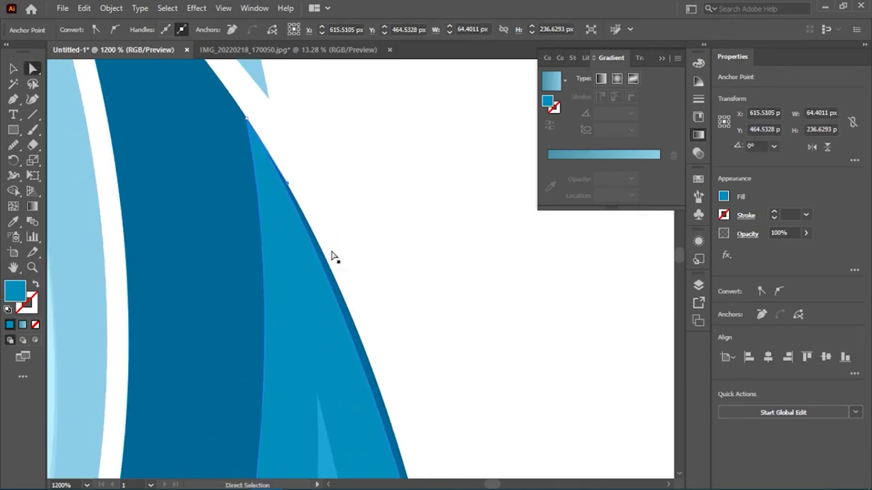
pyautogui.moveTo(364, 274); pyautogui.dragTo(366, 263)
pyautogui.scroll(3, 302, 224)
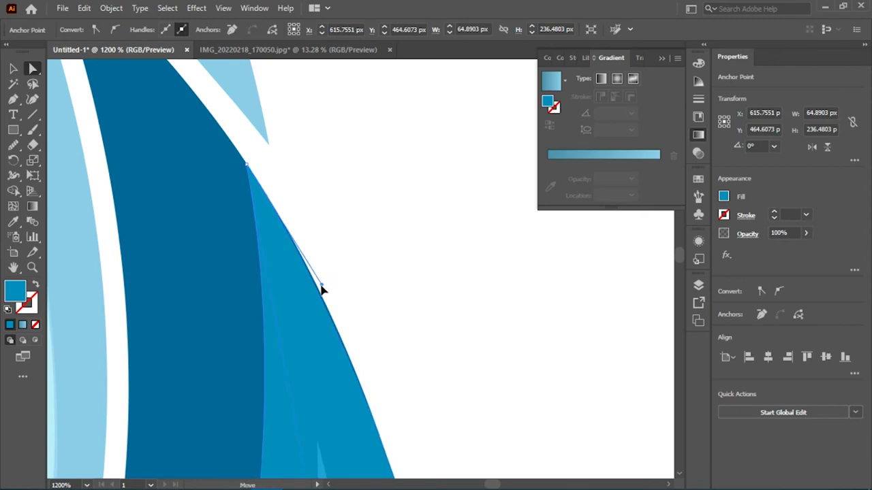
pyautogui.scroll(-5, 141, 236)
pyautogui.scroll(-3, 321, 321)
pyautogui.scroll(3, 418, 343)
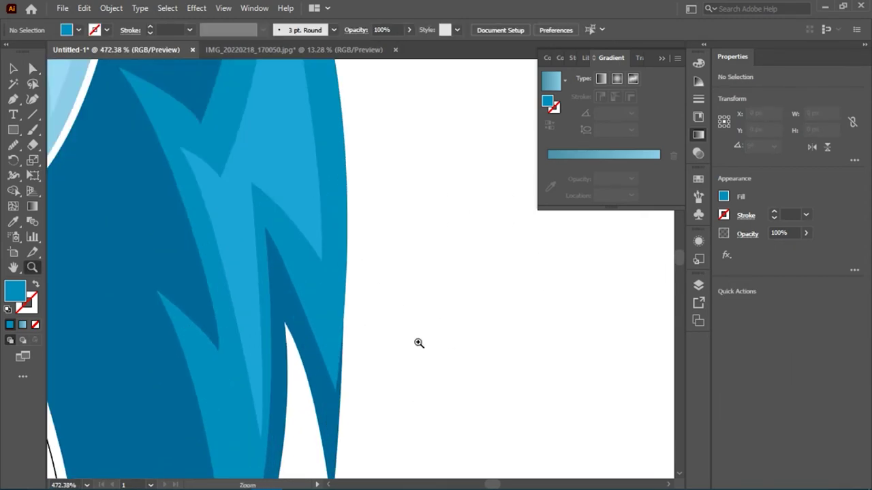
pyautogui.scroll(2, 418, 343)
# Step: Move the anchor near the feather tip and refine the feather edge points
pyautogui.click(377, 129)
pyautogui.moveTo(346, 389); pyautogui.dragTo(343, 409)
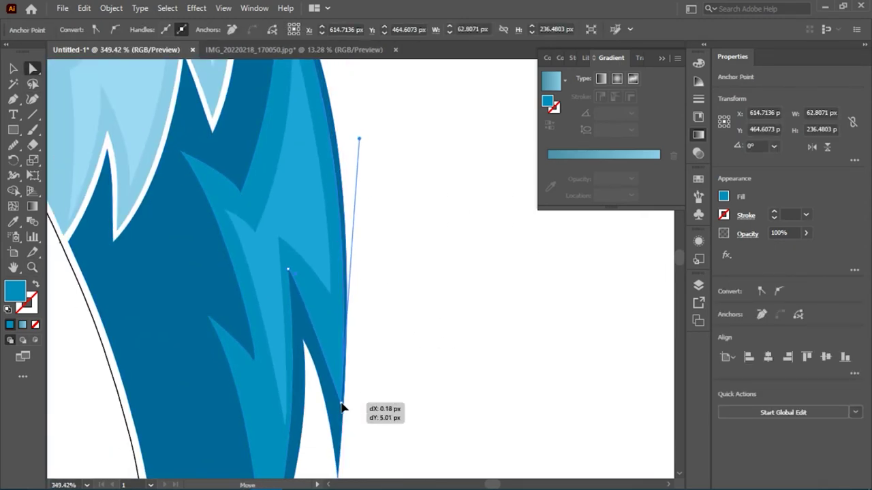
pyautogui.scroll(1, 371, 216)
pyautogui.moveTo(372, 215); pyautogui.dragTo(362, 216)
pyautogui.scroll(2, 302, 197)
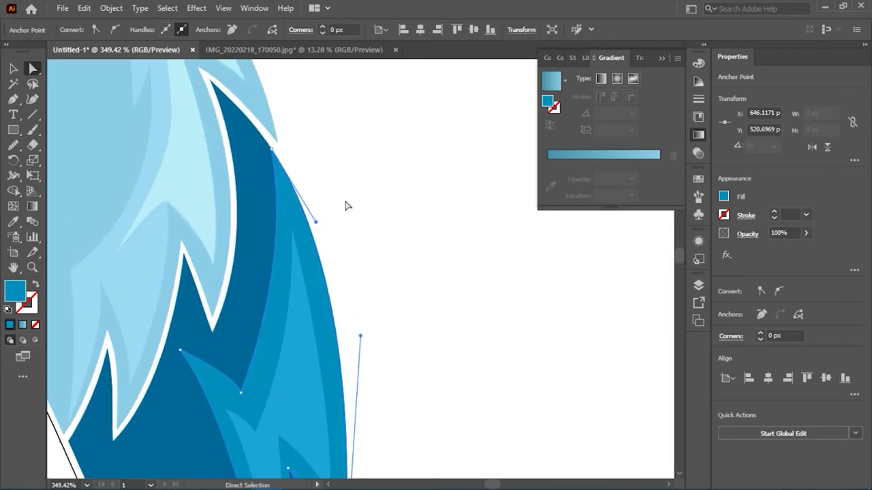
pyautogui.click(346, 206)
pyautogui.scroll(-4, 438, 276)
pyautogui.scroll(5, 547, 290)
pyautogui.click(363, 272)
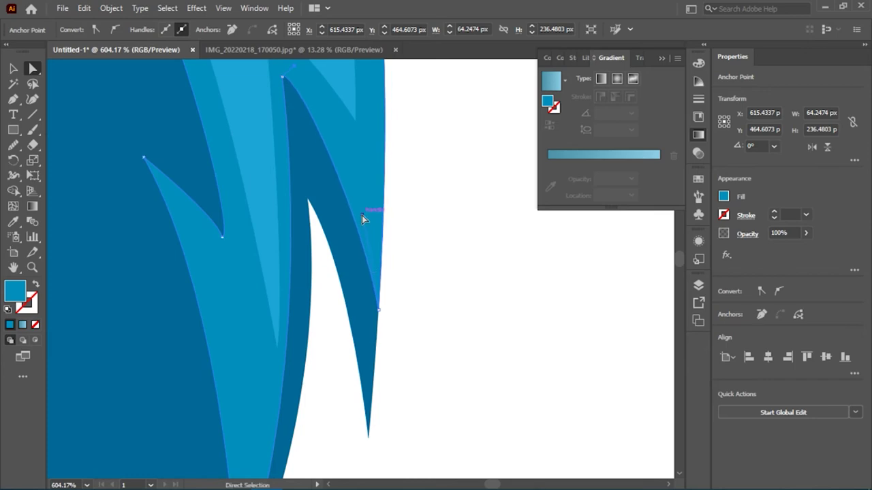
pyautogui.scroll(1, 306, 177)
pyautogui.click(391, 224)
# Step: Zoom out to the whole eagle and inspect the blue feather paths
pyautogui.press('z')
pyautogui.scroll(-5, 272, 184)
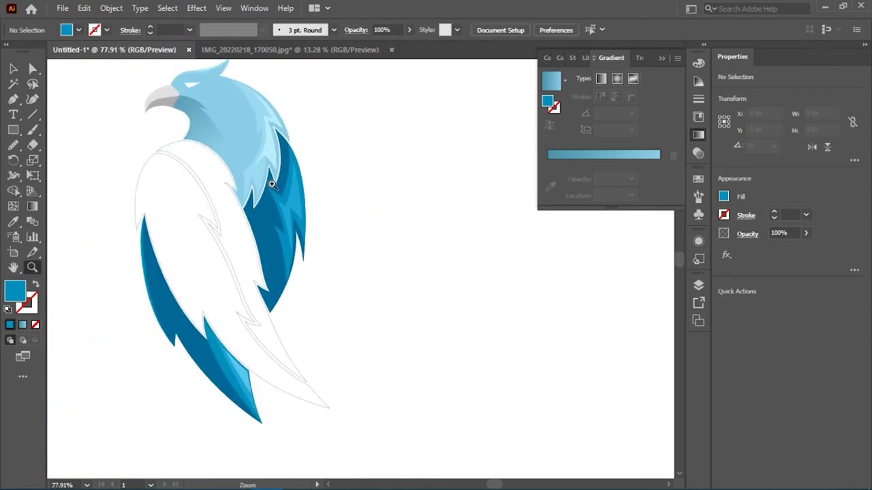
pyautogui.scroll(5, 272, 184)
pyautogui.press('v')
pyautogui.click(200, 195)
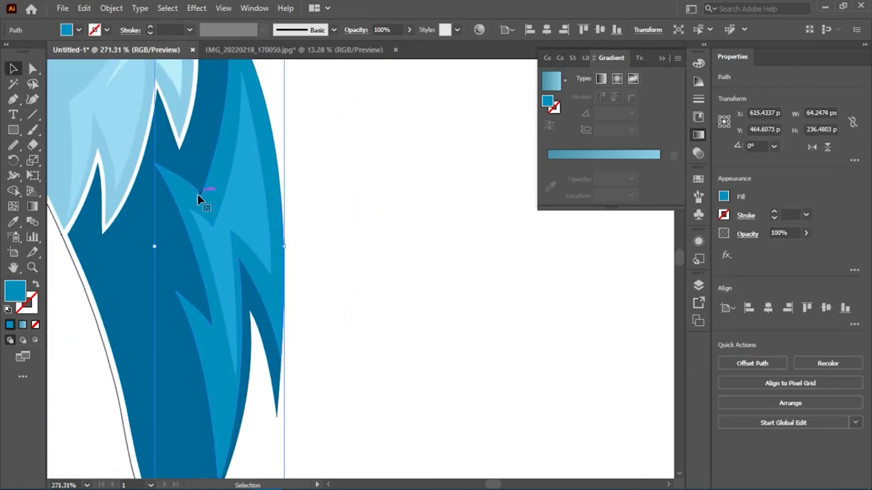
pyautogui.keyDown('shift'); pyautogui.click(212, 228); pyautogui.keyUp('shift')
pyautogui.click(308, 214)
pyautogui.scroll(-3, 317, 197)
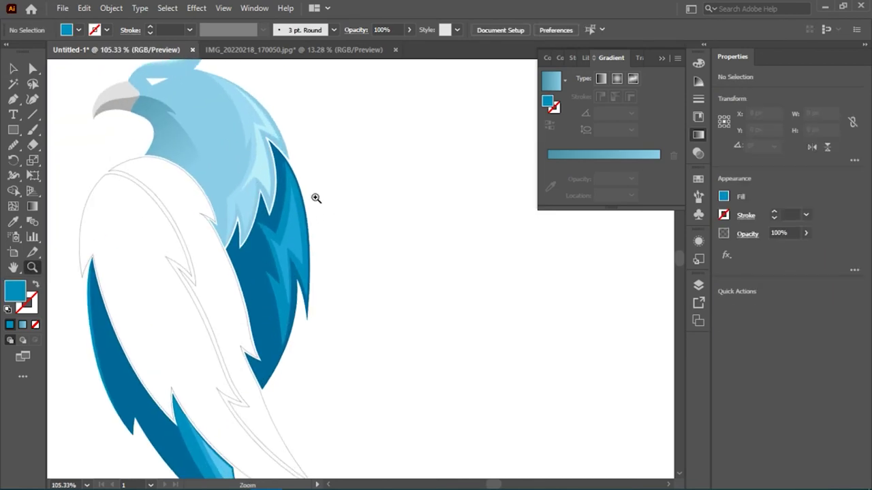
pyautogui.scroll(3, 335, 229)
pyautogui.scroll(3, 334, 230)
# Step: Nudge the light blue feather's anchors slightly downward, then deselect
pyautogui.press('a')
pyautogui.click(162, 147)
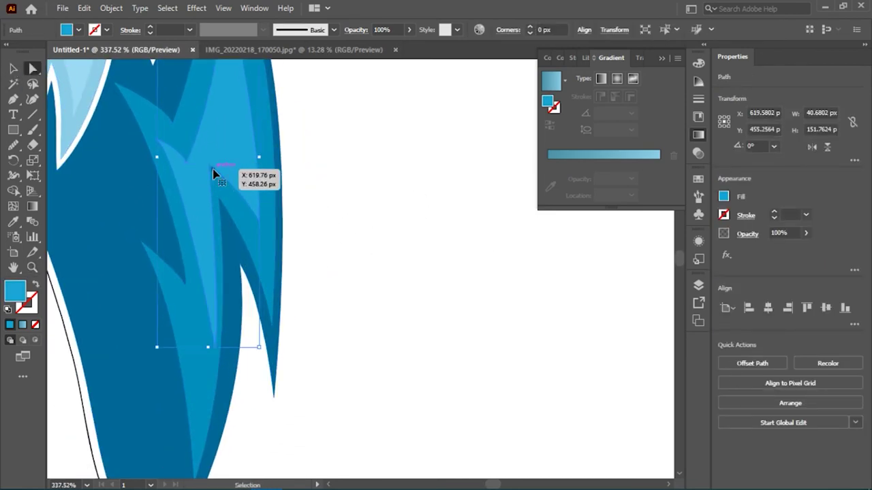
pyautogui.moveTo(213, 170); pyautogui.dragTo(263, 259)
pyautogui.scroll(3, 270, 258)
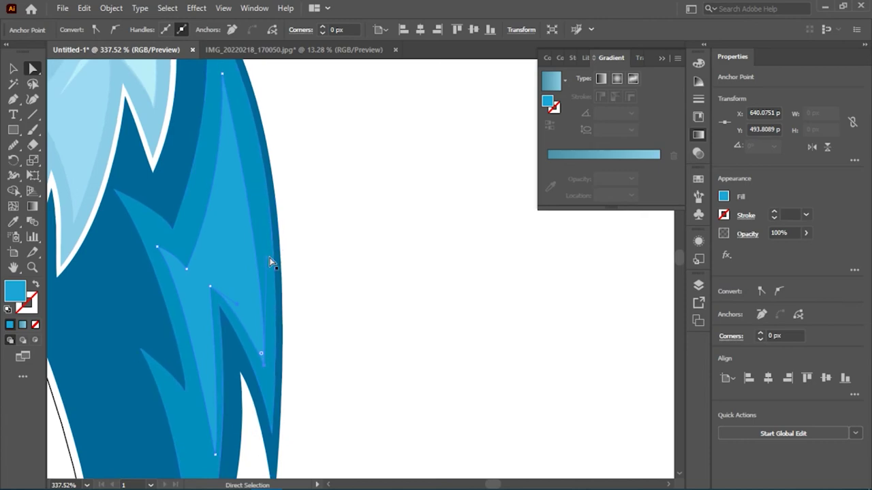
pyautogui.click(267, 254)
pyautogui.scroll(2, 105, 171)
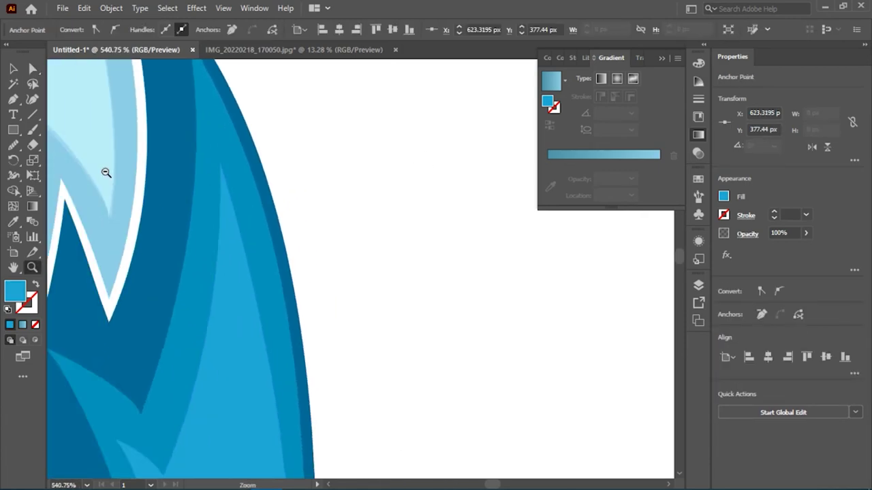
pyautogui.click(234, 257)
pyautogui.hotkey('ctrl', 'shift', 'a')
pyautogui.press('z')
pyautogui.scroll(-3, 282, 286)
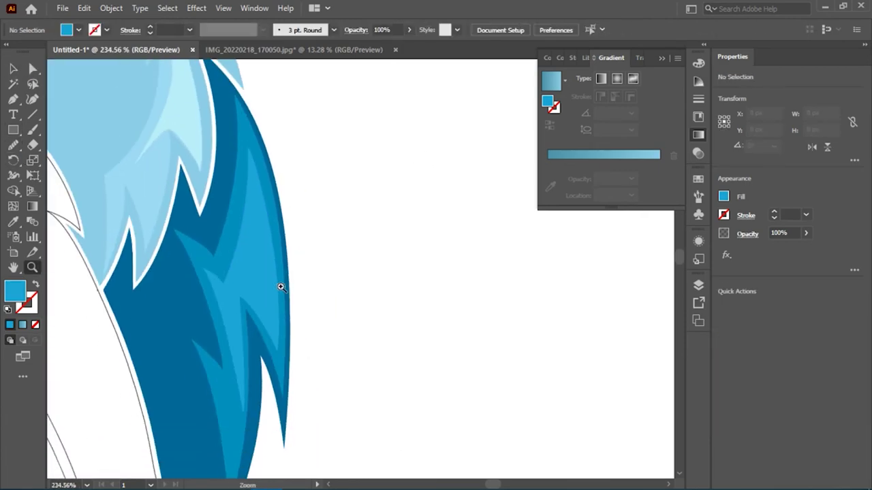
pyautogui.scroll(-3, 301, 223)
pyautogui.scroll(2, 381, 253)
pyautogui.scroll(2, 372, 202)
# Step: Place the first Pen points of a new inner feather shape inside the wing
pyautogui.press('p')
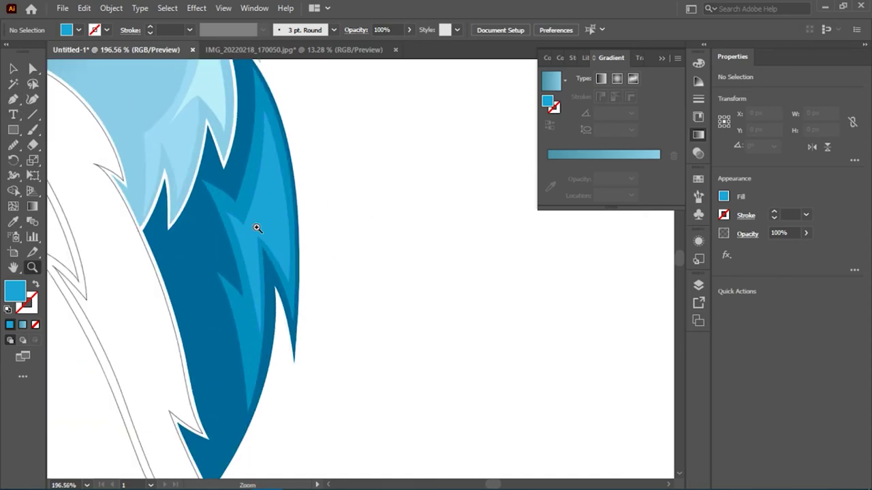
pyautogui.scroll(3, 255, 227)
pyautogui.keyDown('ctrl'); pyautogui.click(231, 248); pyautogui.keyUp('ctrl')
pyautogui.keyDown('ctrl'); pyautogui.click(247, 304); pyautogui.keyUp('ctrl')
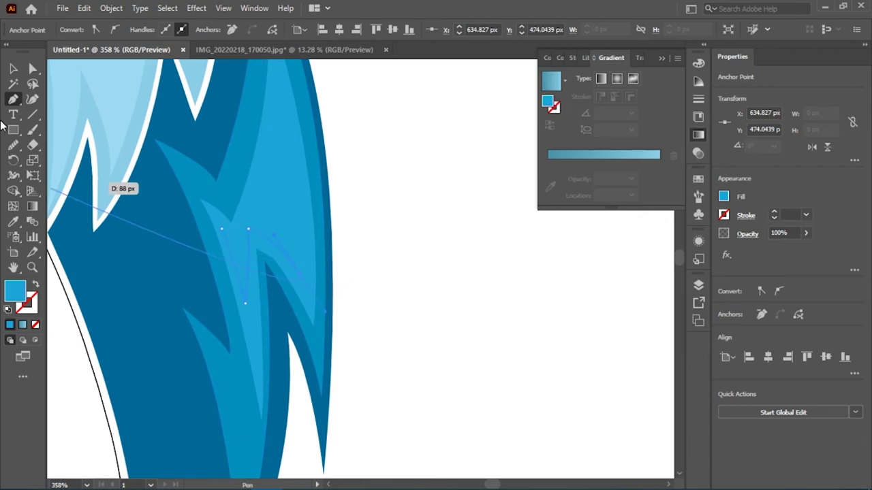
# Step: Set the new inner feather path's fill to none
pyautogui.click(68, 30)
pyautogui.click(9, 53)
pyautogui.scroll(2, 293, 232)
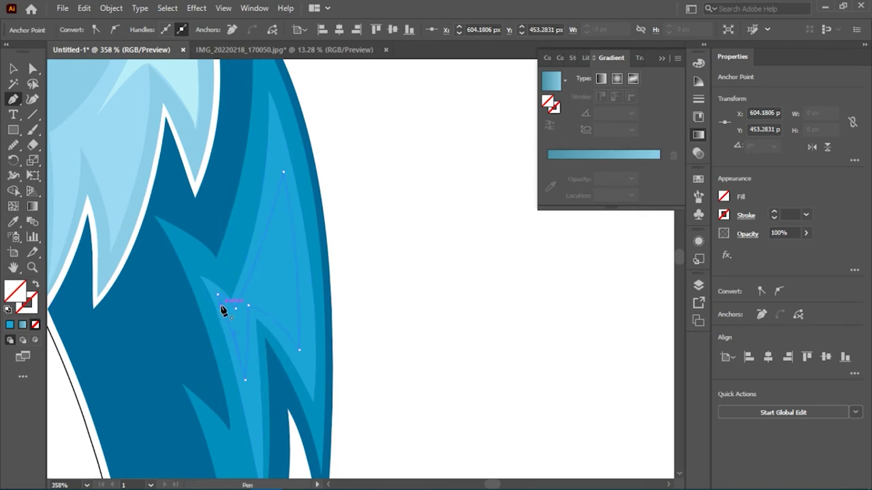
pyautogui.scroll(3, 224, 310)
pyautogui.scroll(-2, 341, 293)
# Step: Shift and pull down the new shape's anchors to refine its outline
pyautogui.press('a')
pyautogui.click(322, 165)
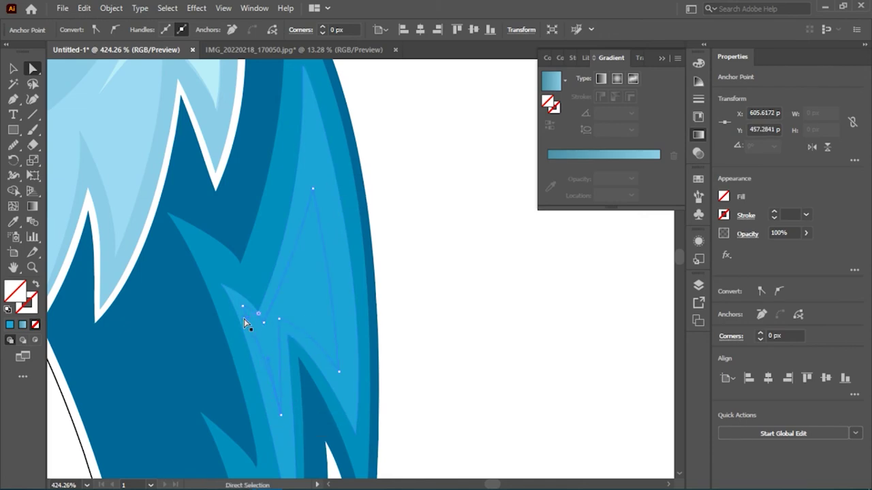
pyautogui.press('p')
pyautogui.press('a')
pyautogui.moveTo(264, 322); pyautogui.dragTo(244, 311)
pyautogui.moveTo(265, 350); pyautogui.dragTo(266, 363)
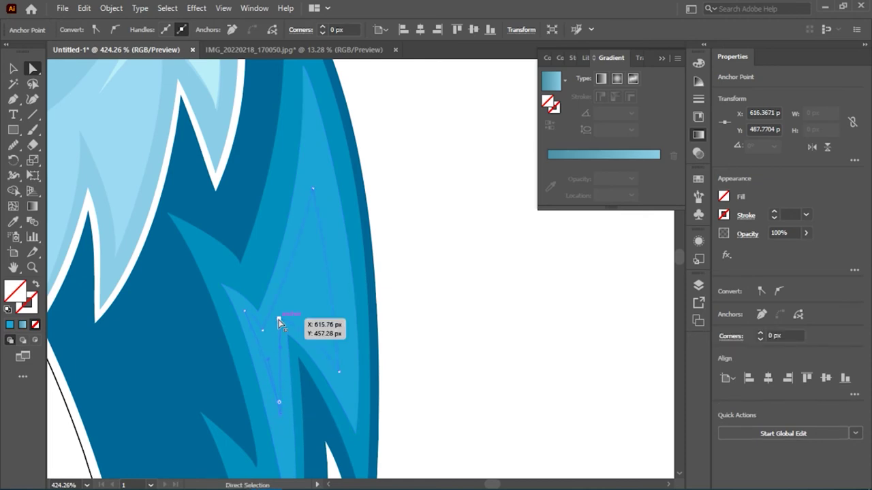
pyautogui.click(364, 289)
# Step: Fill the new shape with light cyan via Eyedropper and lower the blue feather's tip
pyautogui.click(13, 222)
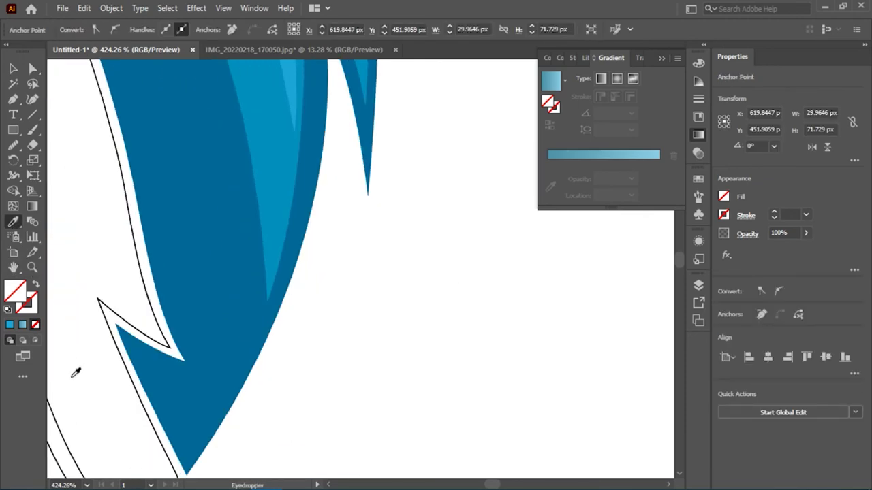
pyautogui.click(193, 279)
pyautogui.hotkey('ctrl', '-')
pyautogui.hotkey('ctrl', '-')
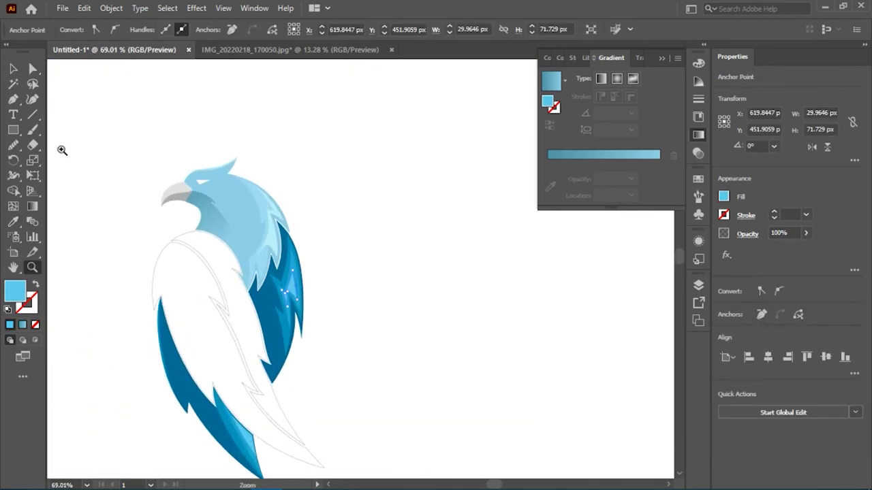
pyautogui.hotkey('ctrl', 'shift', 'a')
pyautogui.press('z')
pyautogui.click(275, 301)
pyautogui.moveTo(275, 301)
pyautogui.mouseDown()
pyautogui.moveTo(288, 295)
pyautogui.moveTo(134, 300)
pyautogui.moveTo(337, 307)
pyautogui.moveTo(365, 242)
pyautogui.mouseUp()
pyautogui.click(31, 69)
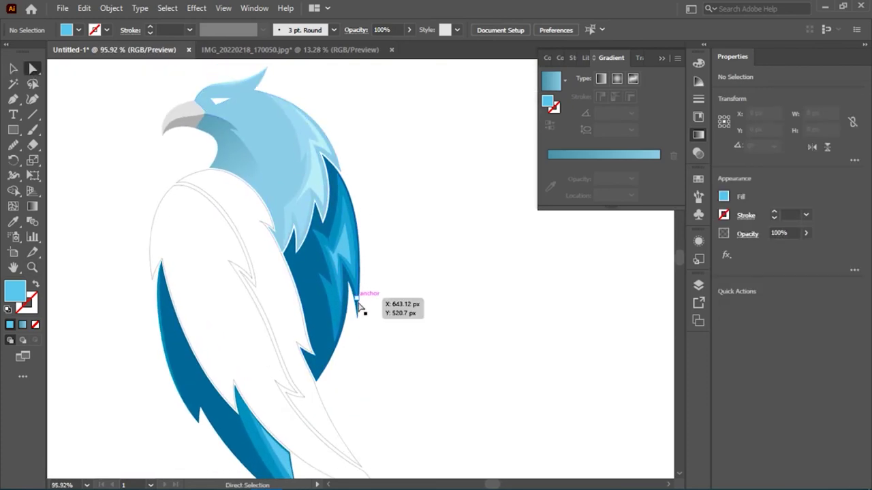
pyautogui.moveTo(356, 301); pyautogui.dragTo(357, 317)
pyautogui.click(409, 208)
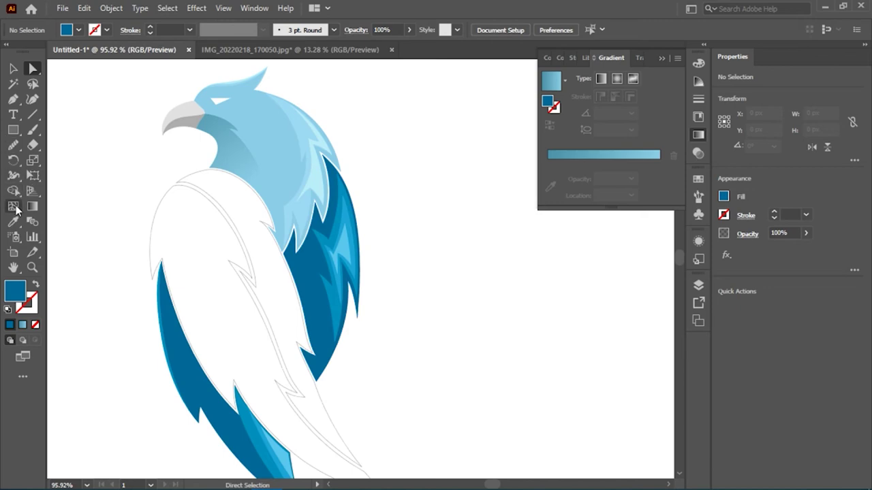
# Step: Draw a curved shadow streak path on the dark feather and adjust its anchor
pyautogui.click(304, 240)
pyautogui.moveTo(307, 298); pyautogui.dragTo(312, 304)
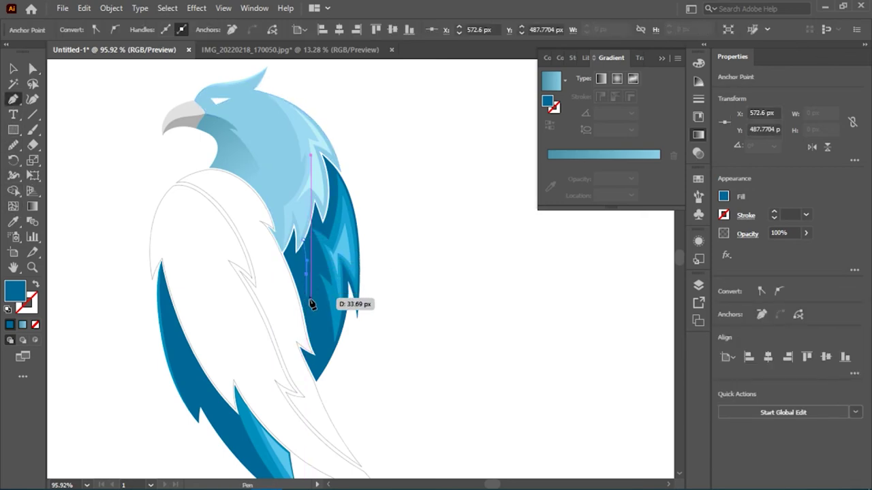
pyautogui.scroll(3, 311, 299)
pyautogui.scroll(2, 370, 306)
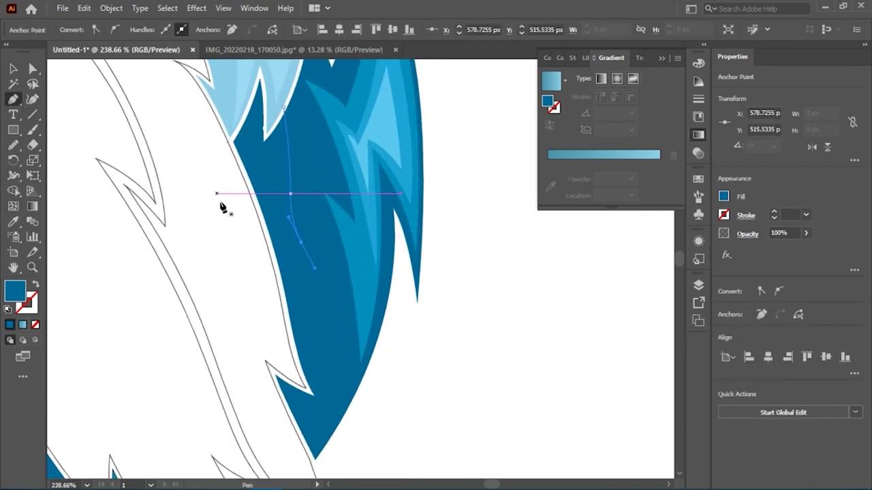
pyautogui.scroll(-1, 333, 307)
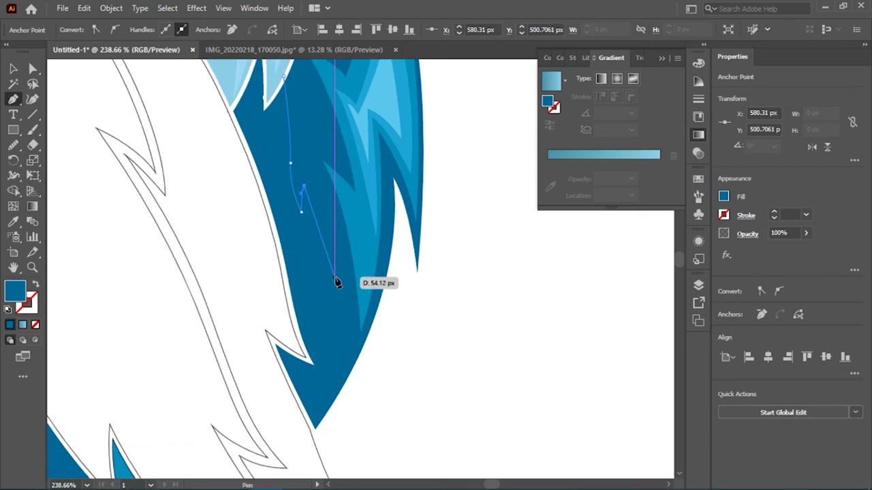
pyautogui.moveTo(327, 307)
pyautogui.mouseDown()
pyautogui.moveTo(340, 294)
pyautogui.moveTo(338, 280)
pyautogui.mouseUp()
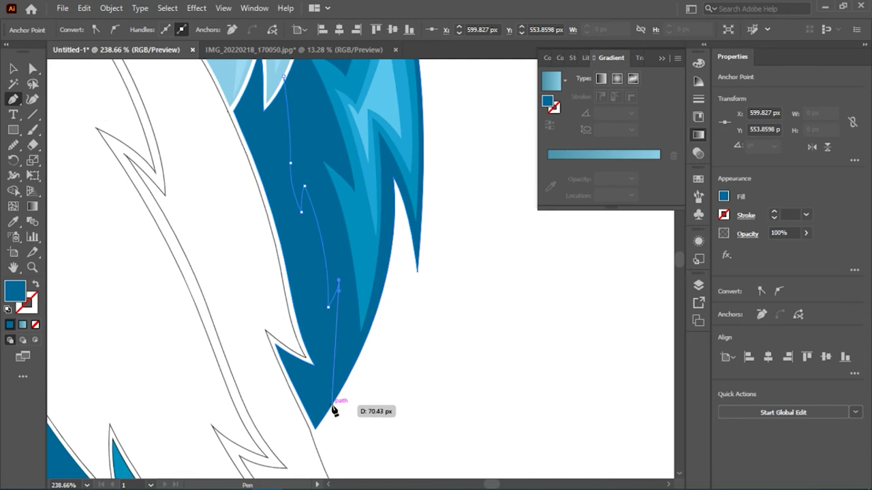
pyautogui.scroll(-2, 318, 455)
pyautogui.scroll(3, 337, 292)
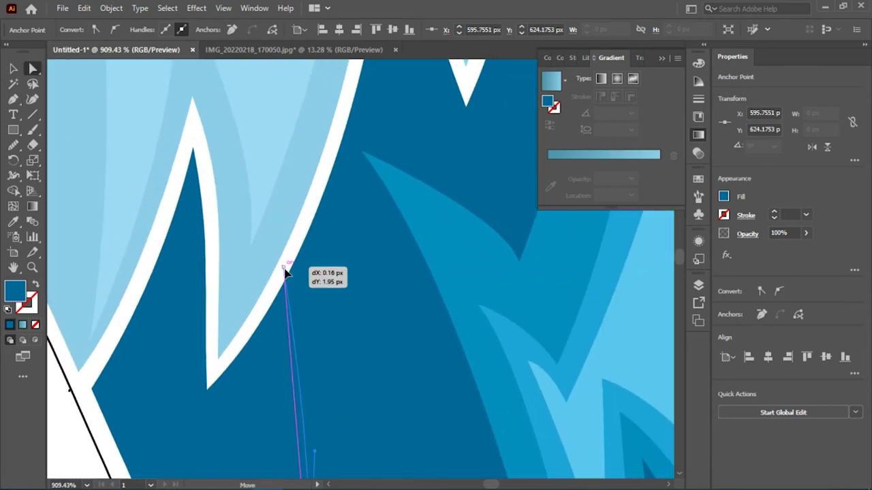
pyautogui.scroll(-3, 286, 273)
pyautogui.scroll(3, 286, 280)
pyautogui.press('a')
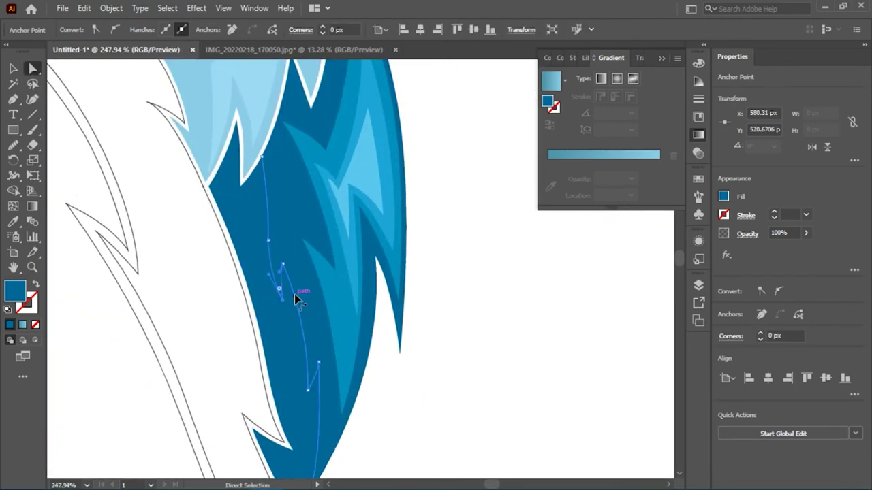
pyautogui.moveTo(308, 319); pyautogui.dragTo(309, 327)
pyautogui.scroll(2, 275, 259)
# Step: Merge the shadow with the wing using Shape Builder and give it a darker blue fill
pyautogui.click(272, 241)
pyautogui.scroll(2, 270, 218)
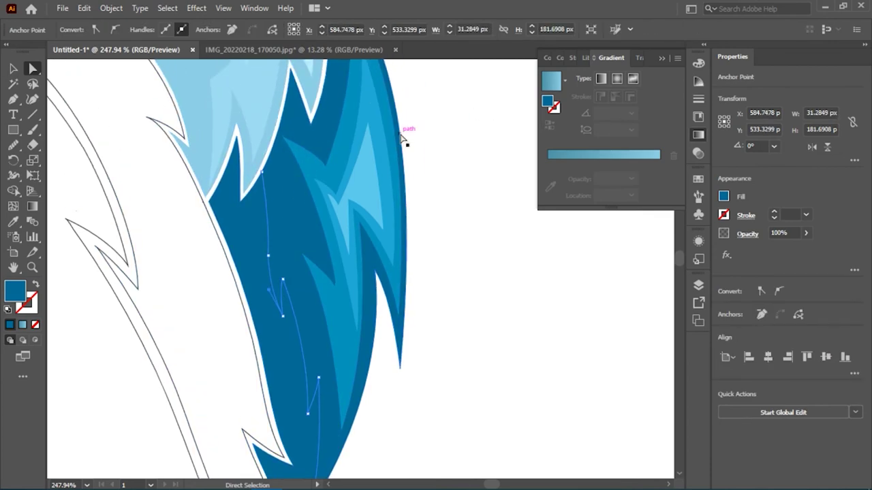
pyautogui.click(267, 215)
pyautogui.click(14, 192)
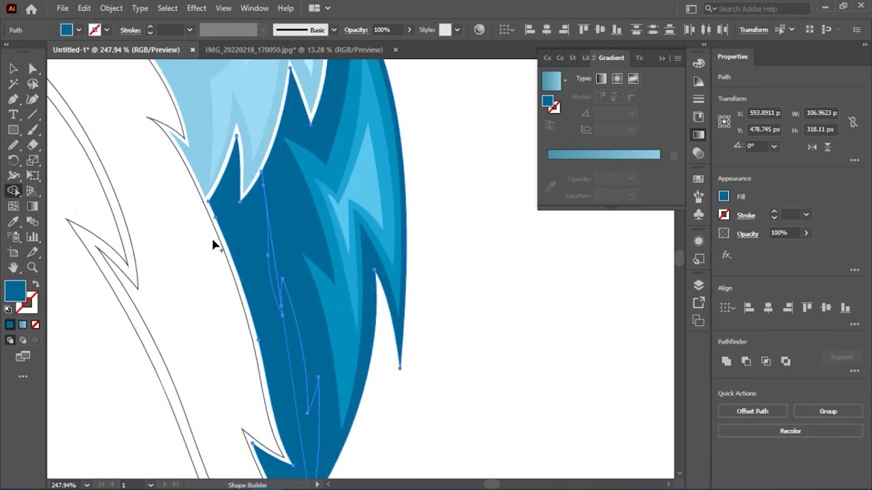
pyautogui.doubleClick(15, 292)
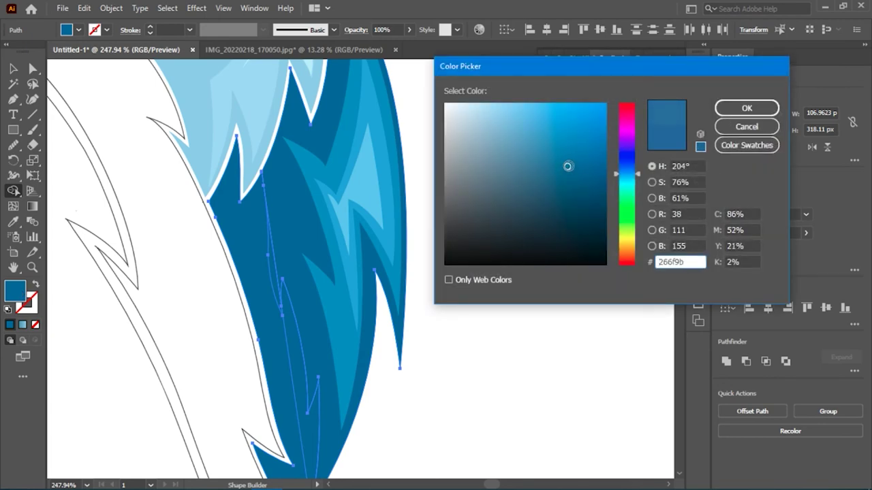
pyautogui.press('Return')
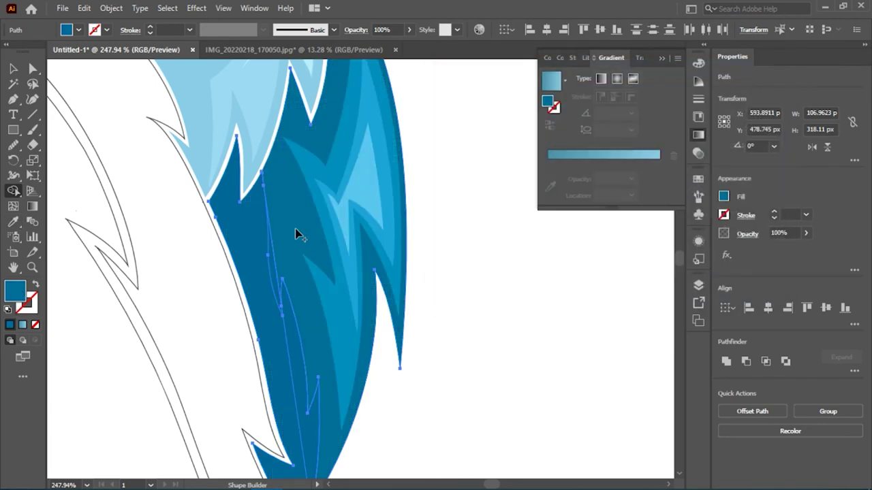
pyautogui.click(33, 68)
pyautogui.click(495, 308)
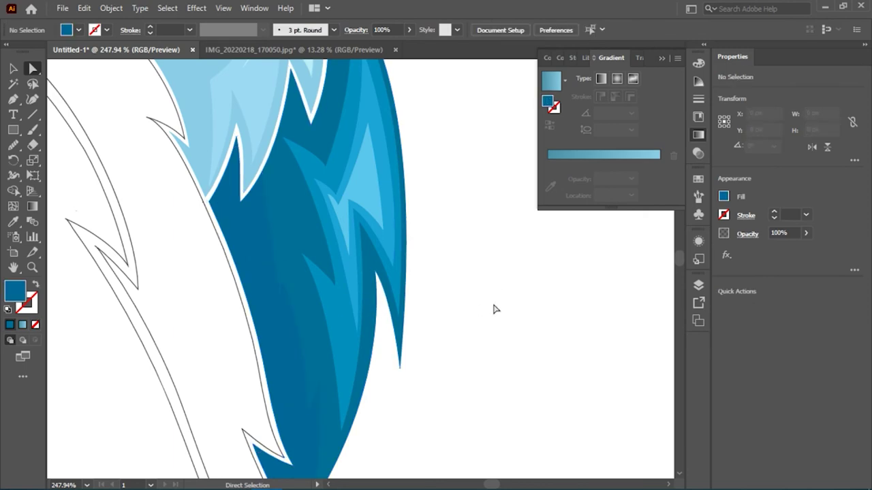
pyautogui.press('z')
pyautogui.moveTo(354, 397)
pyautogui.mouseDown()
pyautogui.moveTo(514, 340)
pyautogui.moveTo(549, 255)
pyautogui.moveTo(481, 268)
pyautogui.moveTo(539, 274)
pyautogui.moveTo(432, 175)
pyautogui.moveTo(199, 170)
pyautogui.moveTo(404, 225)
pyautogui.mouseUp()
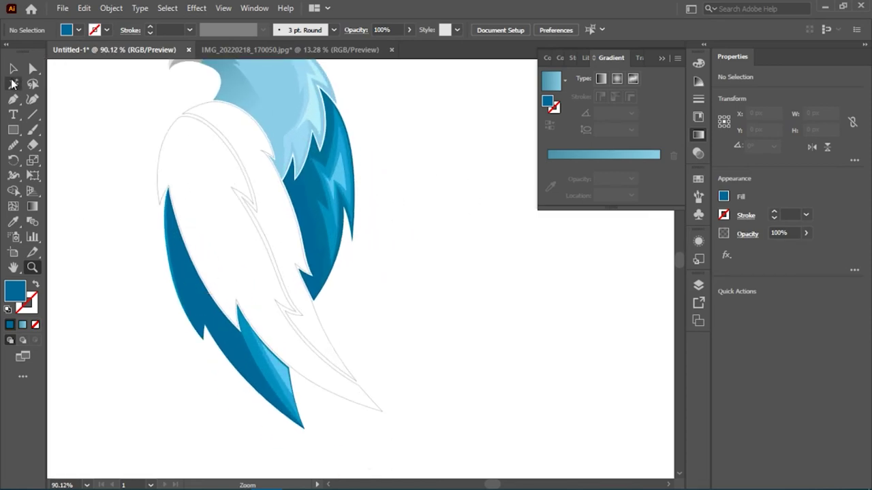
# Step: Zoom in on the plain white front wing feather and select it
pyautogui.click(13, 69)
pyautogui.click(256, 197)
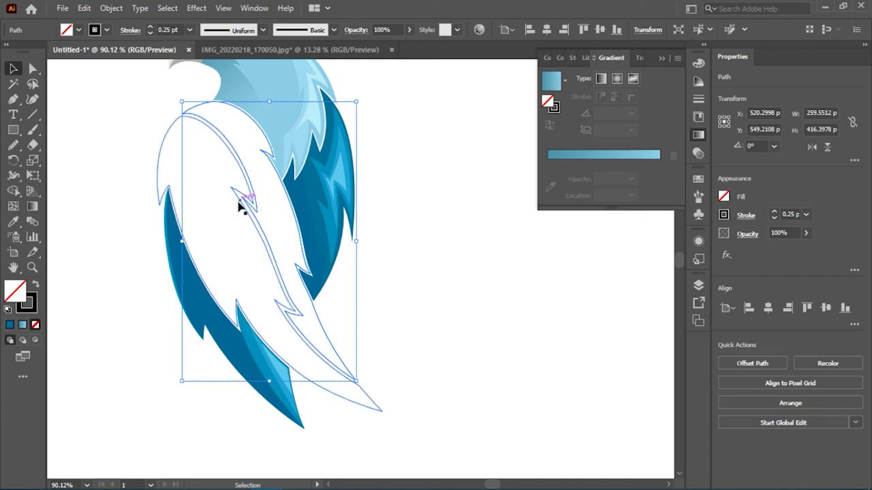
pyautogui.hotkey('ctrl', 'shift', 'a')
pyautogui.press('z')
pyautogui.moveTo(228, 274); pyautogui.dragTo(371, 207)
pyautogui.moveTo(263, 233); pyautogui.dragTo(306, 189)
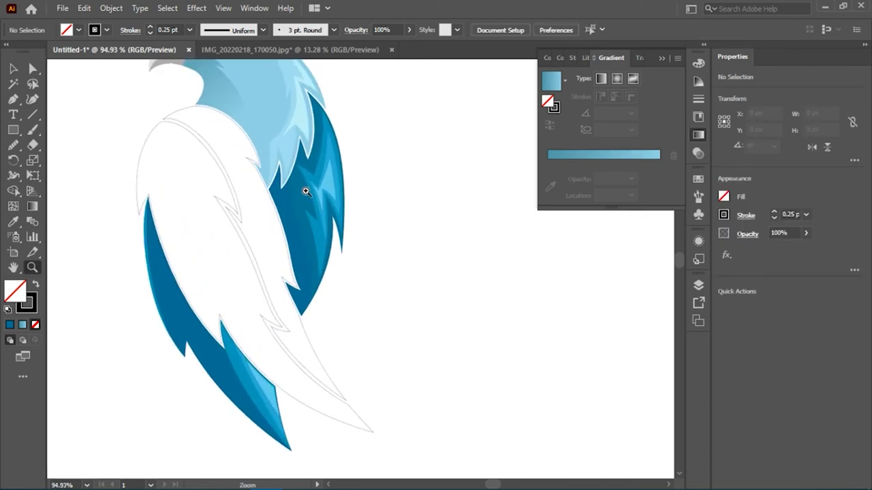
pyautogui.press('v')
pyautogui.click(345, 221)
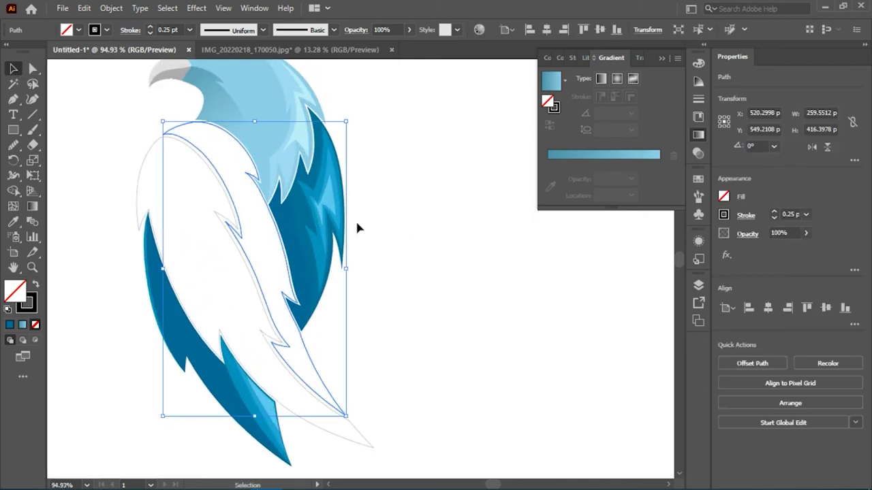
# Step: Eyedrop the wing's dark blue #23679b onto the feather and check the result
pyautogui.click(15, 223)
pyautogui.click(294, 210)
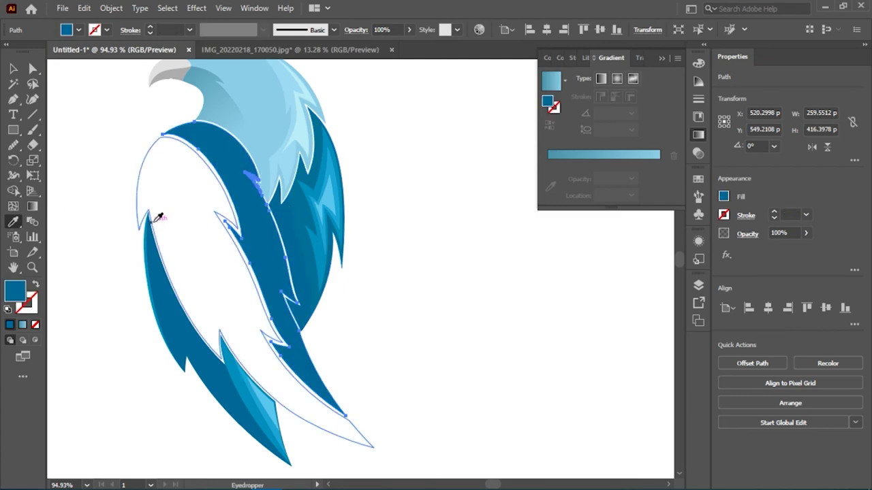
pyautogui.hotkey('ctrl', 'z')
pyautogui.click(164, 286)
pyautogui.hotkey('ctrl', 'z')
pyautogui.press('i')
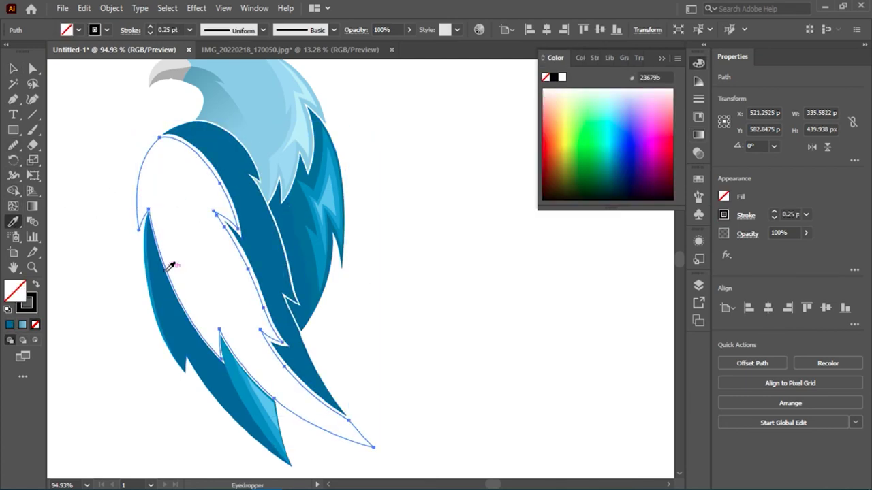
pyautogui.click(169, 263)
pyautogui.click(82, 93)
pyautogui.press('z')
pyautogui.moveTo(340, 179); pyautogui.dragTo(243, 181)
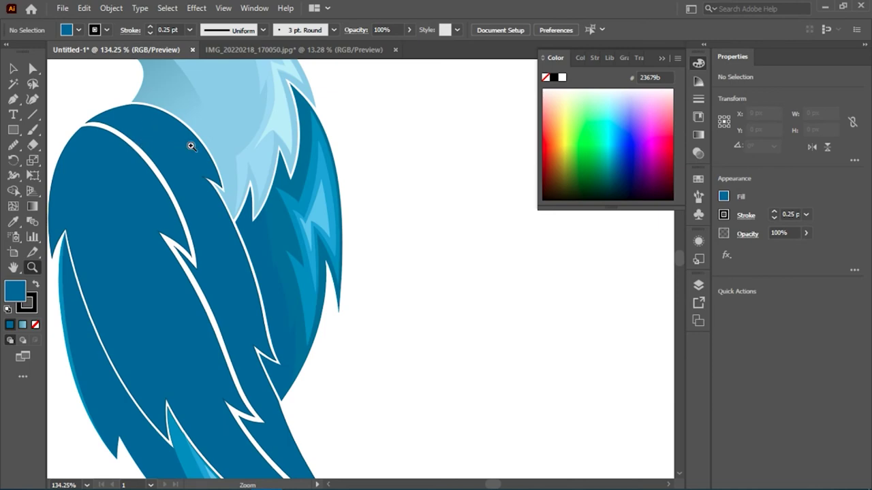
pyautogui.moveTo(190, 146); pyautogui.dragTo(191, 154)
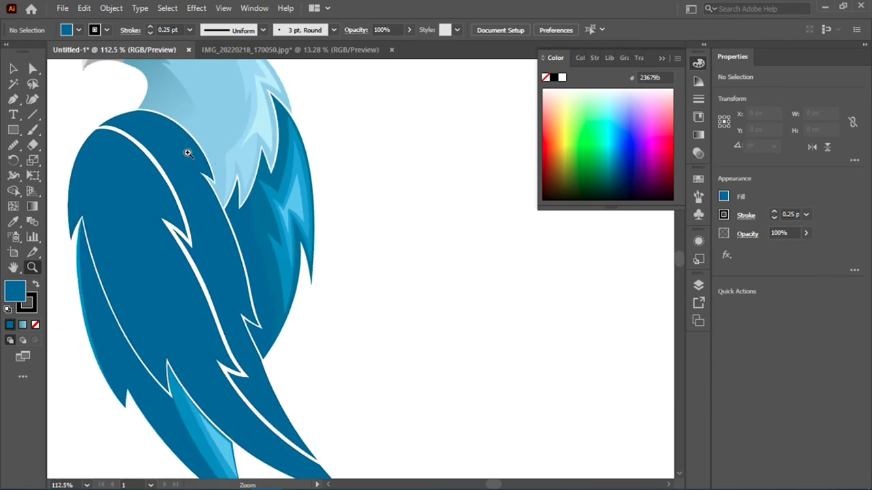
# Step: Apply a linear gradient fill to the front wing feather, running top to bottom
pyautogui.doubleClick(32, 206)
pyautogui.click(596, 163)
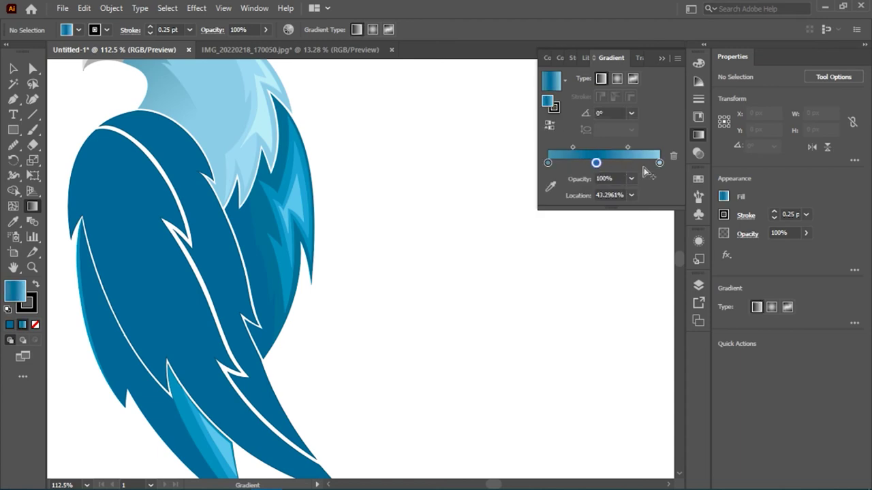
pyautogui.press('v')
pyautogui.click(79, 151)
pyautogui.click(587, 163)
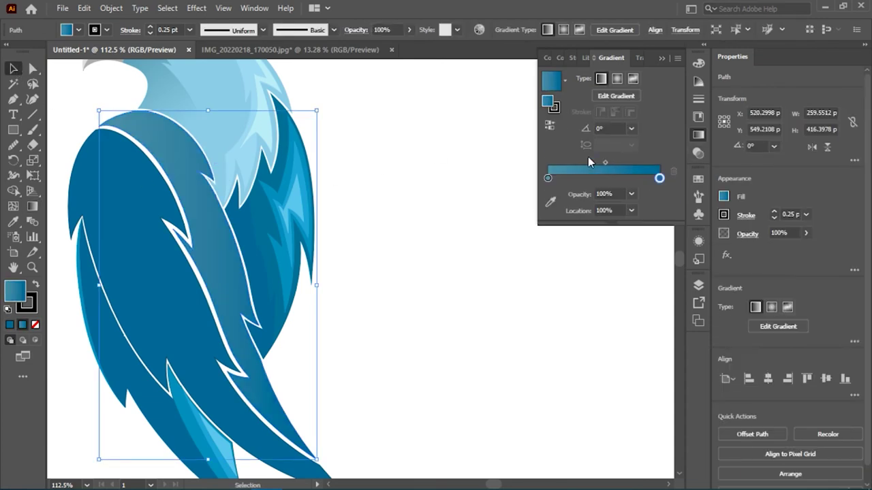
pyautogui.press('g')
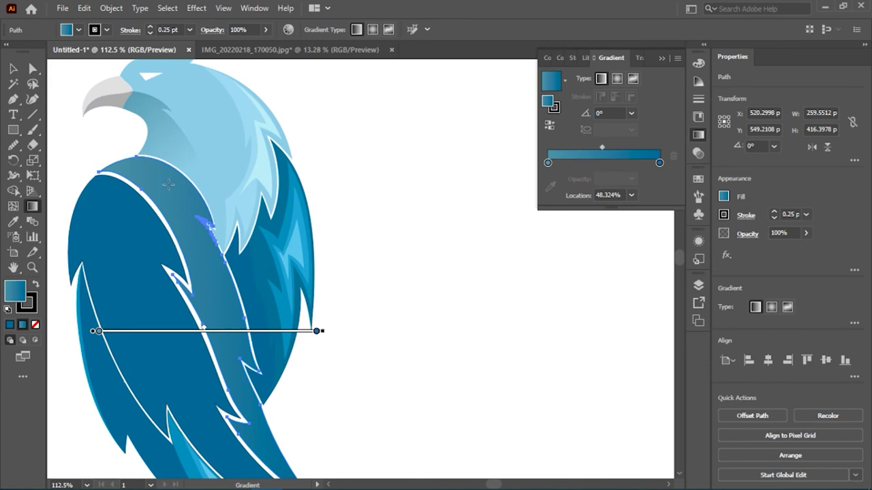
pyautogui.moveTo(200, 358); pyautogui.dragTo(241, 60)
pyautogui.scroll(-2, 352, 253)
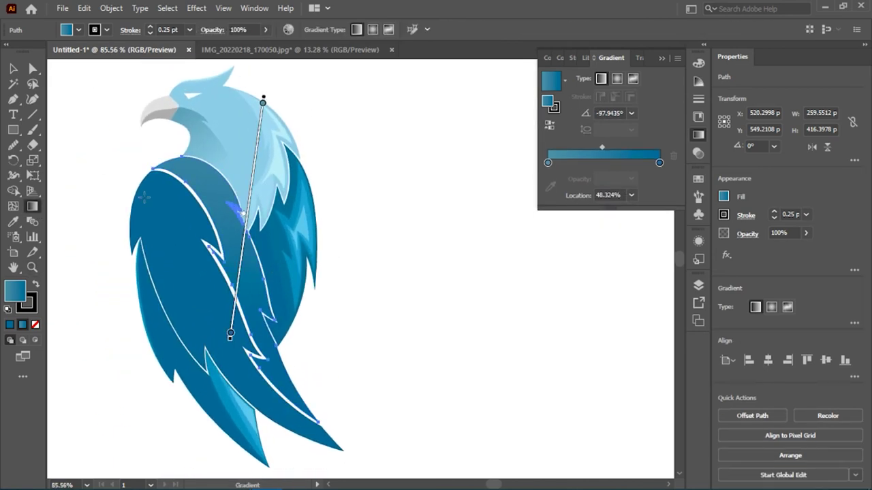
pyautogui.moveTo(143, 83); pyautogui.dragTo(287, 404)
pyautogui.press('v')
pyautogui.hotkey('ctrl', 'shift', 'a')
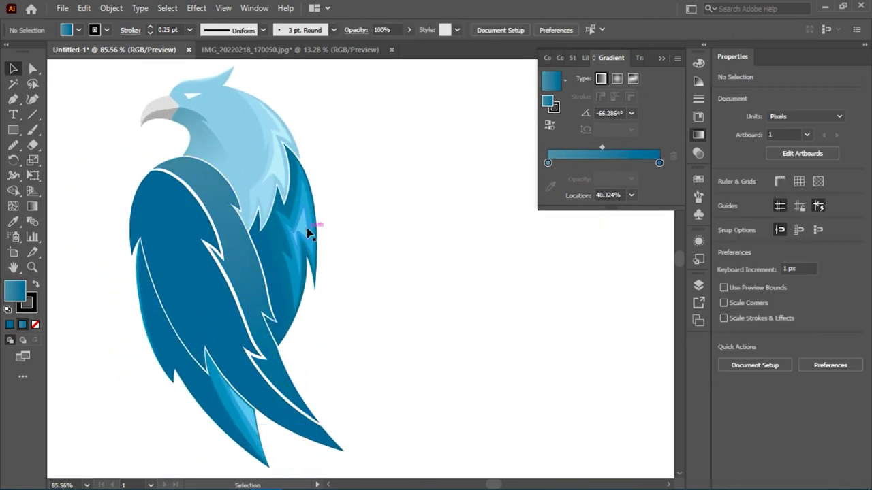
# Step: Run the gradient from the beak down the wing, with light cyan as the start colour
pyautogui.click(550, 186)
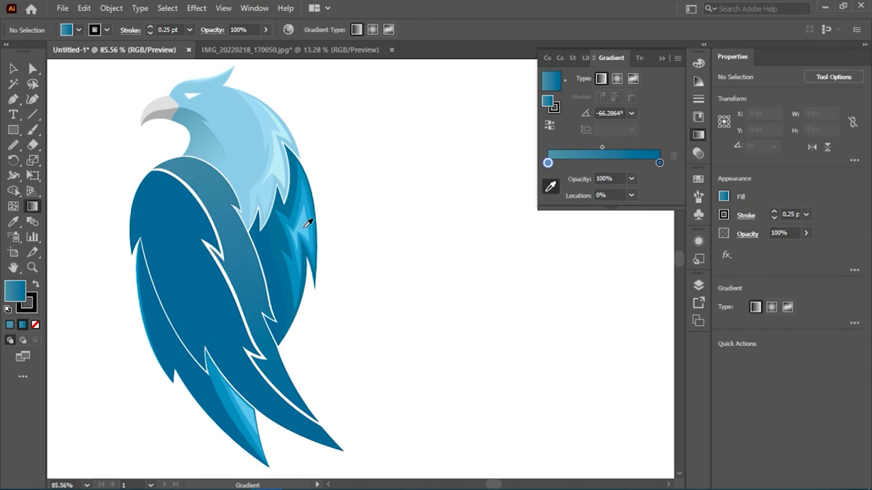
pyautogui.click(13, 69)
pyautogui.click(225, 273)
pyautogui.press('g')
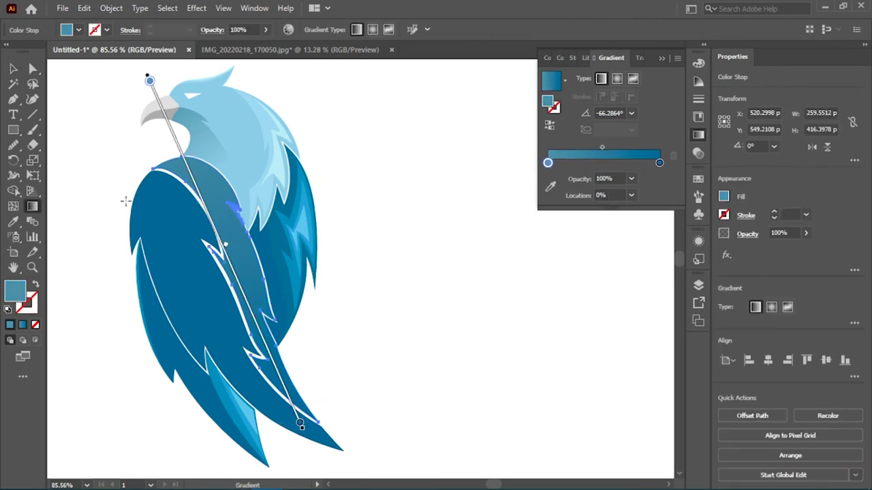
pyautogui.moveTo(145, 110); pyautogui.dragTo(288, 352)
pyautogui.moveTo(197, 214); pyautogui.dragTo(177, 181)
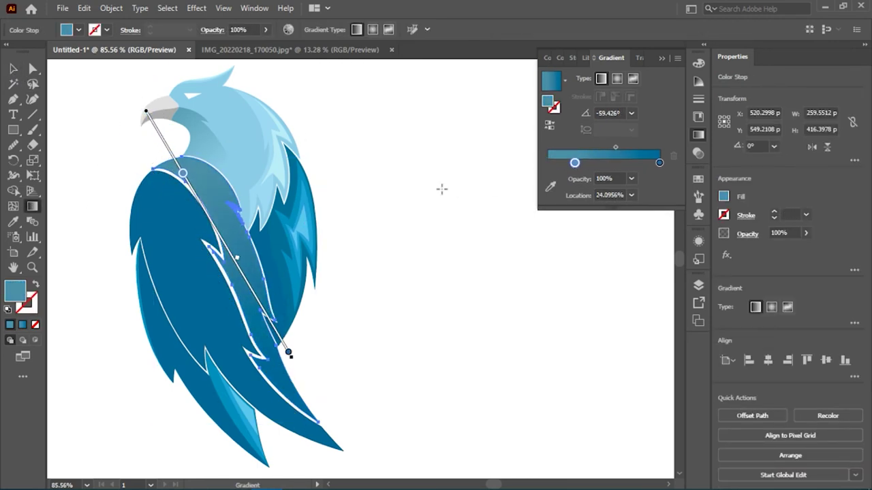
pyautogui.click(659, 163)
pyautogui.click(550, 186)
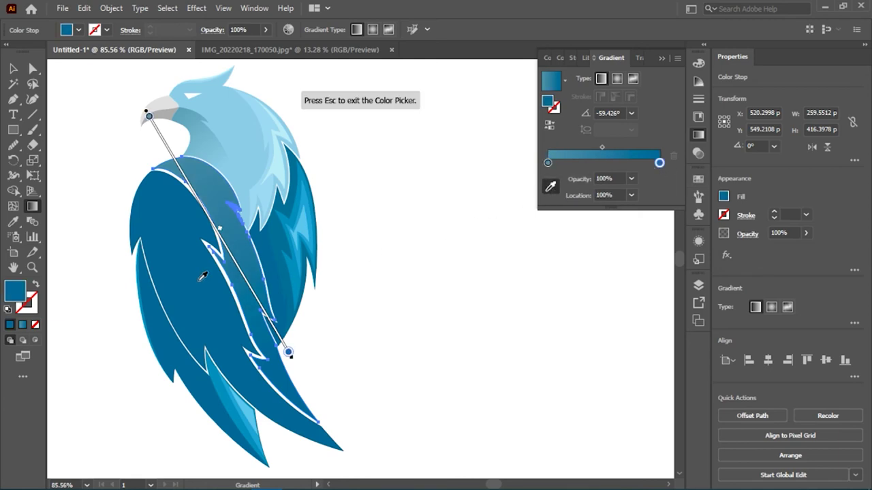
pyautogui.click(318, 203)
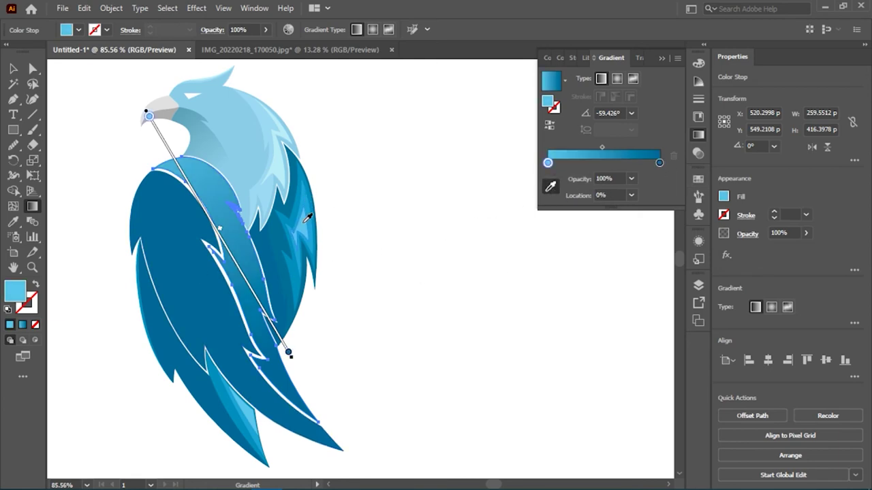
pyautogui.press('v')
pyautogui.hotkey('ctrl', 'shift', 'a')
# Step: Angle the wing gradient diagonally toward the tip at about 131.87°
pyautogui.scroll(2, 302, 238)
pyautogui.scroll(-2, 302, 238)
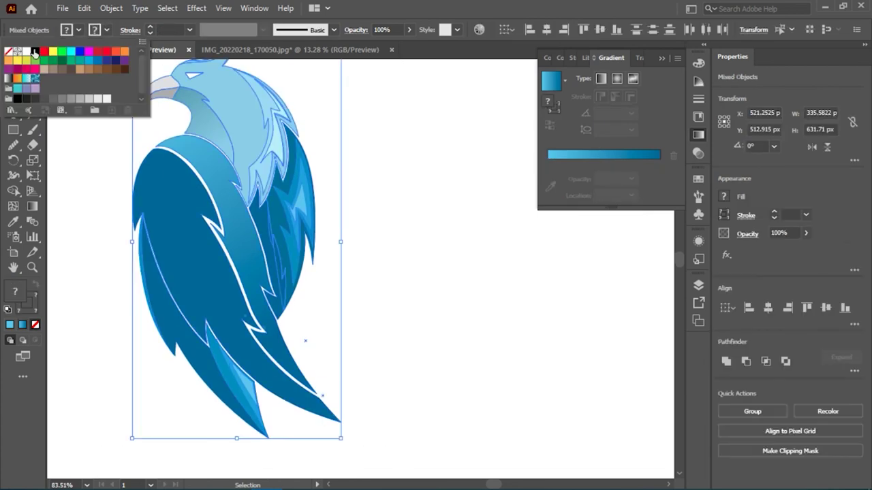
pyautogui.scroll(-2, 364, 216)
pyautogui.click(169, 221)
pyautogui.hotkey('ctrl', 'shift', 'a')
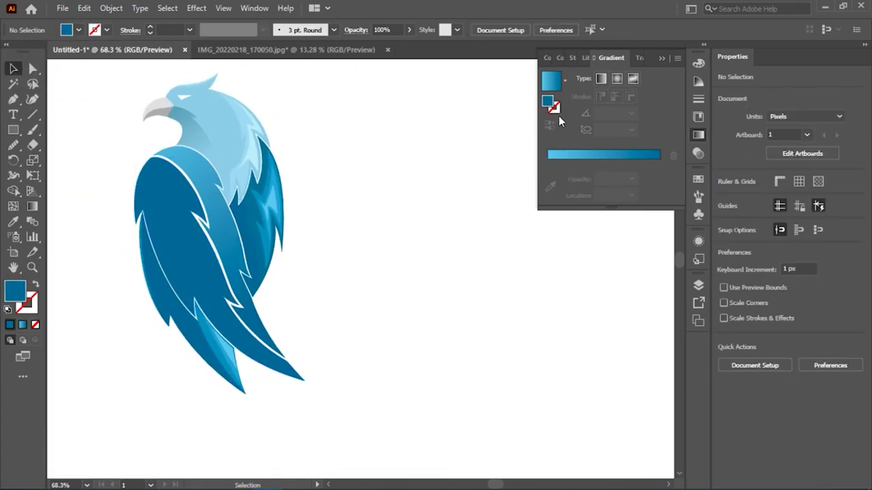
pyautogui.click(170, 225)
pyautogui.press('g')
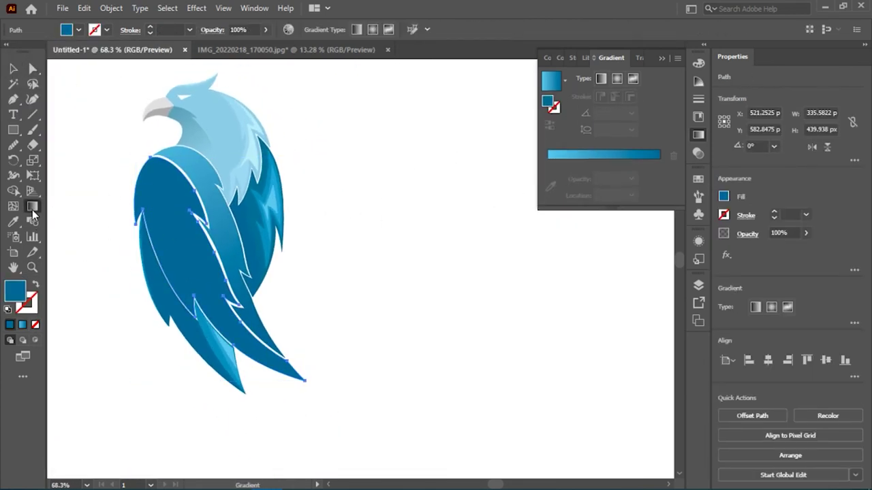
pyautogui.moveTo(130, 249)
pyautogui.mouseDown()
pyautogui.moveTo(273, 393)
pyautogui.moveTo(132, 207)
pyautogui.mouseUp()
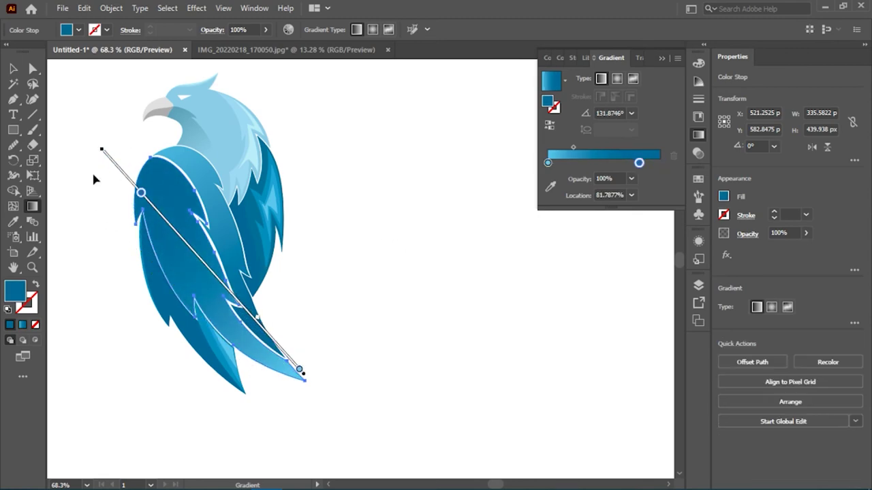
pyautogui.press('v')
pyautogui.click(393, 218)
pyautogui.press('z')
pyautogui.moveTo(394, 218)
pyautogui.mouseDown()
pyautogui.moveTo(308, 272)
pyautogui.moveTo(344, 268)
pyautogui.mouseUp()
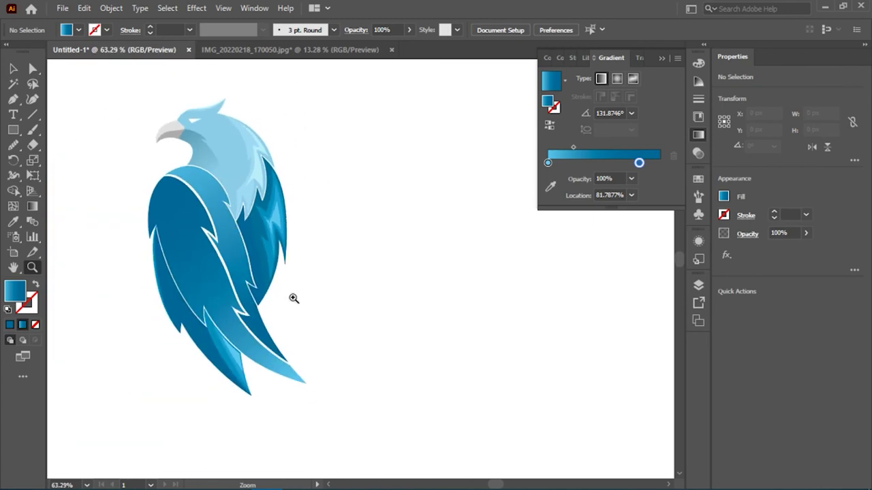
pyautogui.moveTo(289, 295)
pyautogui.mouseDown()
pyautogui.moveTo(252, 201)
pyautogui.moveTo(345, 227)
pyautogui.moveTo(372, 302)
pyautogui.mouseUp()
# Step: Move an anchor of the light-blue feather, then zoom in on the wing's light-blue shapes
pyautogui.press('a')
pyautogui.click(316, 317)
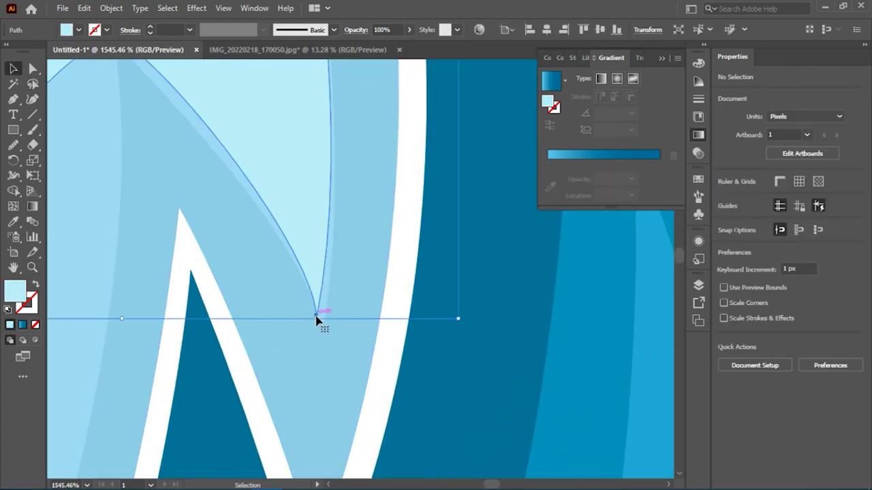
pyautogui.moveTo(315, 320)
pyautogui.mouseDown()
pyautogui.moveTo(323, 323)
pyautogui.moveTo(152, 82)
pyautogui.mouseUp()
pyautogui.press('z')
pyautogui.moveTo(366, 113); pyautogui.dragTo(145, 152)
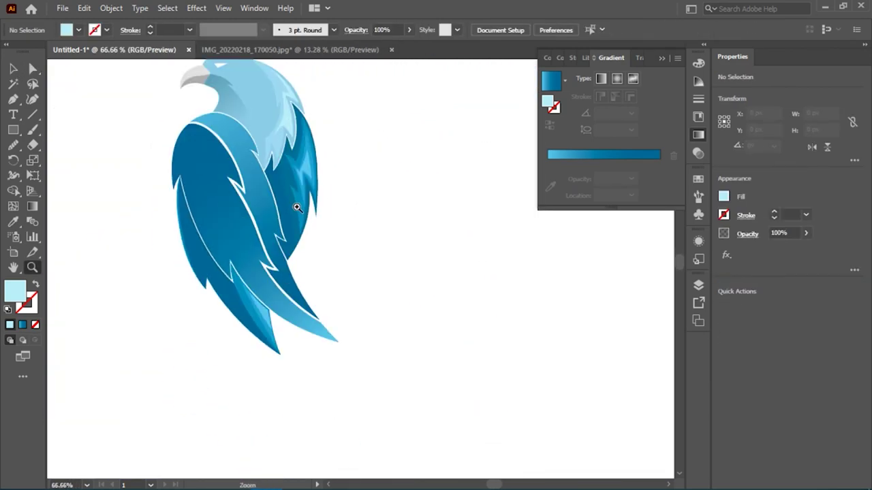
pyautogui.moveTo(325, 202)
pyautogui.mouseDown()
pyautogui.moveTo(309, 146)
pyautogui.moveTo(331, 197)
pyautogui.moveTo(327, 186)
pyautogui.moveTo(103, 191)
pyautogui.mouseUp()
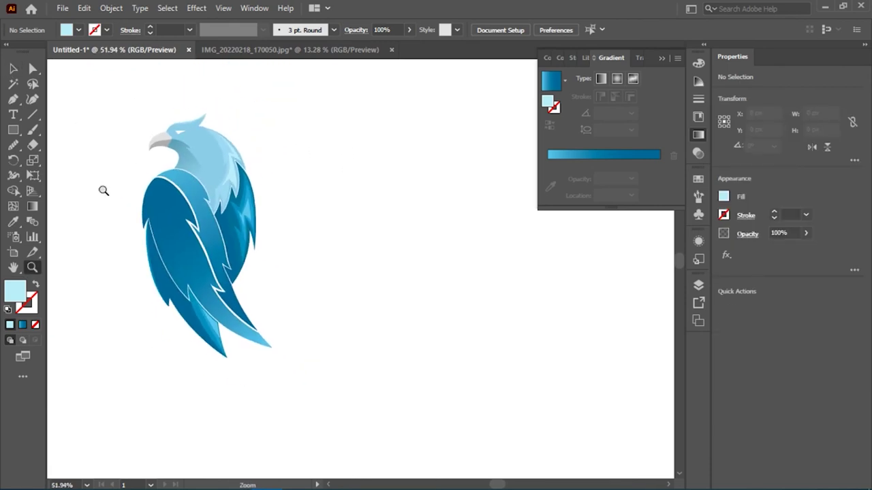
pyautogui.moveTo(104, 191); pyautogui.dragTo(408, 223)
# Step: Adjust the light-blue feather's anchors and curve so its edge follows the outer wing
pyautogui.press('a')
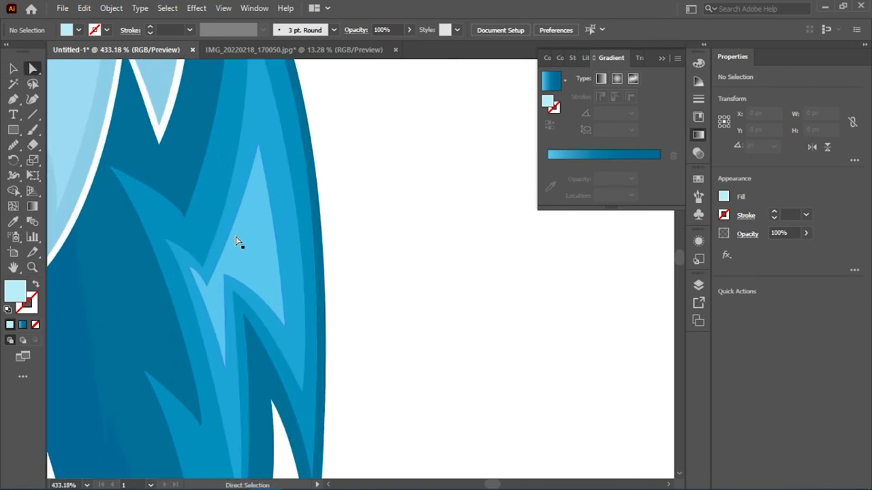
pyautogui.click(266, 168)
pyautogui.moveTo(284, 331); pyautogui.dragTo(302, 342)
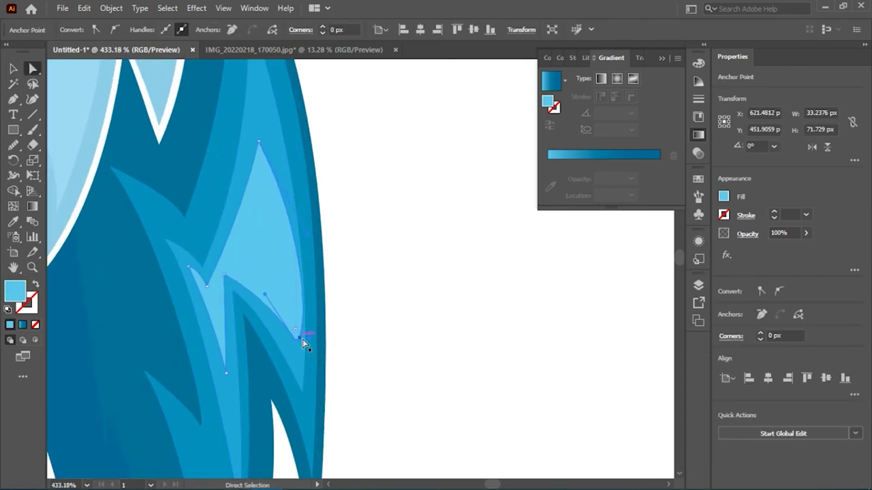
pyautogui.moveTo(302, 295); pyautogui.dragTo(307, 301)
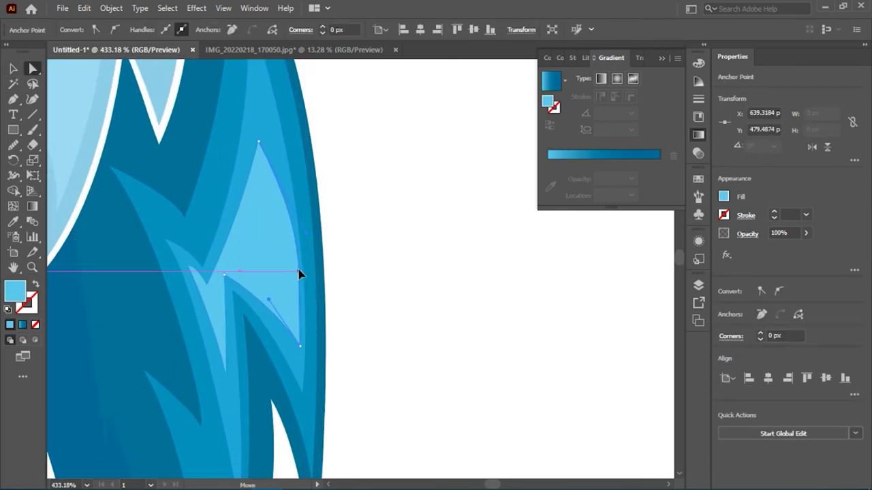
pyautogui.moveTo(263, 124); pyautogui.dragTo(261, 103)
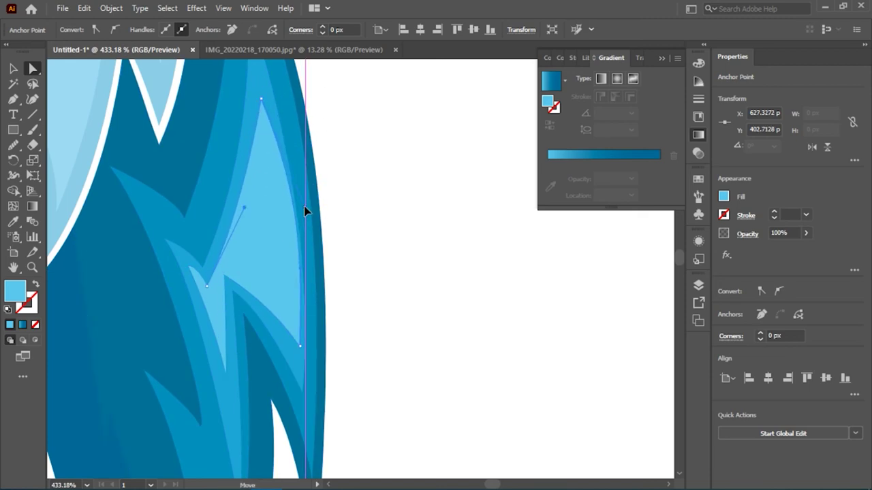
pyautogui.press('z')
pyautogui.scroll(-5, 121, 230)
# Step: Scroll around the artwork and try selecting all of the eagle
pyautogui.scroll(-5, 296, 211)
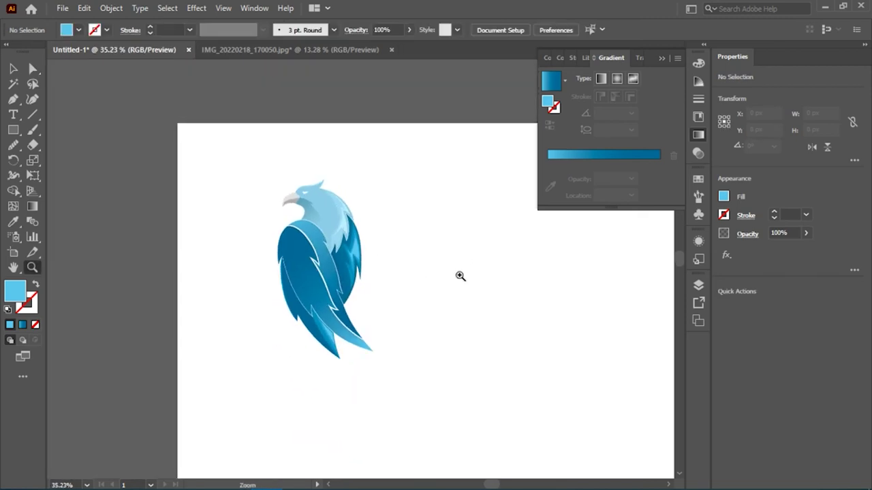
pyautogui.scroll(5, 381, 261)
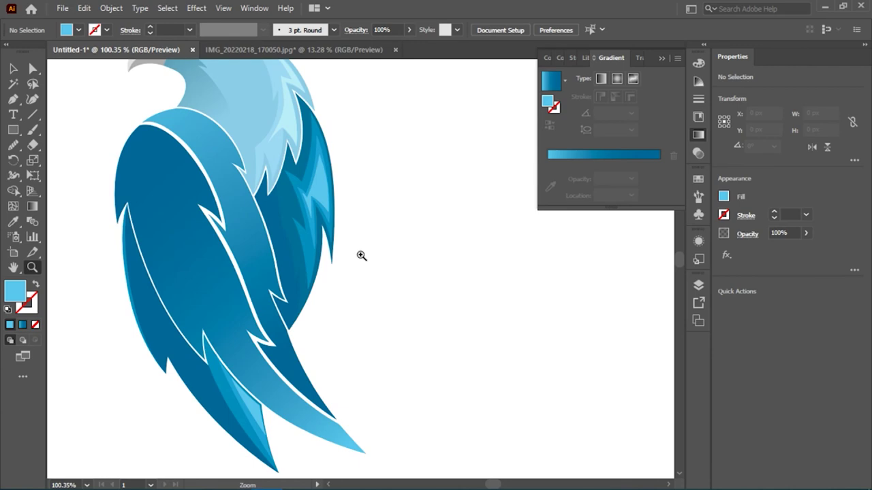
pyautogui.scroll(-2, 361, 256)
pyautogui.scroll(-1, 397, 215)
pyautogui.scroll(5, 254, 134)
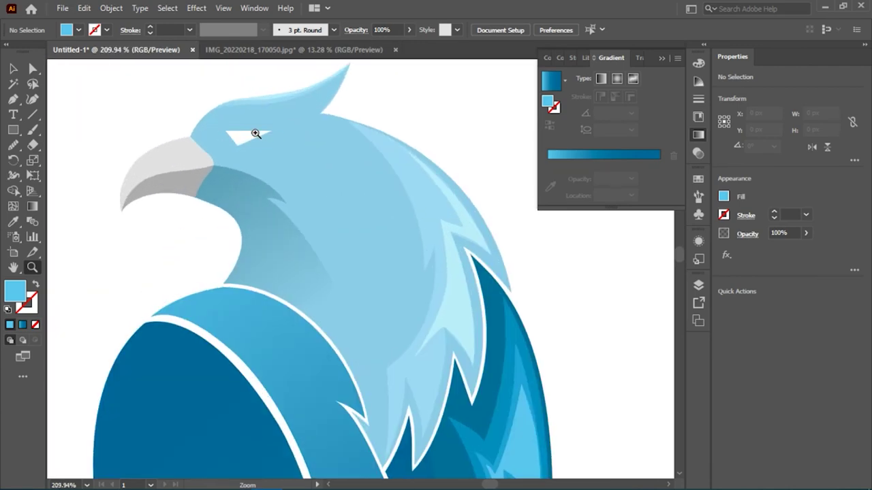
pyautogui.scroll(3, 265, 145)
pyautogui.scroll(-7, 199, 152)
pyautogui.scroll(3, 199, 152)
pyautogui.scroll(3, 227, 132)
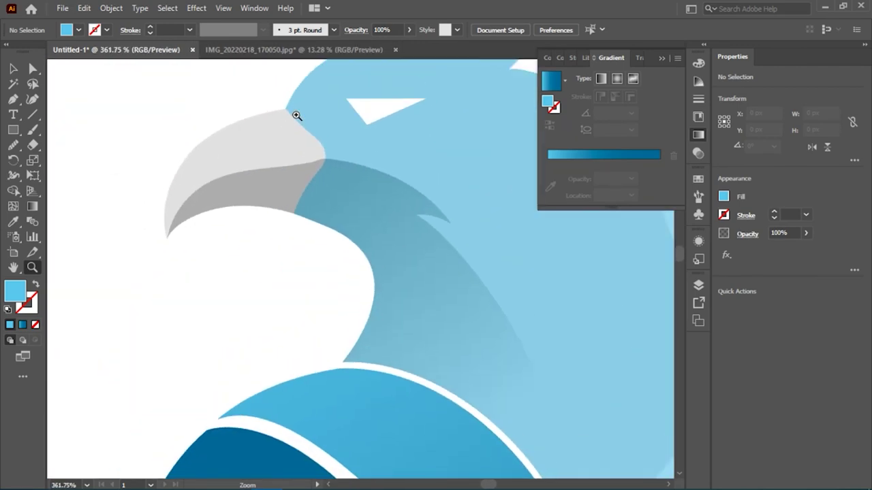
pyautogui.scroll(1, 296, 117)
pyautogui.scroll(-8, 286, 152)
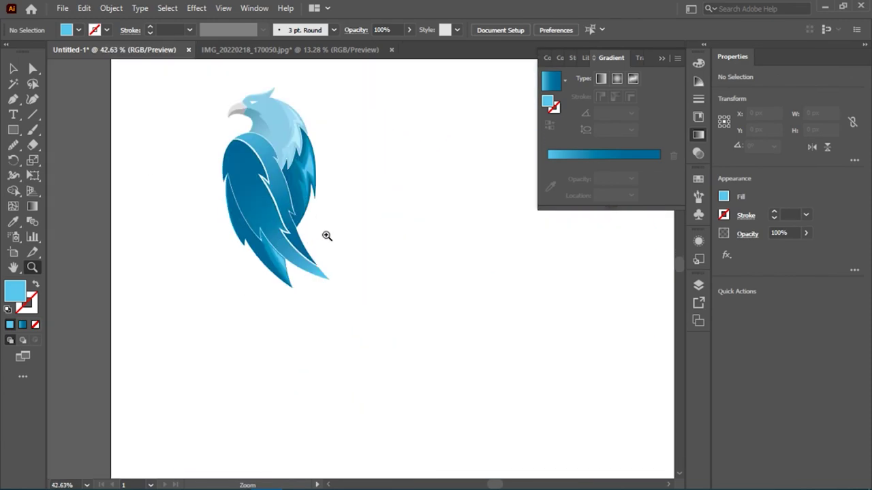
pyautogui.scroll(2, 327, 238)
pyautogui.press('v')
pyautogui.hotkey('ctrl', 'a')
pyautogui.click(525, 172)
# Step: Select the whole eagle and centre it horizontally on the artboard at X 960 px
pyautogui.scroll(-1, 224, 224)
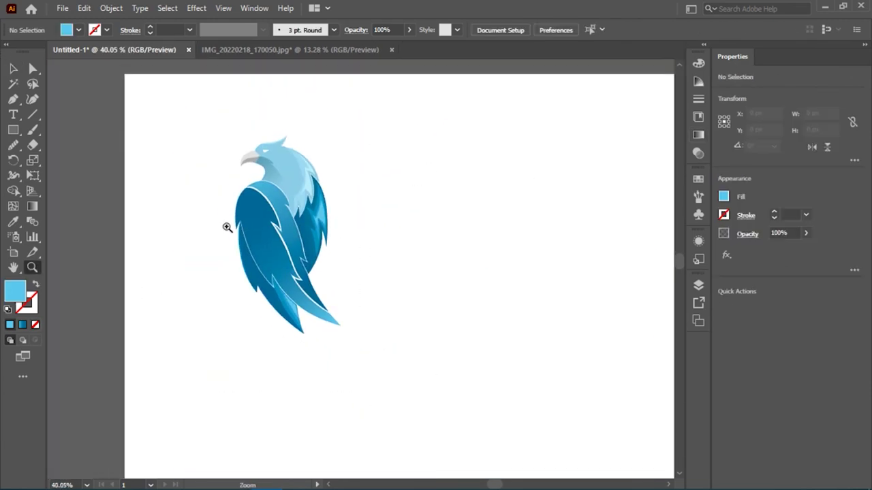
pyautogui.scroll(2, 224, 225)
pyautogui.scroll(-1, 137, 116)
pyautogui.hotkey('ctrl', 'a')
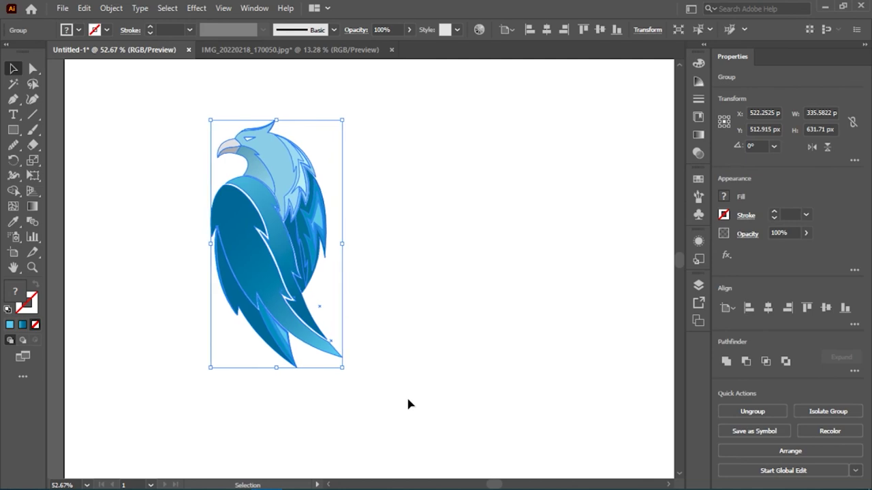
pyautogui.scroll(-1, 402, 306)
pyautogui.press('v')
pyautogui.click(767, 307)
pyautogui.click(825, 307)
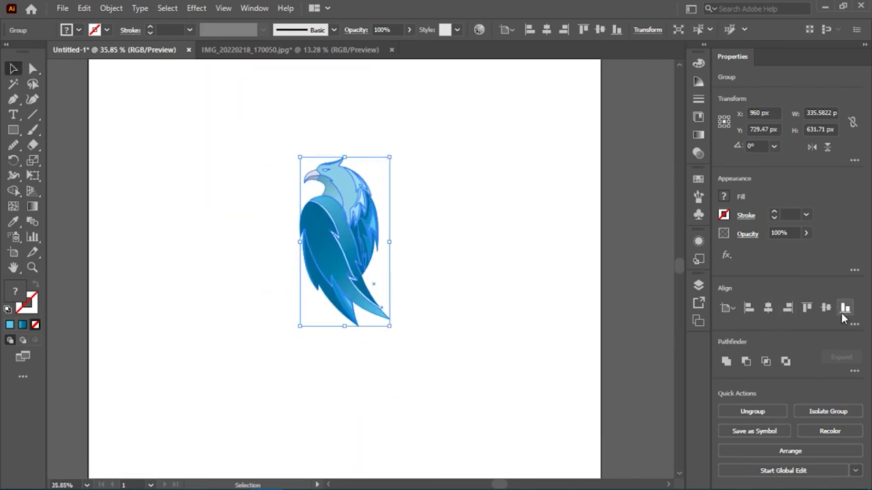
pyautogui.click(426, 263)
# Step: Add a 71 pt text line reading EGL to the left of the eagle
pyautogui.scroll(1, 338, 245)
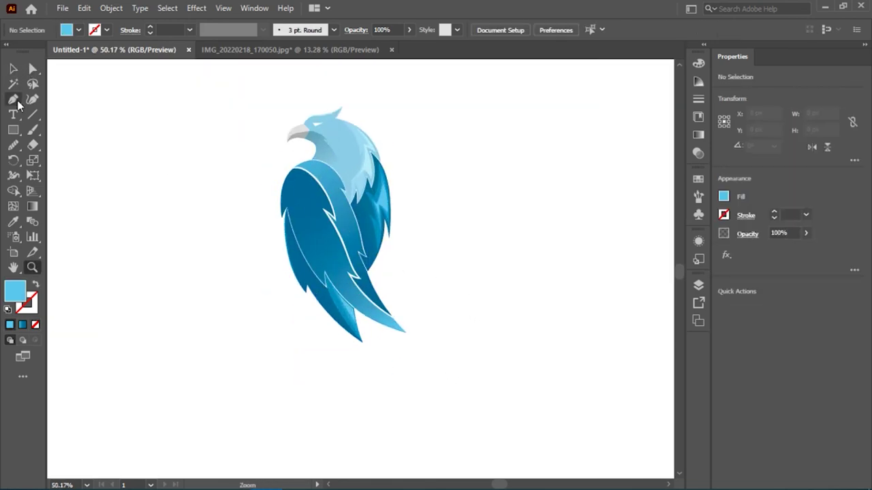
pyautogui.click(13, 114)
pyautogui.click(129, 206)
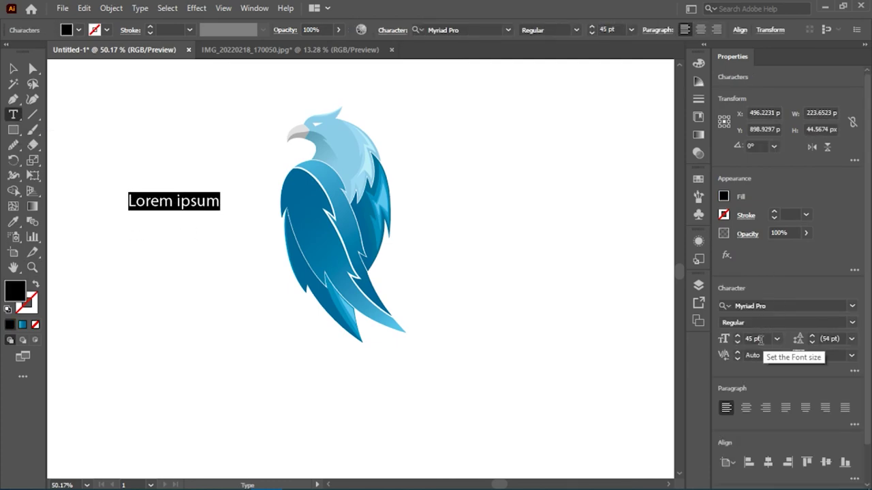
pyautogui.scroll(18, 761, 339)
pyautogui.scroll(8, 761, 339)
pyautogui.write('gd')
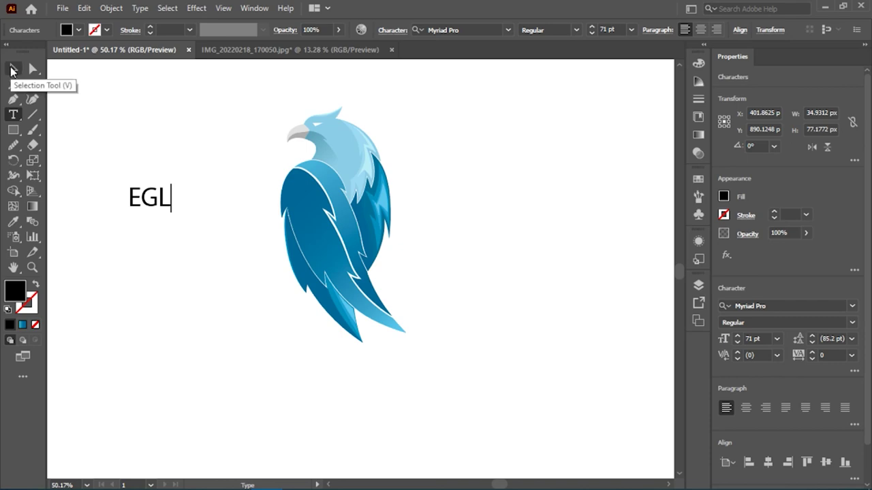
# Step: Scroll through the font list to preview typefaces on the EGL text
pyautogui.click(508, 29)
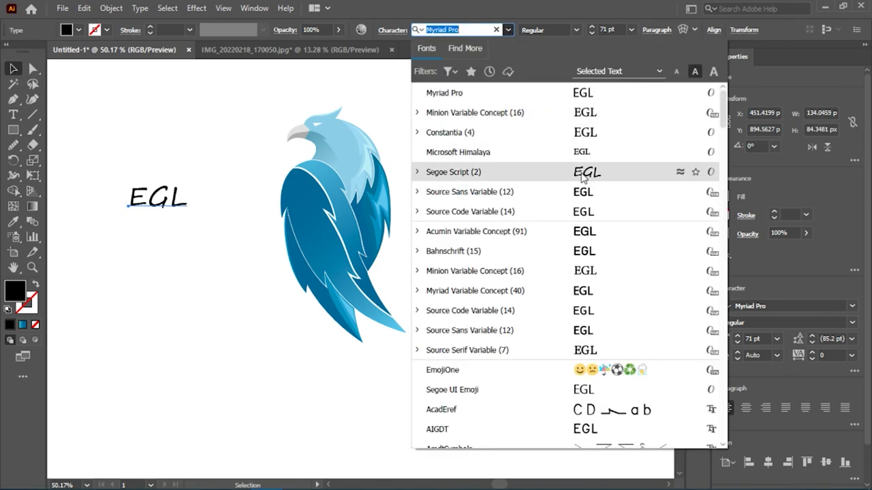
pyautogui.scroll(-10, 594, 341)
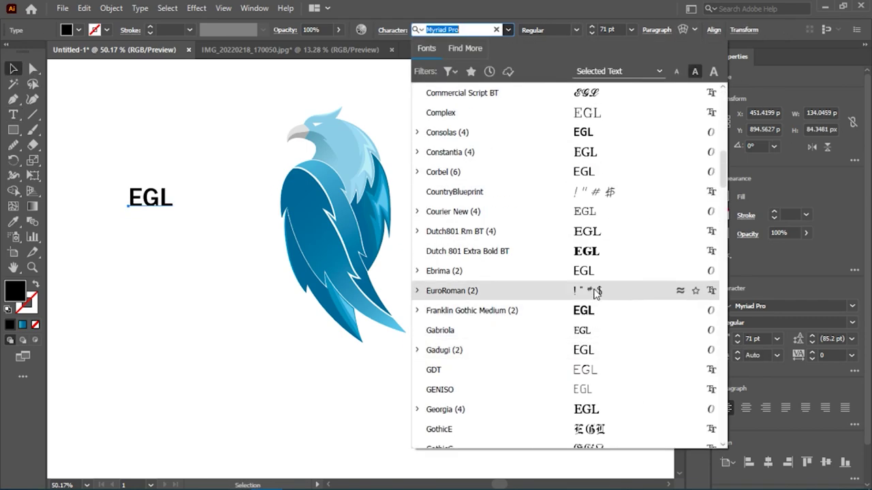
pyautogui.scroll(10, 604, 137)
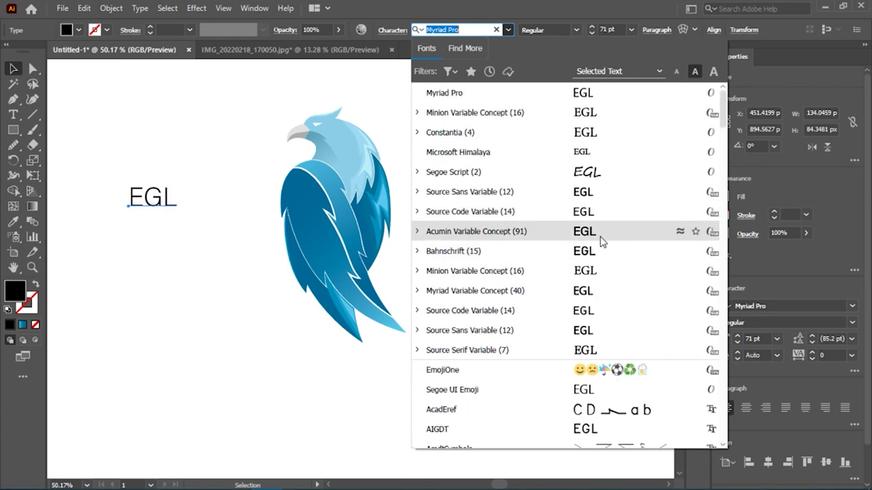
pyautogui.scroll(-5, 594, 313)
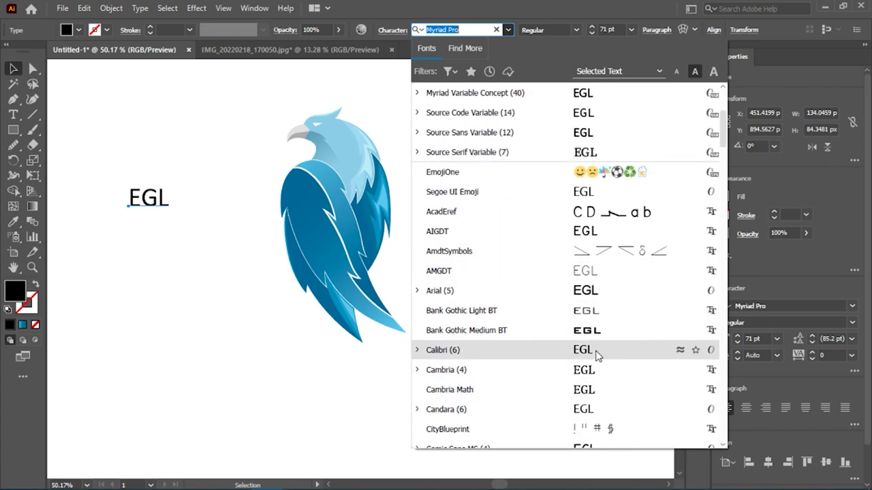
pyautogui.scroll(-6, 594, 409)
pyautogui.scroll(-3, 599, 312)
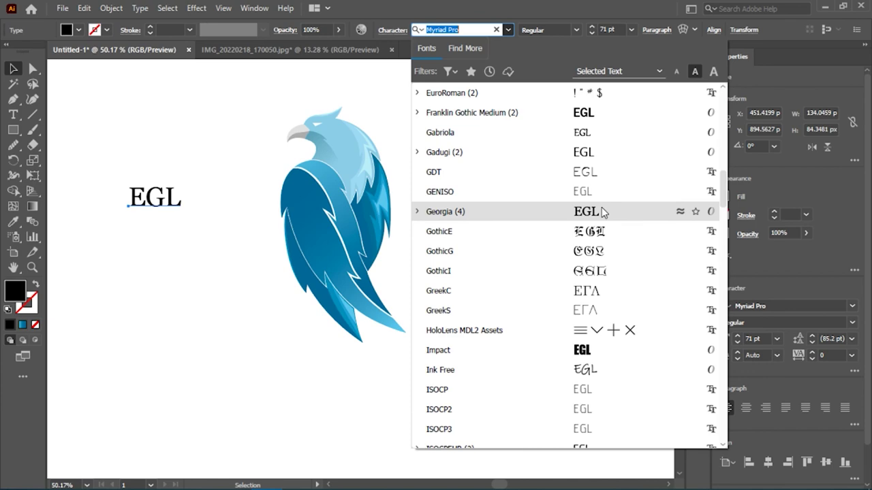
pyautogui.scroll(-3, 598, 382)
pyautogui.scroll(-3, 596, 409)
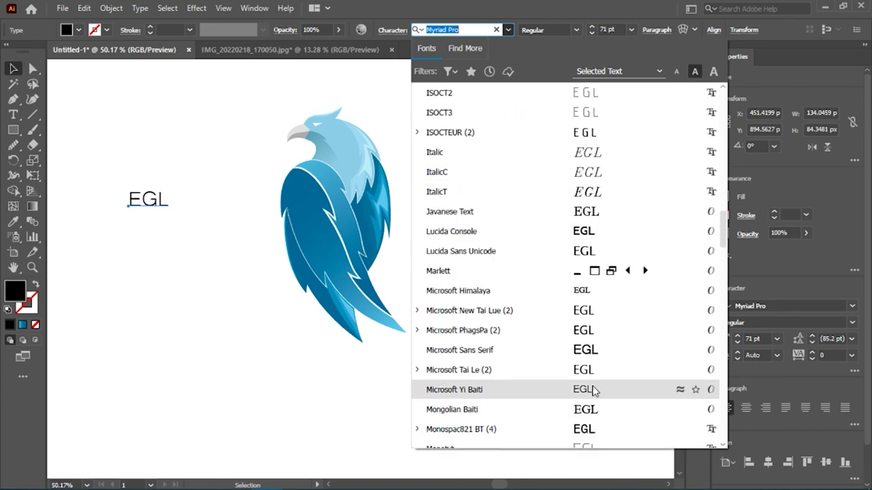
# Step: Set the EGL text to Mongolian Baiti with 2000 tracking
pyautogui.click(604, 409)
pyautogui.click(851, 355)
pyautogui.click(829, 355)
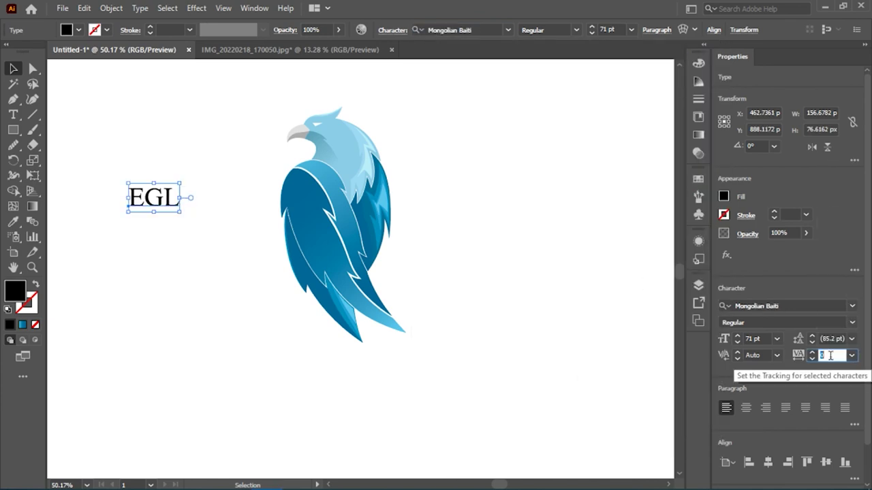
pyautogui.write('200')
pyautogui.click(368, 267)
pyautogui.click(326, 204)
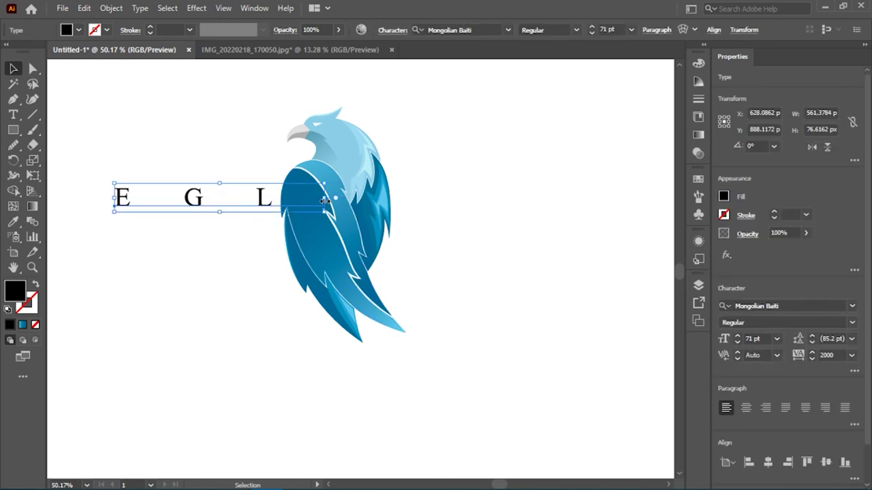
pyautogui.click(424, 211)
pyautogui.press('z')
pyautogui.moveTo(411, 208)
pyautogui.mouseDown()
pyautogui.moveTo(386, 228)
pyautogui.moveTo(381, 209)
pyautogui.moveTo(346, 231)
pyautogui.mouseUp()
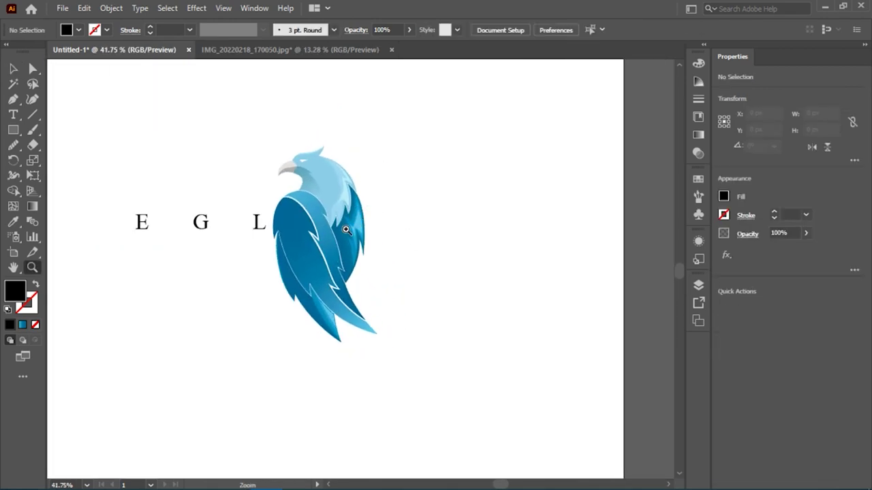
# Step: Move EGL beside the eagle's lower half and add STUDIOS text on the right
pyautogui.press('v')
pyautogui.moveTo(91, 154)
pyautogui.mouseDown()
pyautogui.moveTo(212, 256)
pyautogui.moveTo(226, 310)
pyautogui.mouseUp()
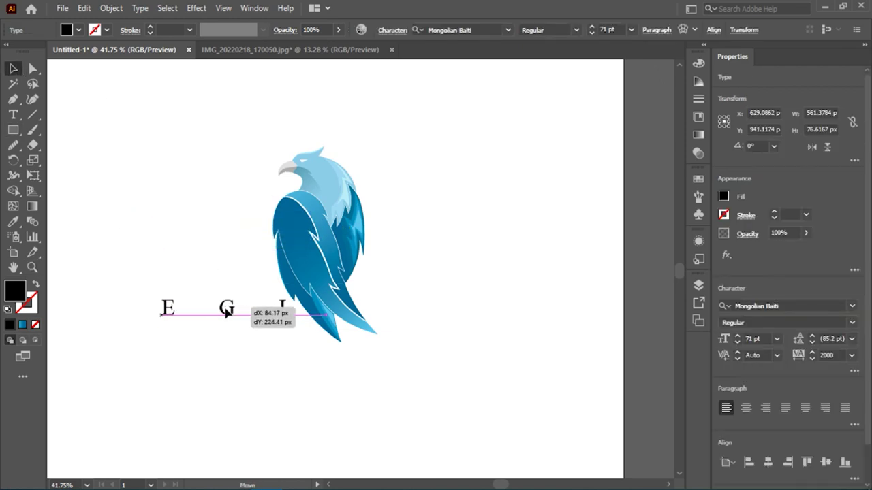
pyautogui.click(418, 259)
pyautogui.press('t')
pyautogui.click(397, 274)
pyautogui.write('STUD')
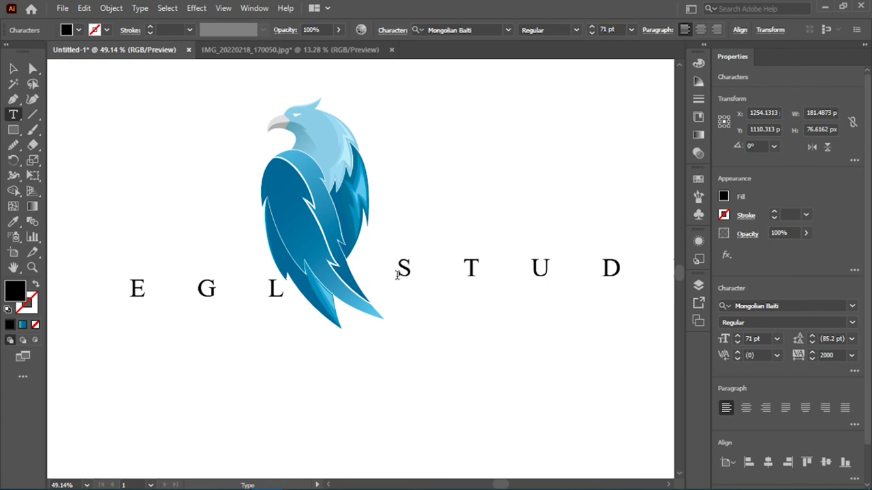
pyautogui.press('Escape')
pyautogui.scroll(-3, 378, 327)
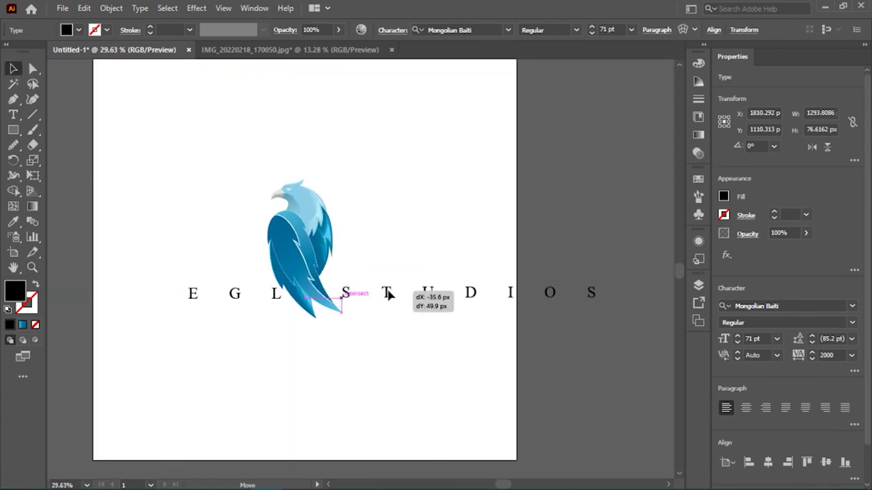
# Step: Scale STUDIOS down and line up EGL left of the eagle, reading EGL STUDIOS
pyautogui.moveTo(626, 301); pyautogui.dragTo(485, 319)
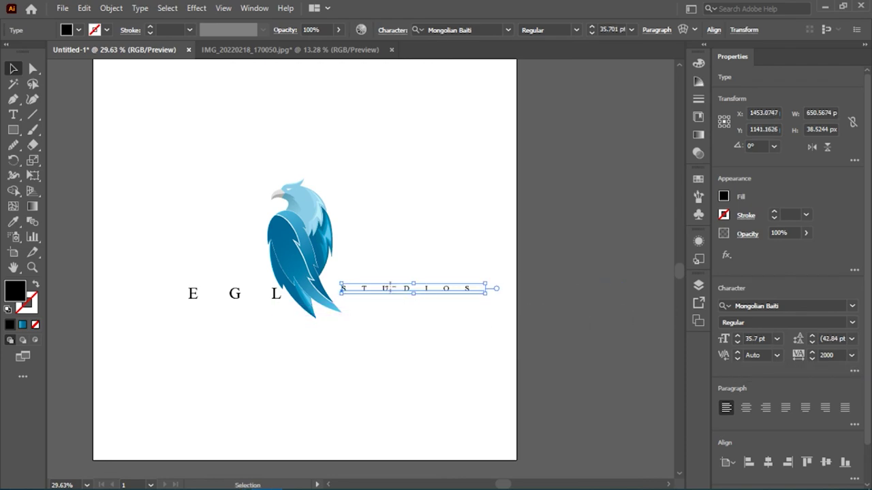
pyautogui.click(315, 306)
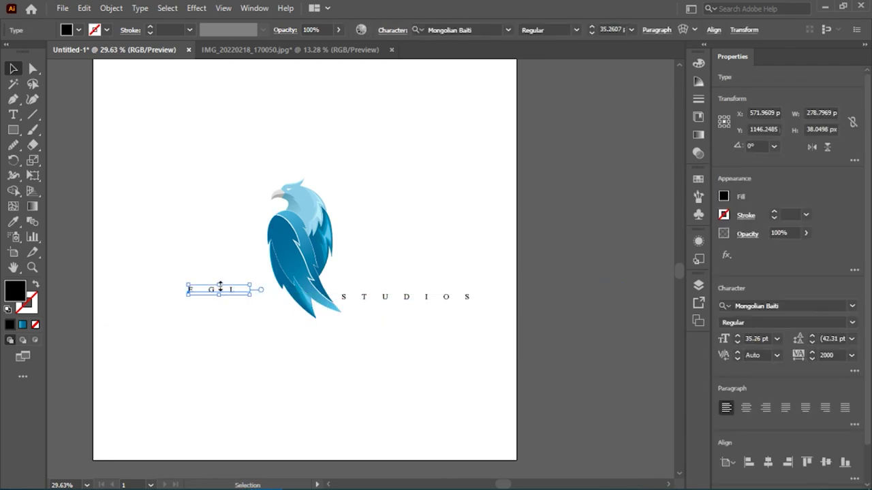
pyautogui.moveTo(236, 302); pyautogui.dragTo(239, 303)
pyautogui.click(294, 354)
pyautogui.press('z')
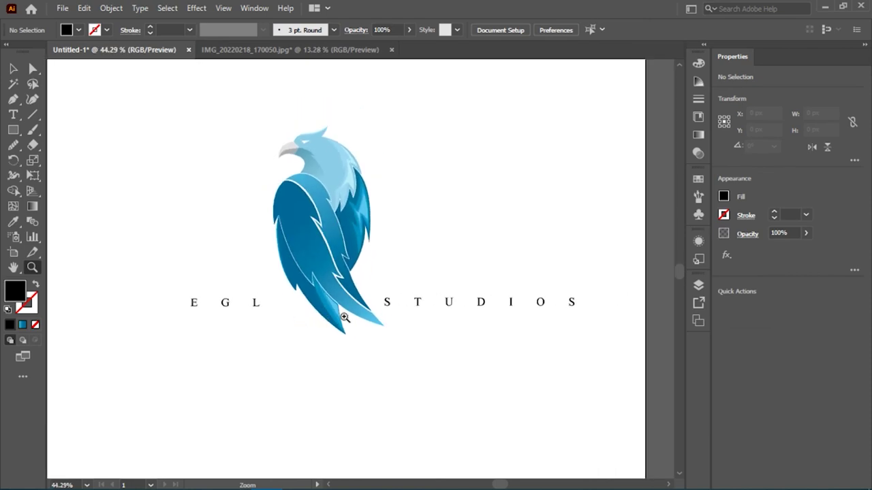
pyautogui.moveTo(422, 303)
pyautogui.mouseDown()
pyautogui.moveTo(457, 302)
pyautogui.moveTo(467, 266)
pyautogui.mouseUp()
# Step: Nudge the EGL text into line, then shift the whole logo left on the artboard
pyautogui.press('v')
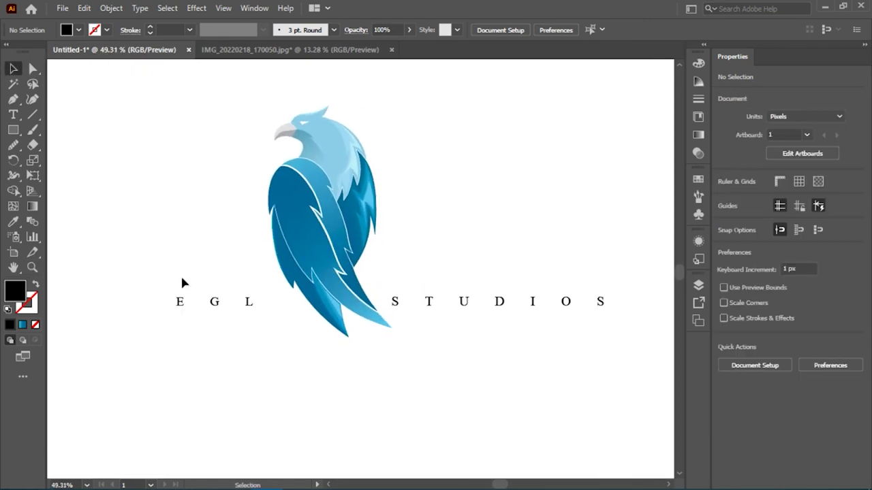
pyautogui.click(209, 306)
pyautogui.moveTo(208, 310); pyautogui.dragTo(208, 310)
pyautogui.click(227, 350)
pyautogui.press('z')
pyautogui.keyDown('alt'); pyautogui.click(204, 224); pyautogui.keyUp('alt')
pyautogui.press('v')
pyautogui.moveTo(154, 224); pyautogui.dragTo(465, 392)
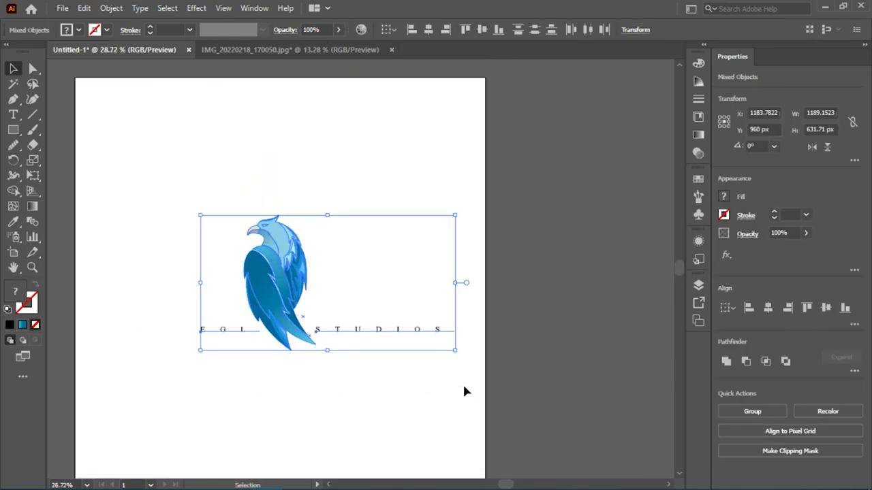
pyautogui.press('Left')
pyautogui.press('Left')
pyautogui.press('Left')
pyautogui.press('Left')
pyautogui.press('Left')
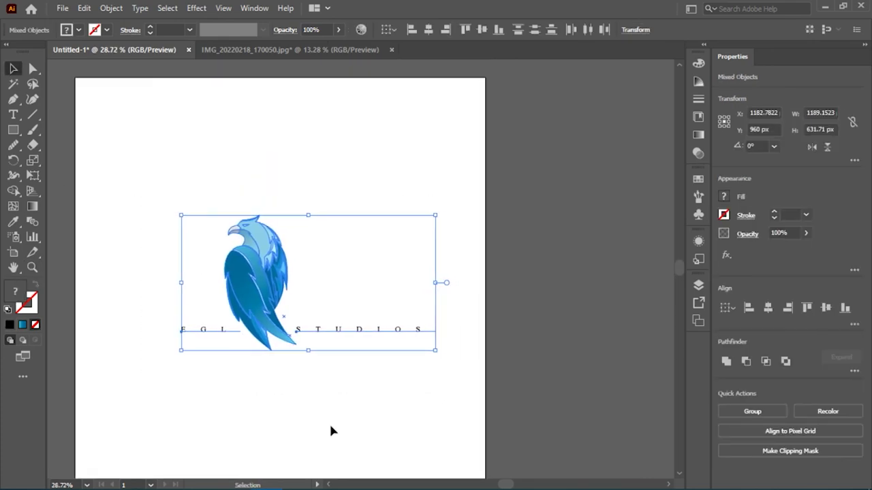
pyautogui.press('Left')
pyautogui.press('Left')
pyautogui.press('Left')
pyautogui.press('Left')
pyautogui.press('Left')
pyautogui.press('Left')
pyautogui.click(294, 395)
# Step: Resize the STUDIOS and EGL text boxes to widen the lettering
pyautogui.press('z')
pyautogui.click(302, 358)
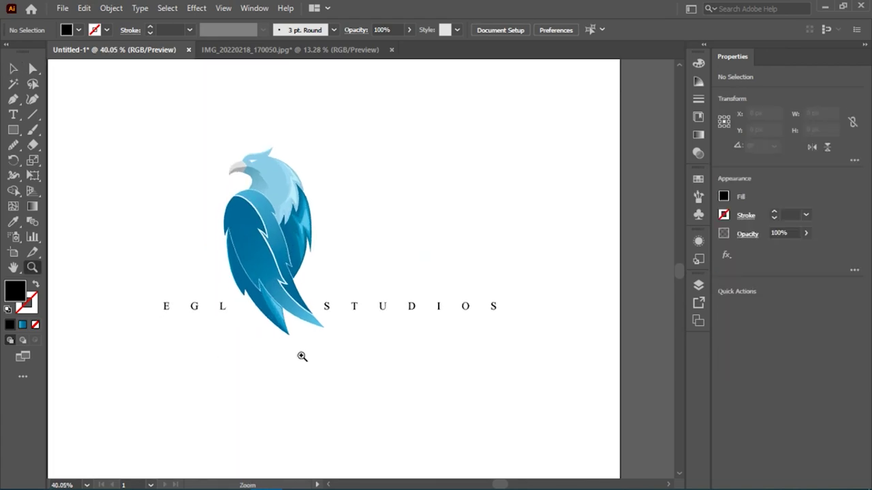
pyautogui.click(318, 340)
pyautogui.press('v')
pyautogui.moveTo(310, 306); pyautogui.dragTo(477, 320)
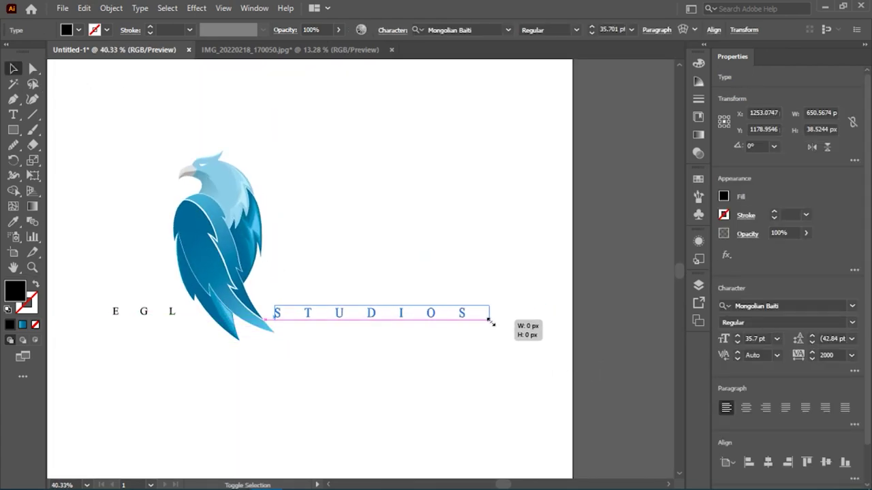
pyautogui.click(389, 253)
pyautogui.moveTo(109, 304); pyautogui.dragTo(197, 321)
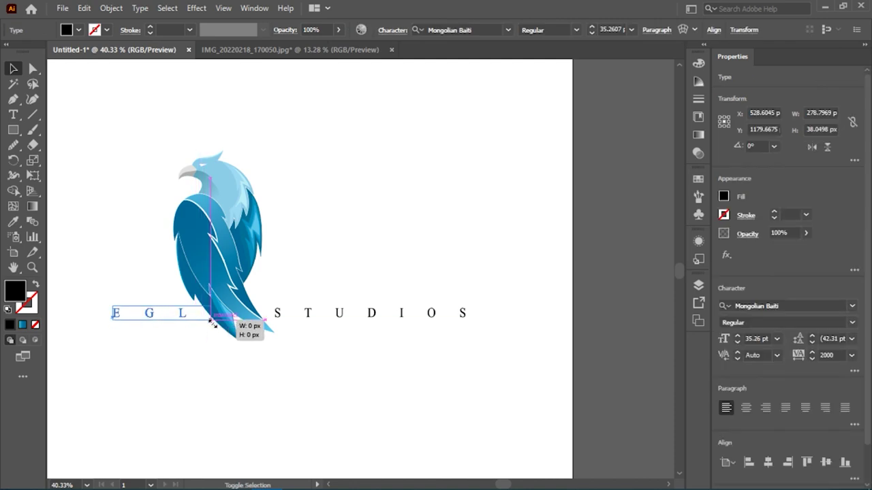
# Step: Set the EGL text to about 44 pt and adjust the STUDIOS text size to match
pyautogui.click(184, 353)
pyautogui.press('z')
pyautogui.click(404, 360)
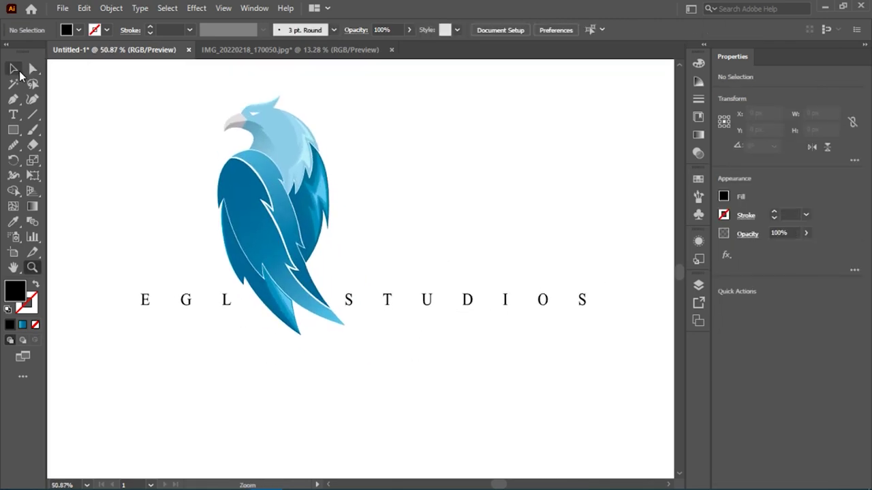
pyautogui.press('v')
pyautogui.click(184, 299)
pyautogui.click(344, 302)
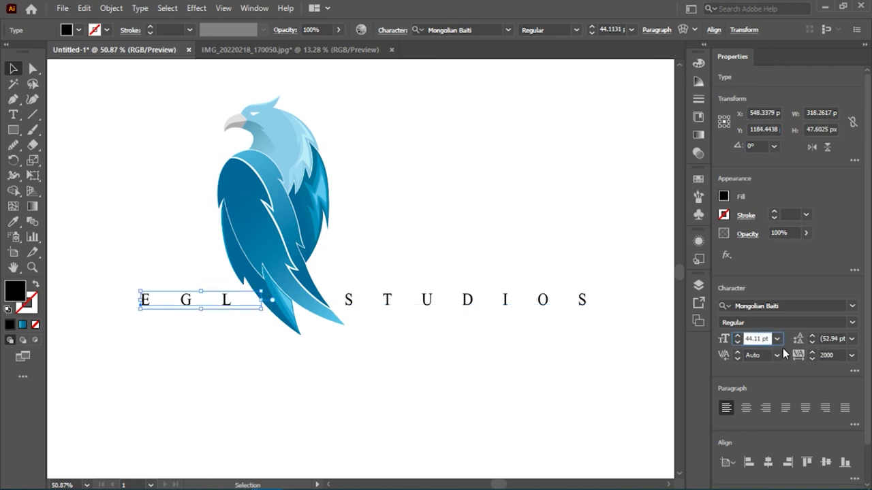
pyautogui.write('44.99')
pyautogui.click(465, 306)
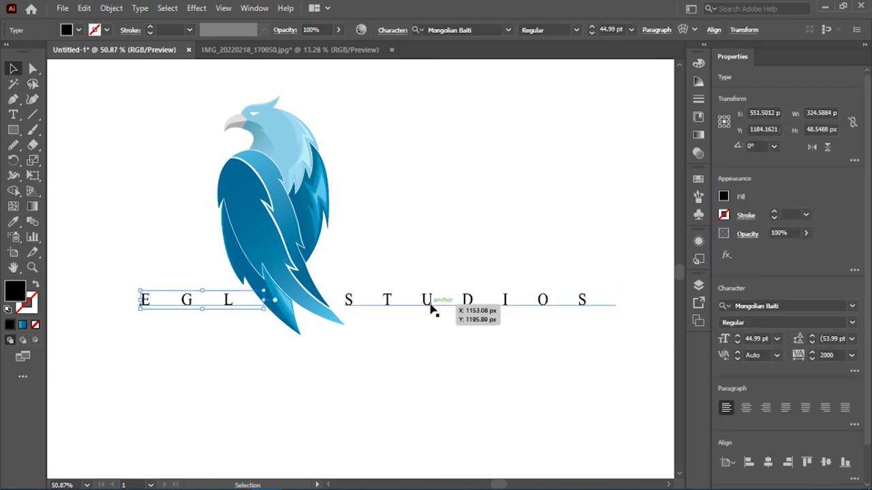
pyautogui.click(218, 337)
# Step: Check the lettering alignment and move the whole logo up toward the artboard centre
pyautogui.press('z')
pyautogui.moveTo(218, 337); pyautogui.dragTo(353, 318)
pyautogui.press('v')
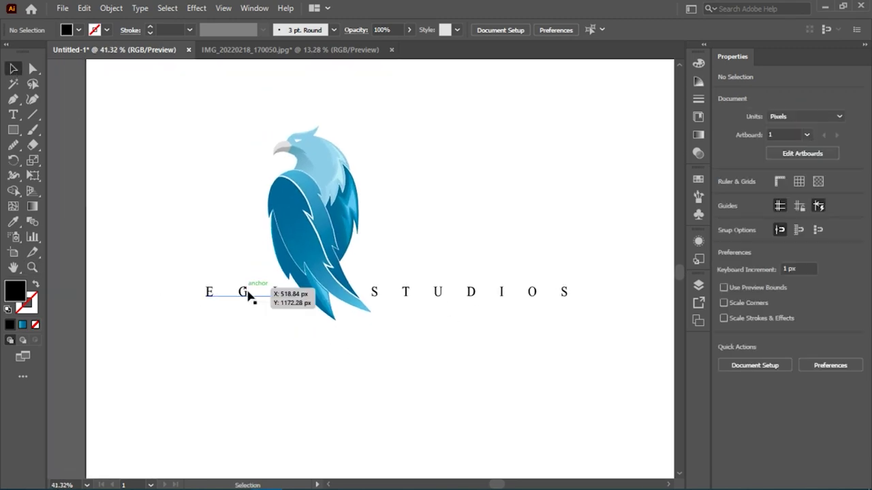
pyautogui.moveTo(197, 297); pyautogui.dragTo(465, 348)
pyautogui.click(465, 348)
pyautogui.press('z')
pyautogui.moveTo(414, 317); pyautogui.dragTo(584, 325)
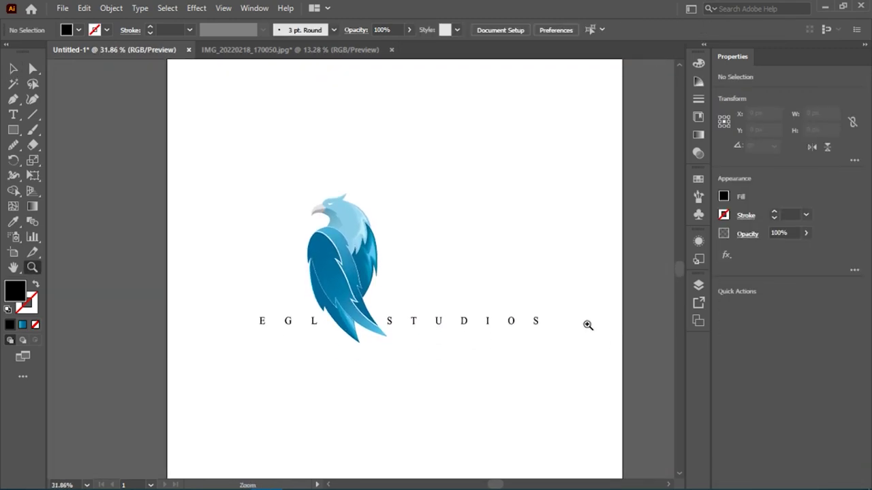
pyautogui.press('v')
pyautogui.moveTo(146, 170); pyautogui.dragTo(583, 389)
pyautogui.moveTo(307, 269); pyautogui.dragTo(310, 225)
# Step: Inspect the lettering and eagle close up, then save the file as EGL STUDIOS.ai
pyautogui.press('z')
pyautogui.moveTo(230, 146); pyautogui.dragTo(565, 307)
pyautogui.moveTo(424, 206); pyautogui.dragTo(473, 296)
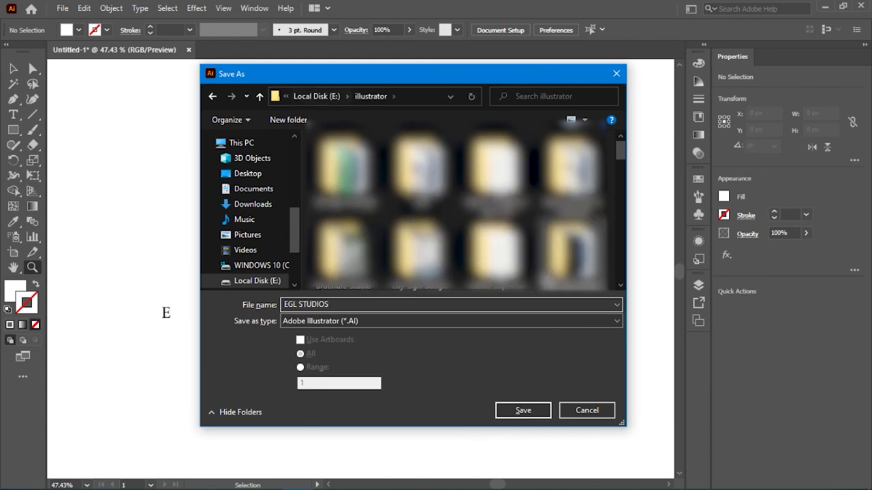
pyautogui.click(516, 408)
pyautogui.click(498, 430)
# Step: Export the artwork as a High (300 ppi) PNG with a transparent background
pyautogui.click(62, 8)
pyautogui.click(279, 270)
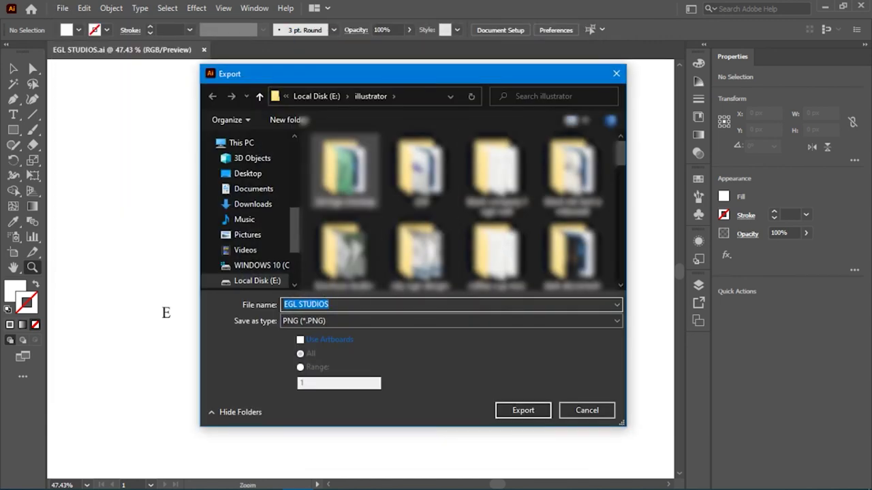
pyautogui.click(527, 412)
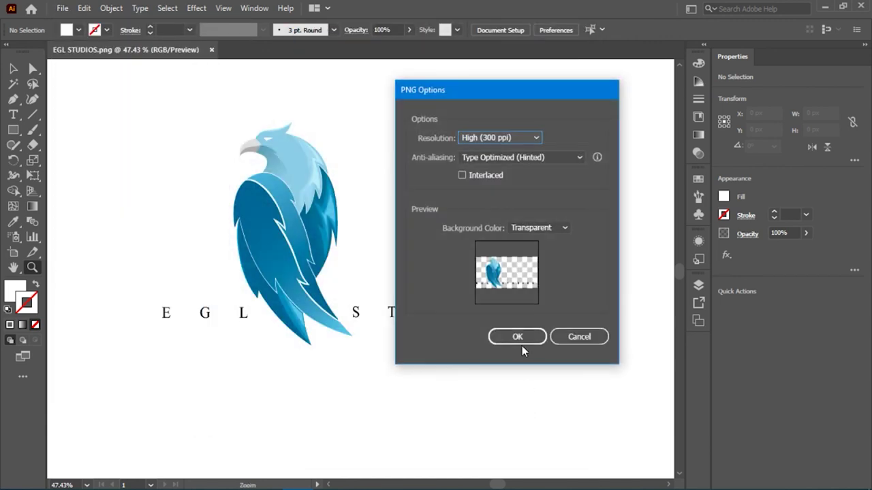
pyautogui.click(522, 342)
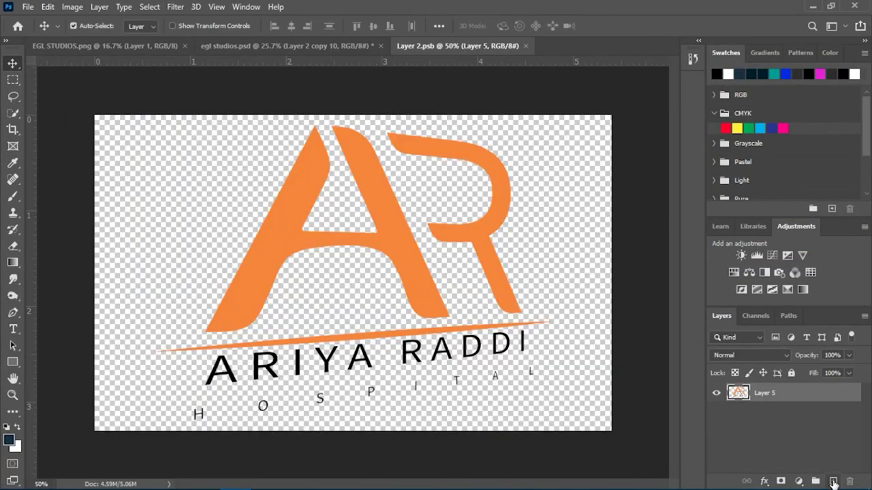
# Step: Paste the eagle logo into Layer 2.psb, shrink it to about a third and centre it
pyautogui.click(58, 7)
pyautogui.click(272, 144)
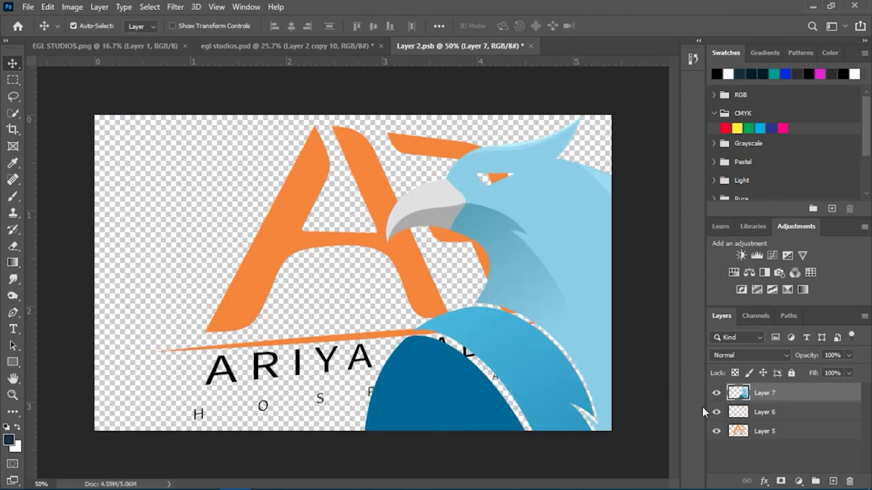
pyautogui.hotkey('ctrl', 't')
pyautogui.click(763, 393)
pyautogui.hotkey('ctrl', 't')
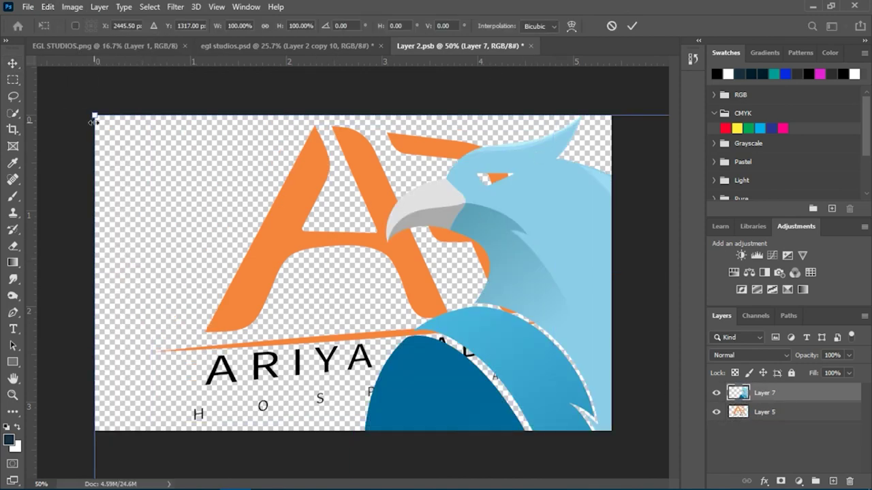
pyautogui.moveTo(93, 123)
pyautogui.mouseDown()
pyautogui.moveTo(229, 176)
pyautogui.moveTo(381, 300)
pyautogui.mouseUp()
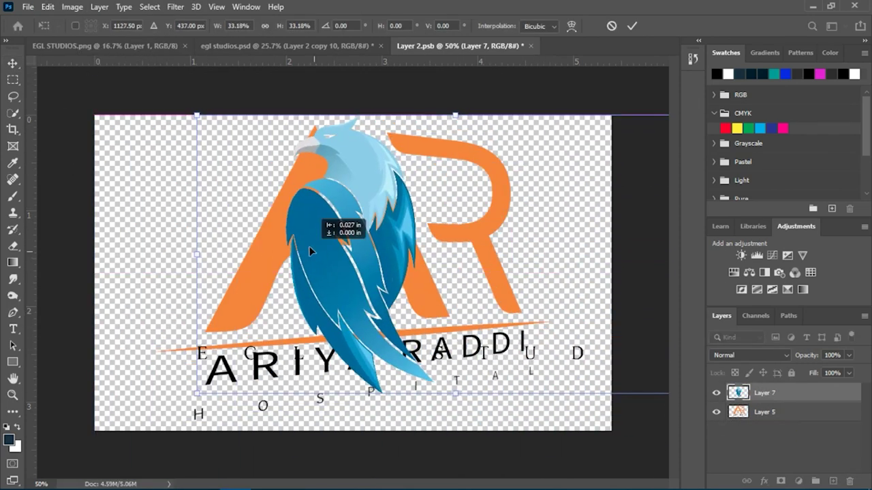
pyautogui.moveTo(308, 245)
pyautogui.mouseDown()
pyautogui.moveTo(234, 268)
pyautogui.moveTo(251, 266)
pyautogui.moveTo(226, 262)
pyautogui.moveTo(250, 261)
pyautogui.mouseUp()
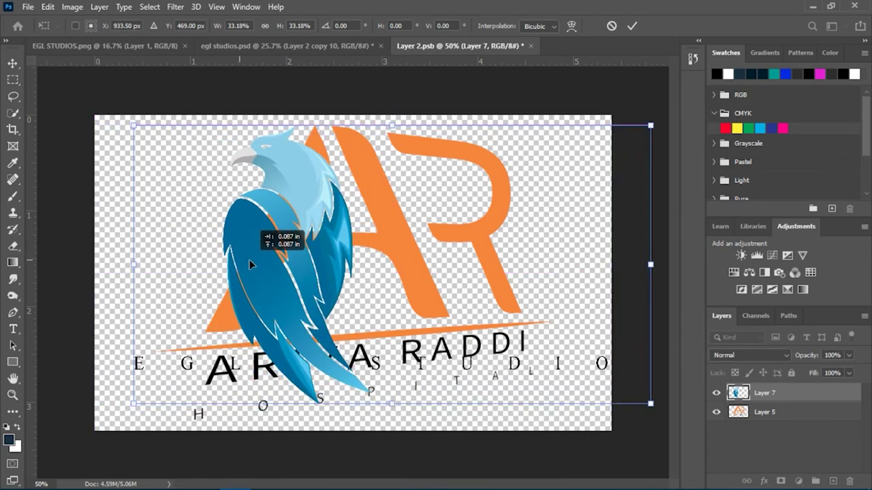
# Step: Skew the logo's left corners to match the wall, enlarge it to about 79% and position it
pyautogui.rightClick(291, 234)
pyautogui.press('Escape')
pyautogui.click(628, 25)
pyautogui.scroll(-2, 474, 289)
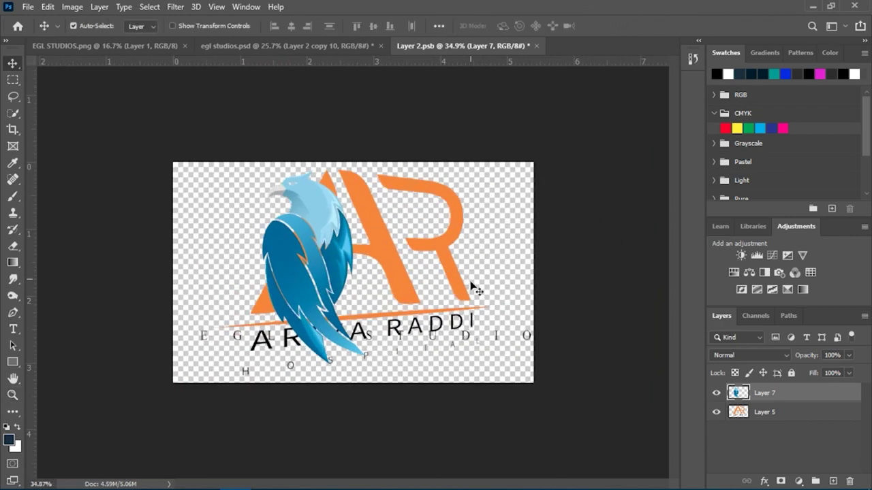
pyautogui.hotkey('ctrl', 't')
pyautogui.moveTo(171, 165); pyautogui.dragTo(152, 115)
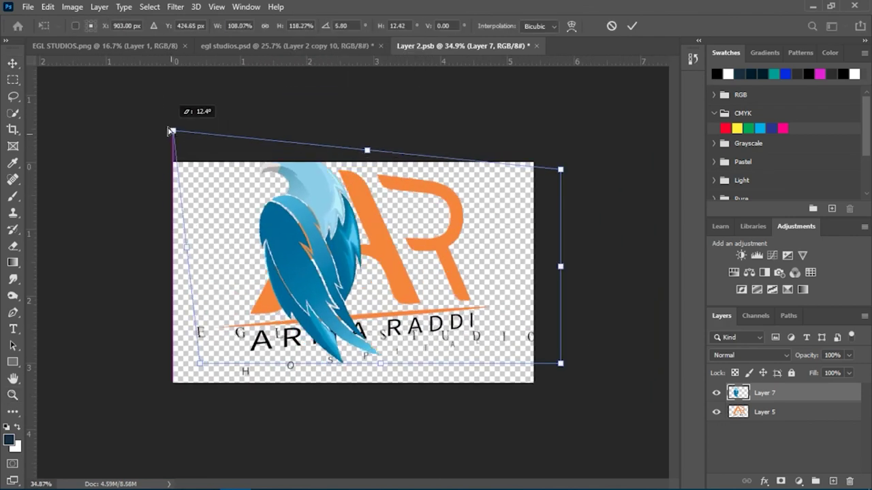
pyautogui.moveTo(171, 364)
pyautogui.mouseDown()
pyautogui.moveTo(191, 373)
pyautogui.moveTo(150, 427)
pyautogui.mouseUp()
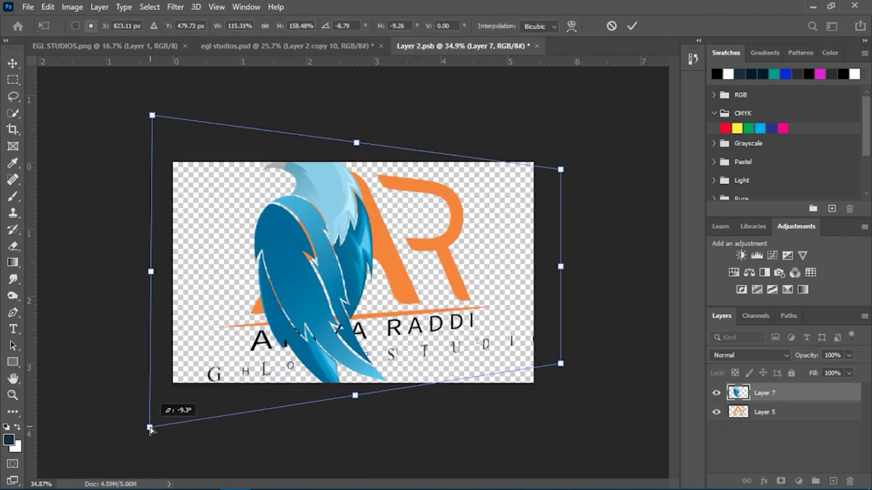
pyautogui.click(631, 27)
pyautogui.hotkey('ctrl', 't')
pyautogui.moveTo(561, 397); pyautogui.dragTo(474, 331)
pyautogui.moveTo(256, 243); pyautogui.dragTo(301, 265)
# Step: Hide the orange AR logo layer, save the smart object and return to egl studios.psd
pyautogui.click(717, 412)
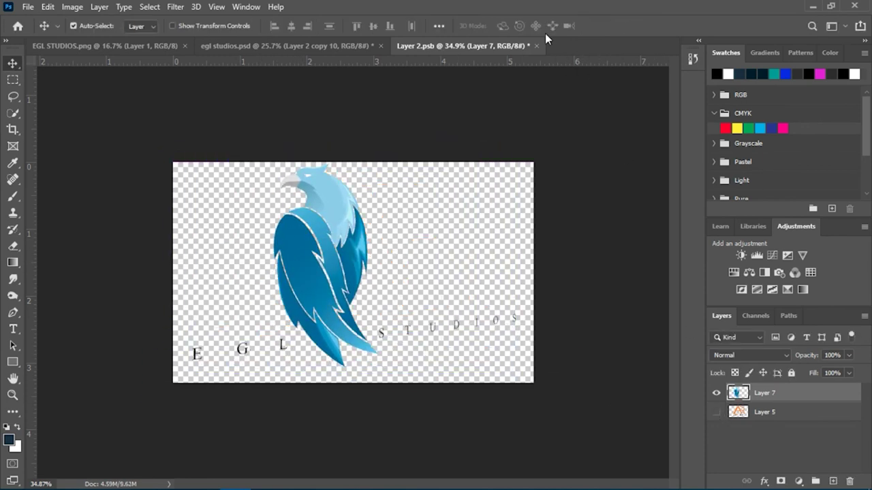
pyautogui.click(537, 46)
pyautogui.click(387, 199)
pyautogui.press('z')
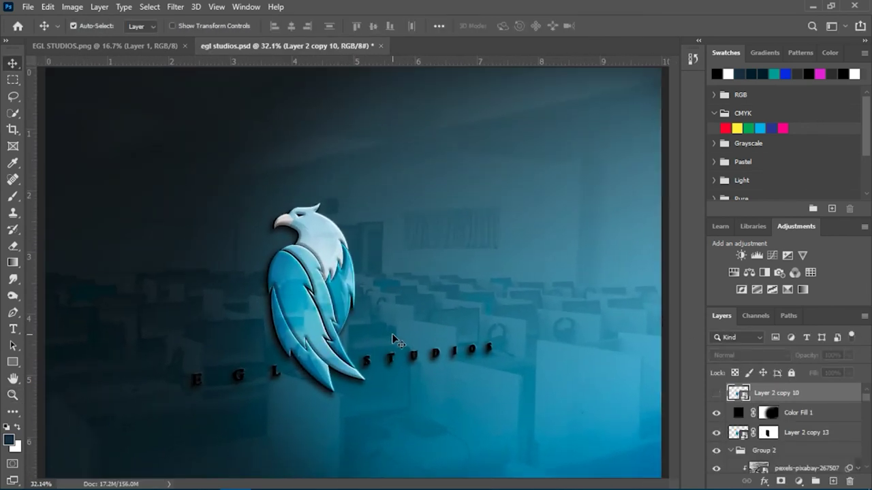